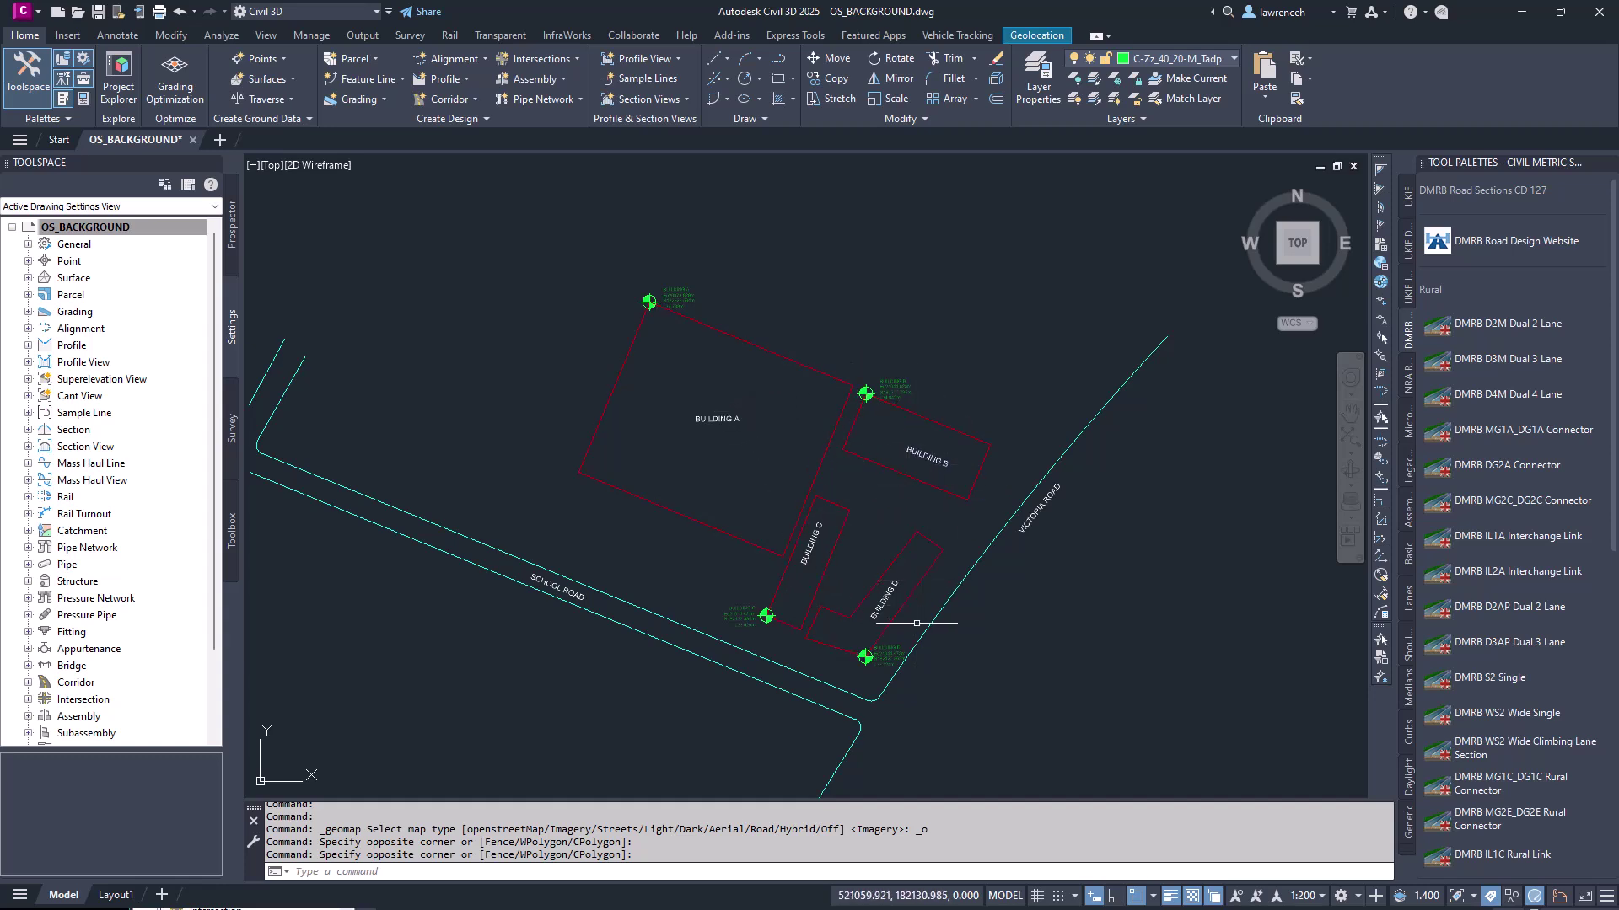
- Inspect the coordinate markers at the building corners and check the drawing's units and zone coordinate system in Drawing Settings
scroll(675, 306, "up", 4)
scroll(658, 296, "down", 2)
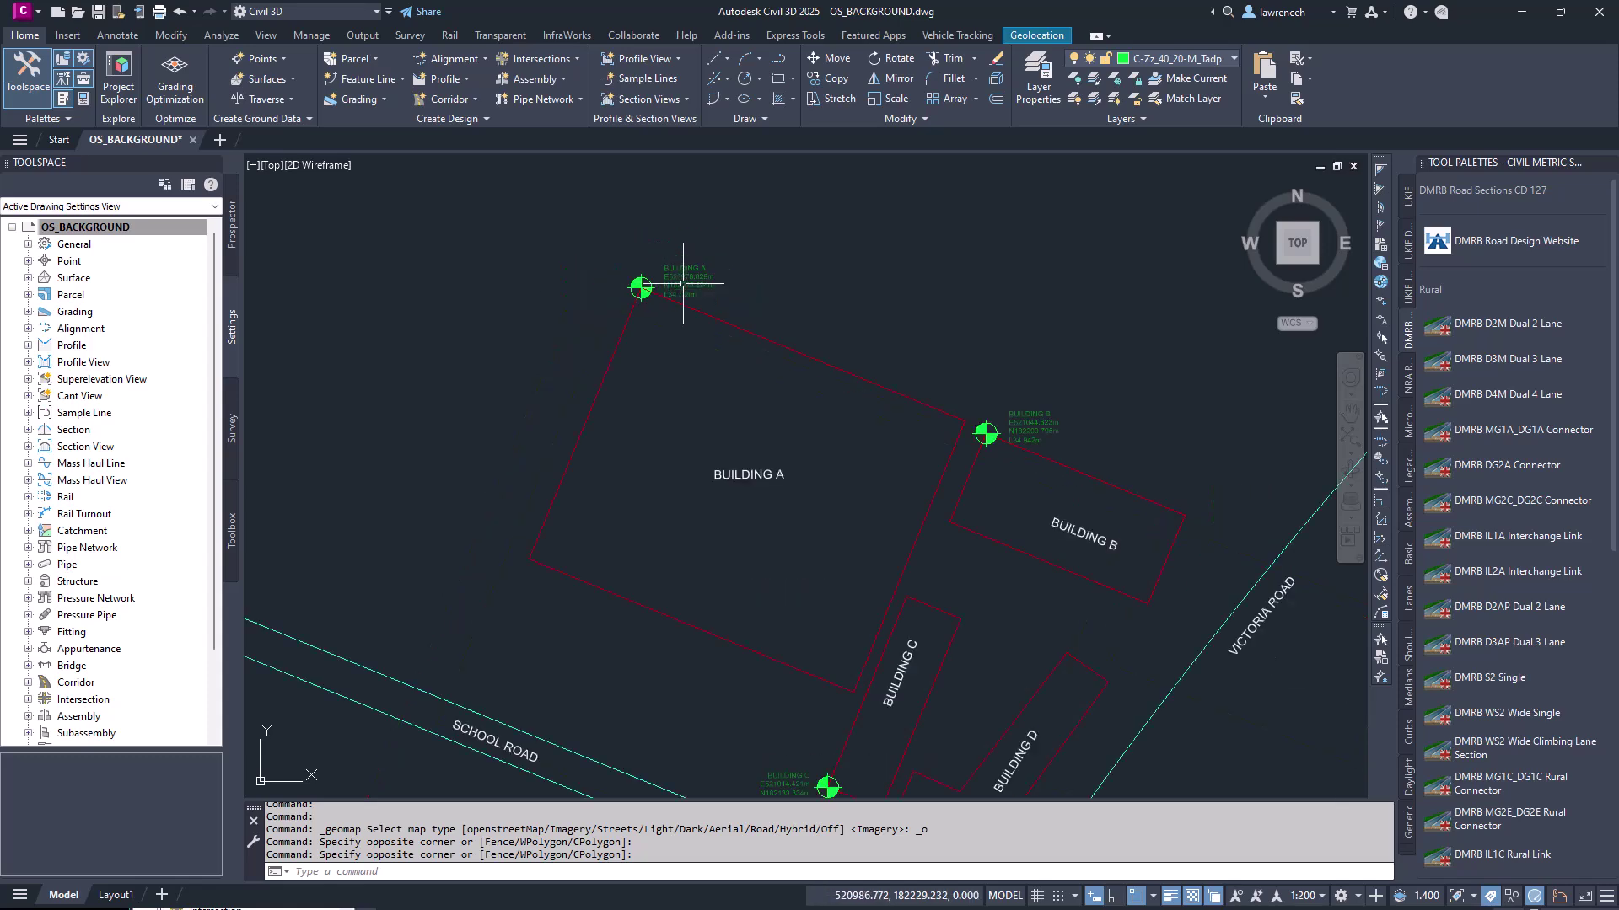
middle_click_drag(983, 426, 1014, 297)
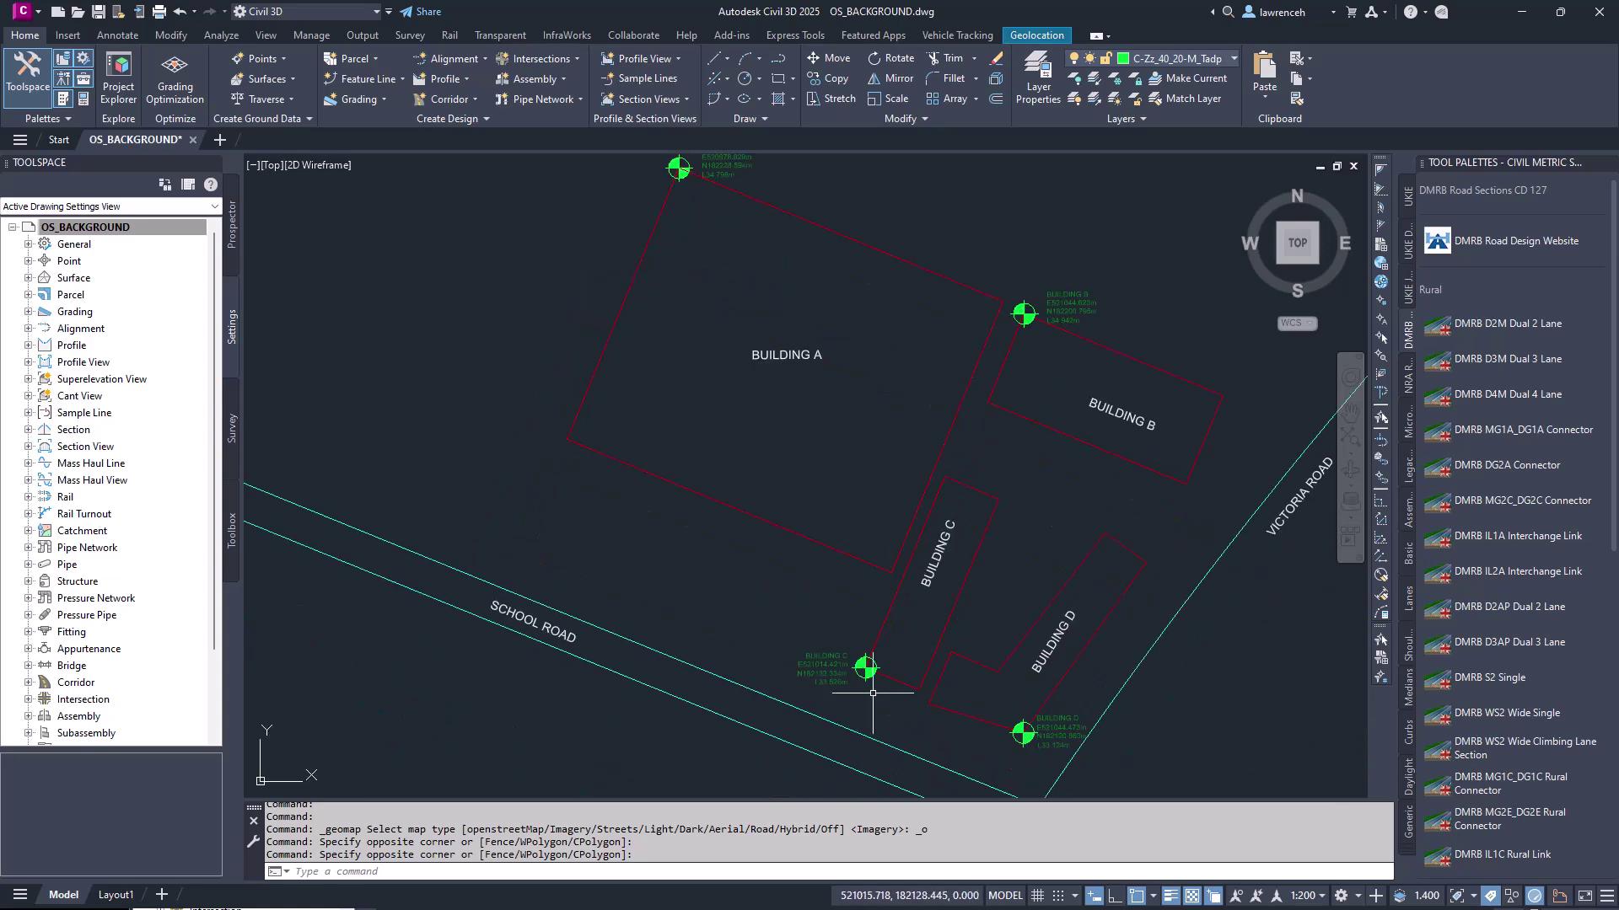
middle_click_drag(777, 462, 787, 560)
left_click(135, 222)
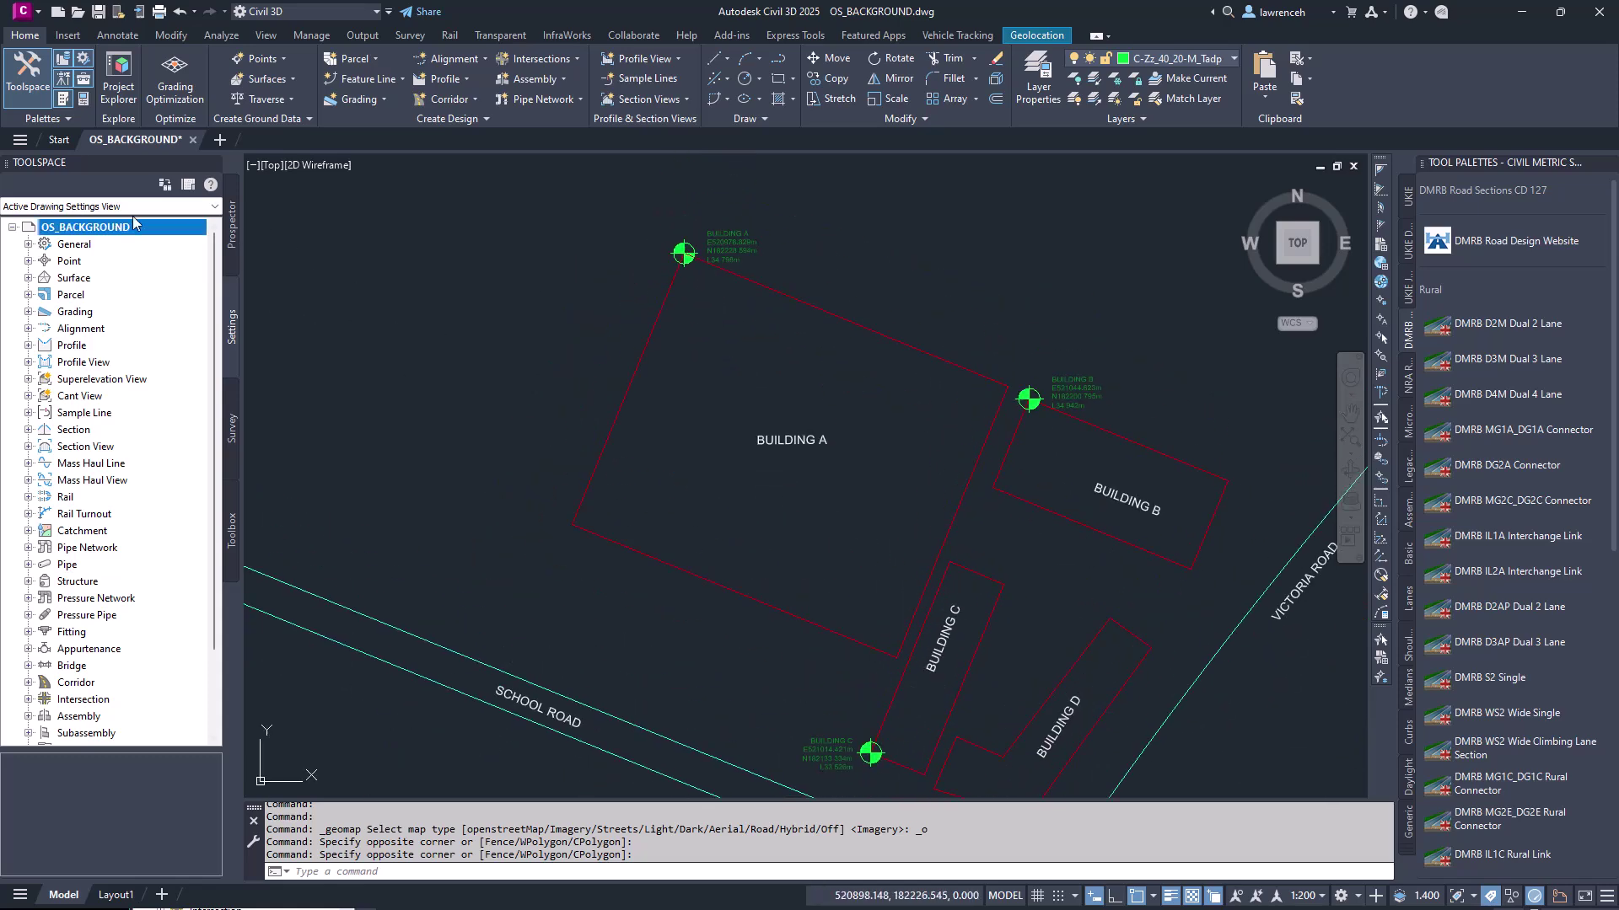
right_click(123, 232)
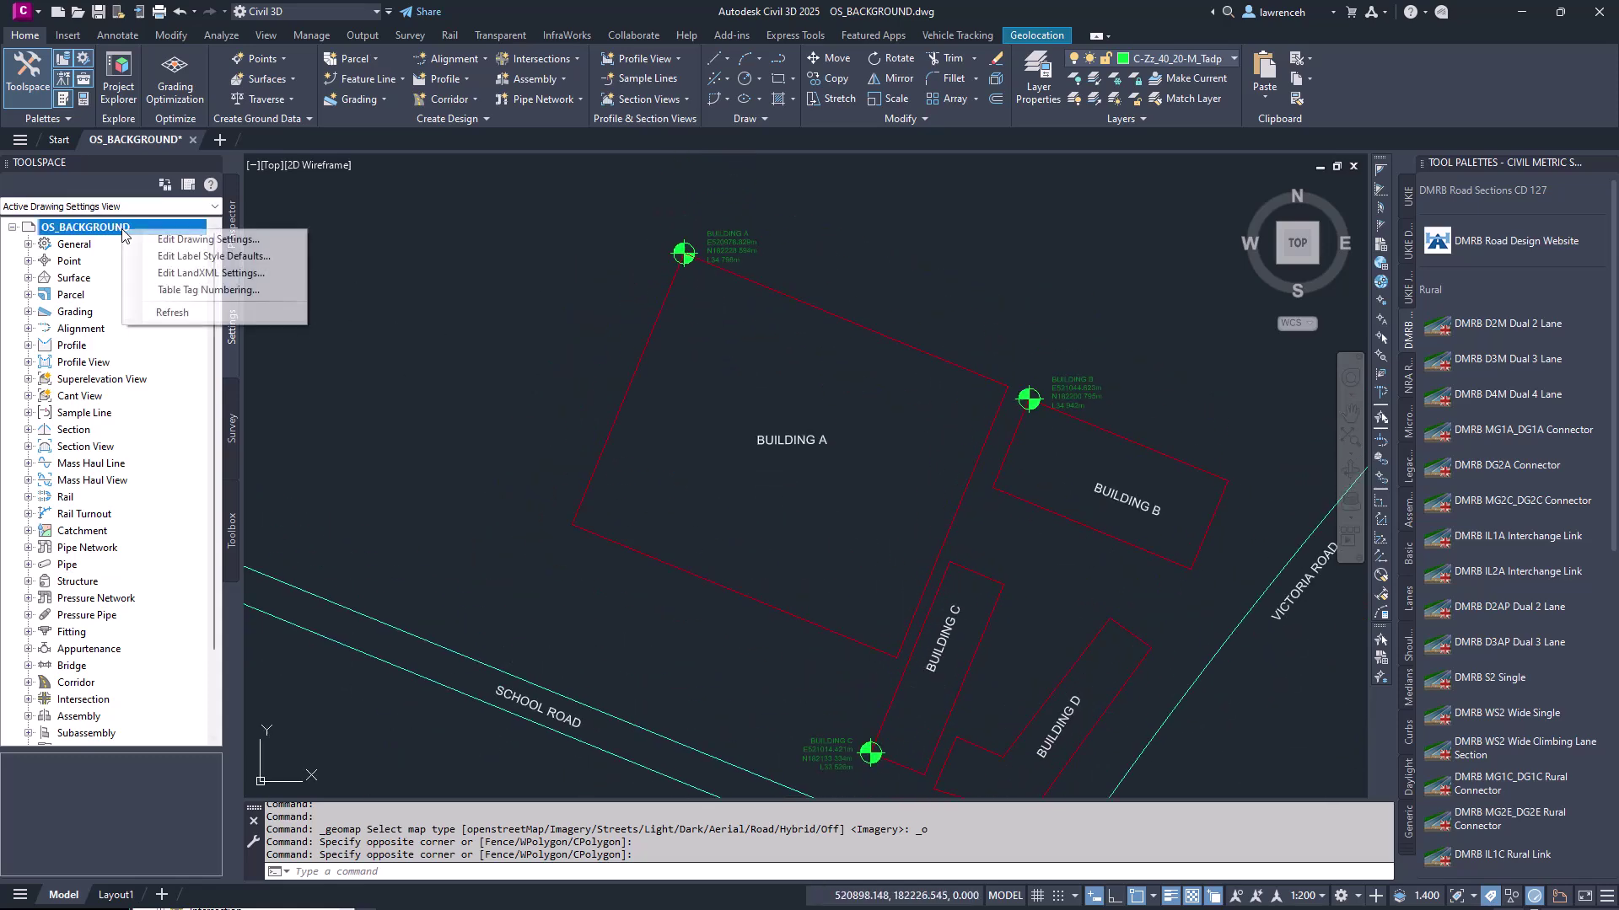
left_click(230, 240)
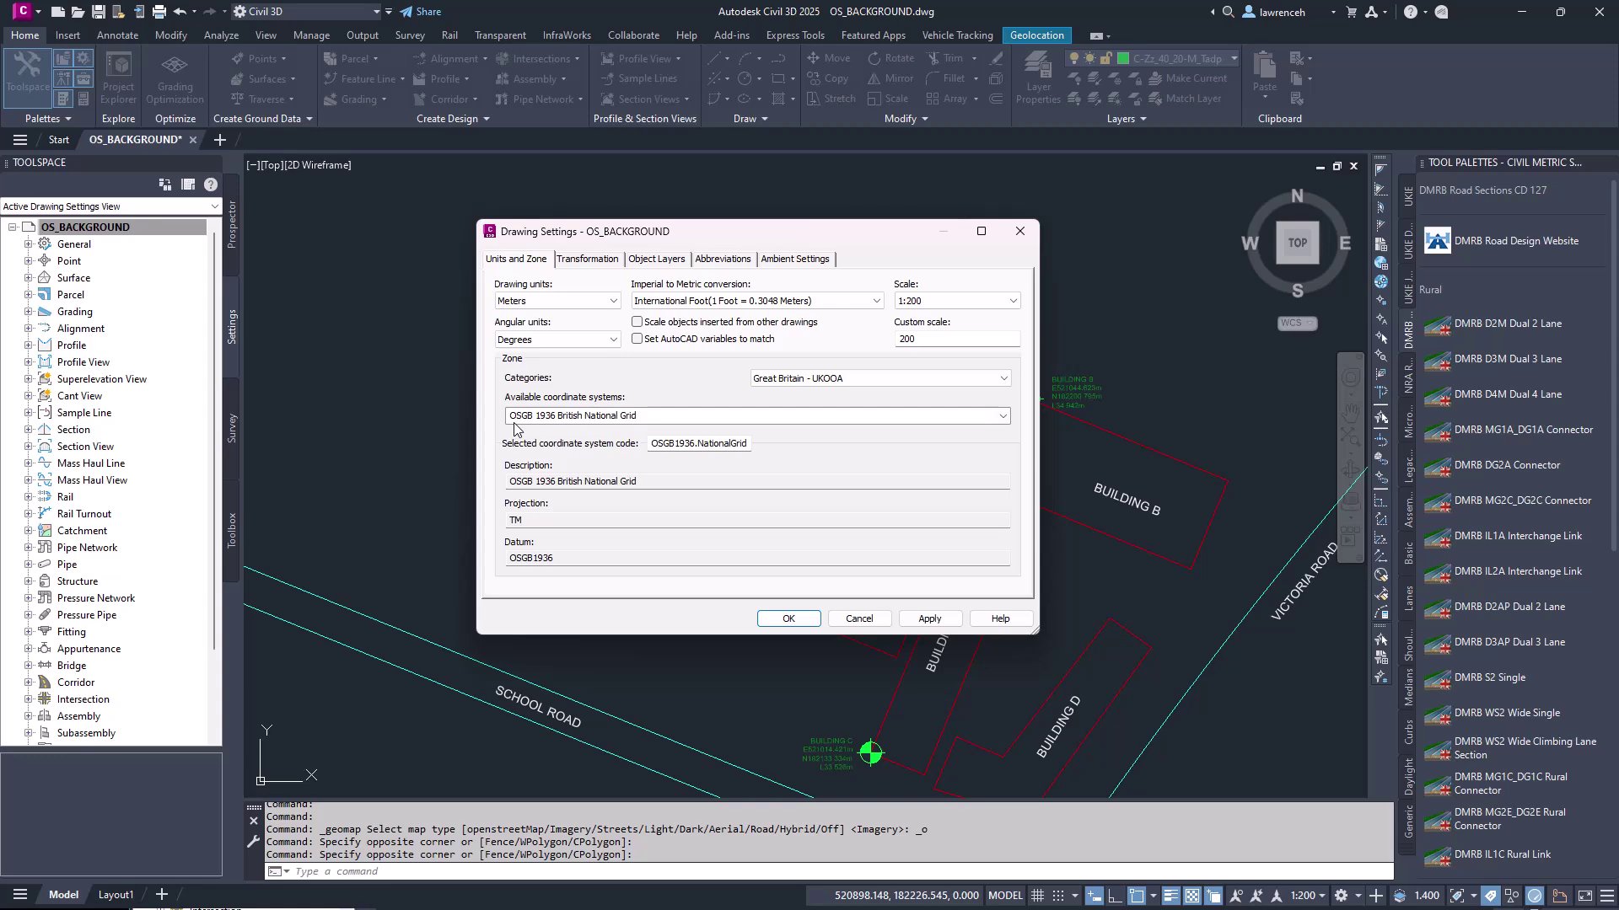
left_click(859, 618)
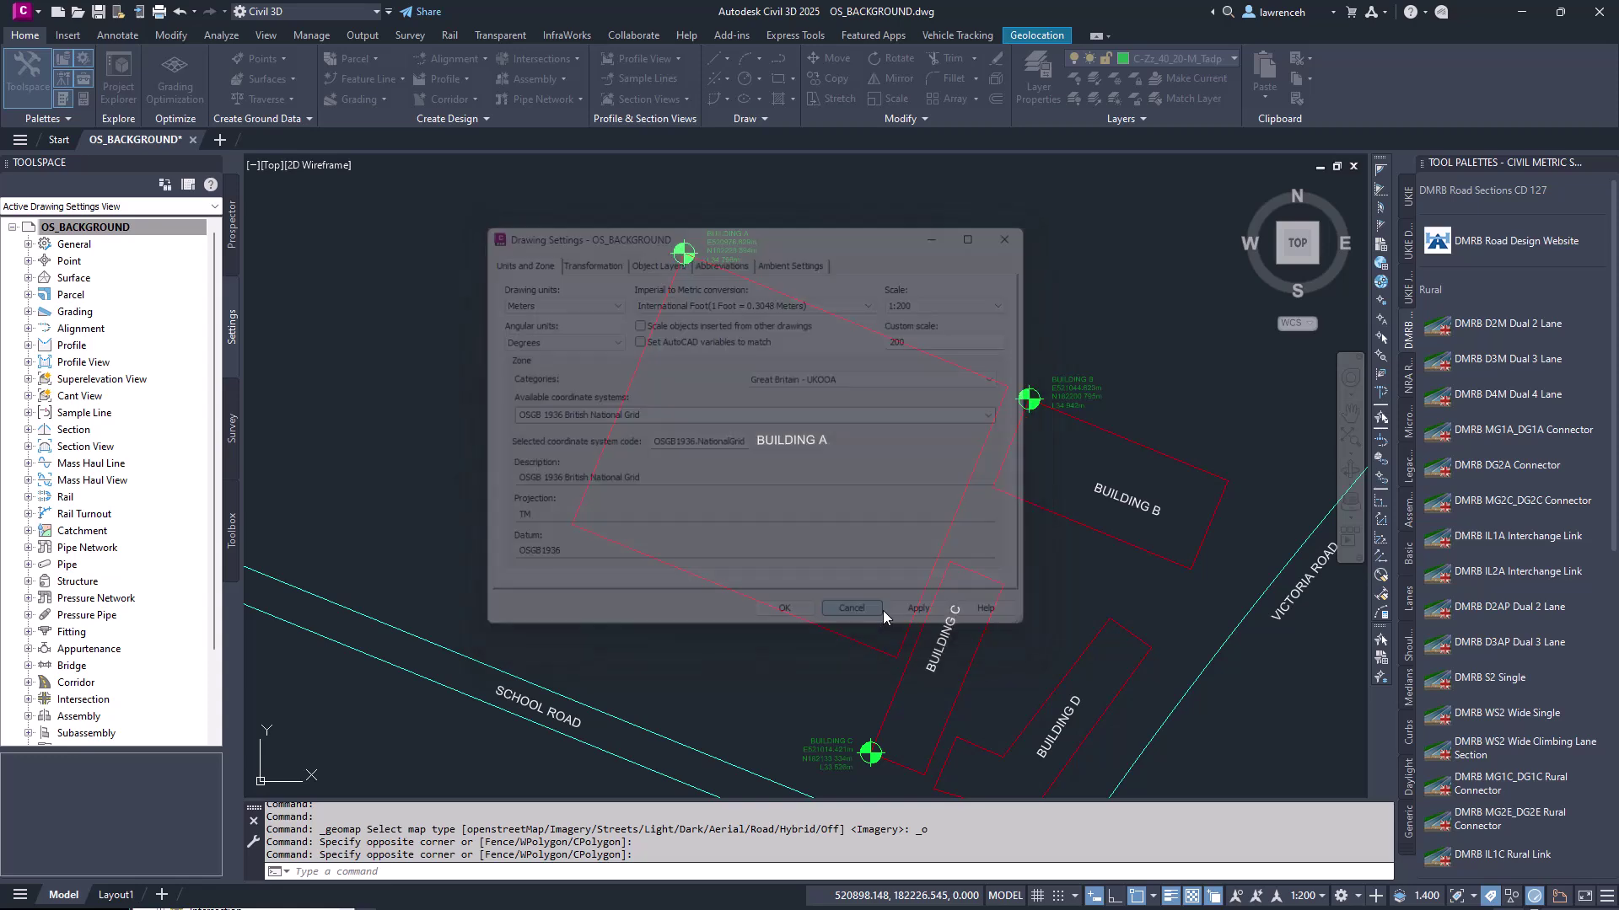
- Display the Esri Imagery online map behind the site drawing to compare the building outlines with the aerial view
left_click(1039, 37)
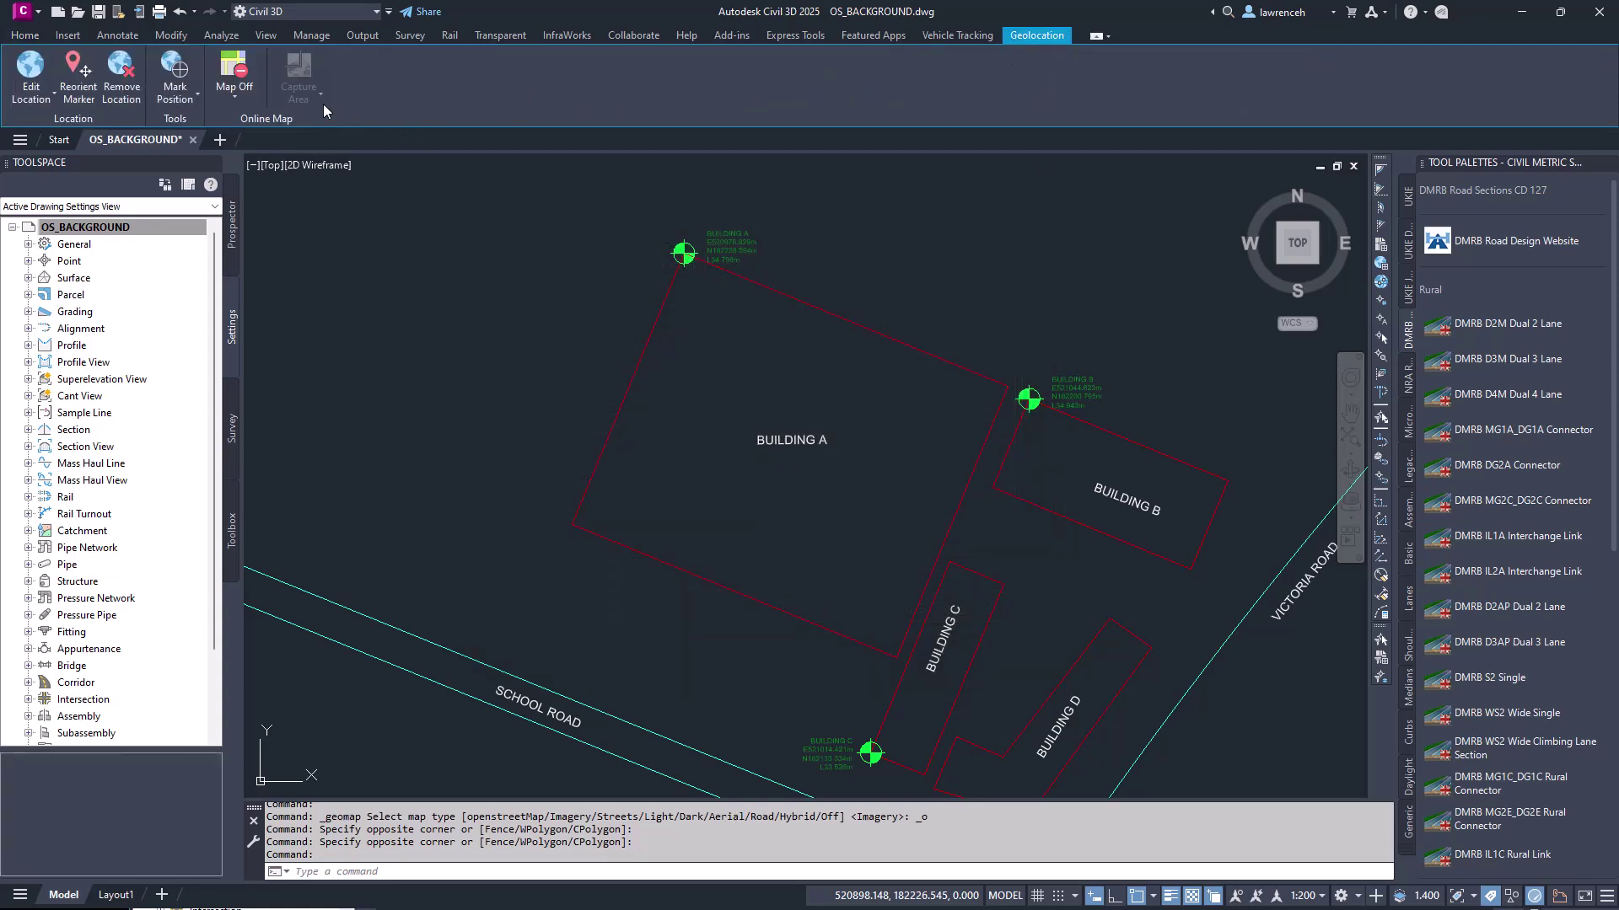
left_click(229, 98)
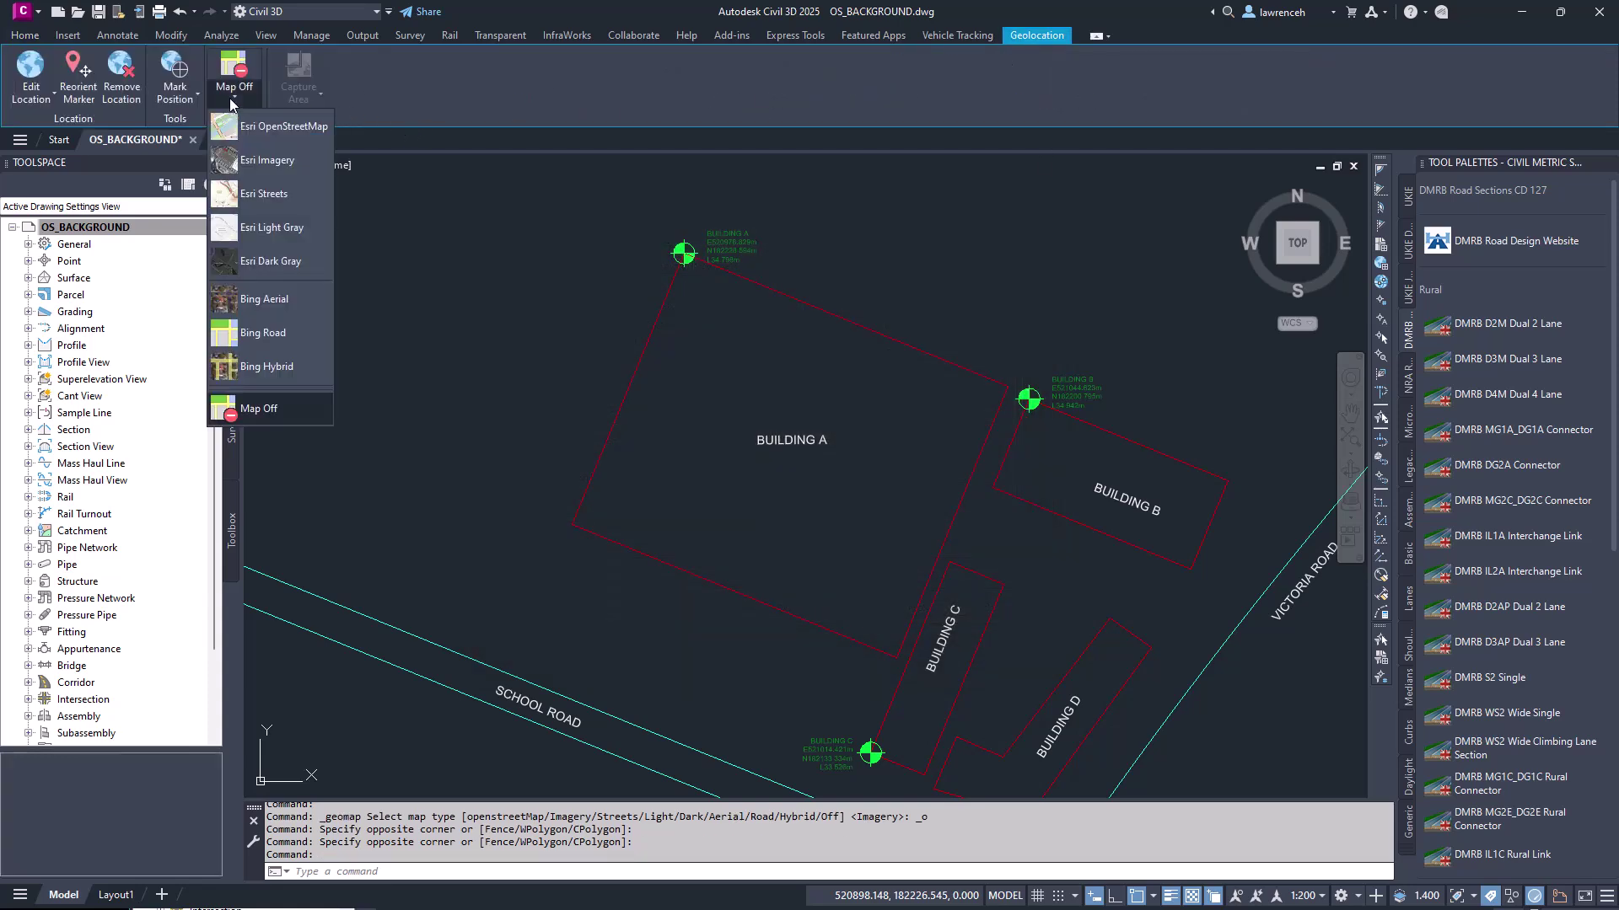
left_click(297, 159)
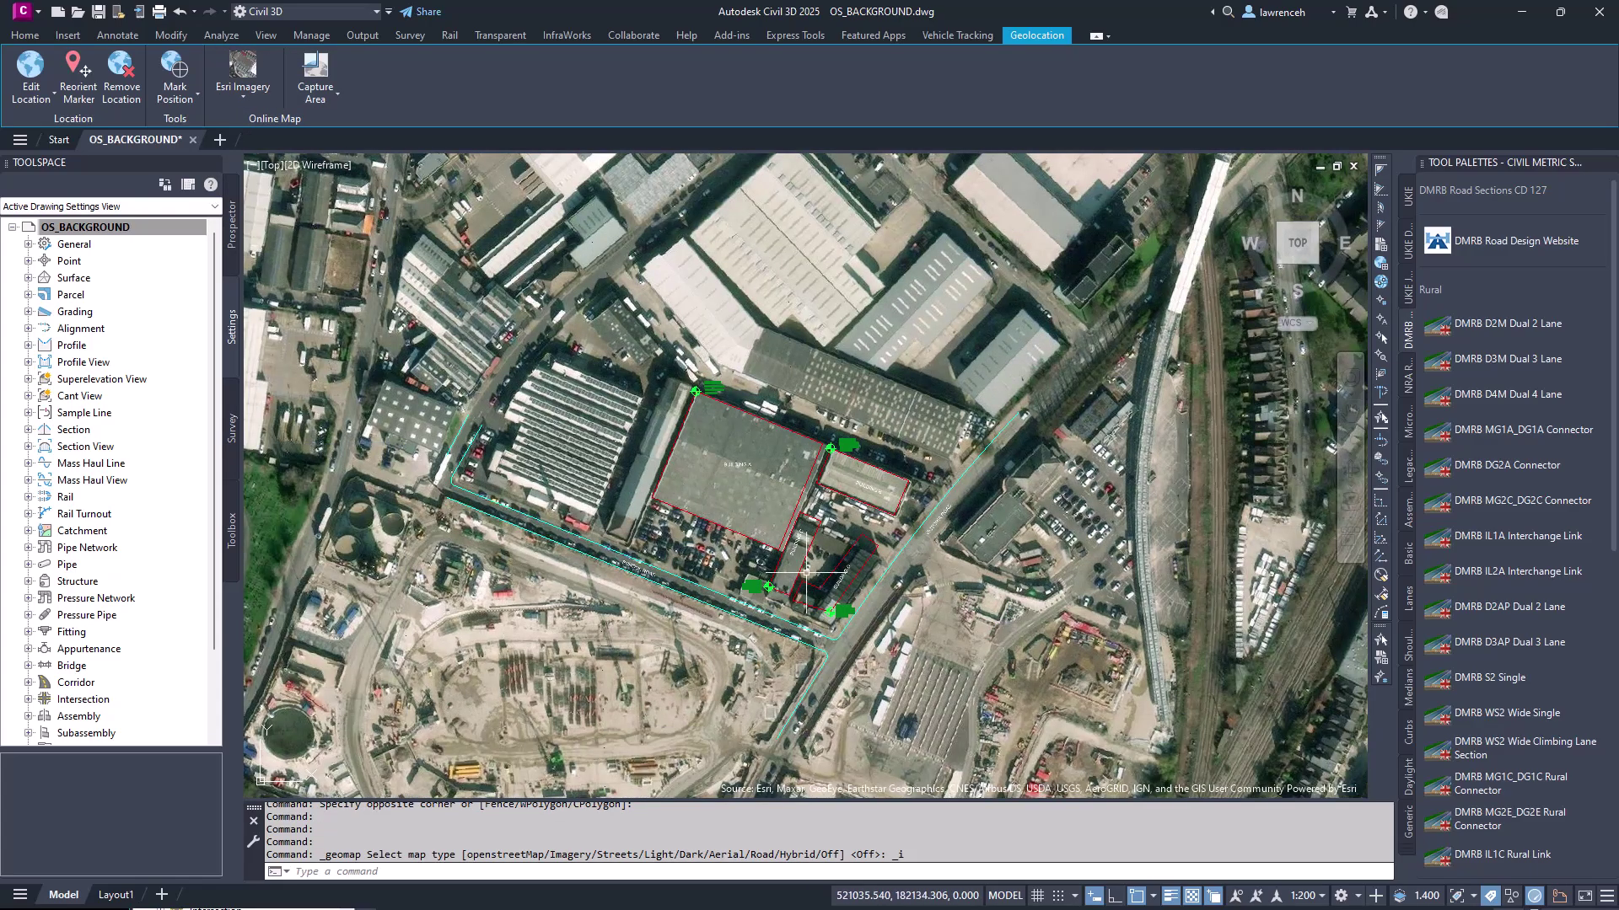
scroll(792, 559, "down", 5)
scroll(793, 559, "down", 5)
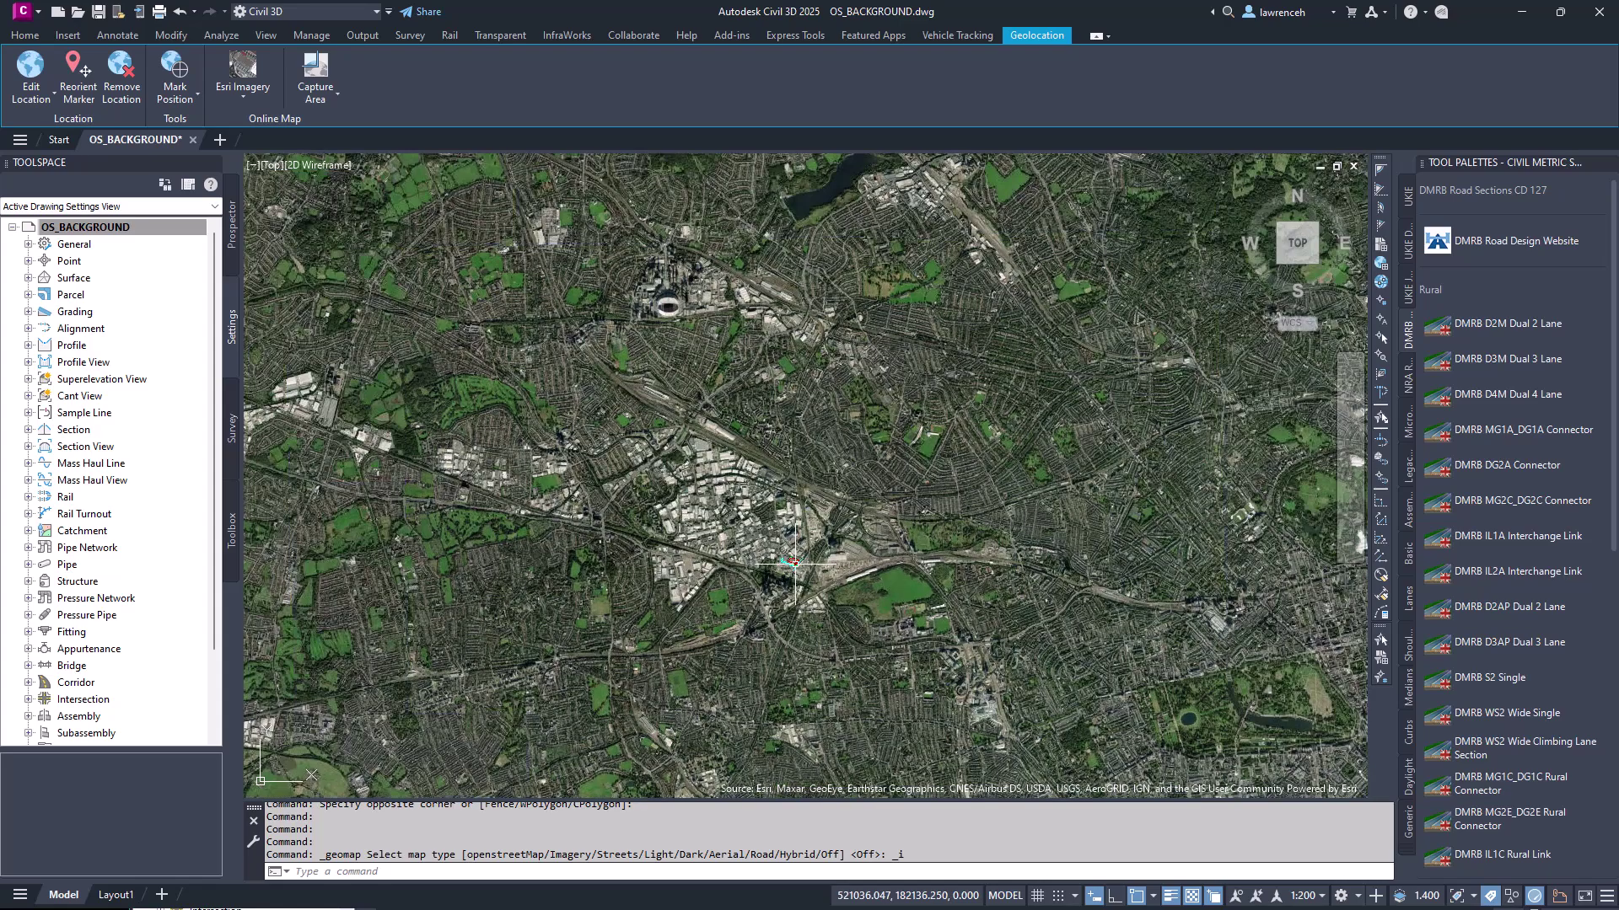
scroll(793, 559, "up", 10)
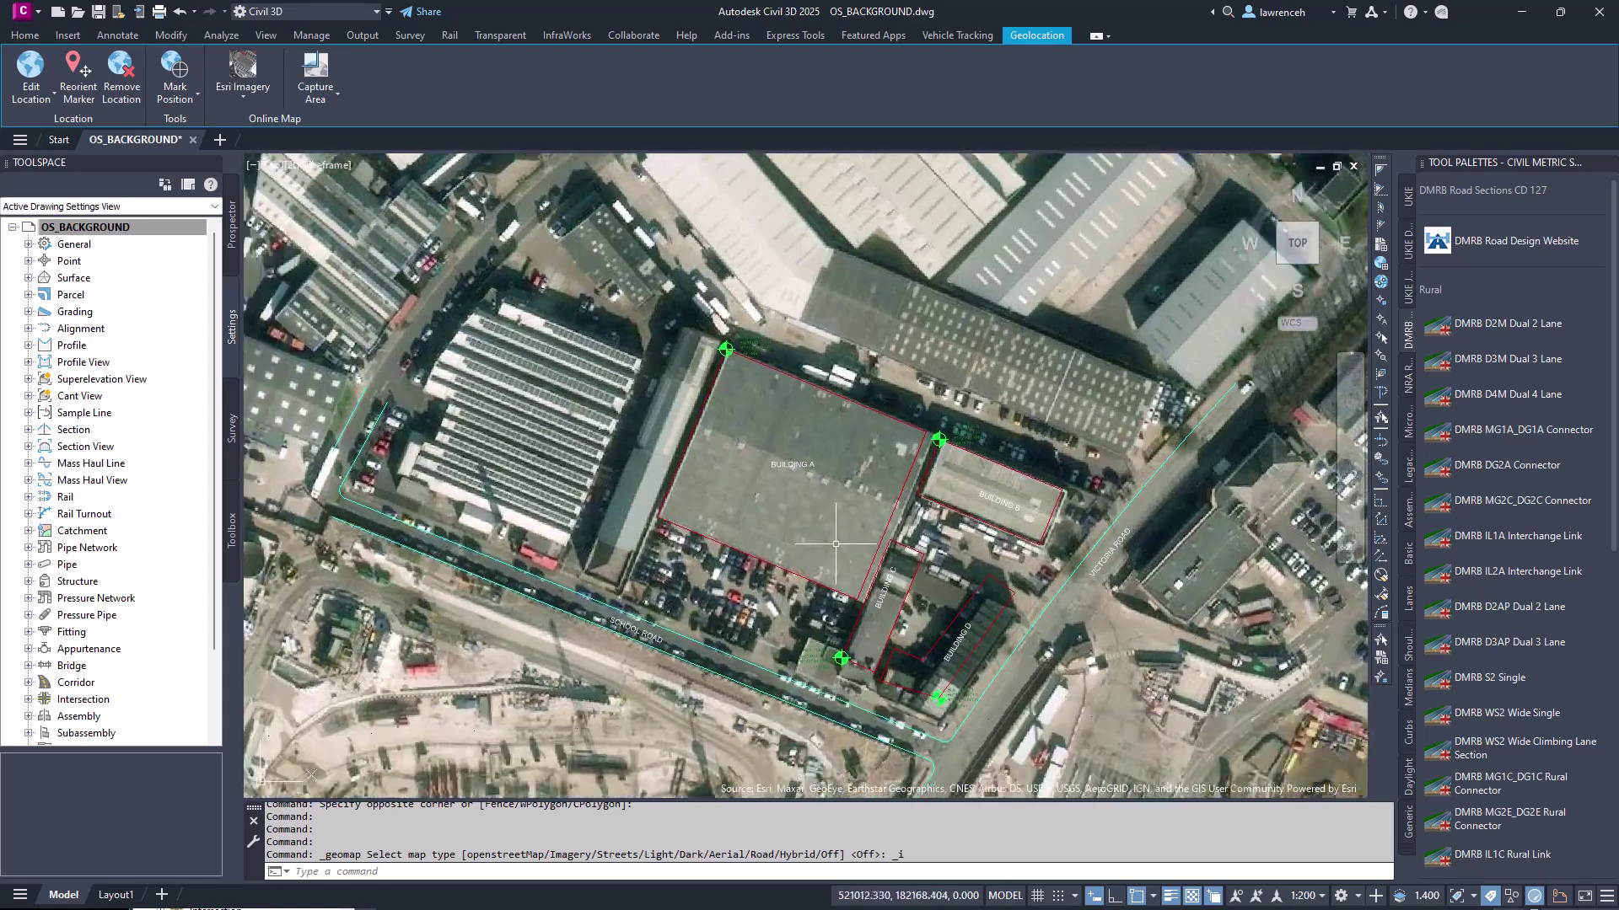
middle_click_drag(819, 542, 836, 503)
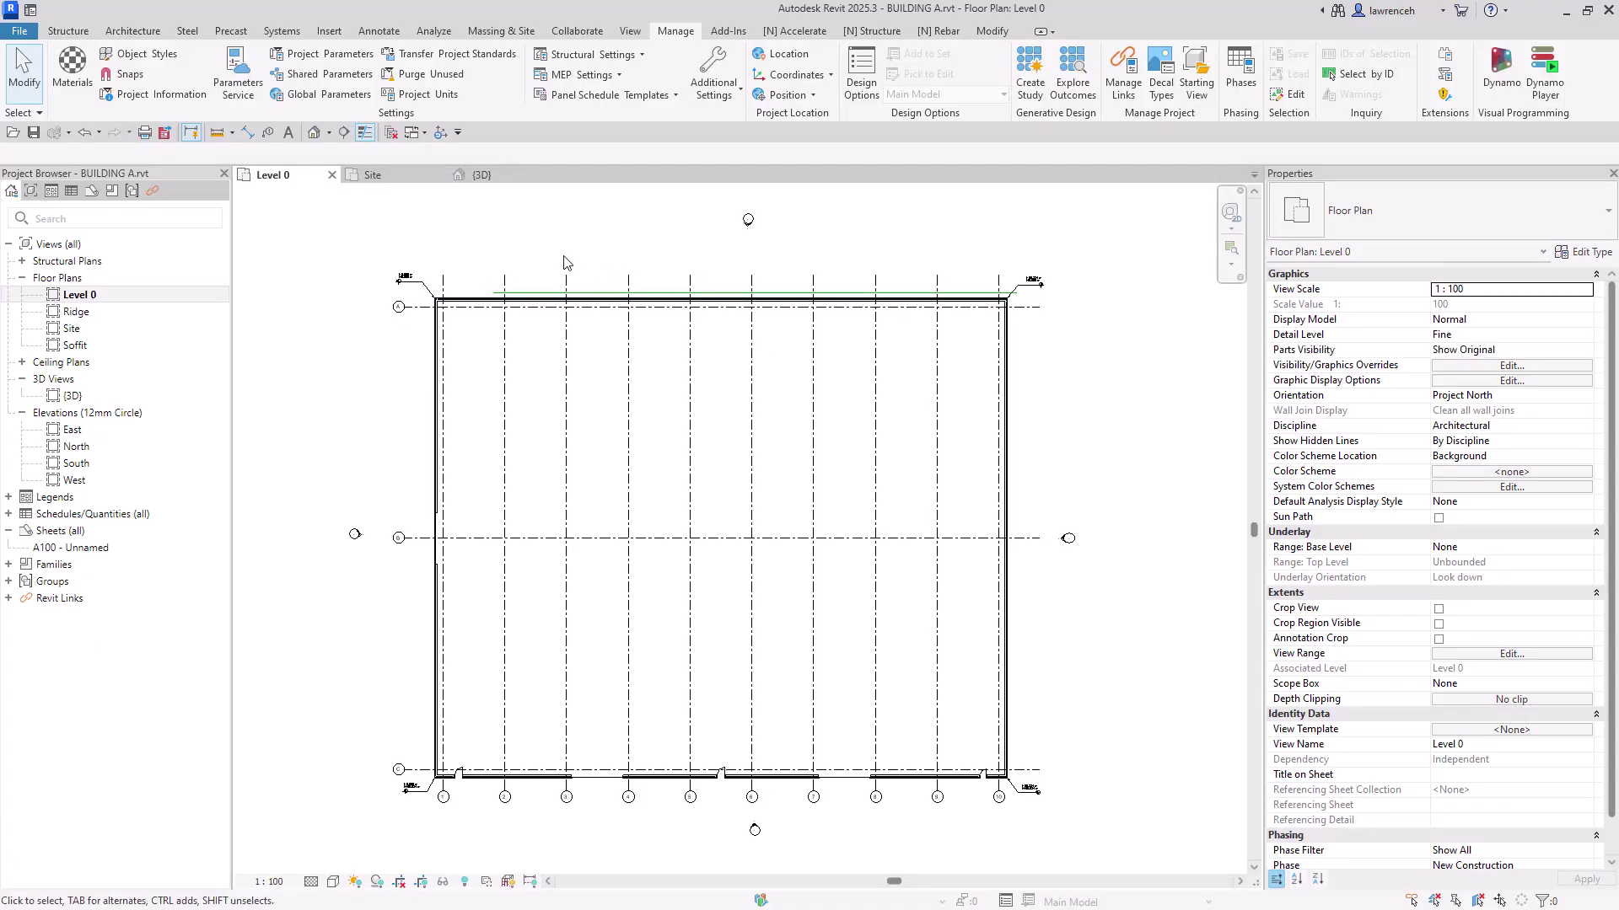
- Switch to Revit and inspect the project base point at the building's corner in BUILDING A's Site floor plan
double_click(73, 329)
scroll(491, 321, "up", 6)
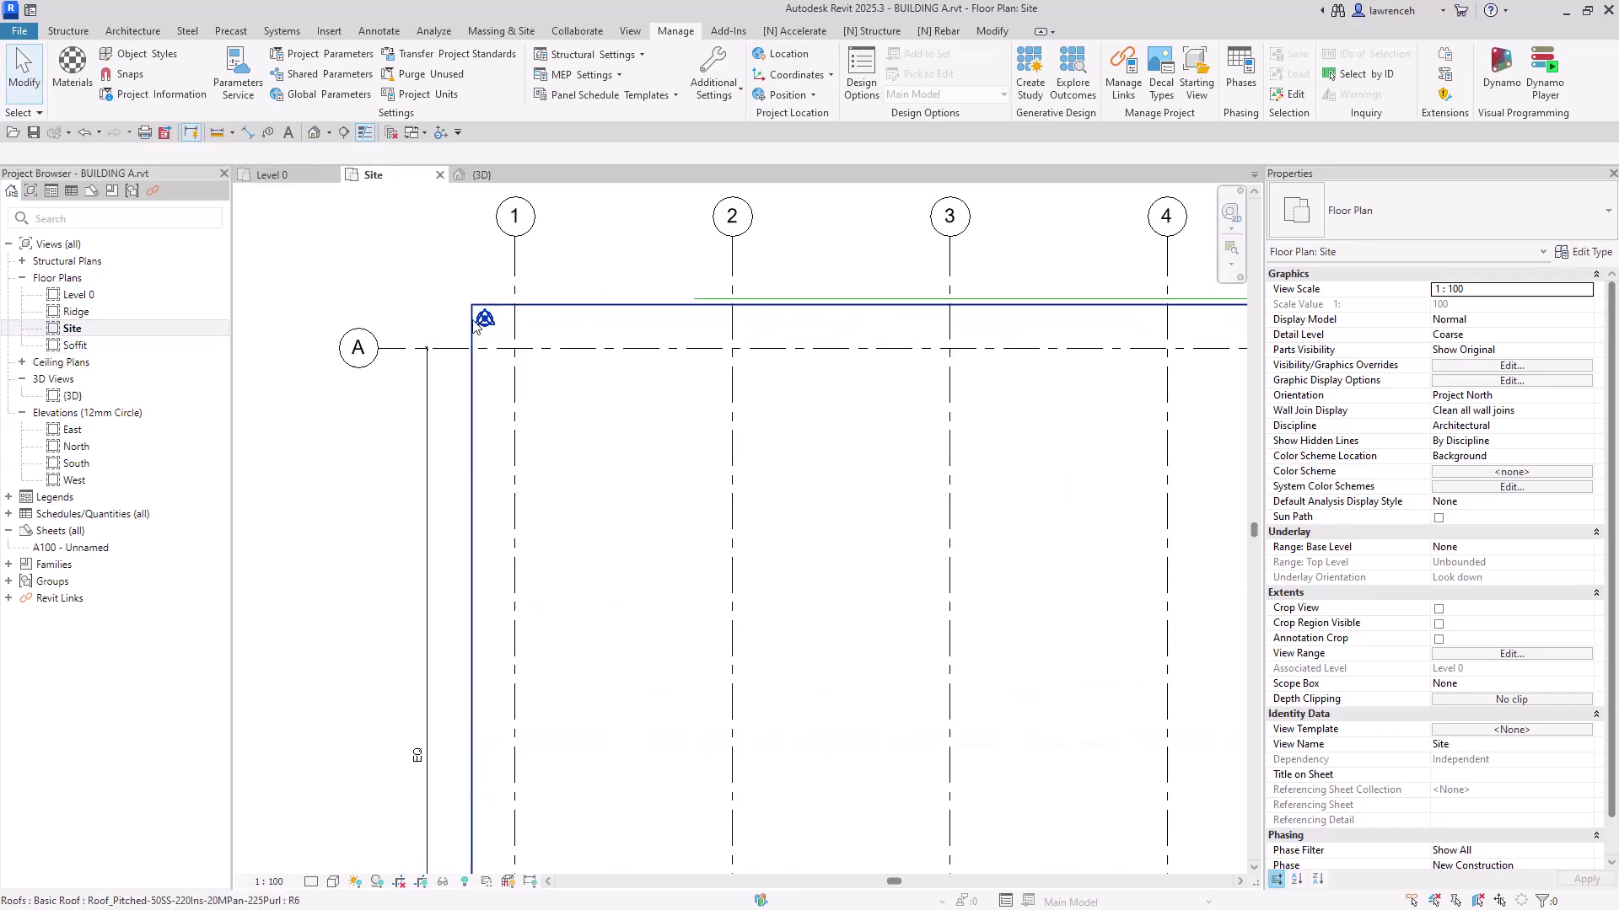
left_click(489, 318)
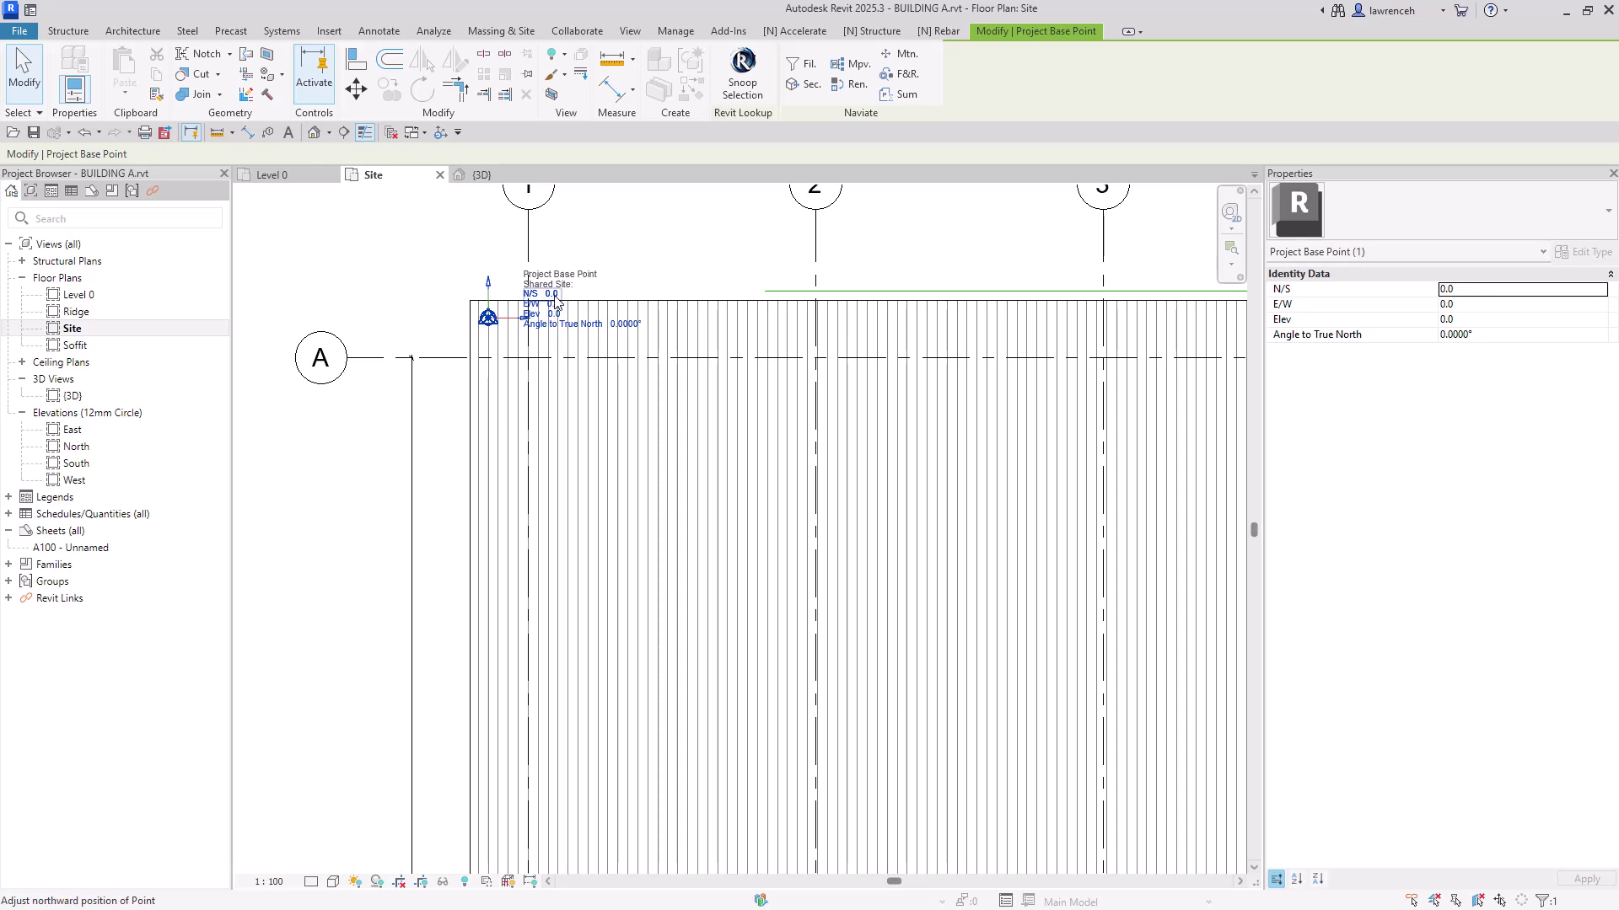
key("Escape")
scroll(486, 348, "down", 3)
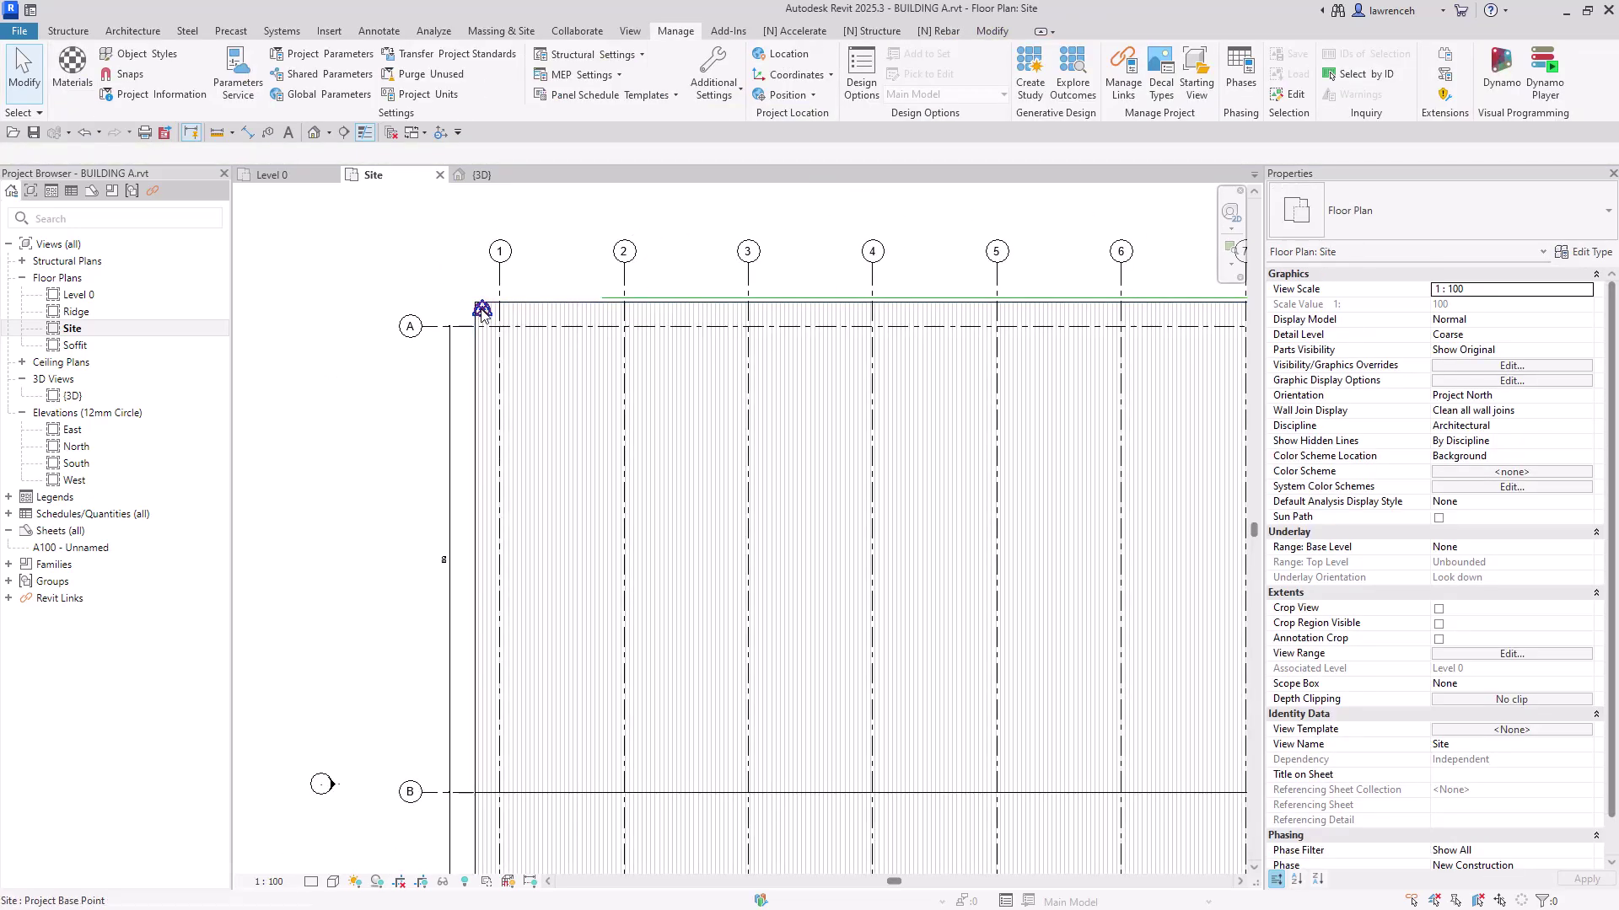
scroll(483, 313, "down", 4)
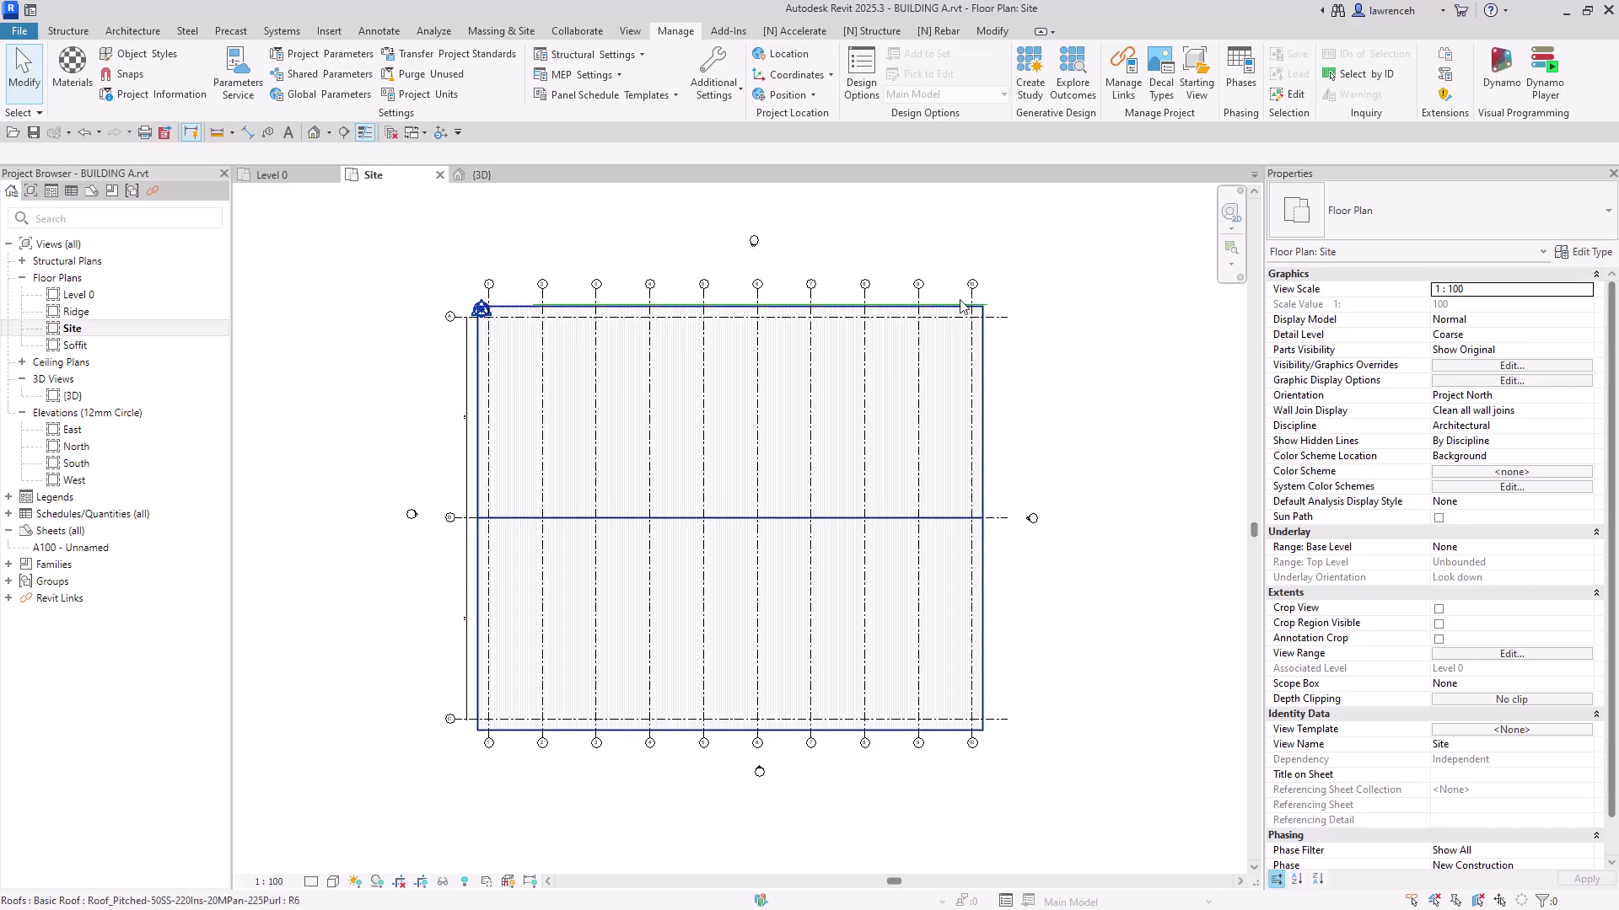
- Examine the Level 0 and Soffit levels in the South elevation, and close that view
double_click(76, 462)
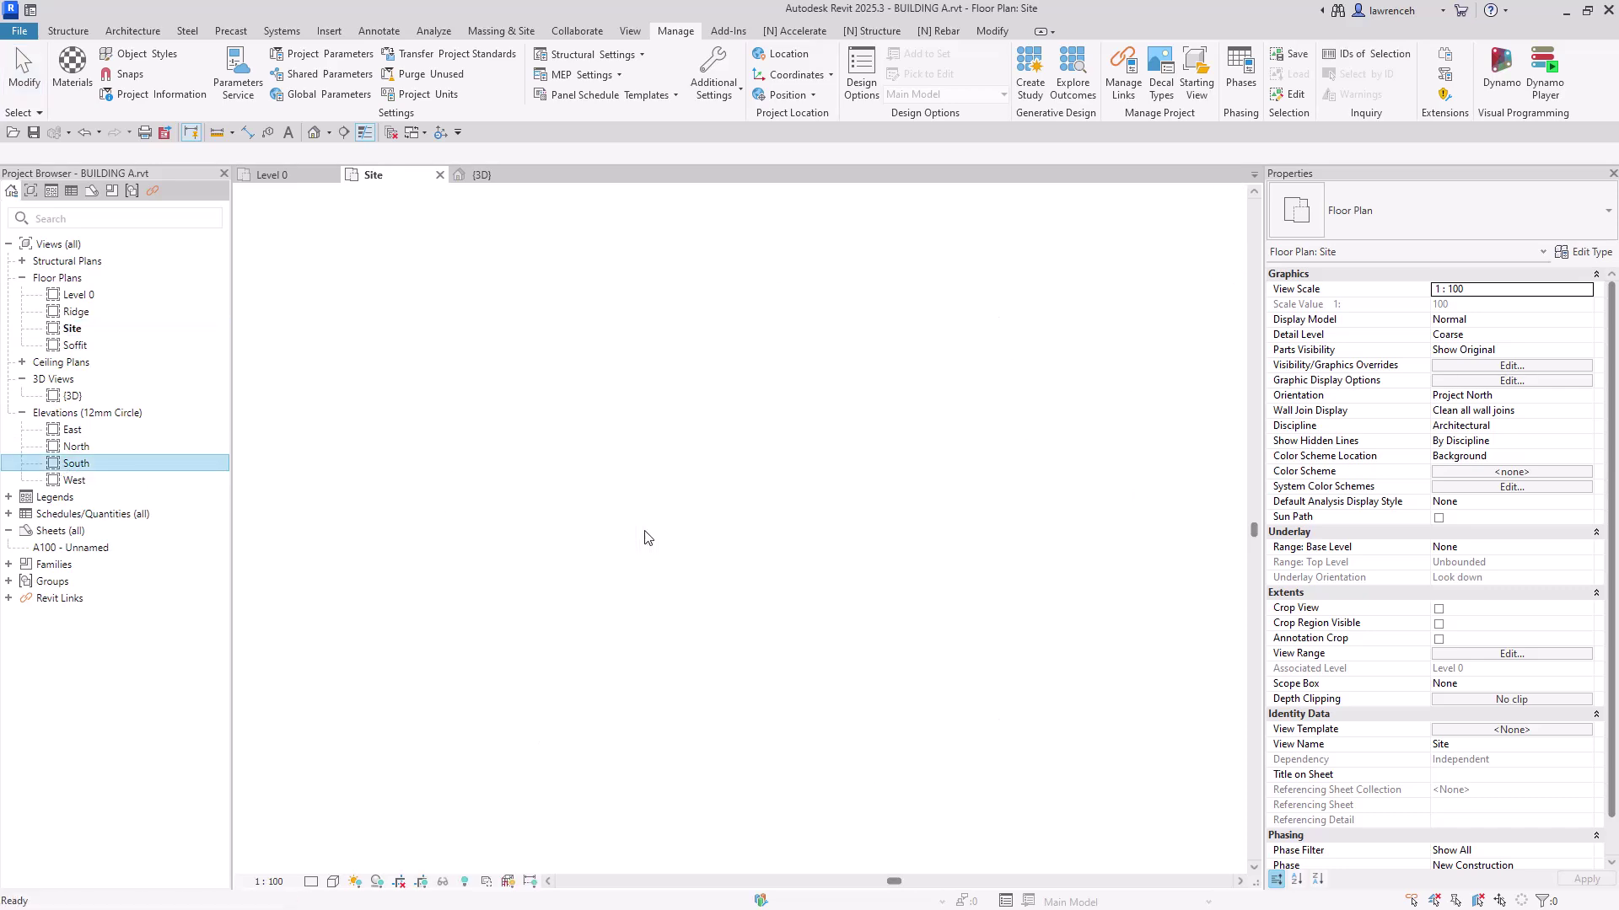
scroll(283, 510, "up", 5)
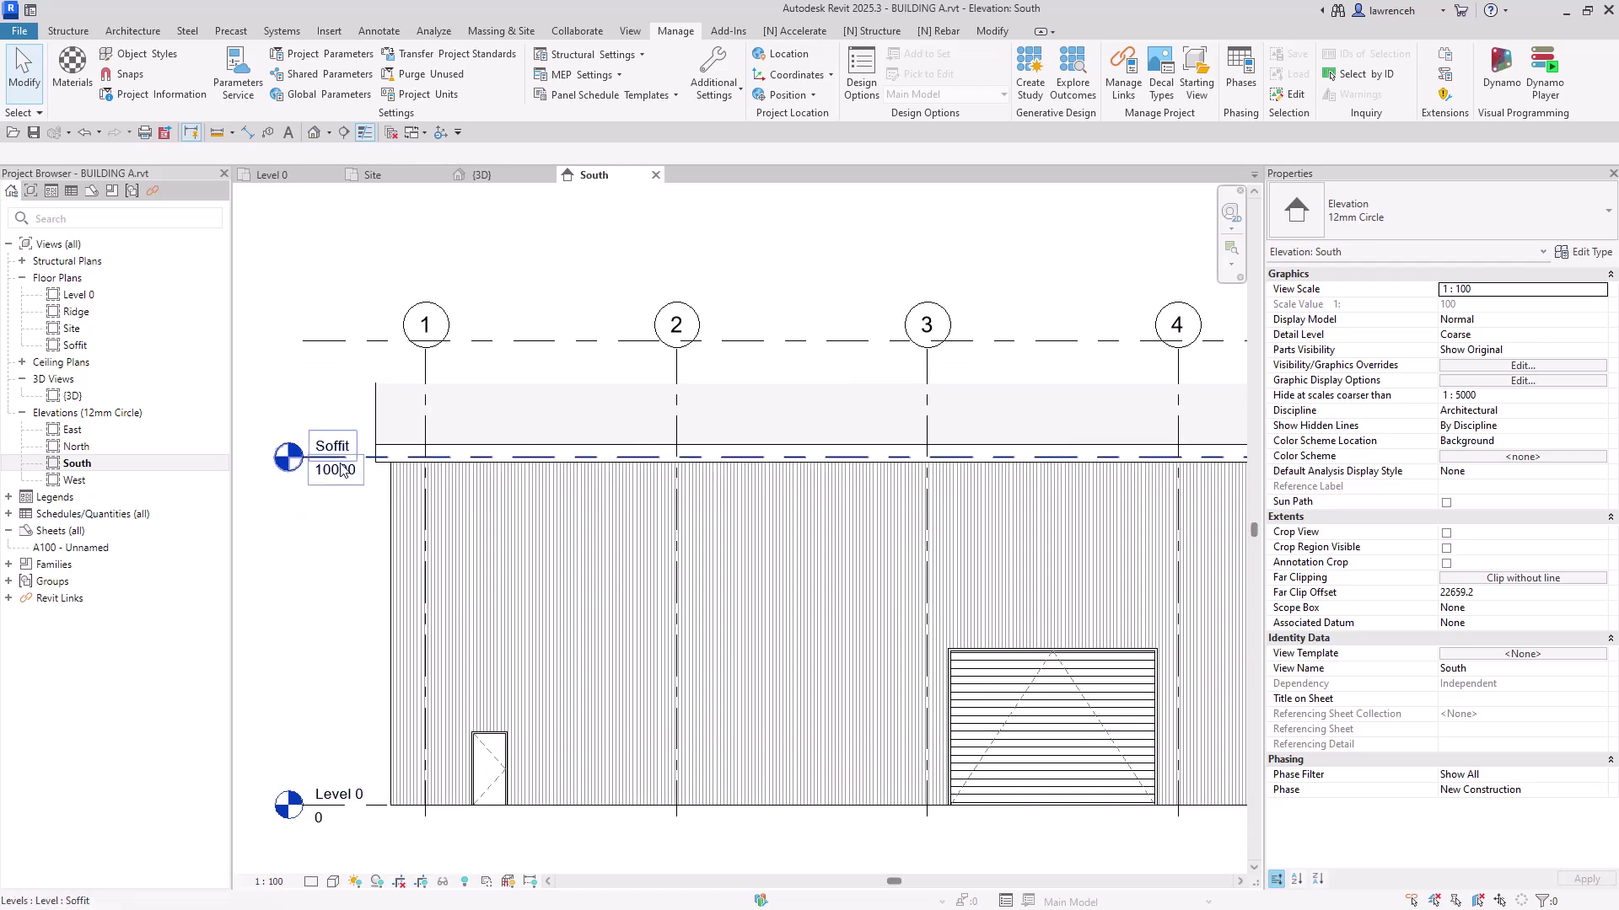
scroll(357, 545, "down", 4)
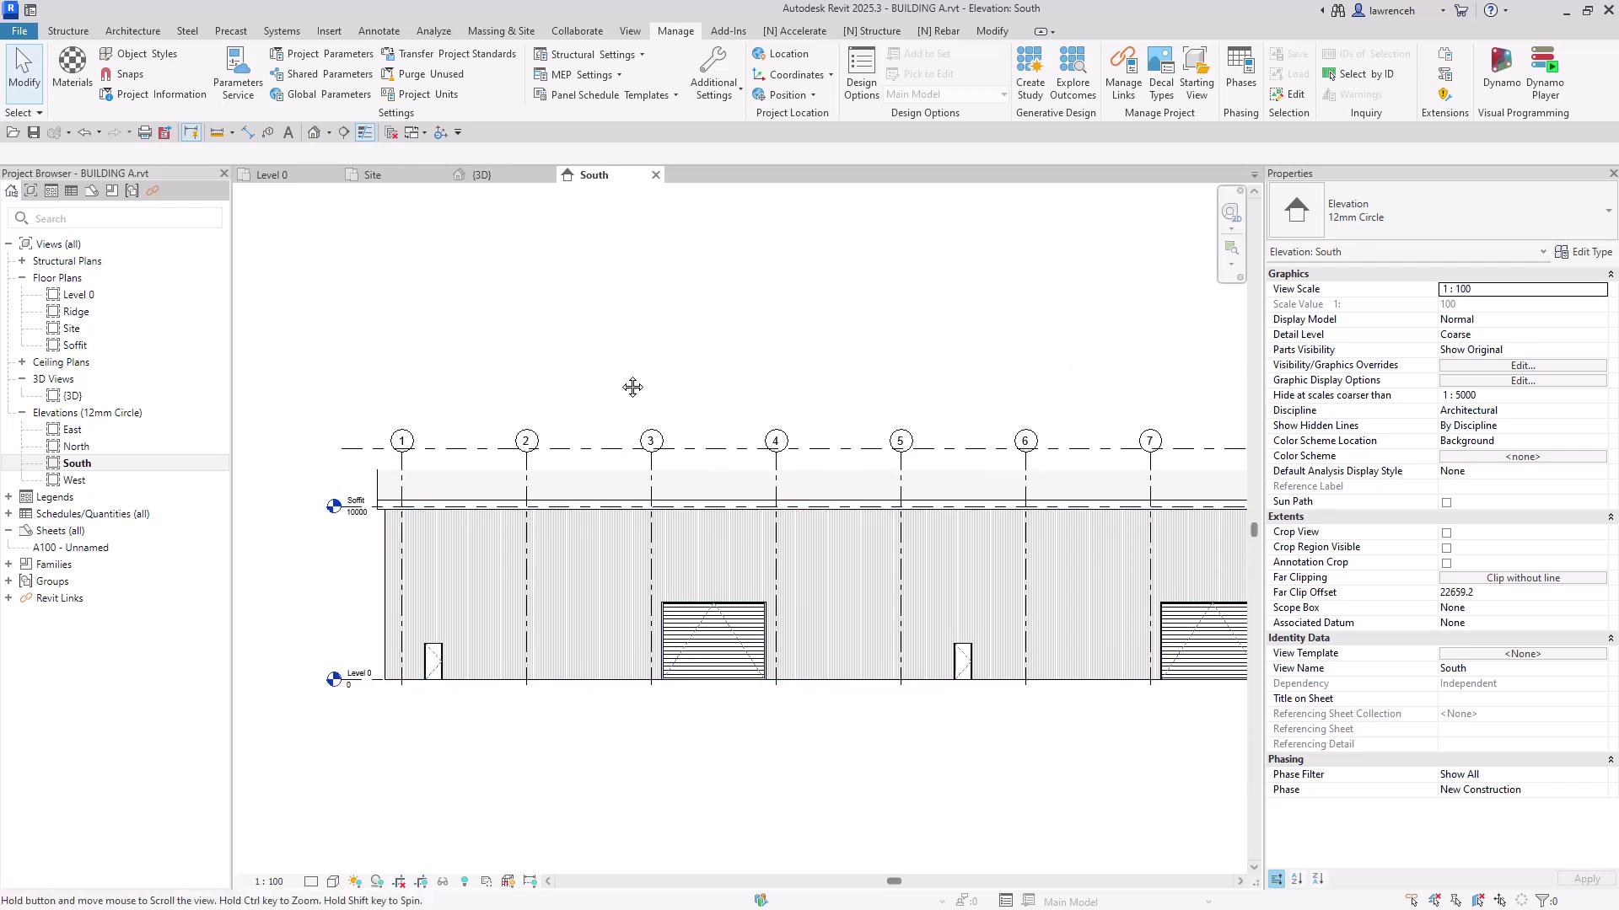
scroll(632, 383, "down", 1)
left_click(656, 175)
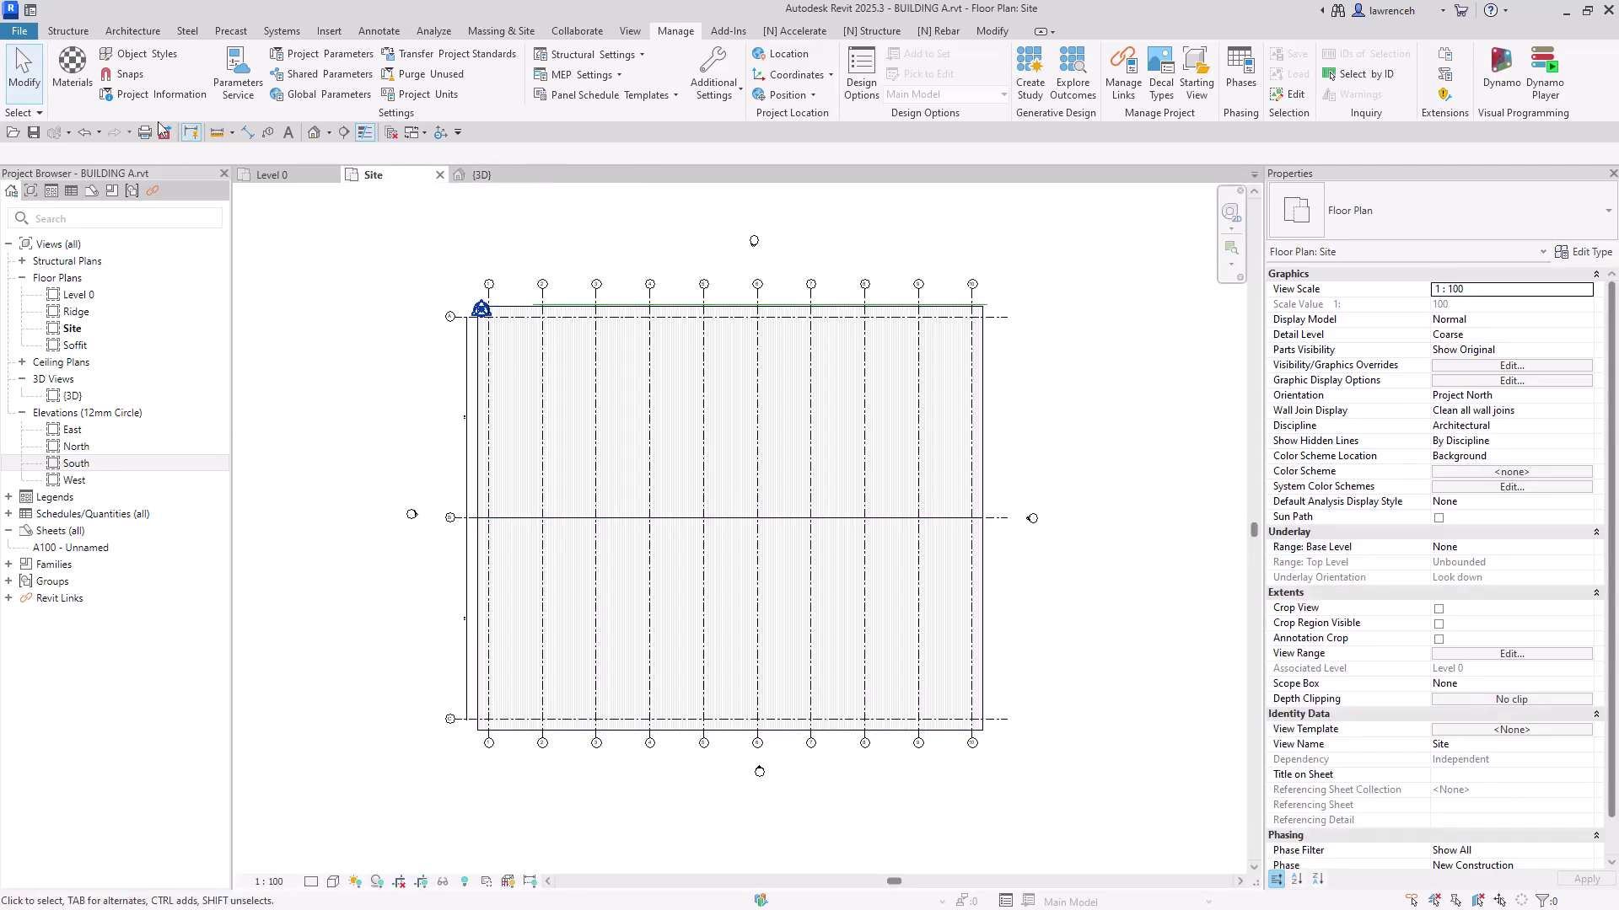
- Close BUILDING A.rvt without saving and open the recent RevitSiteModel project
left_click(19, 31)
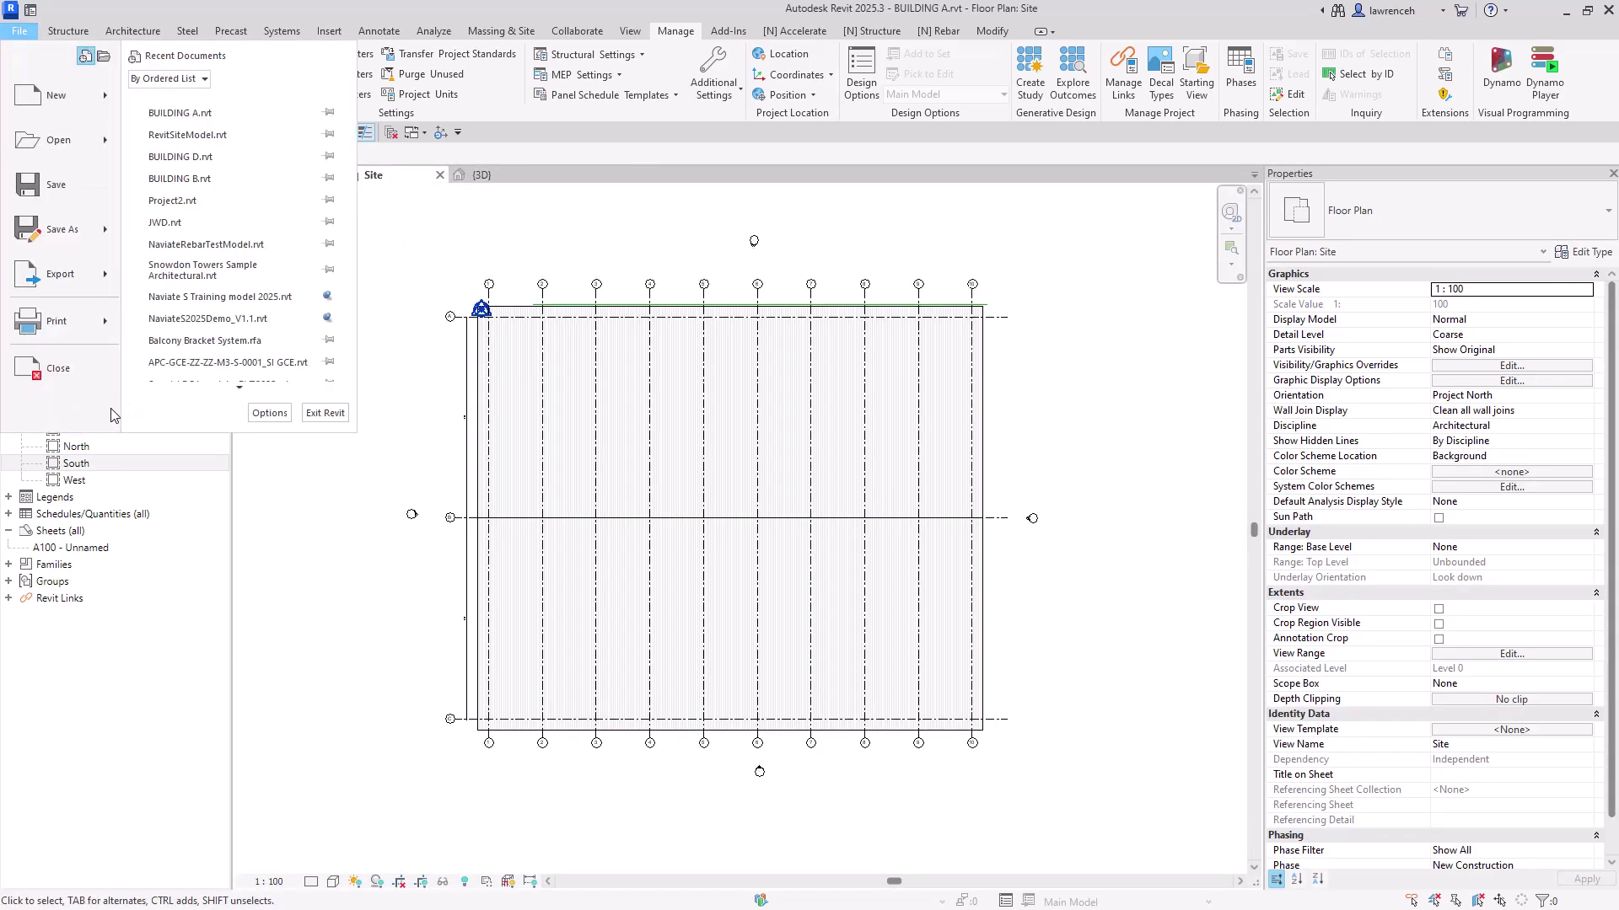
left_click(83, 364)
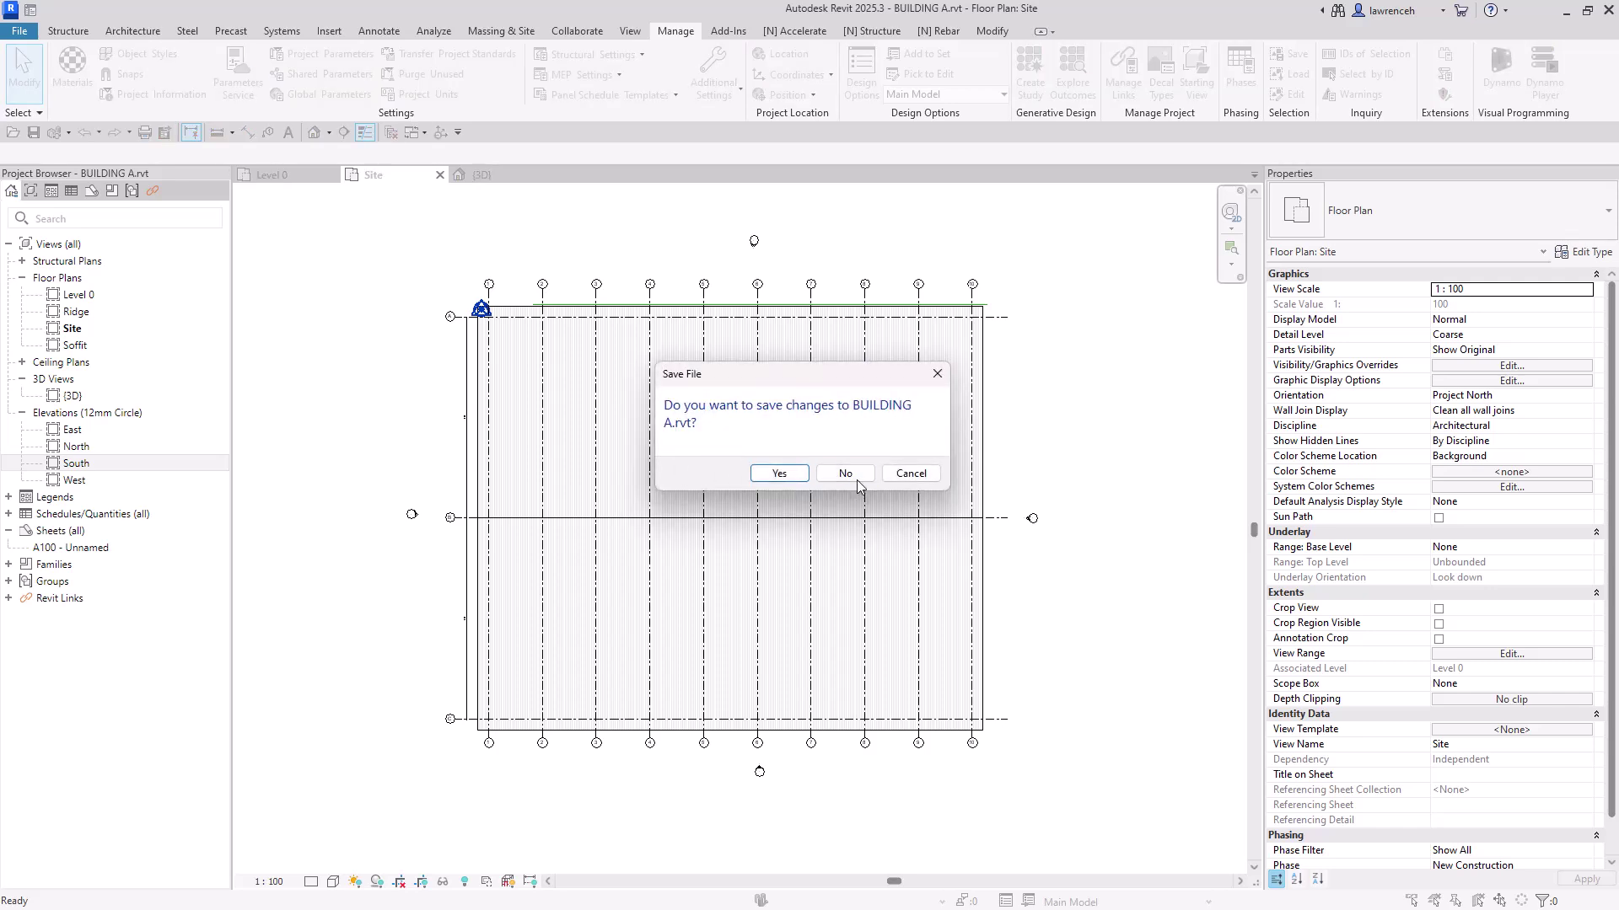
left_click(846, 474)
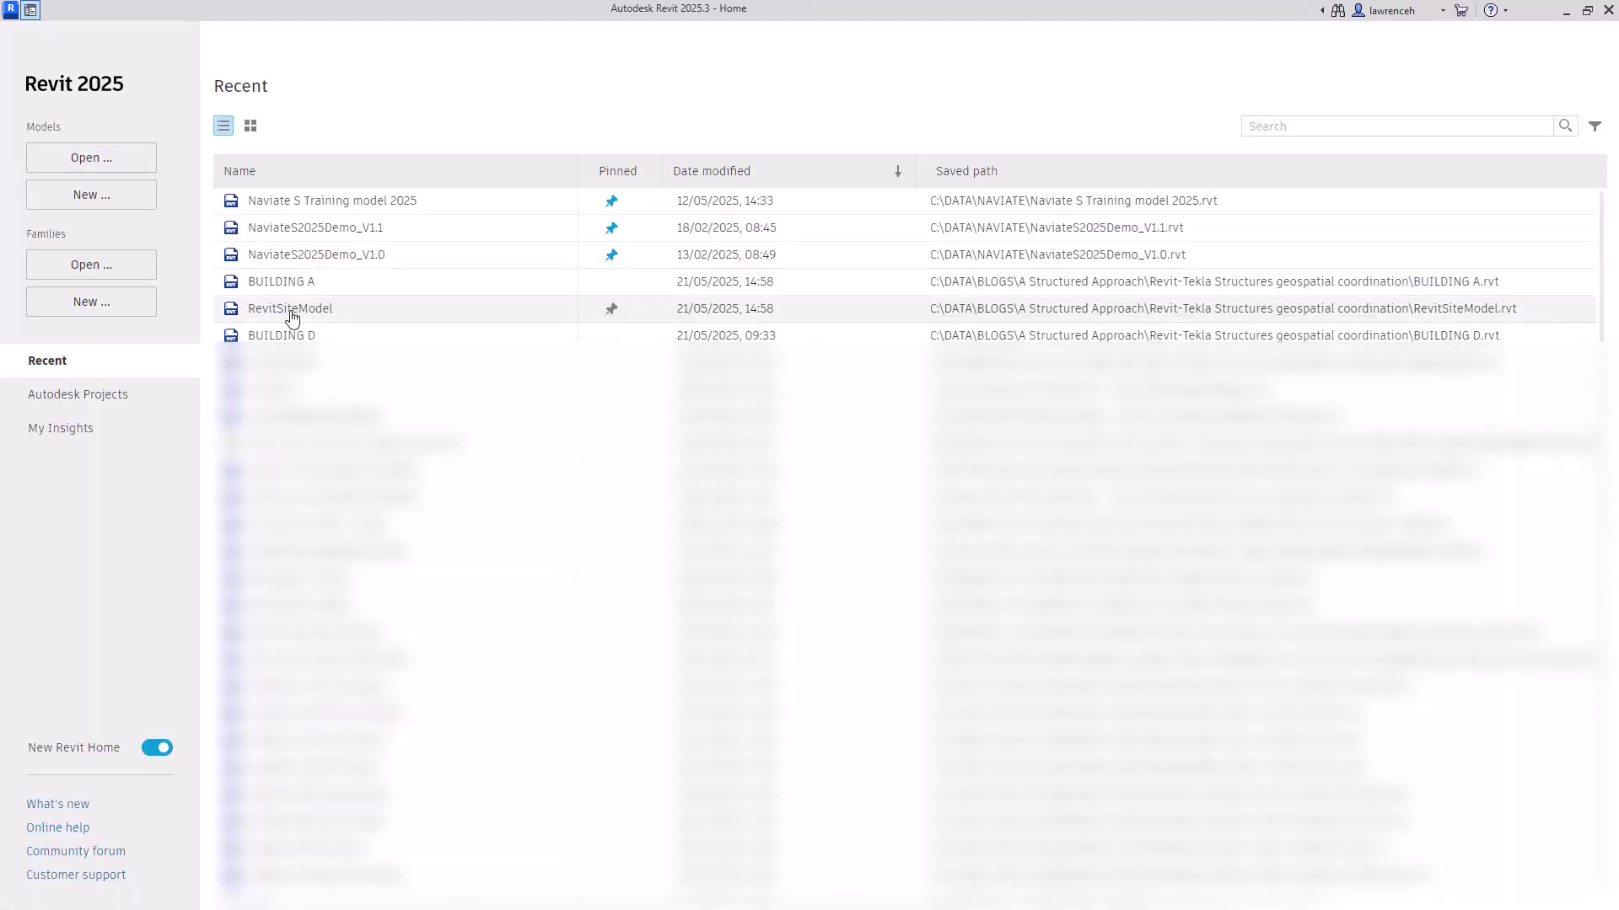
left_click(292, 311)
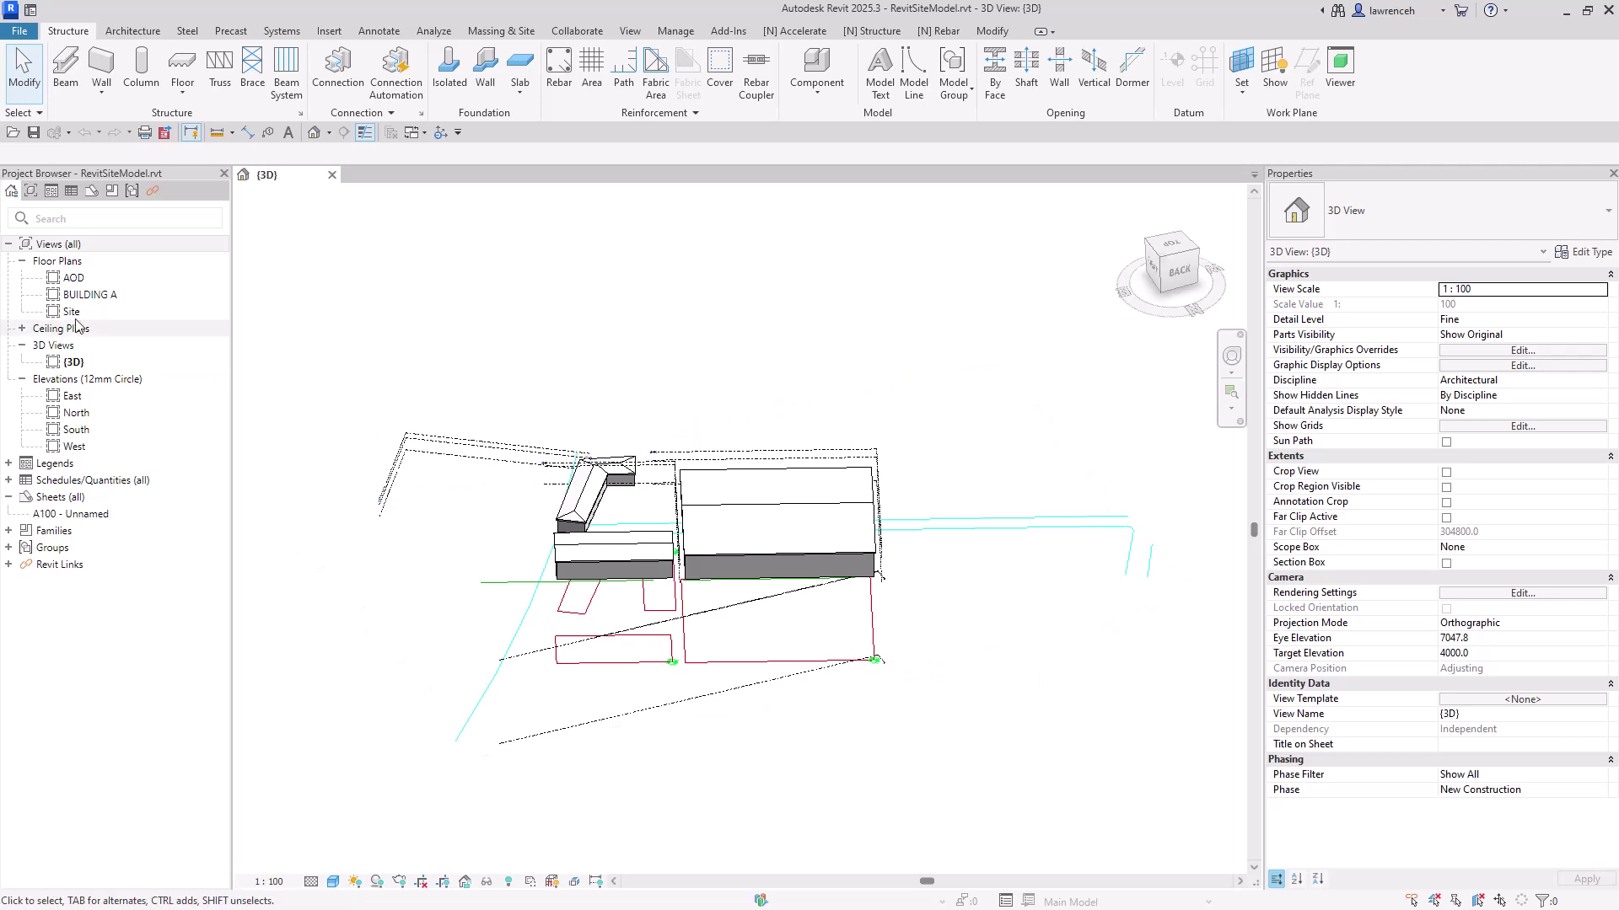
- Check the site model's GIS coordinate system and survey-point location in the Location and Site settings
left_click(688, 33)
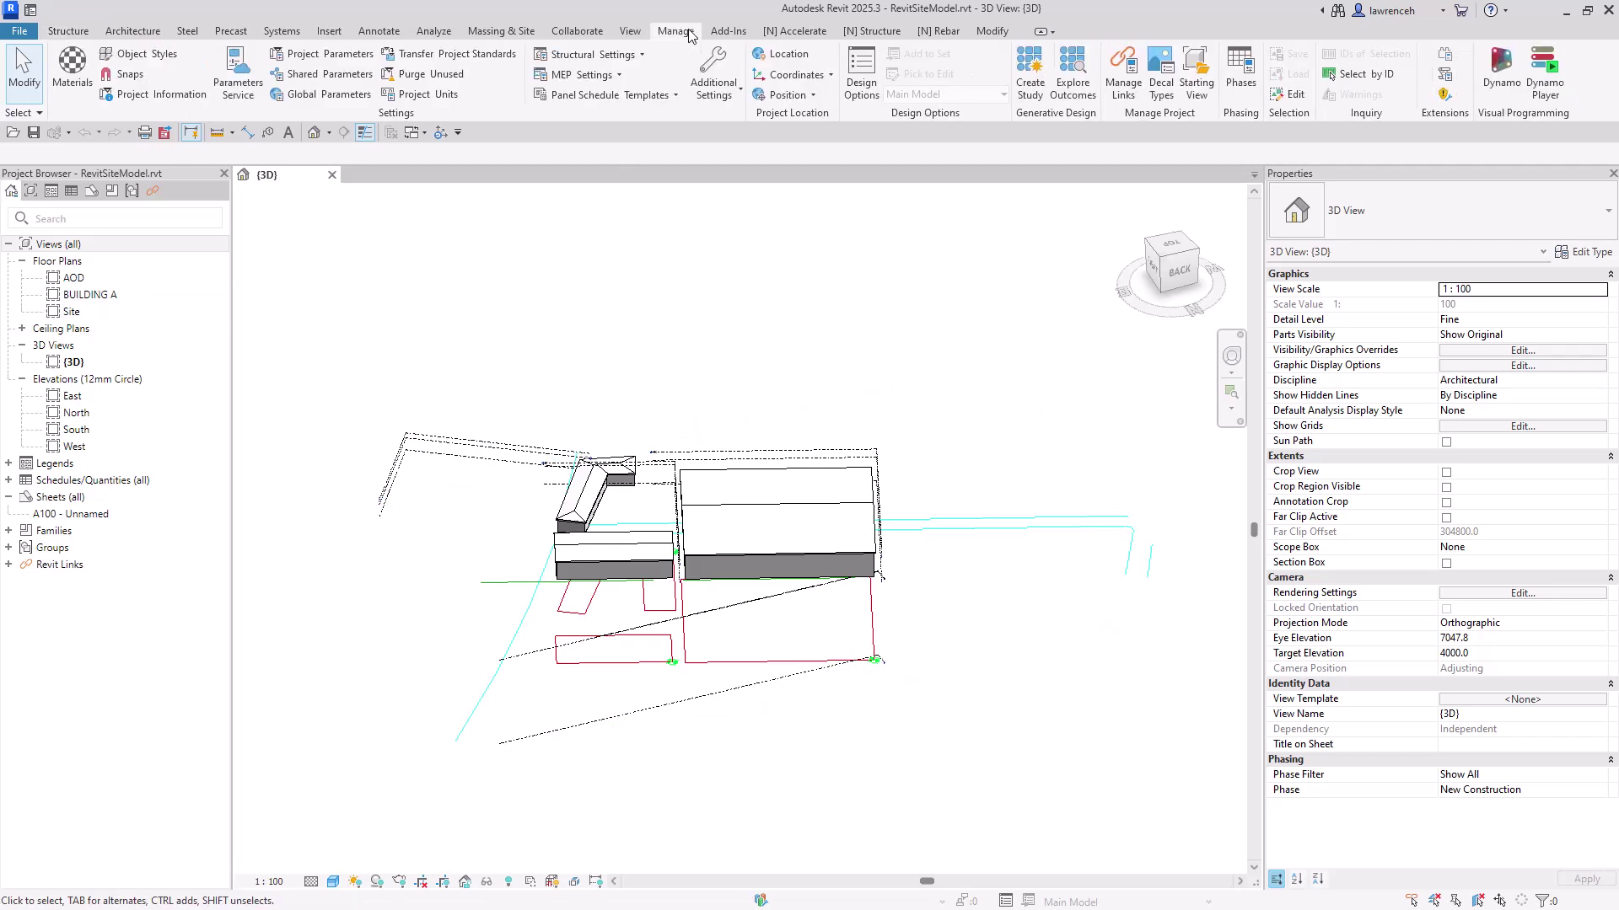
left_click(784, 55)
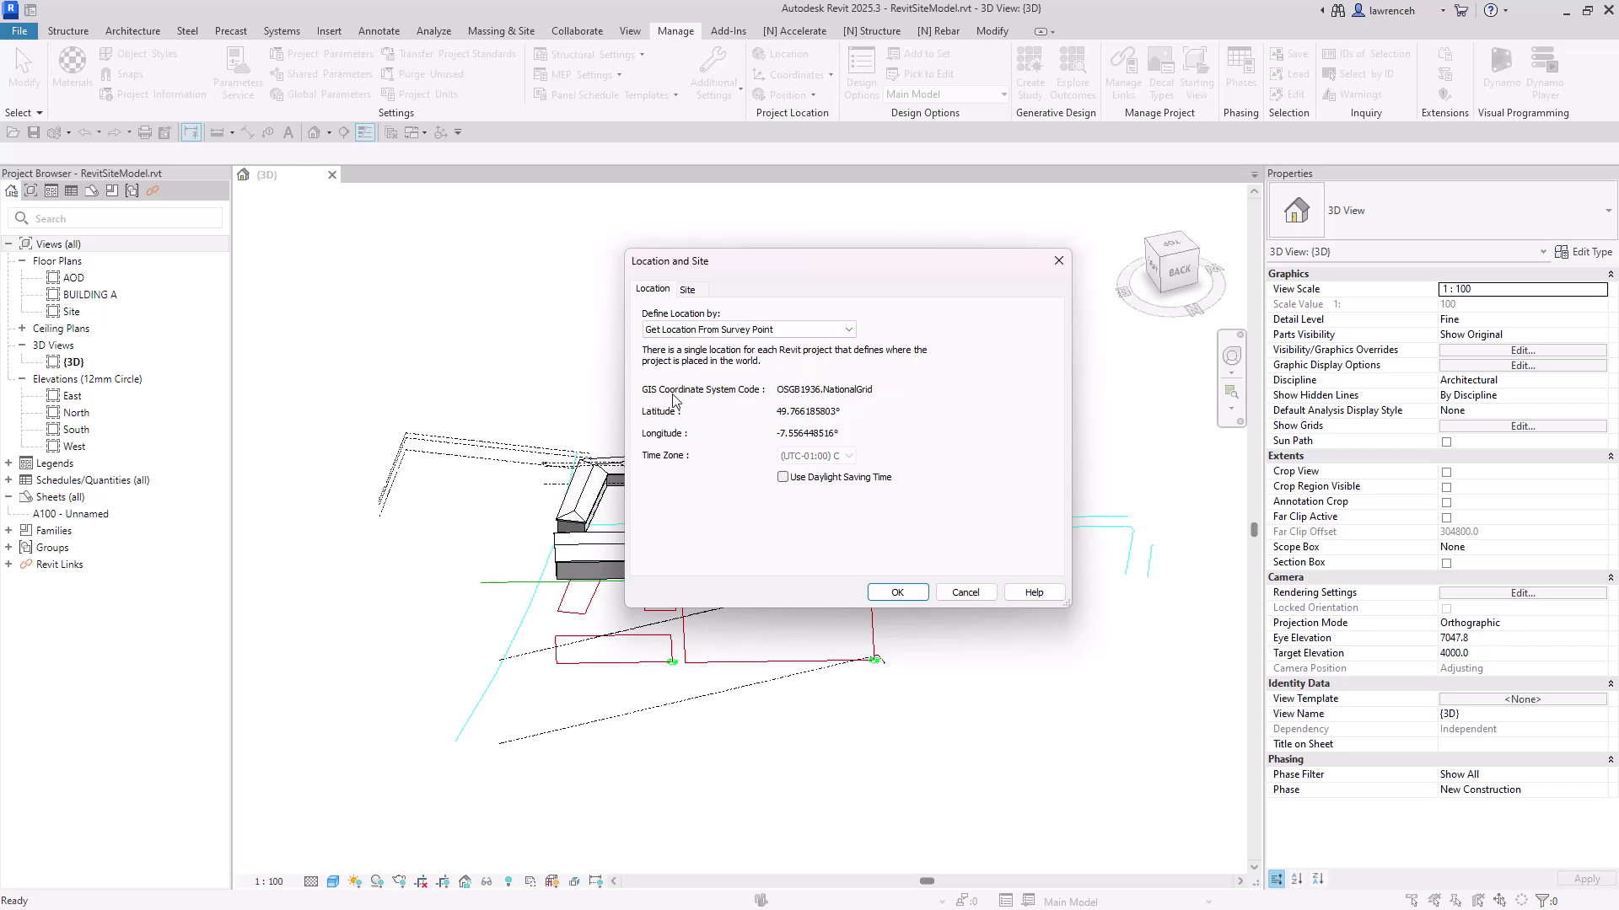
left_click(897, 592)
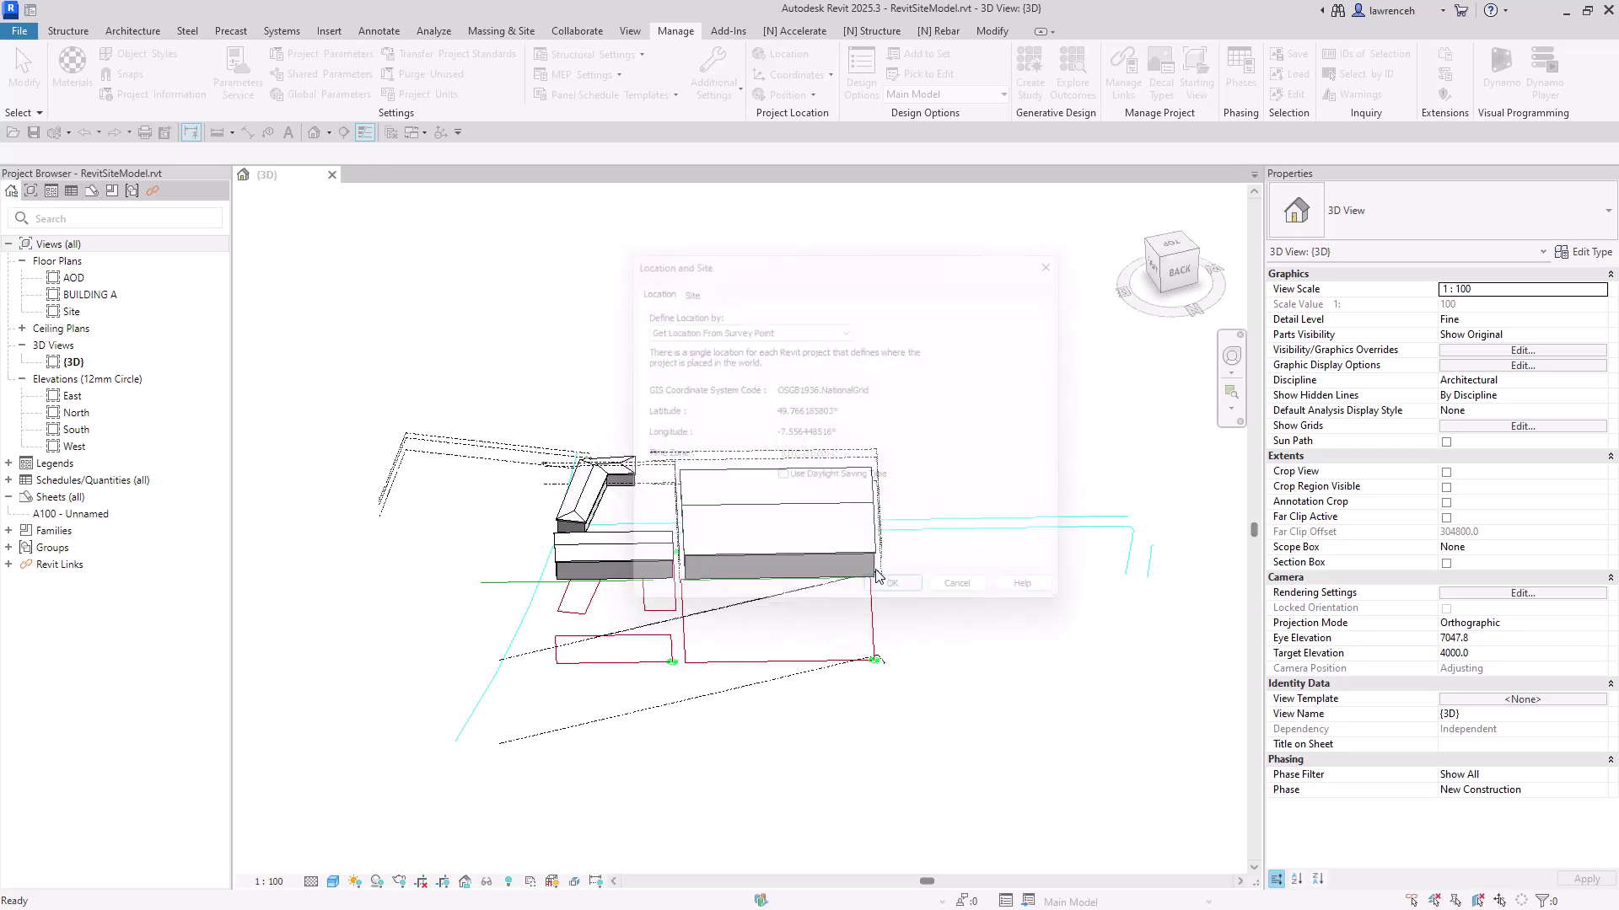
- Record the current position of the linked BUILDING A.rvt model as its Building A shared site
left_click(756, 558)
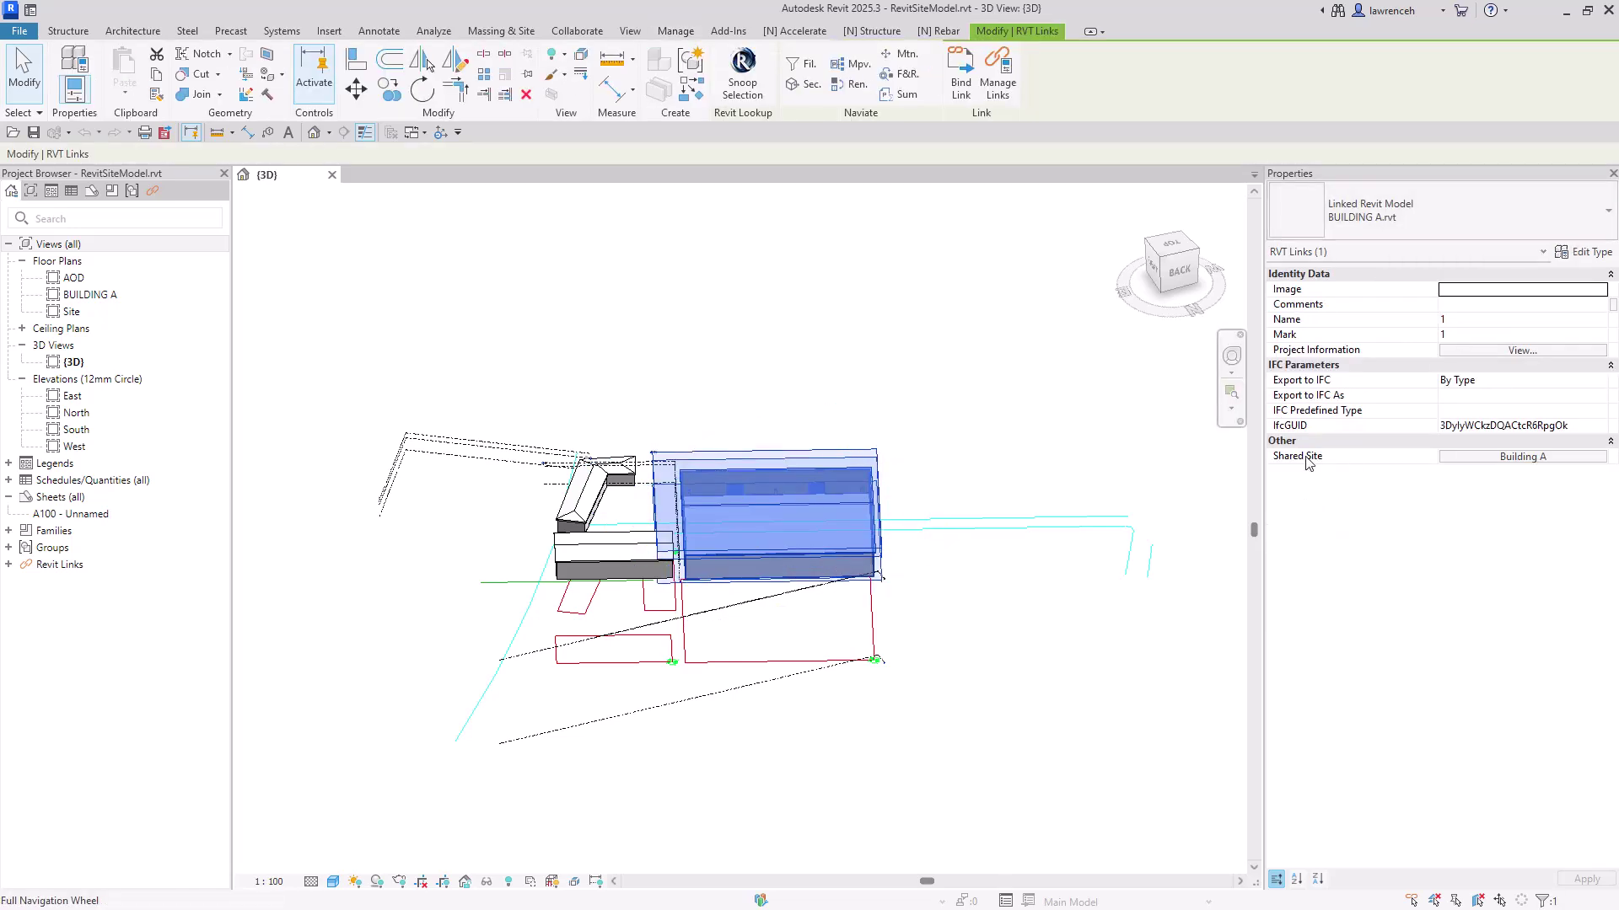
left_click(1514, 458)
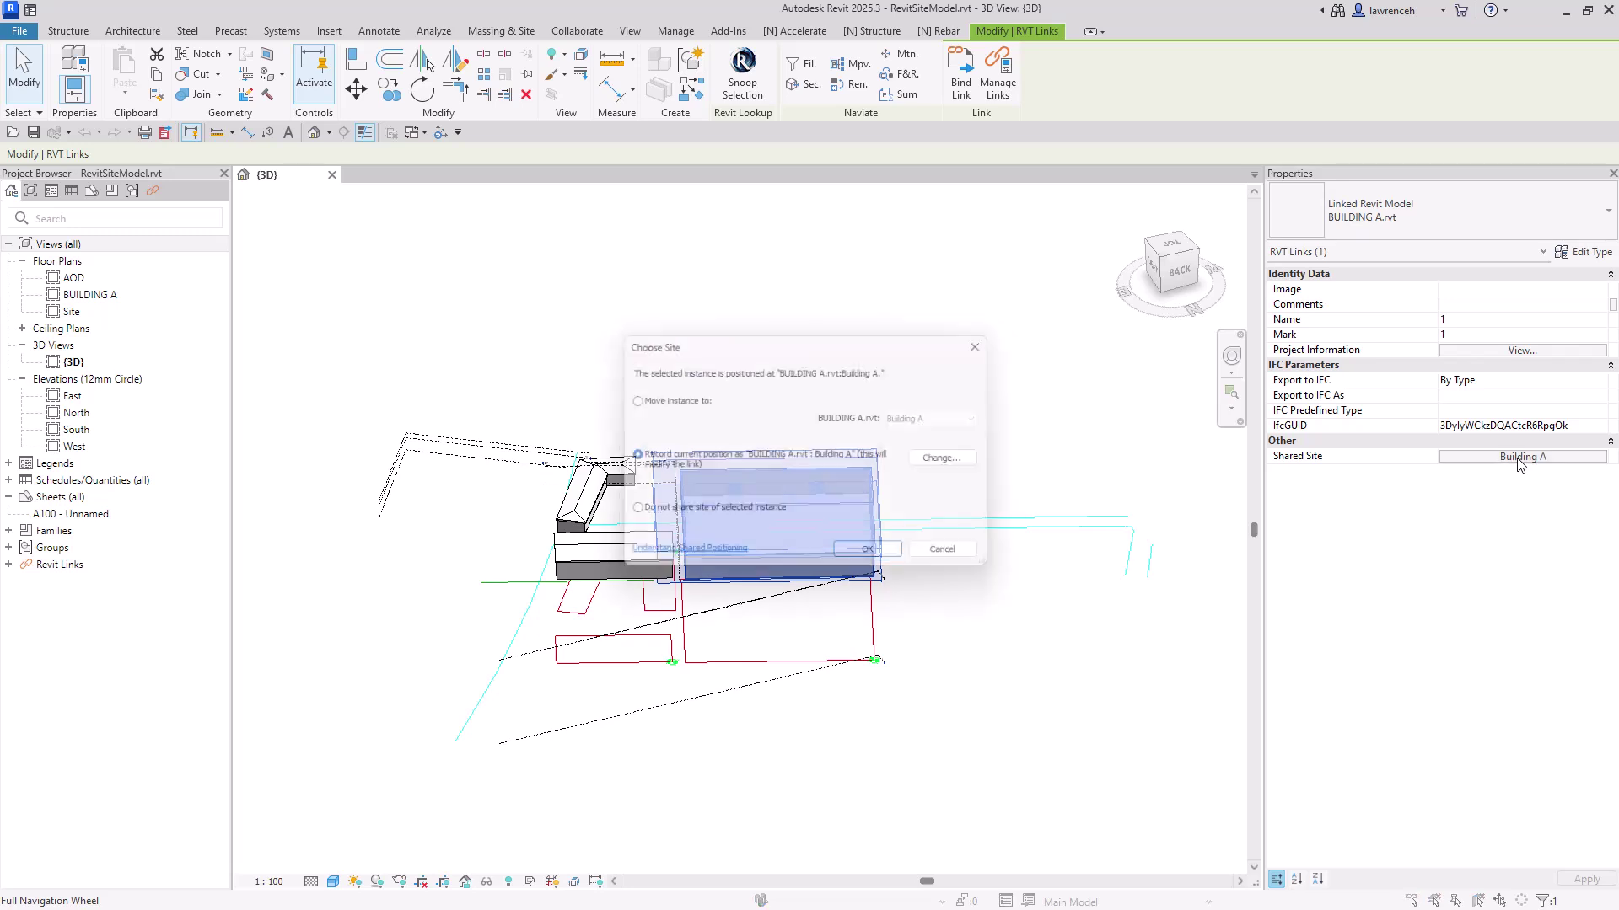
left_click(962, 462)
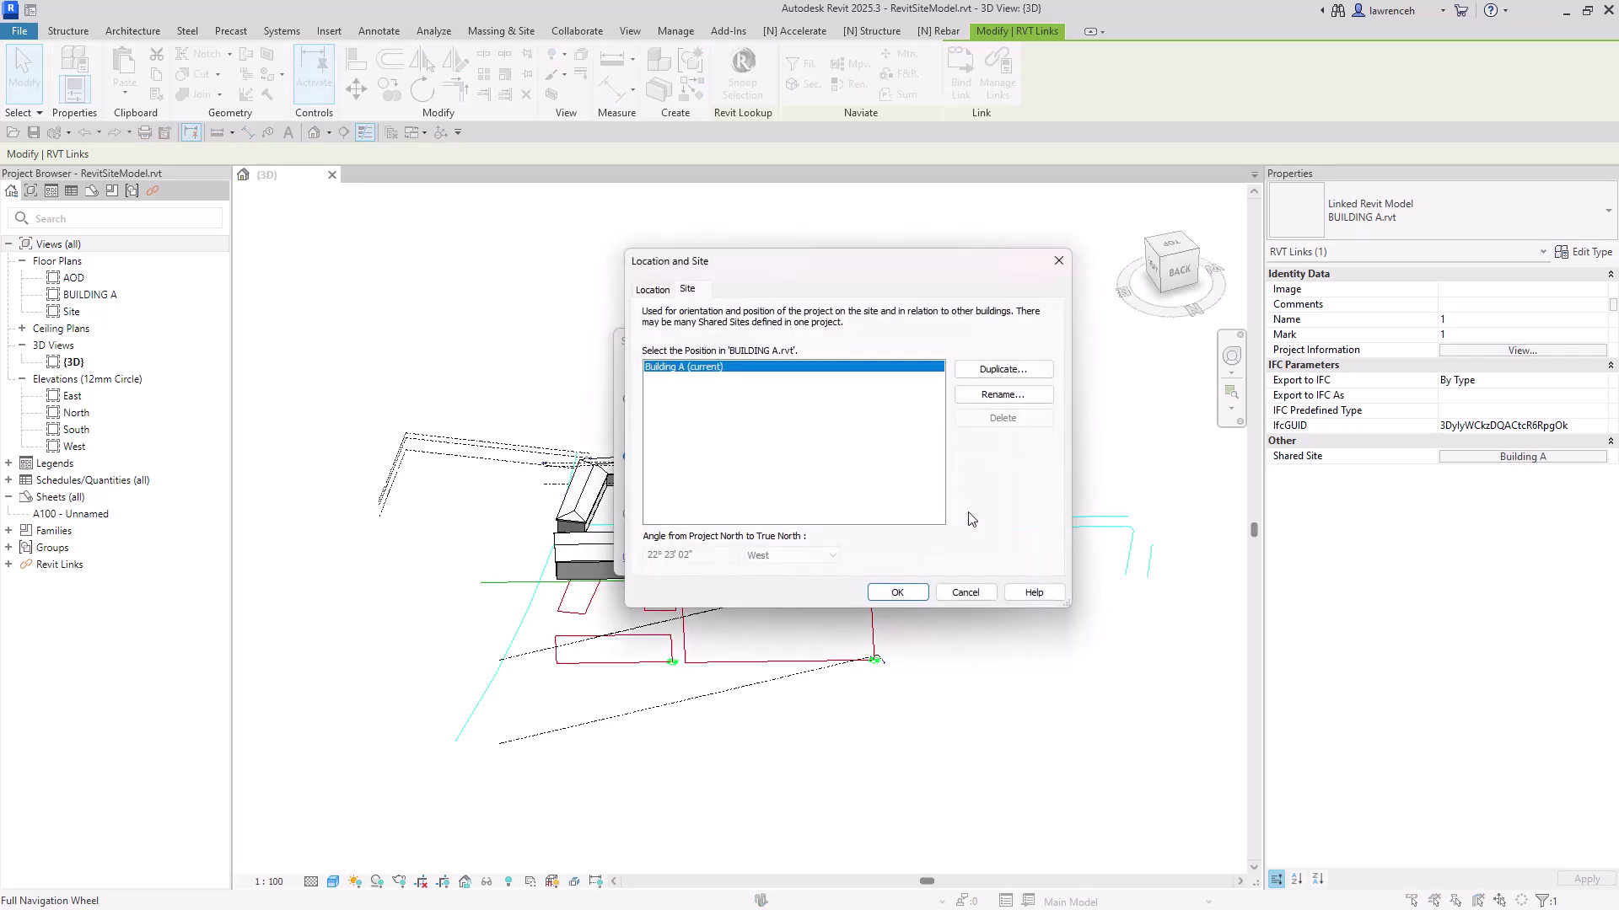
left_click(917, 597)
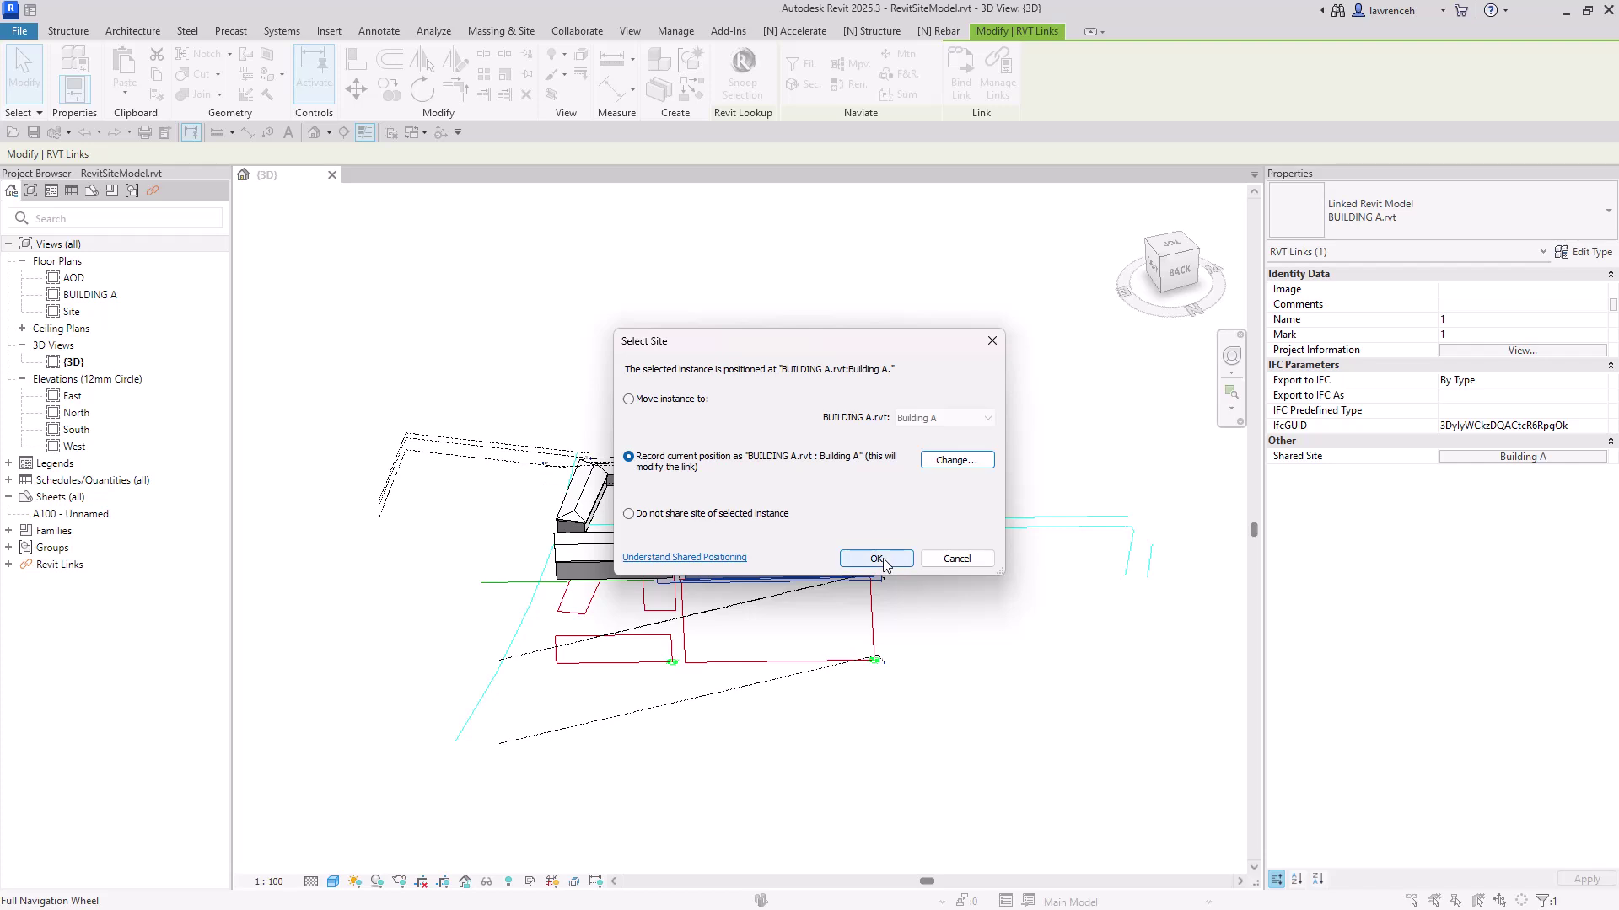
left_click(877, 560)
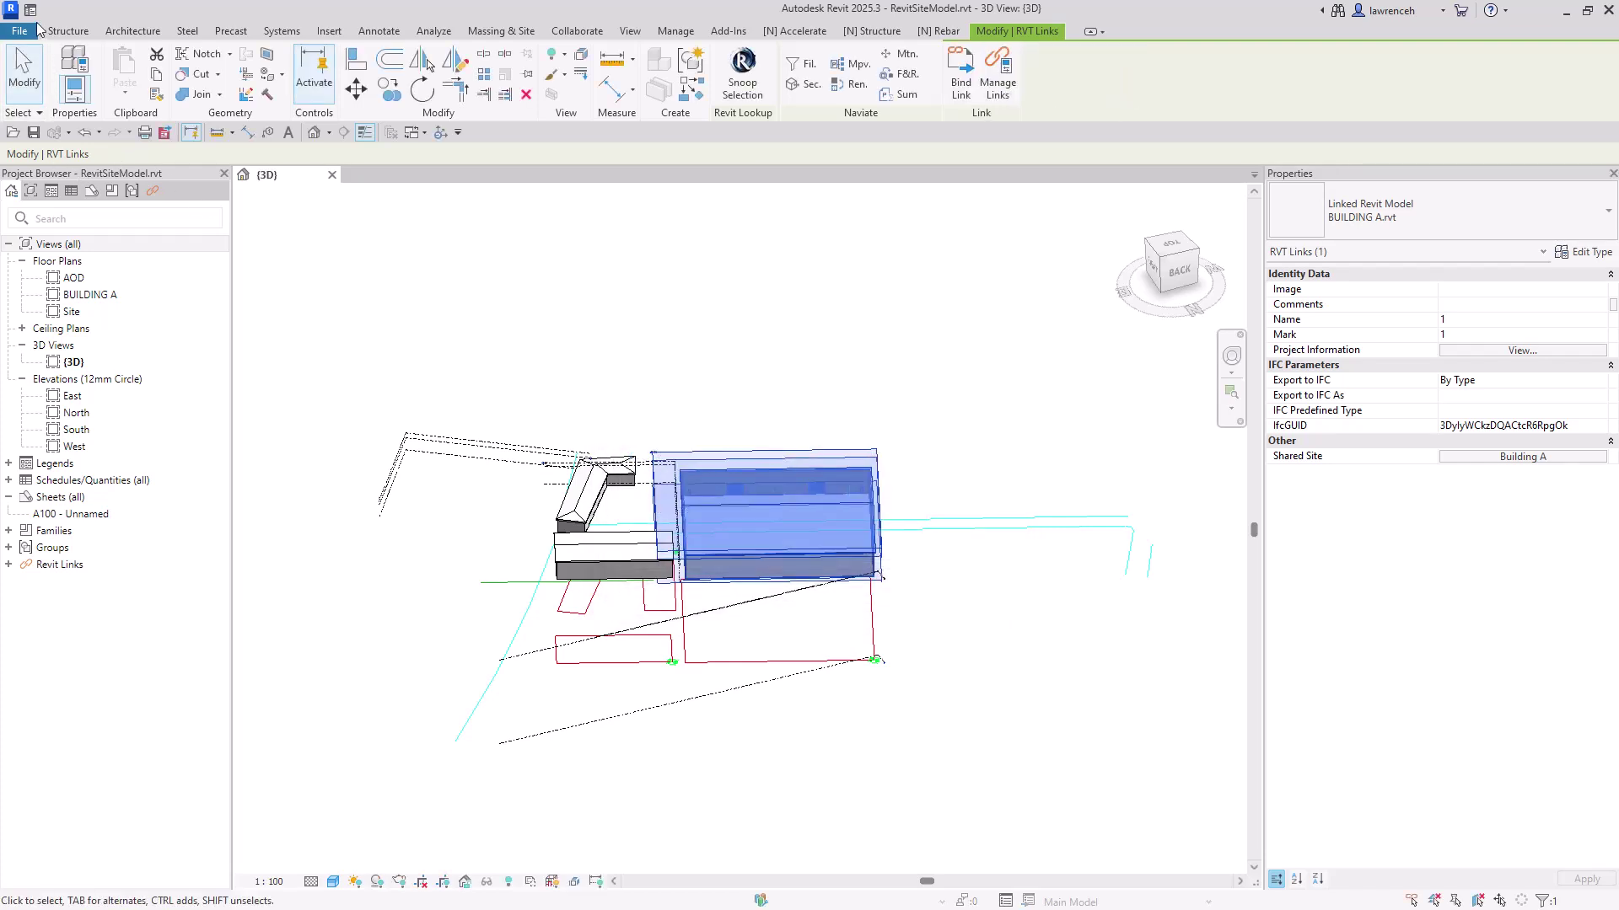
- Save the site model, saving the new position back to the BUILDING A.rvt link, and clear the selection
left_click(35, 132)
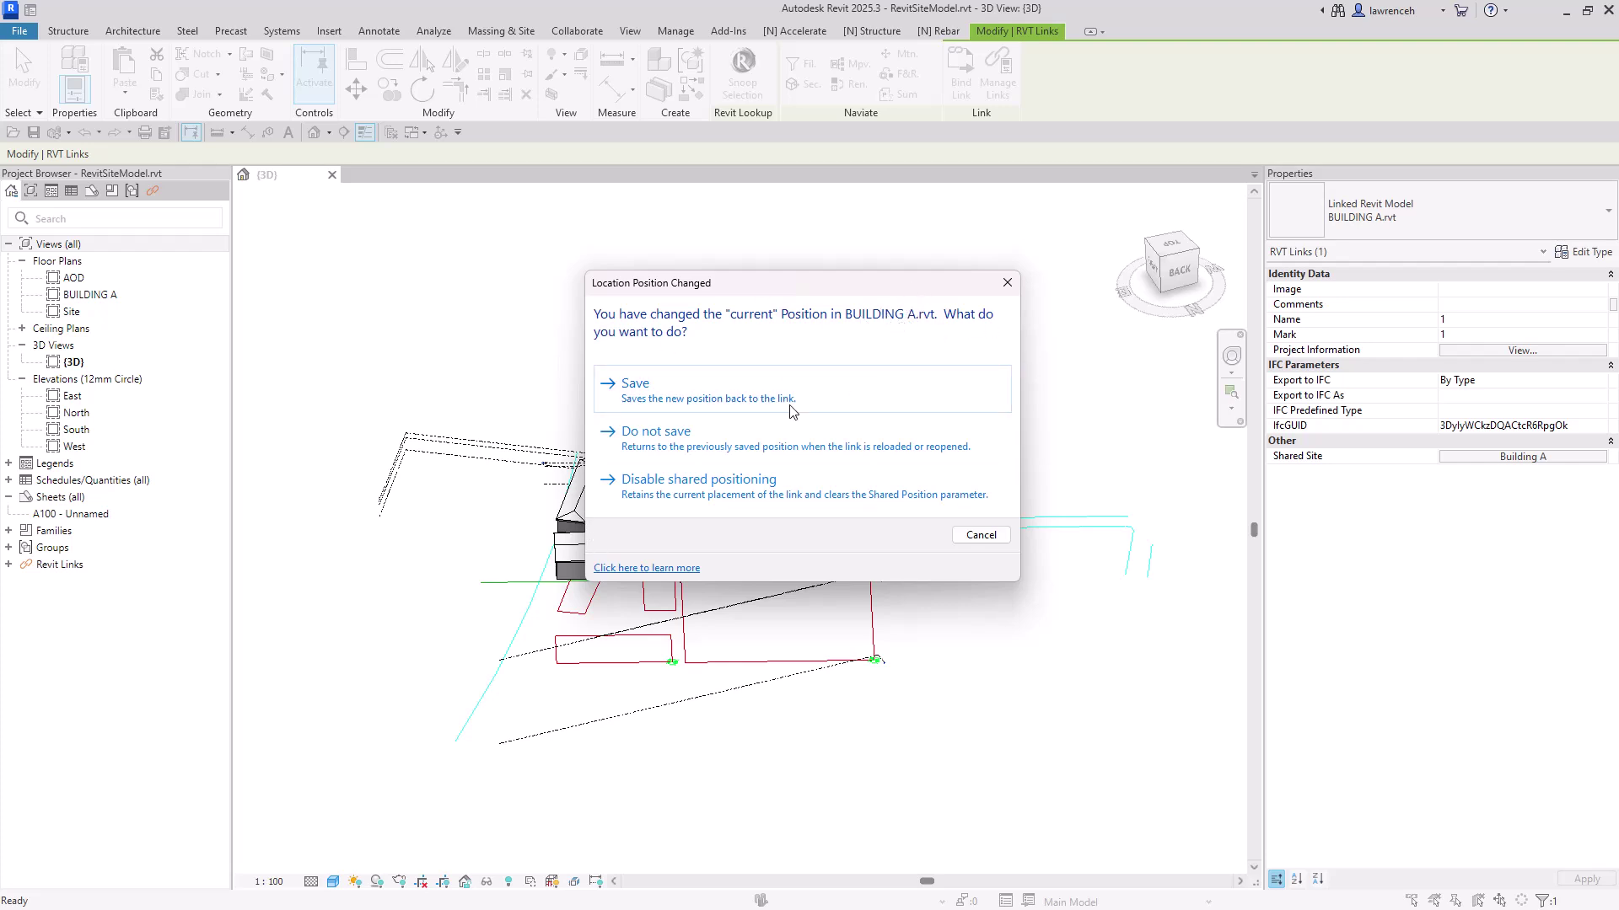
left_click(741, 393)
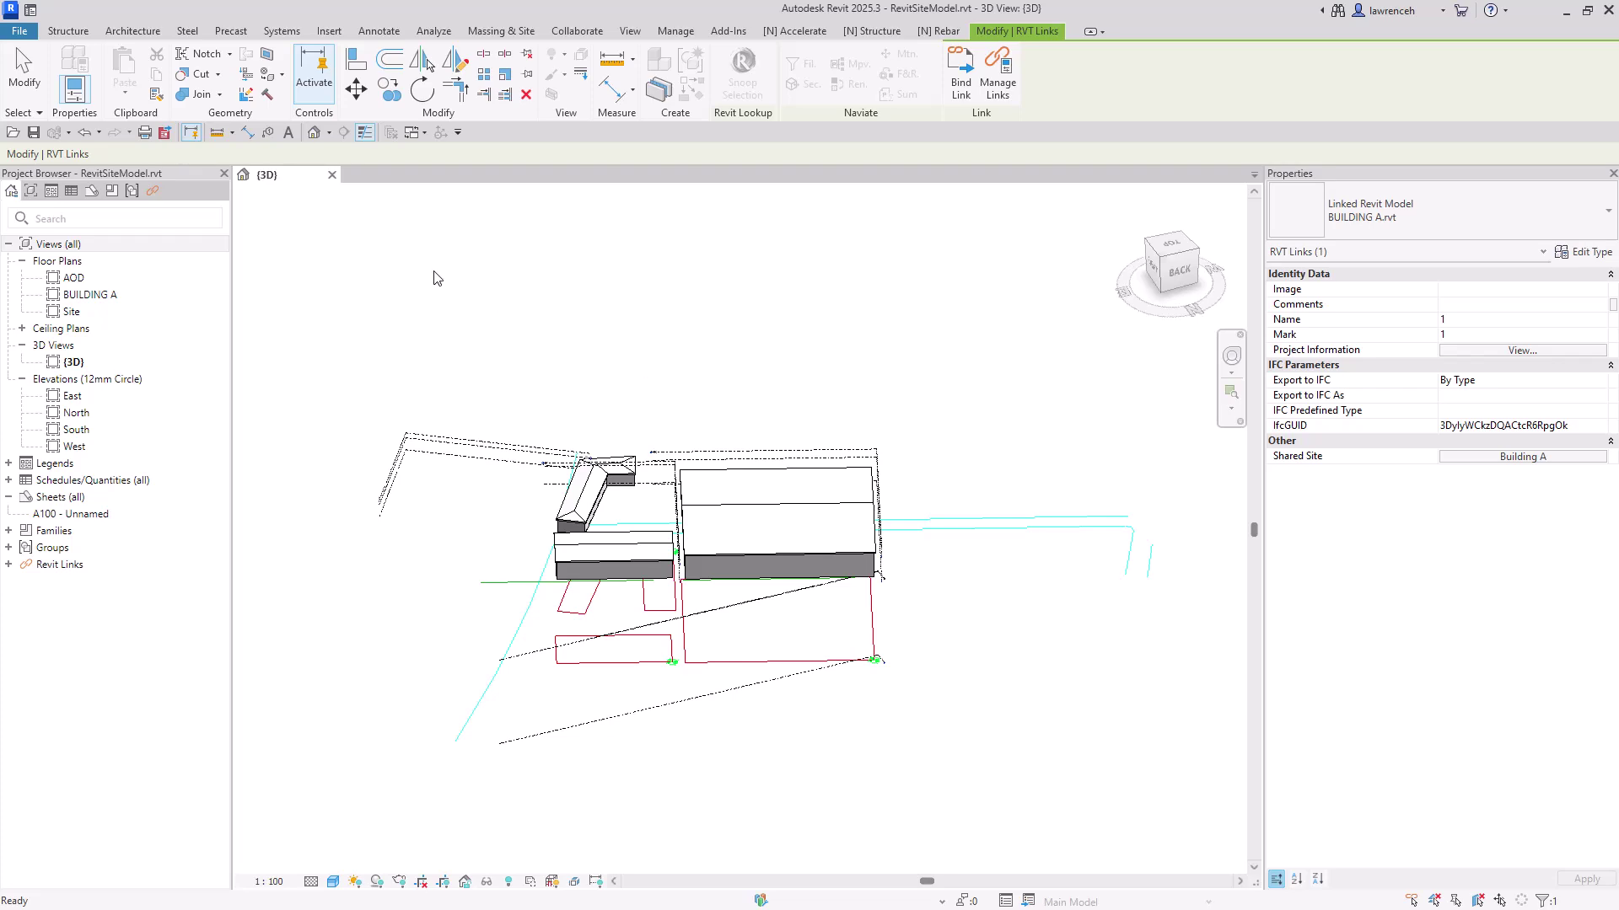
key("Escape")
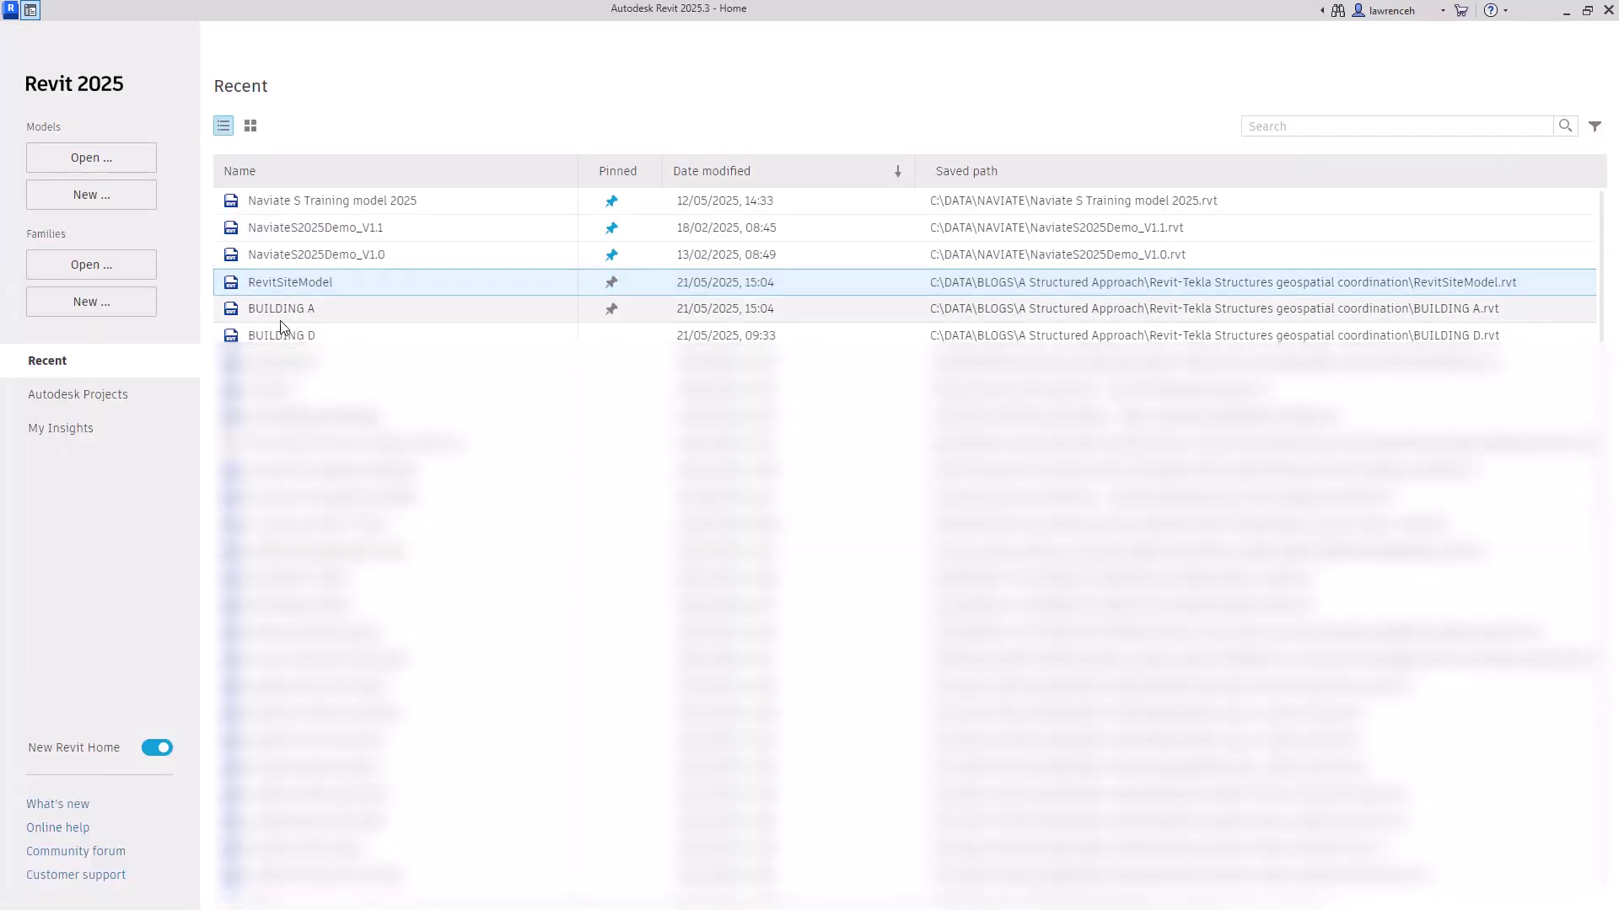
- Open the recent BUILDING A project, ignoring the unresolved reference, and bring up its Site floor plan
left_click(281, 317)
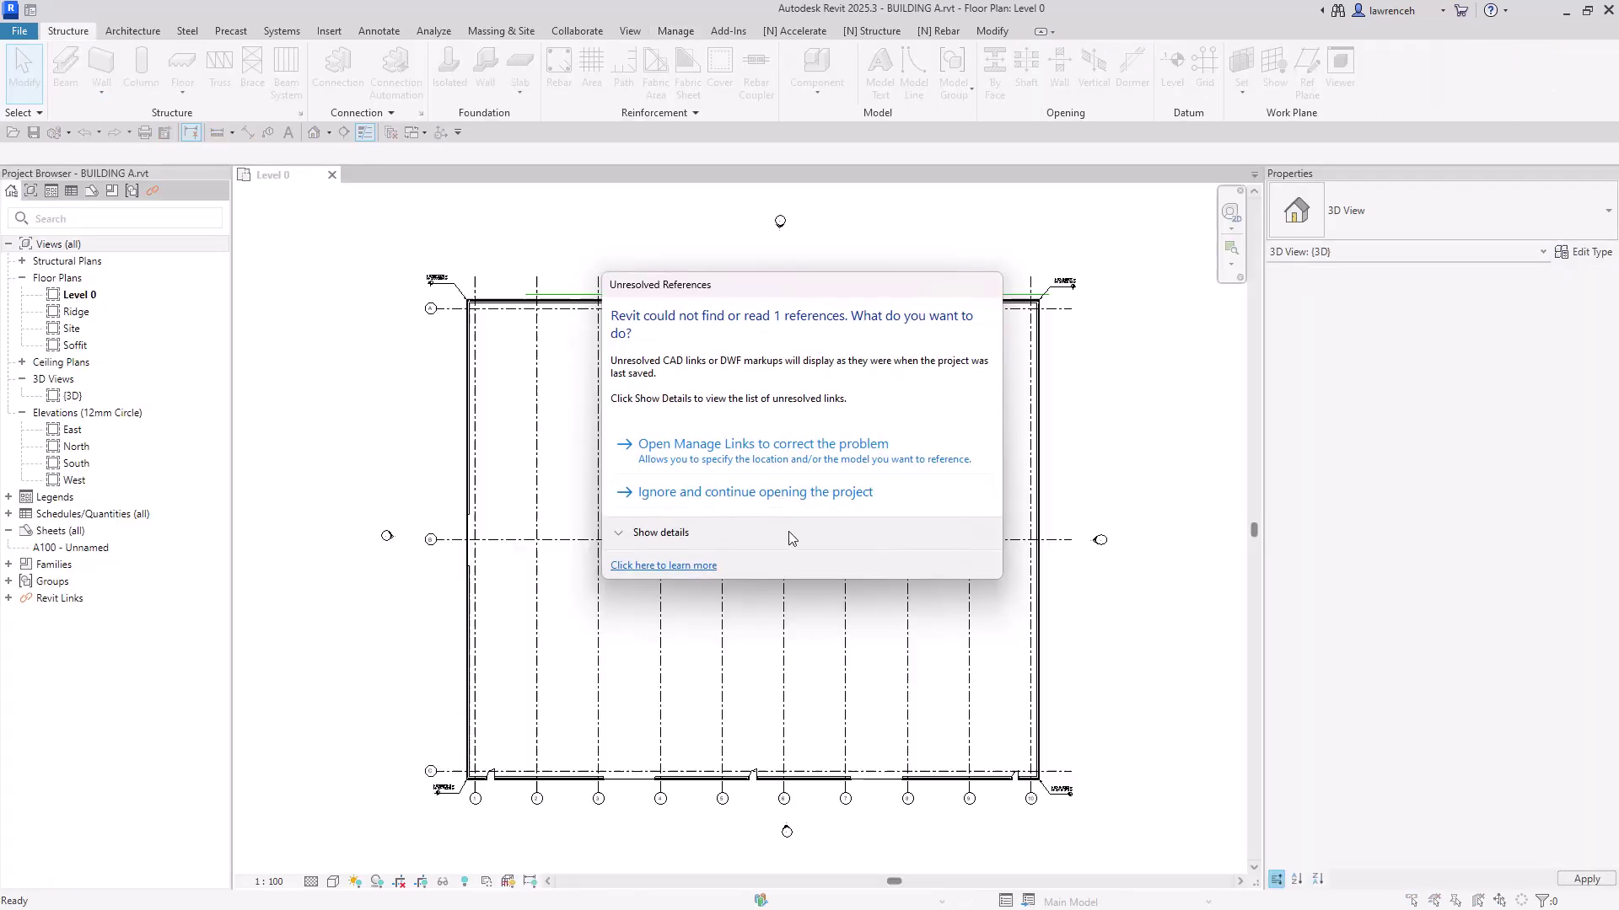
left_click(797, 494)
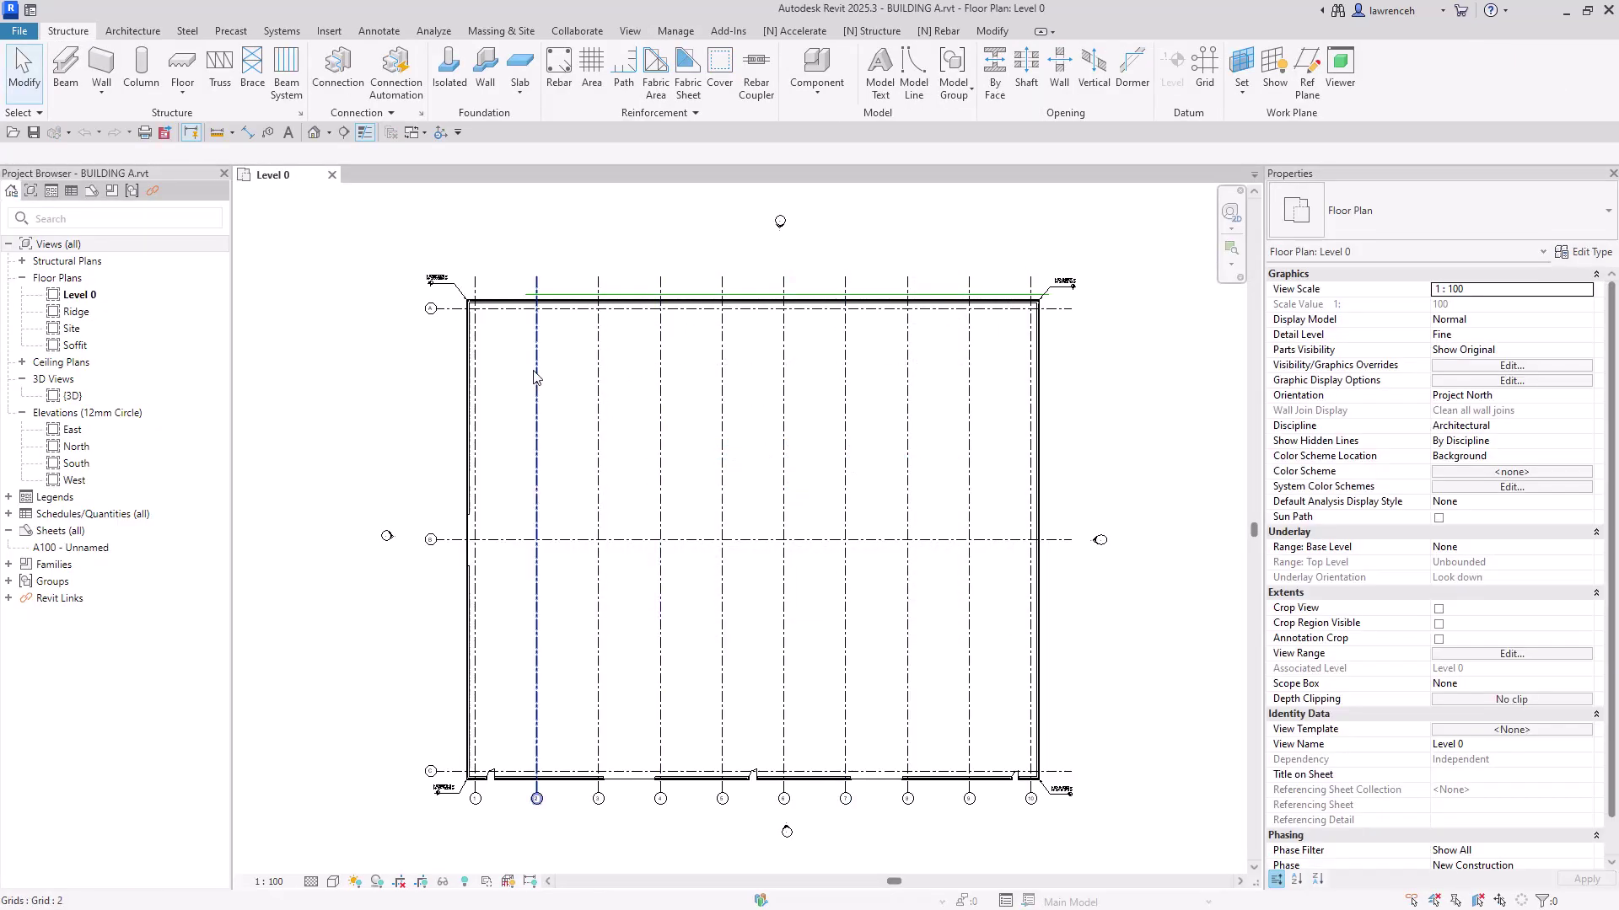
double_click(67, 329)
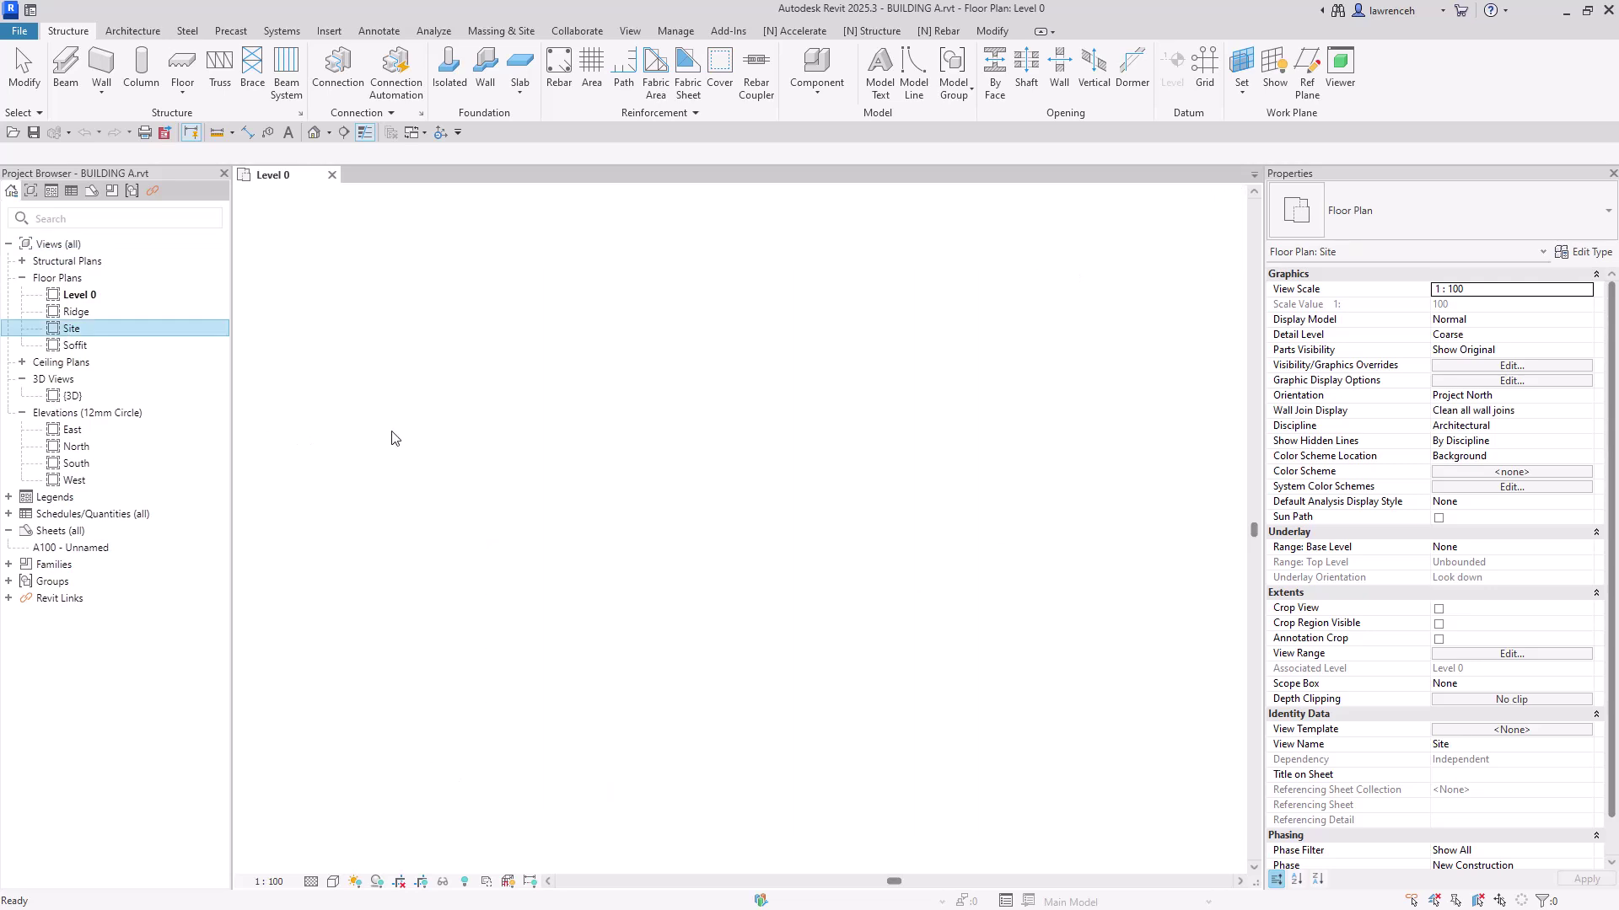
- Check the project base point's shared-site coordinates and angle to True North, and clear the selection
left_click(474, 296)
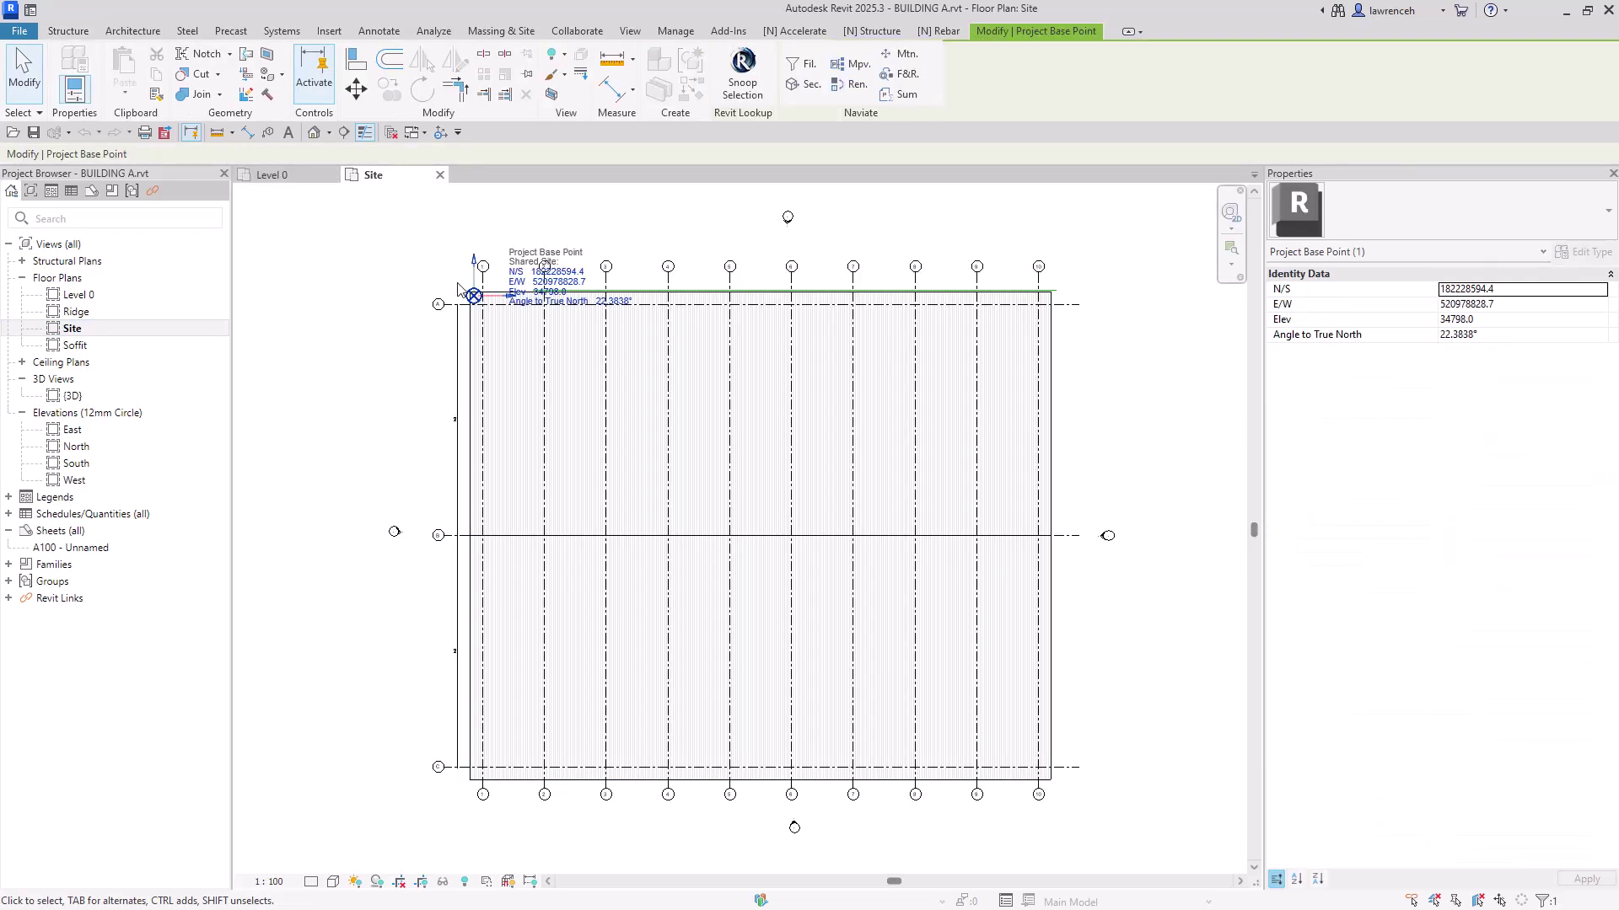
scroll(517, 262, "up", 3)
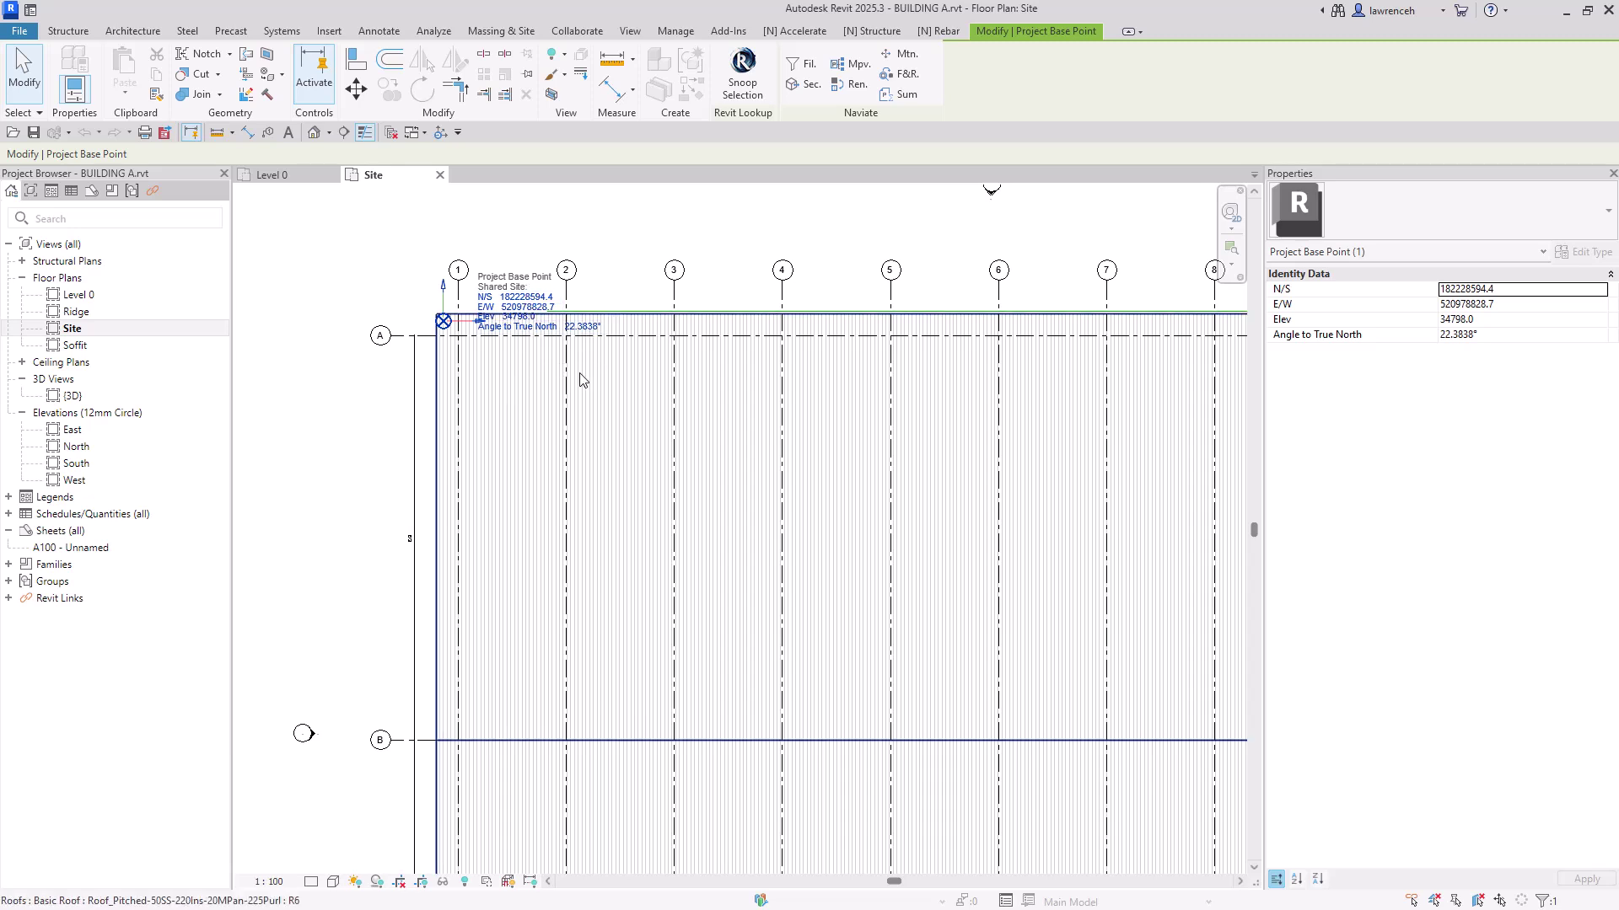
scroll(649, 274, "down", 3)
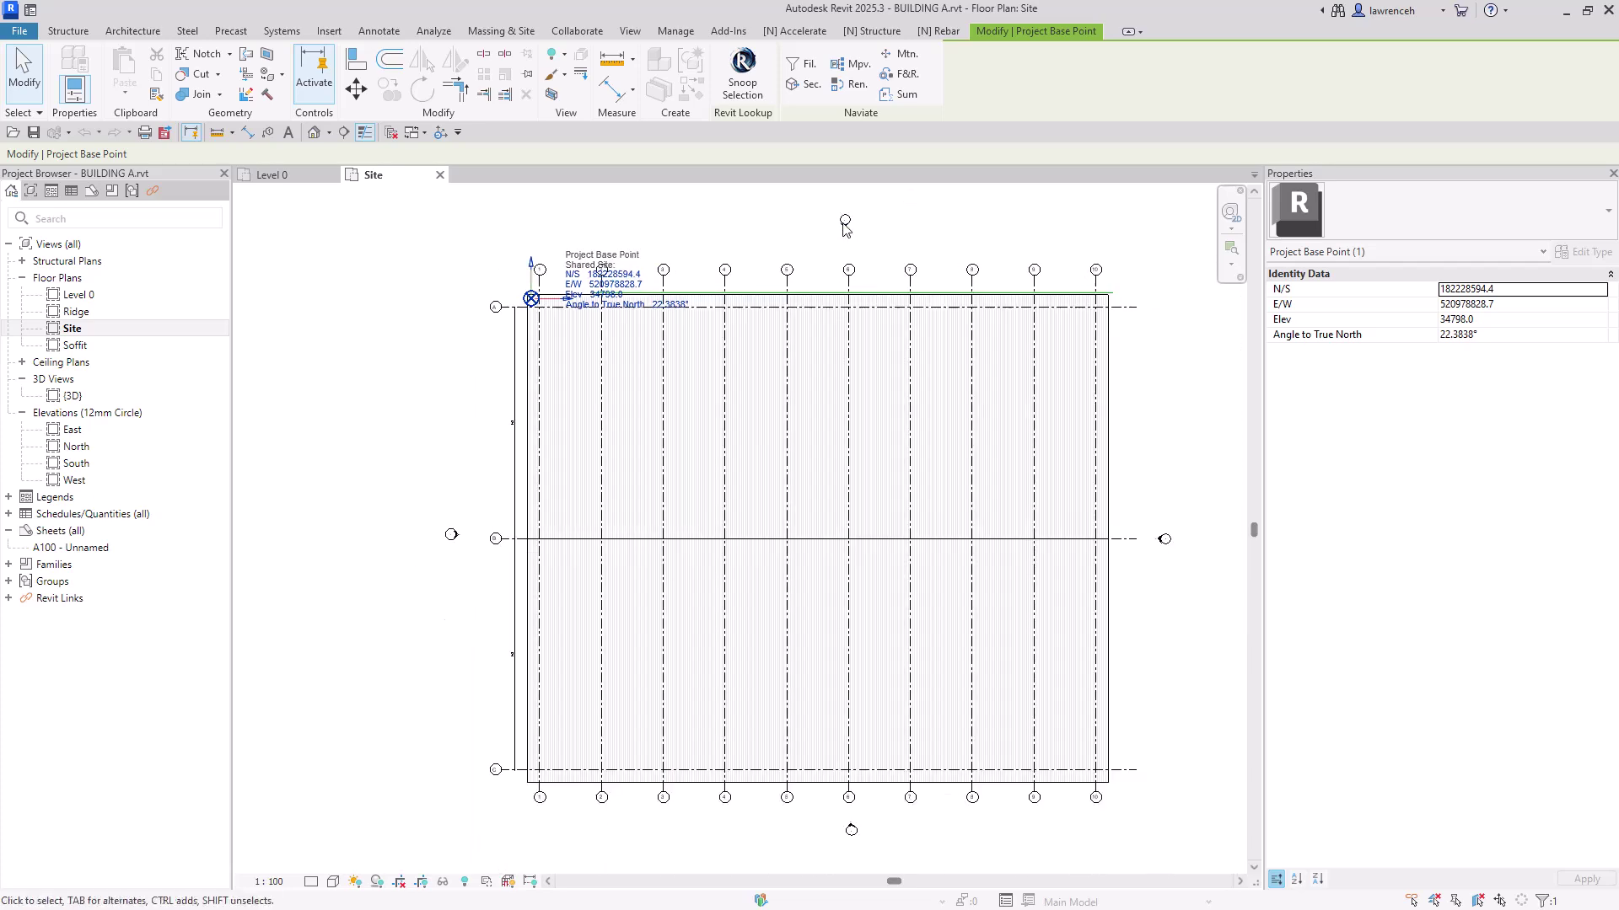
left_click(814, 253)
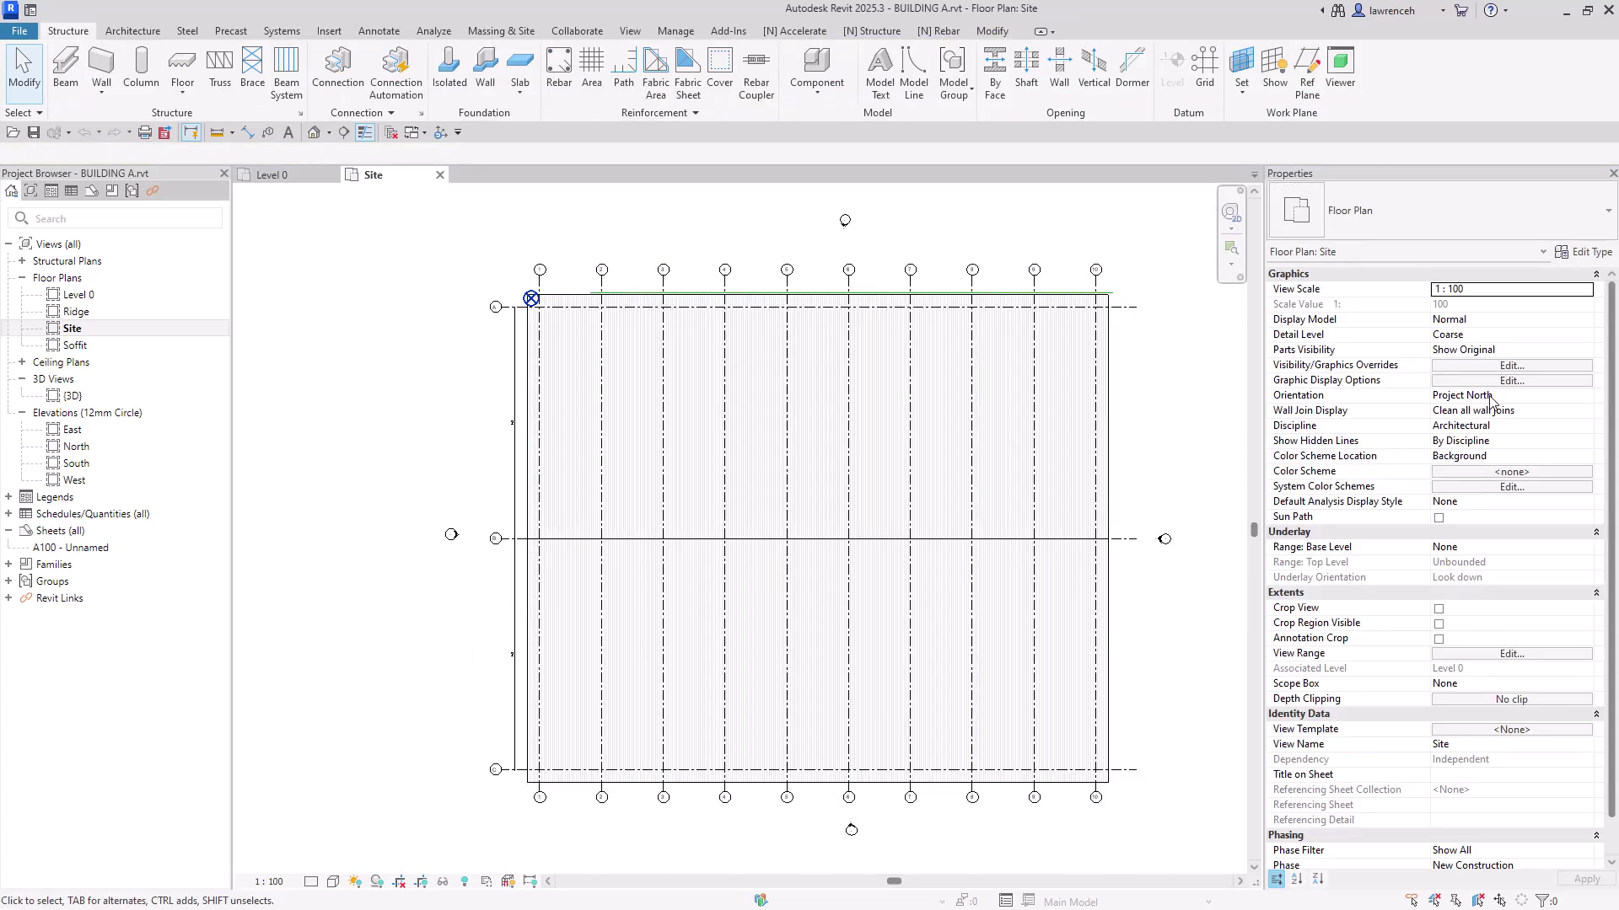
- Set the Site plan's orientation to True North
left_click(1491, 396)
left_click(1591, 402)
left_click(1500, 428)
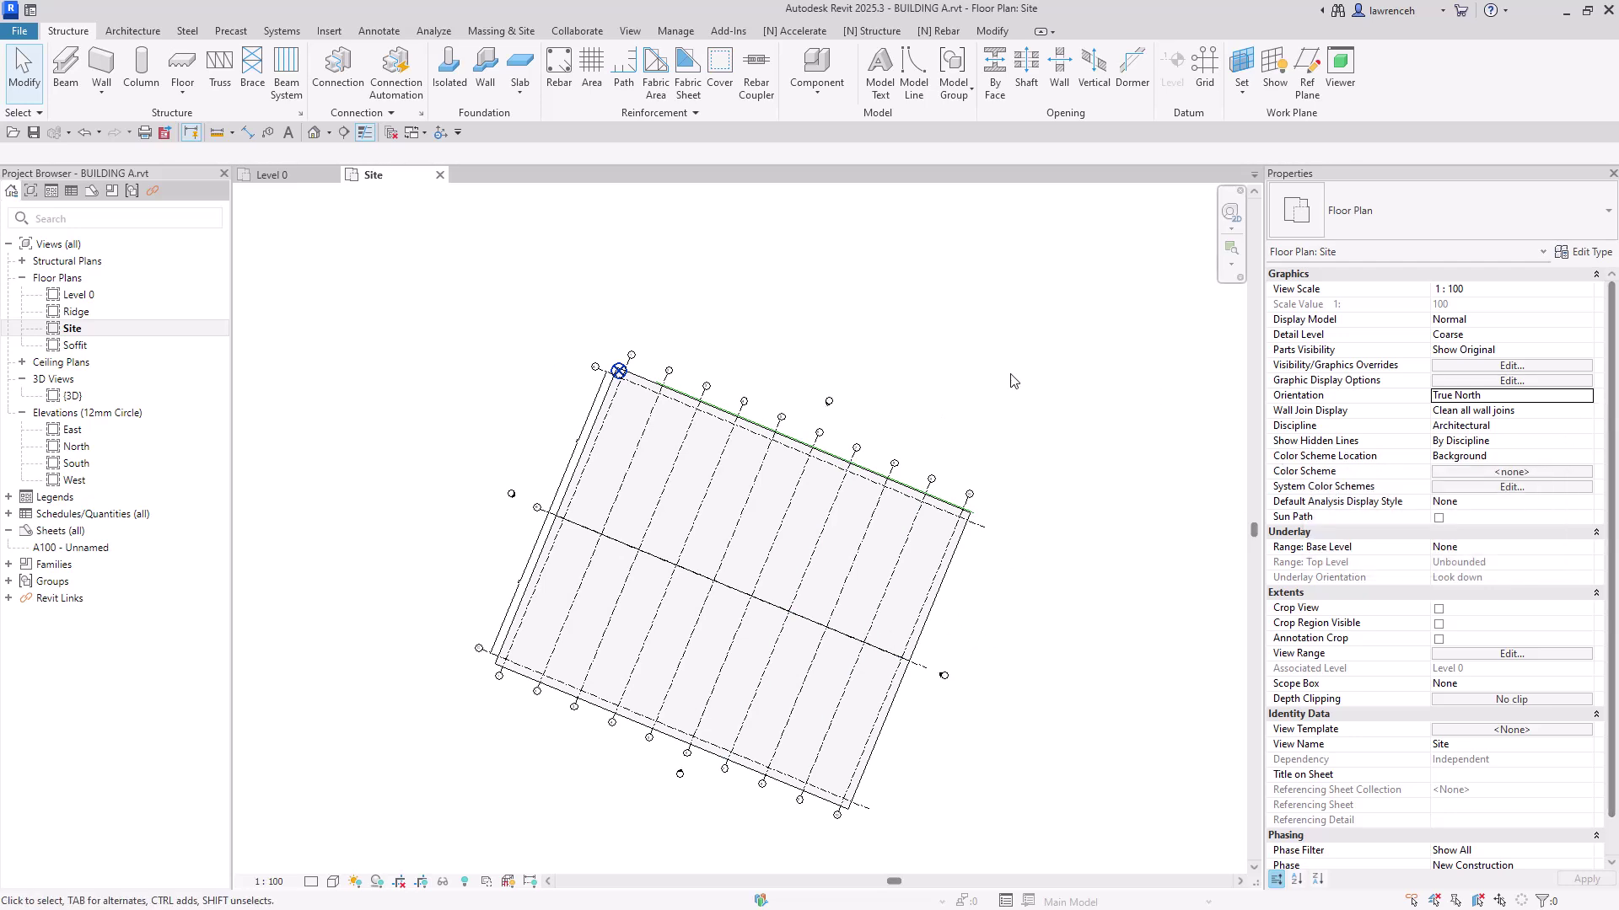
- Open the {3D} view, turn it to the building's front and start an IFC export of the model
double_click(71, 396)
key("Escape")
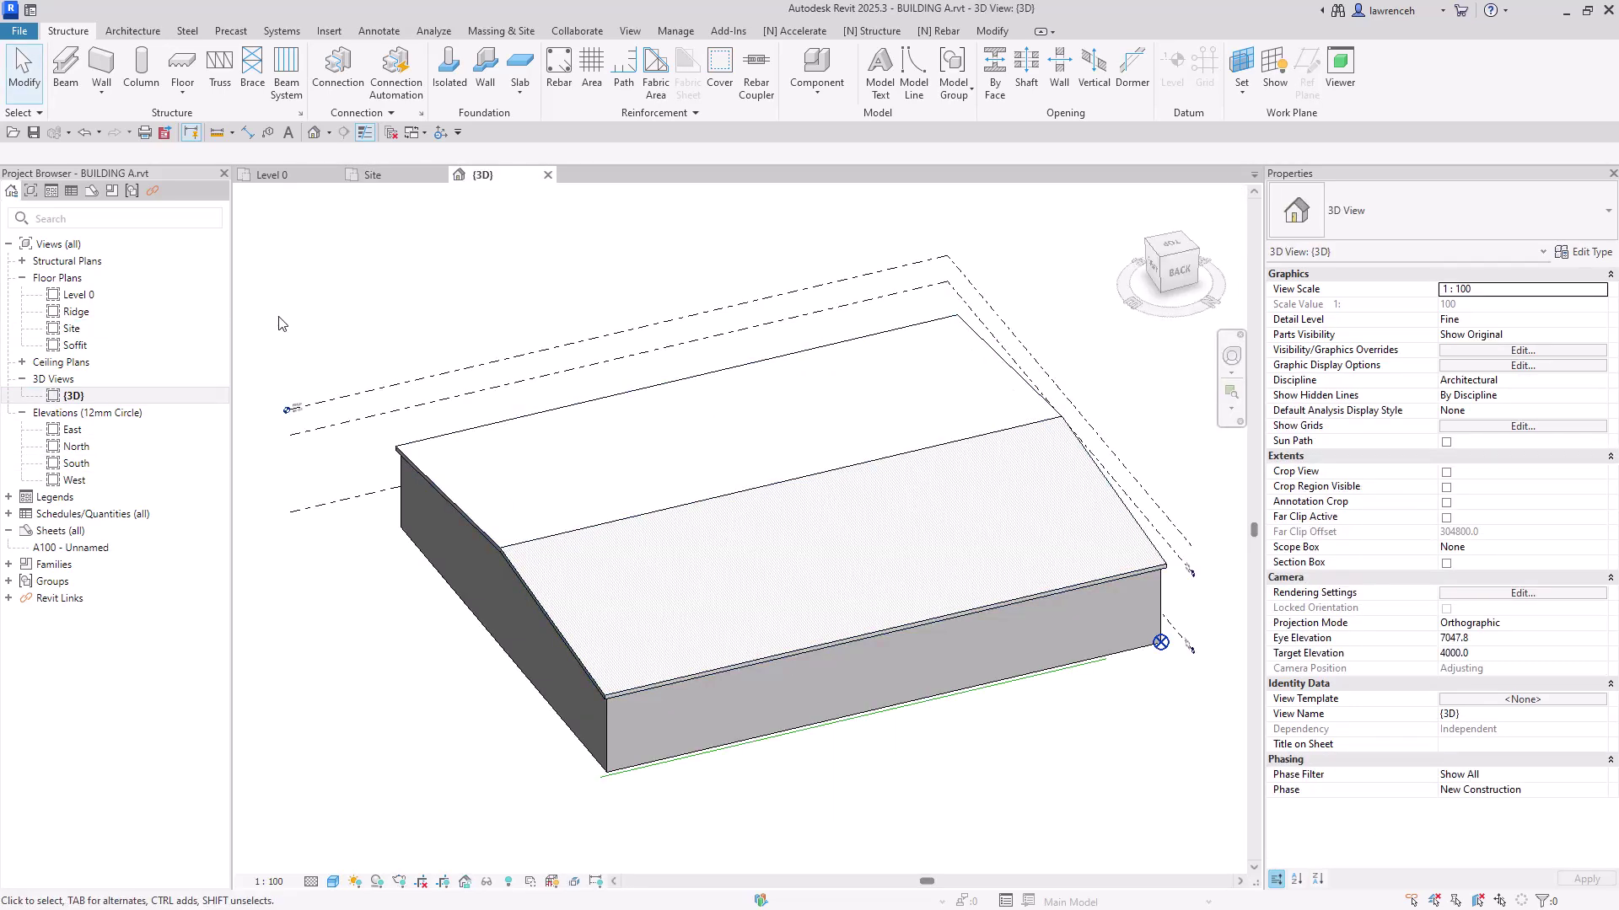
middle_click_drag(769, 554, 1171, 339, "shift")
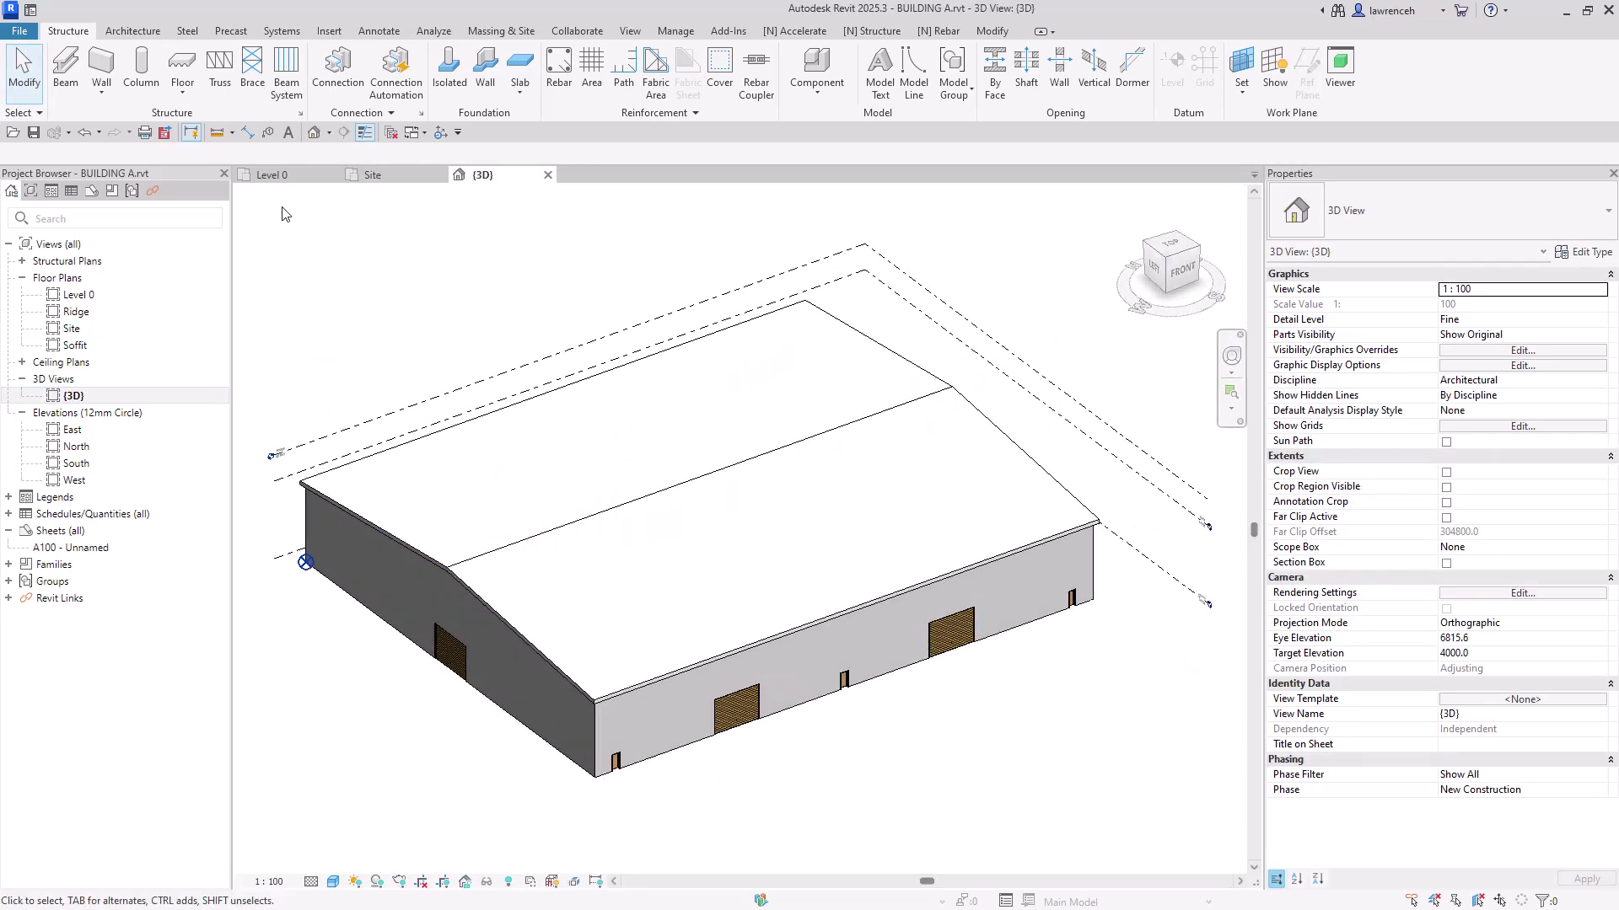
left_click(24, 38)
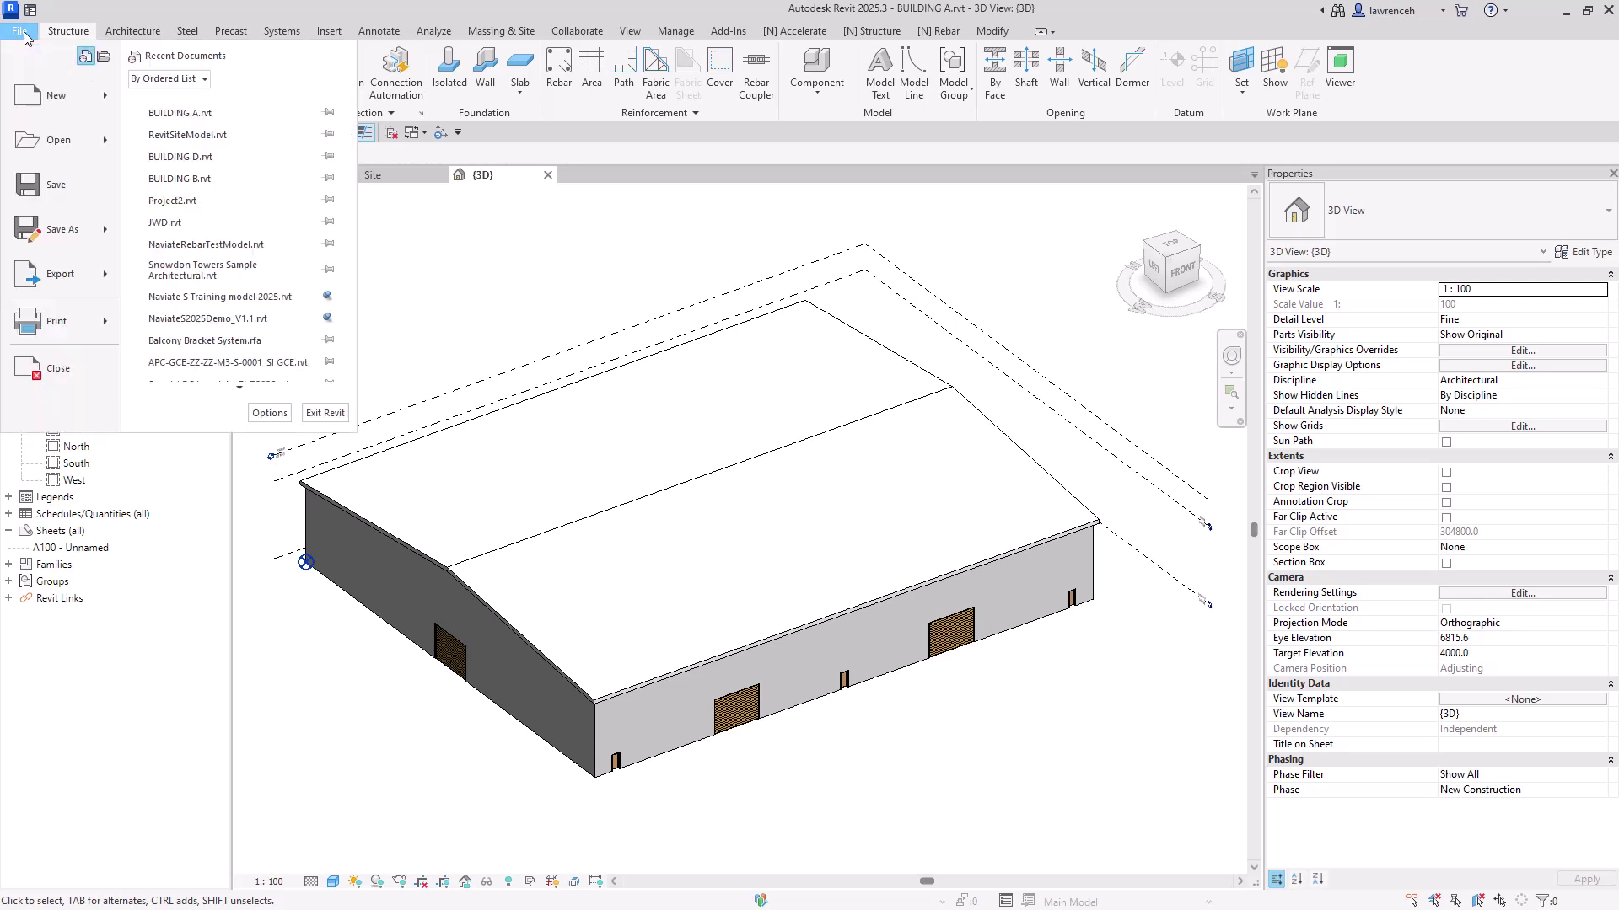
mouse_move(101, 271)
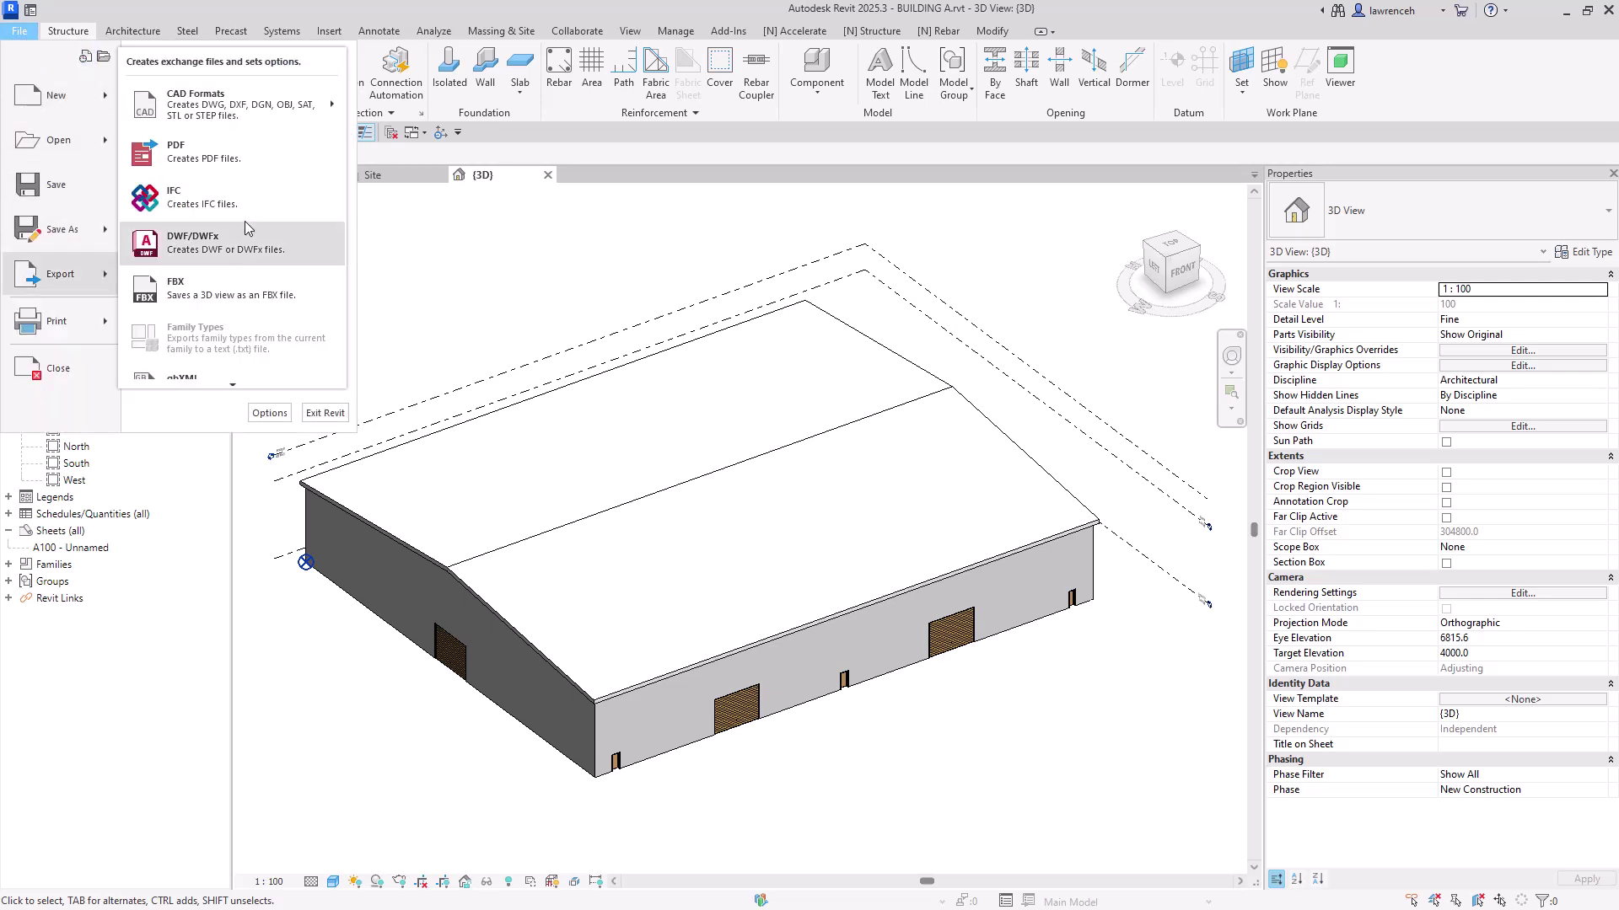
left_click(203, 197)
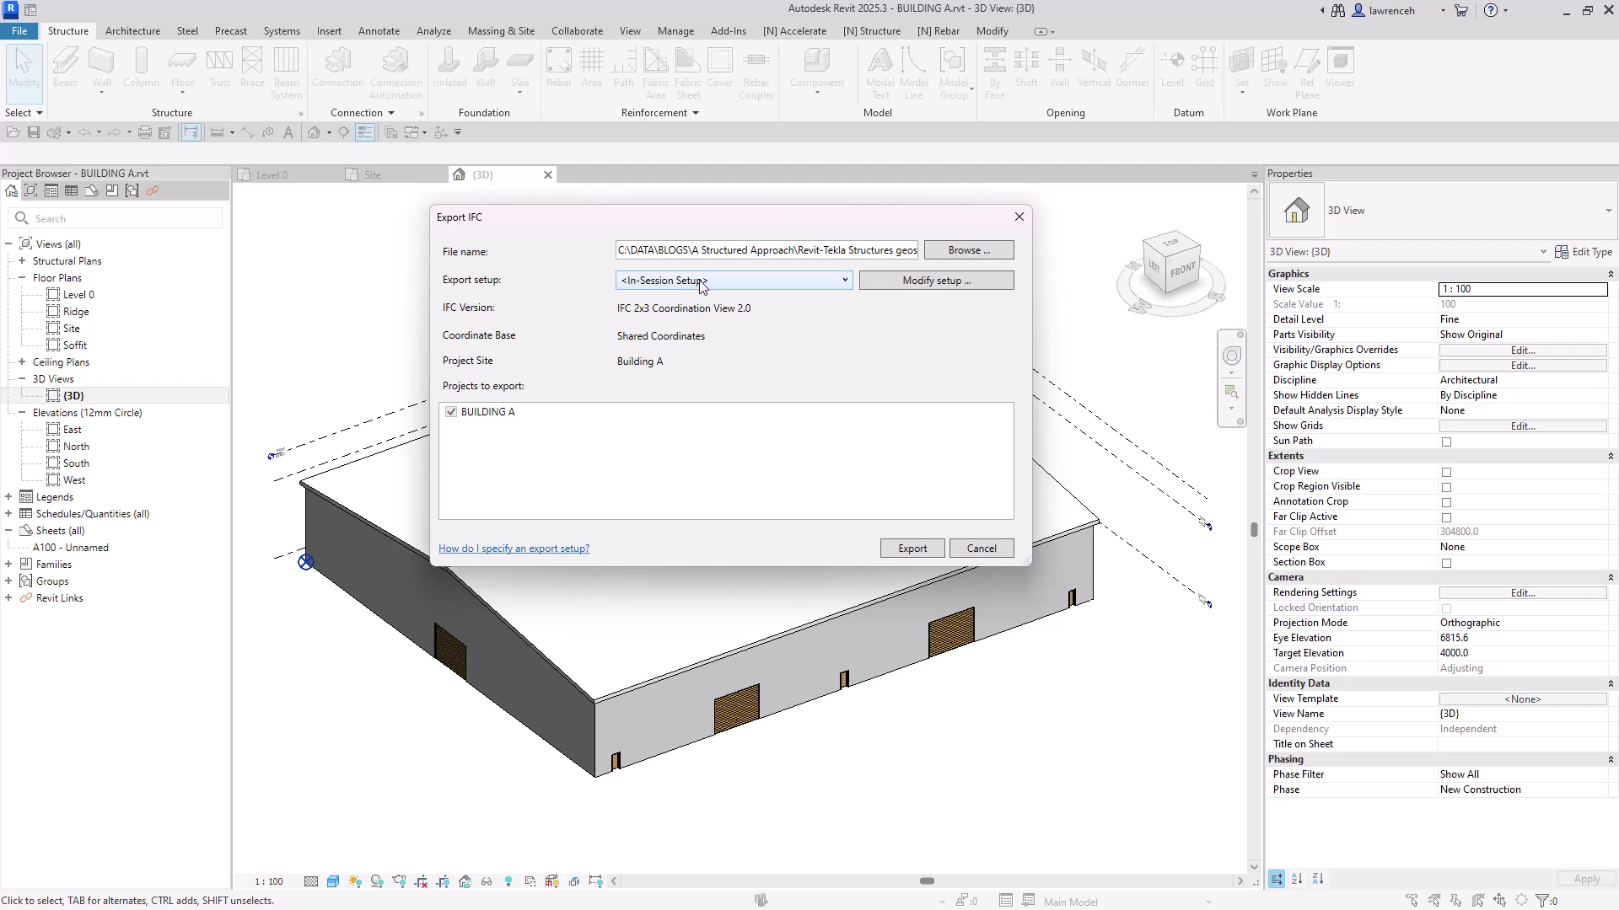
- Duplicate the IFC4x3 export setup as "IFC4 Export to Tekla" and select the new setup
left_click(942, 283)
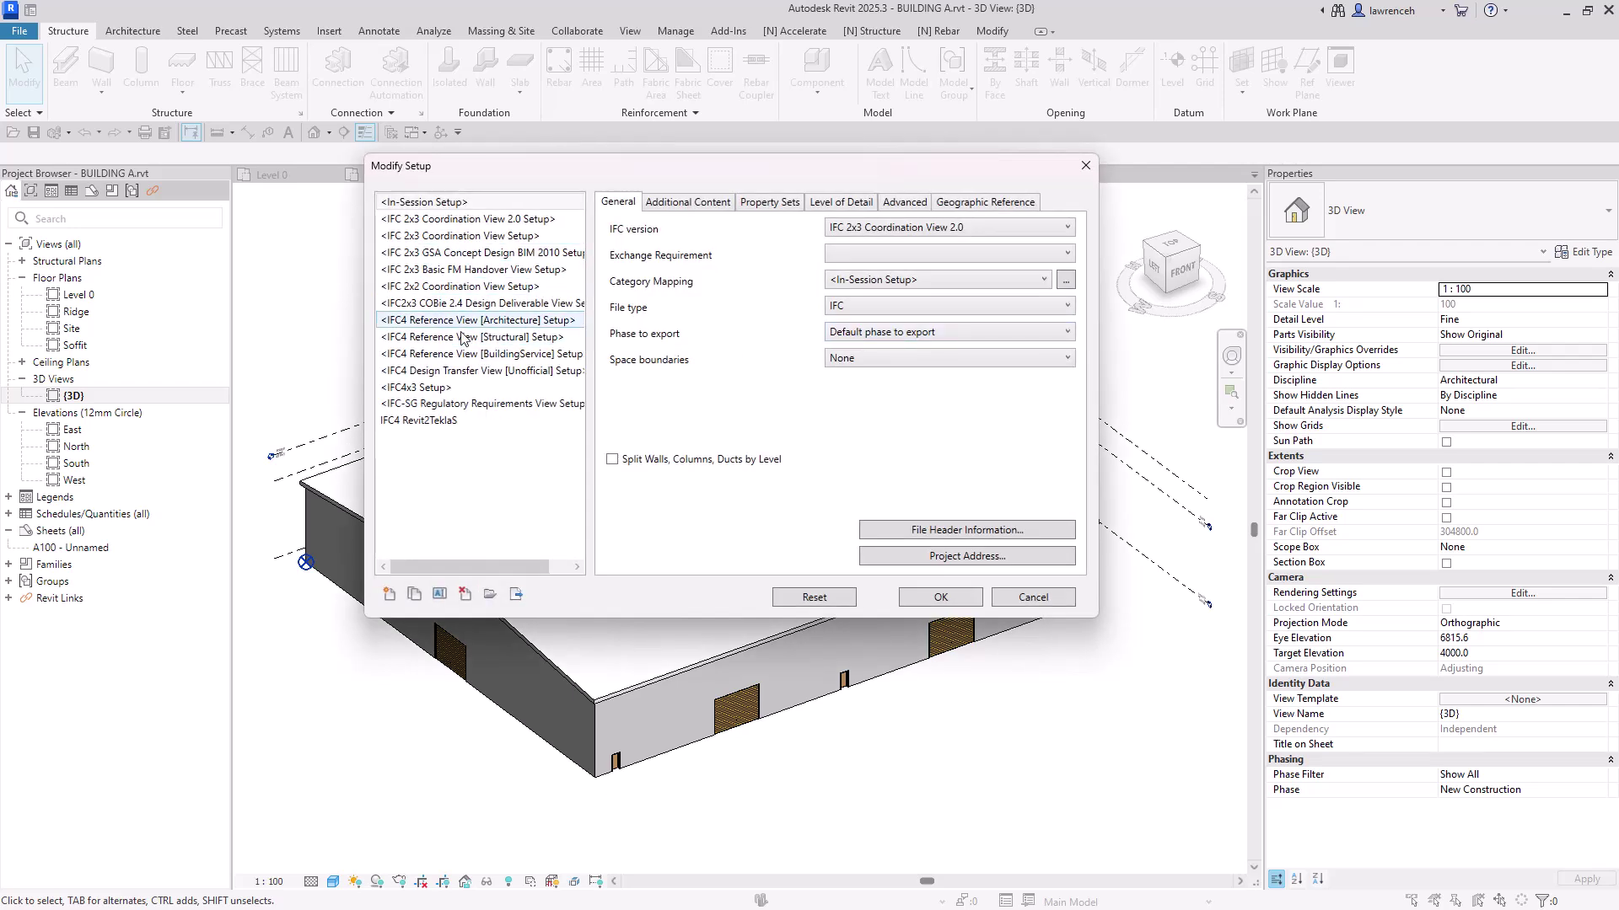
left_click(422, 390)
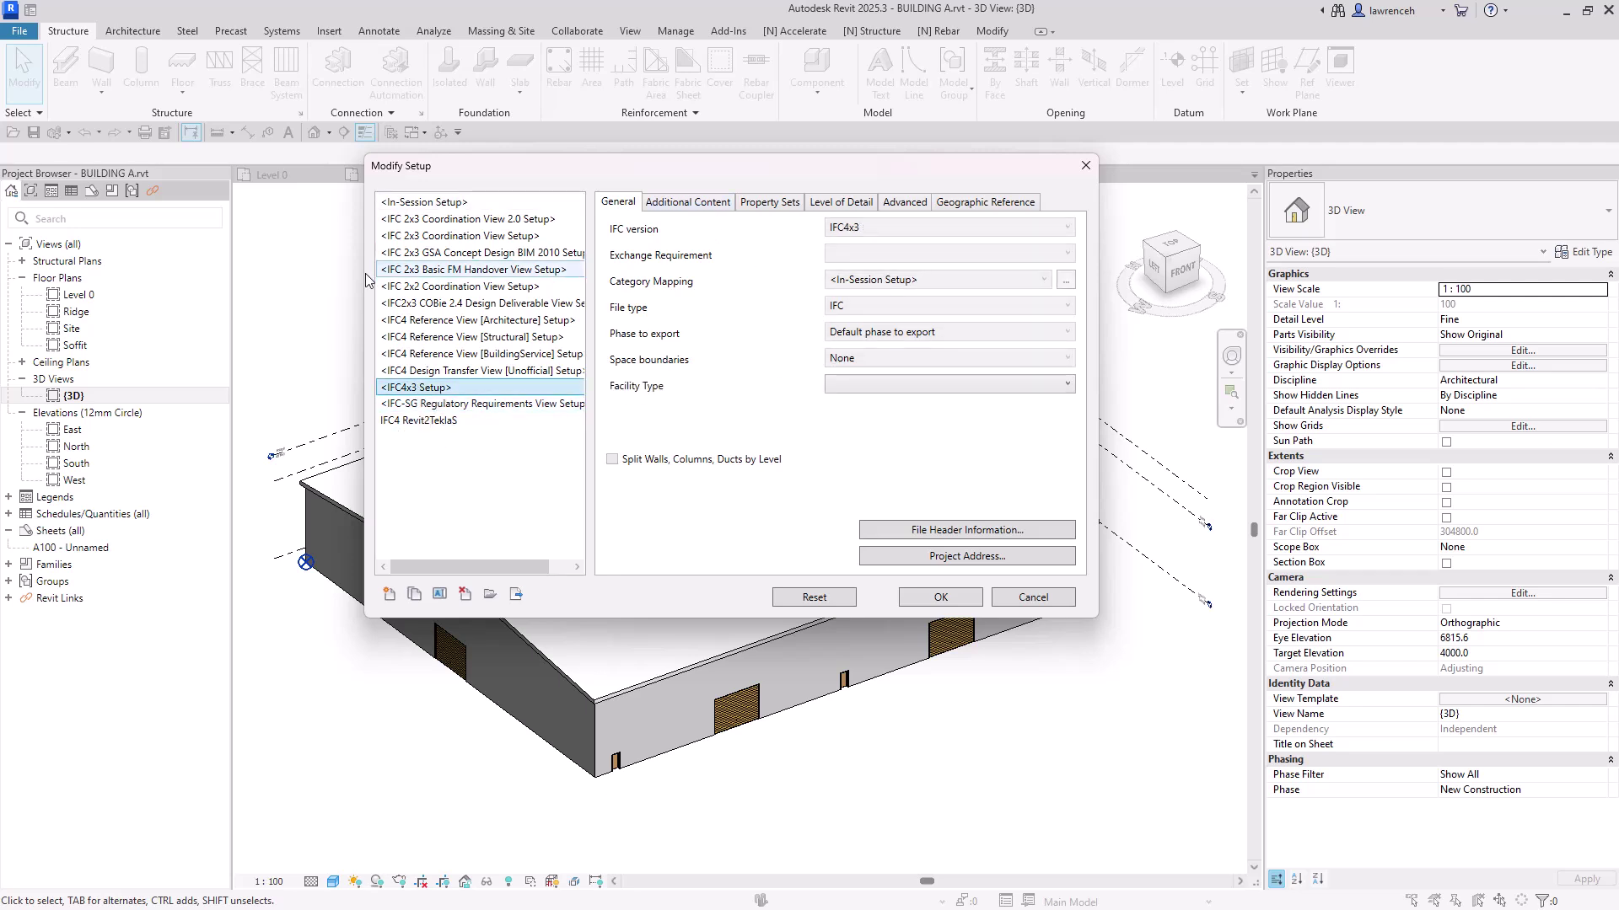
left_click(415, 597)
left_click_drag(651, 395, 627, 393)
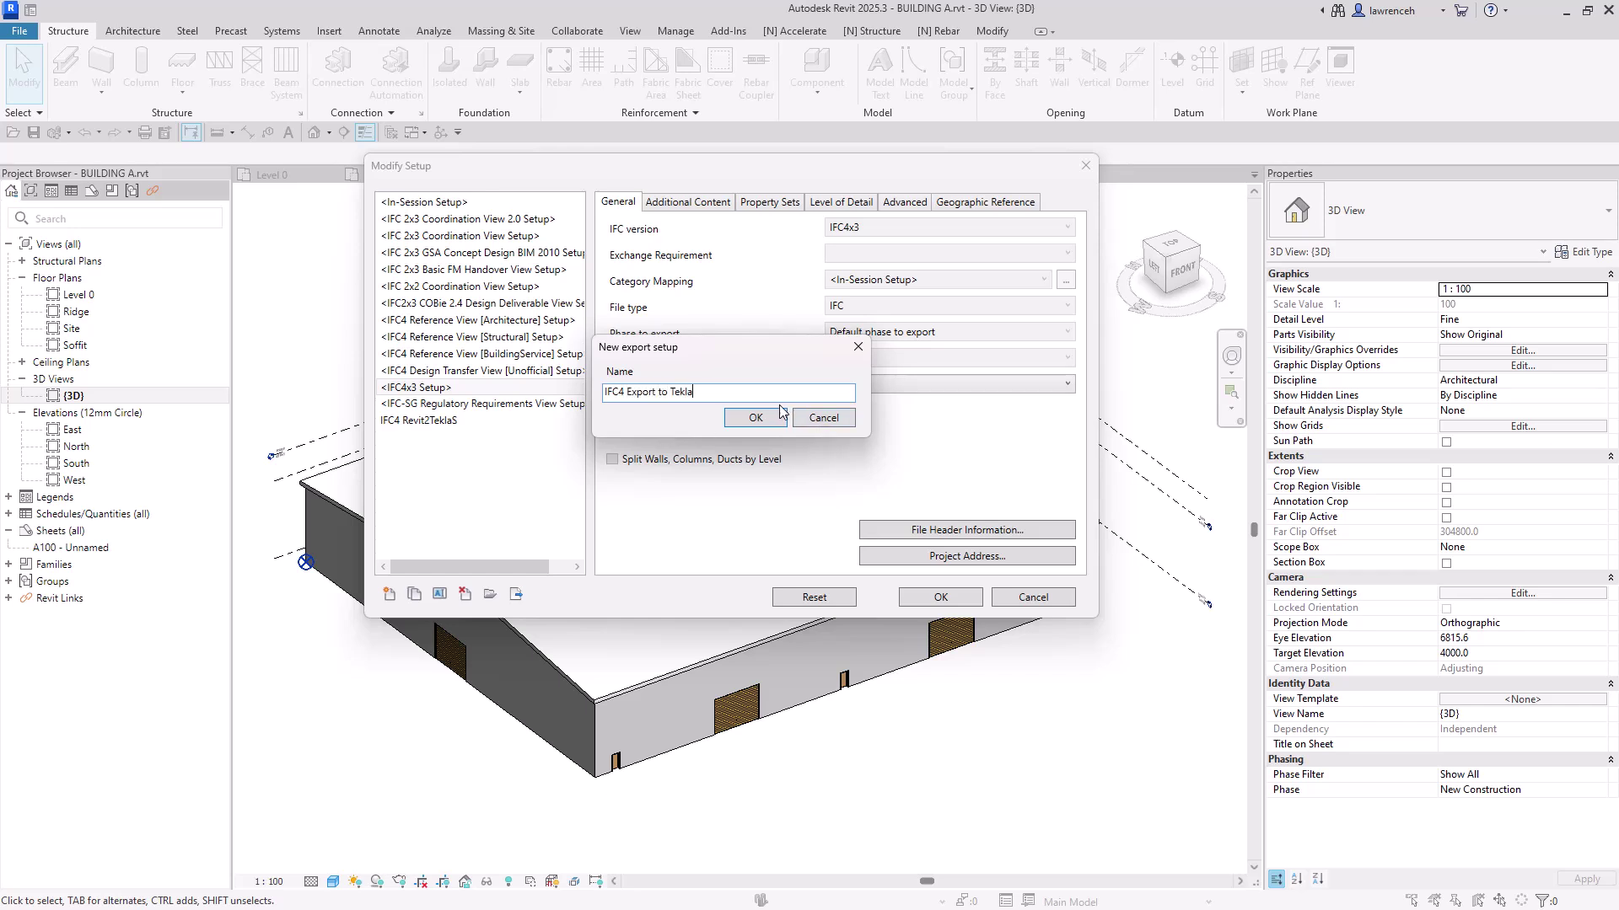
left_click(754, 418)
left_click(419, 440)
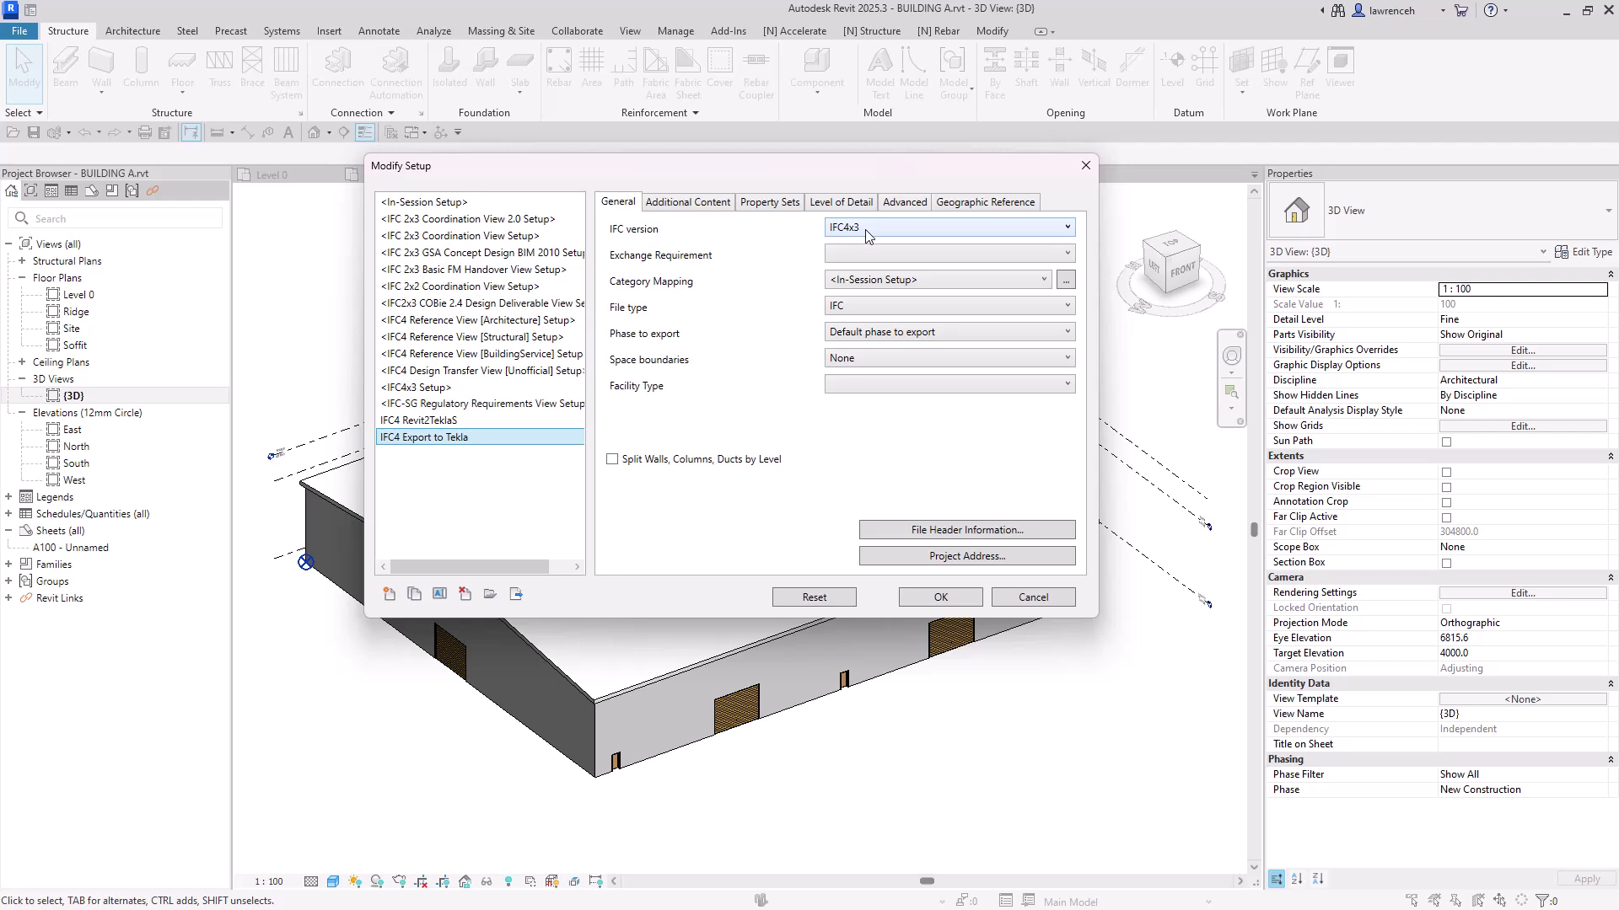
- Set the setup's facility type to Building (IfcBuilding) and export only elements visible in the view
left_click(935, 384)
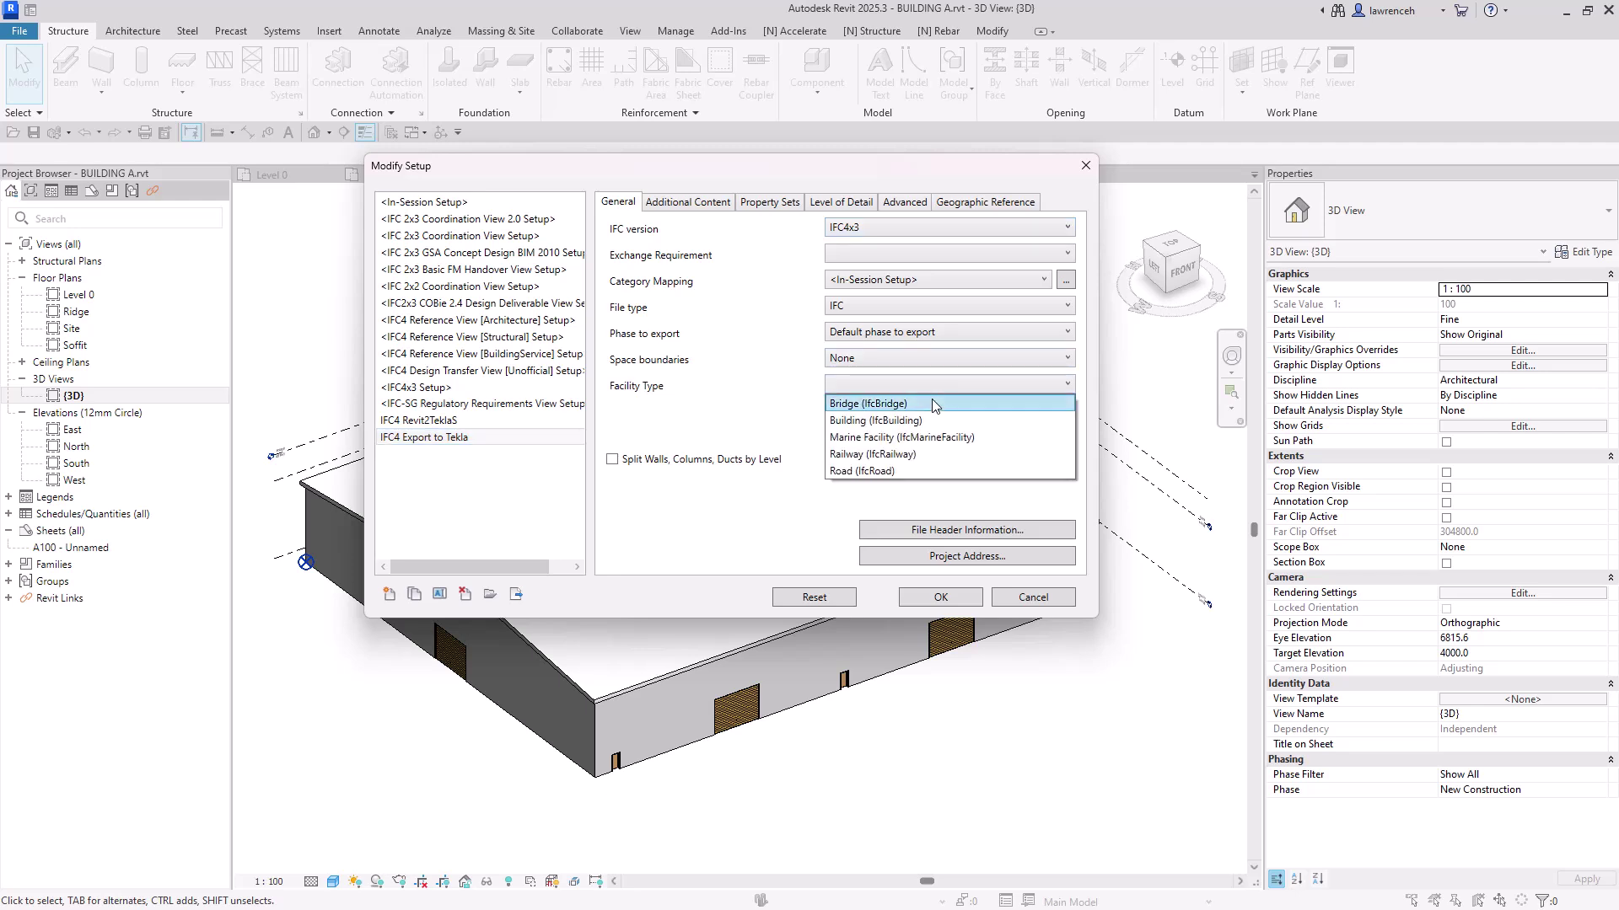
left_click(918, 420)
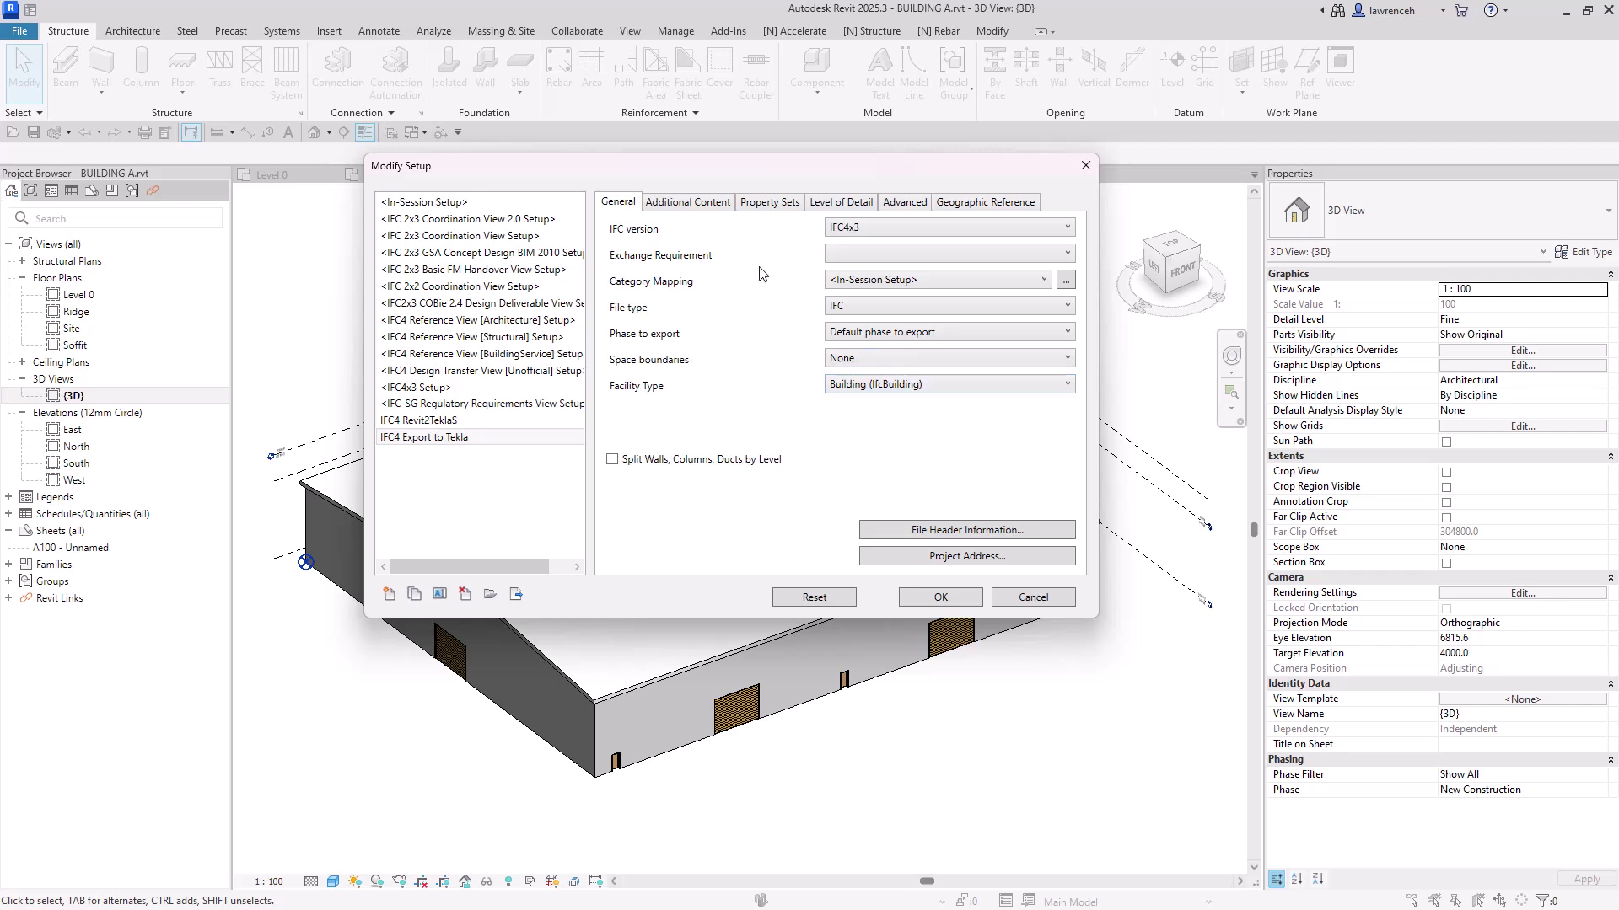
left_click(696, 204)
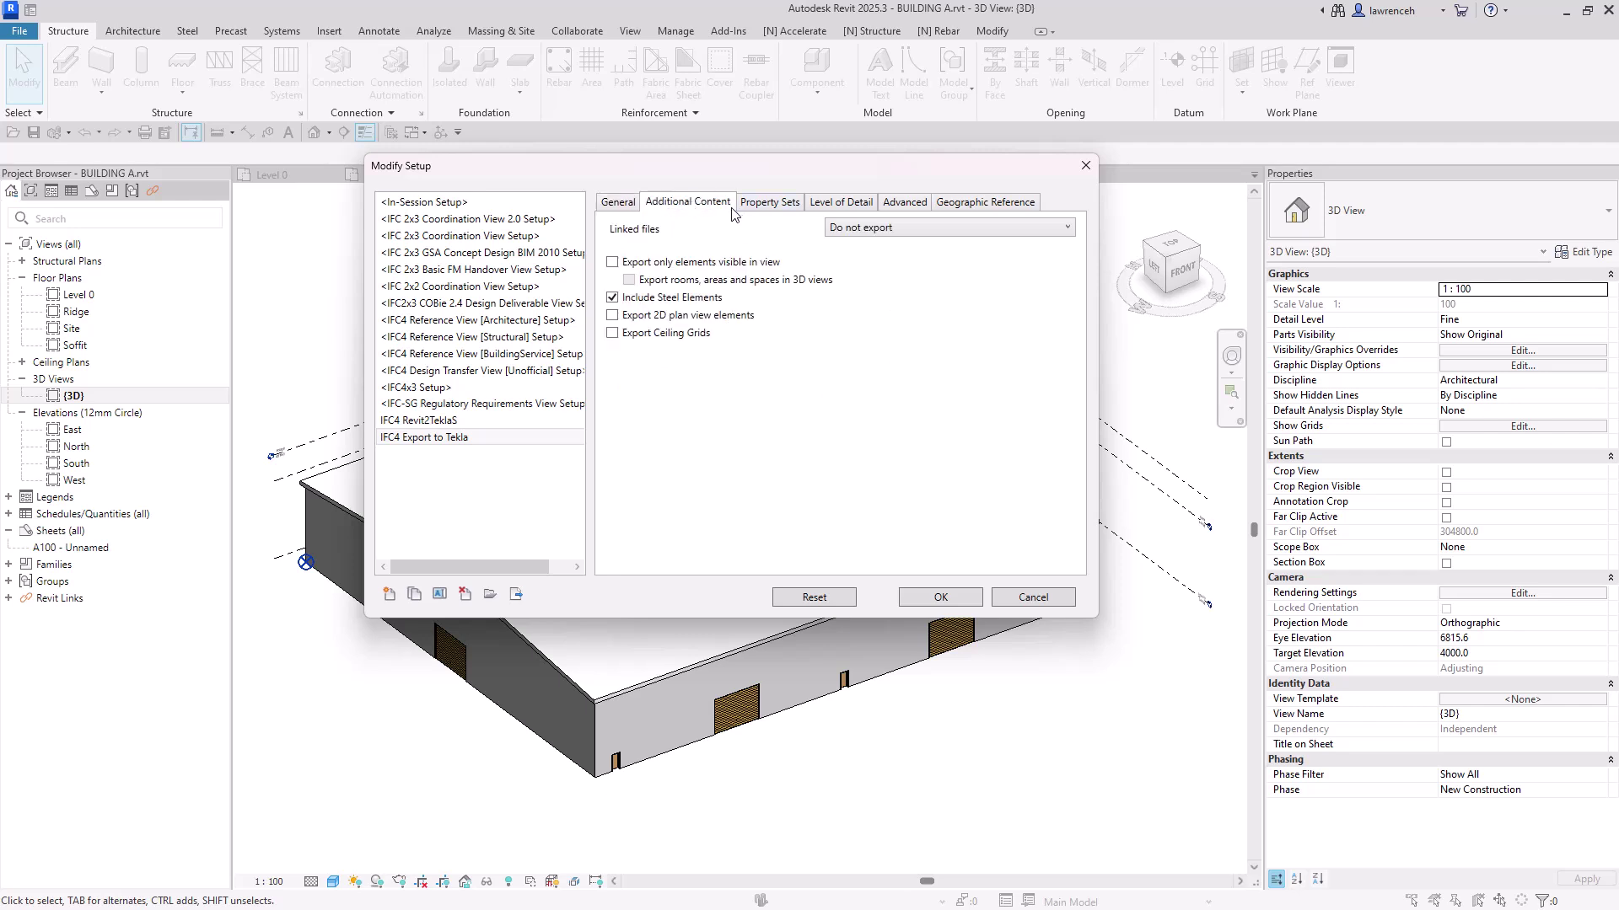
left_click(612, 263)
- Review the setup's property-set options and change the level of detail for element geometry
left_click(792, 206)
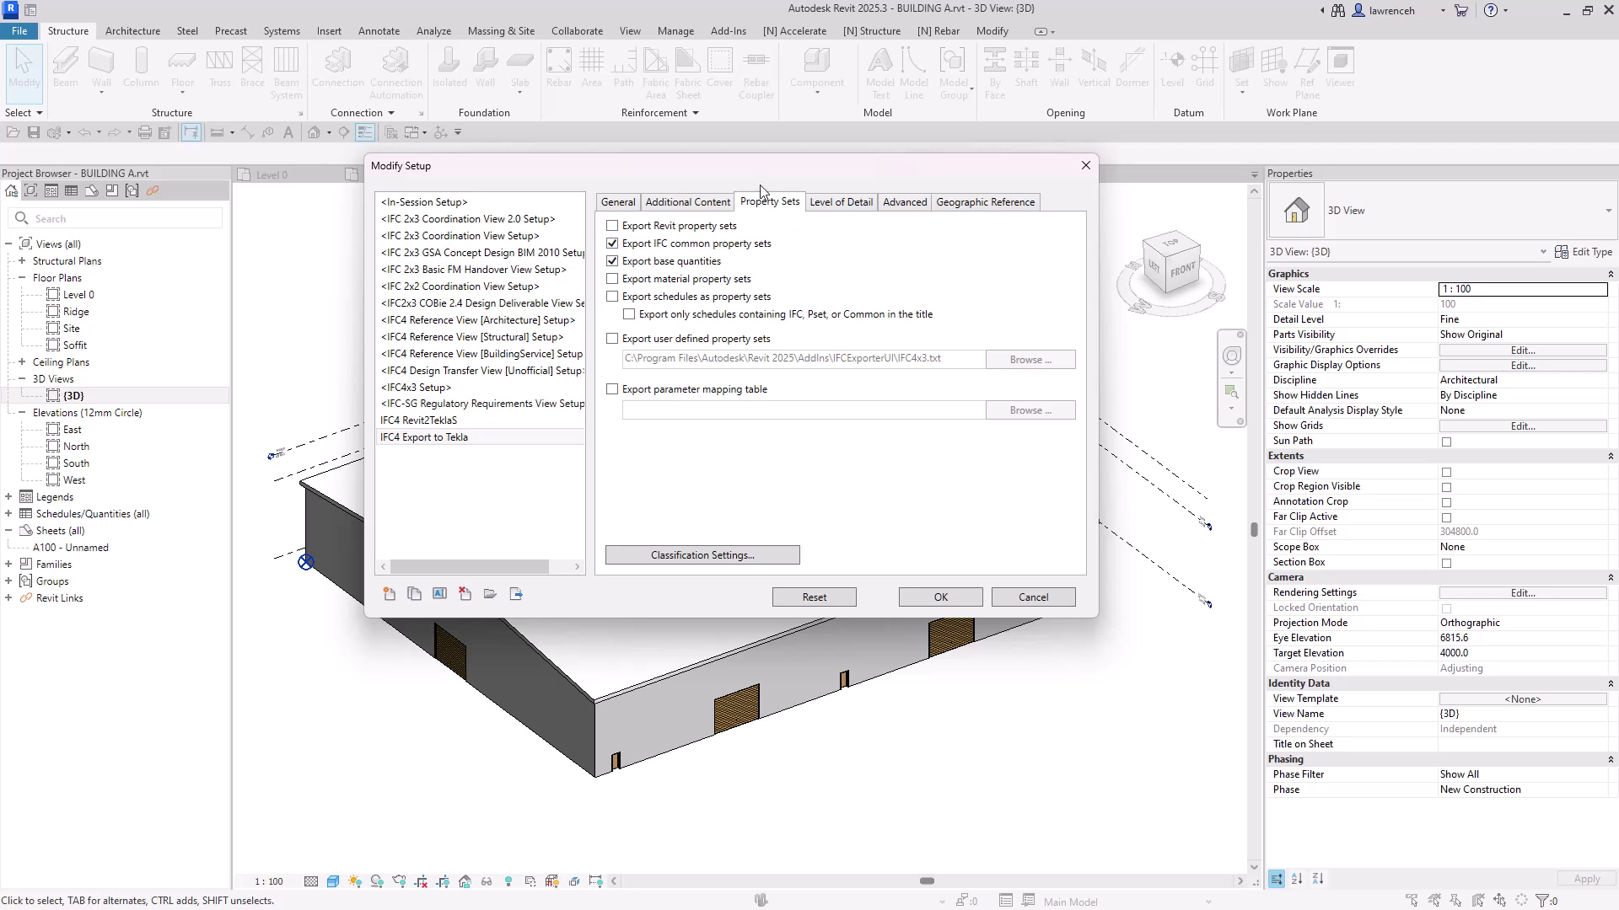
left_click(840, 204)
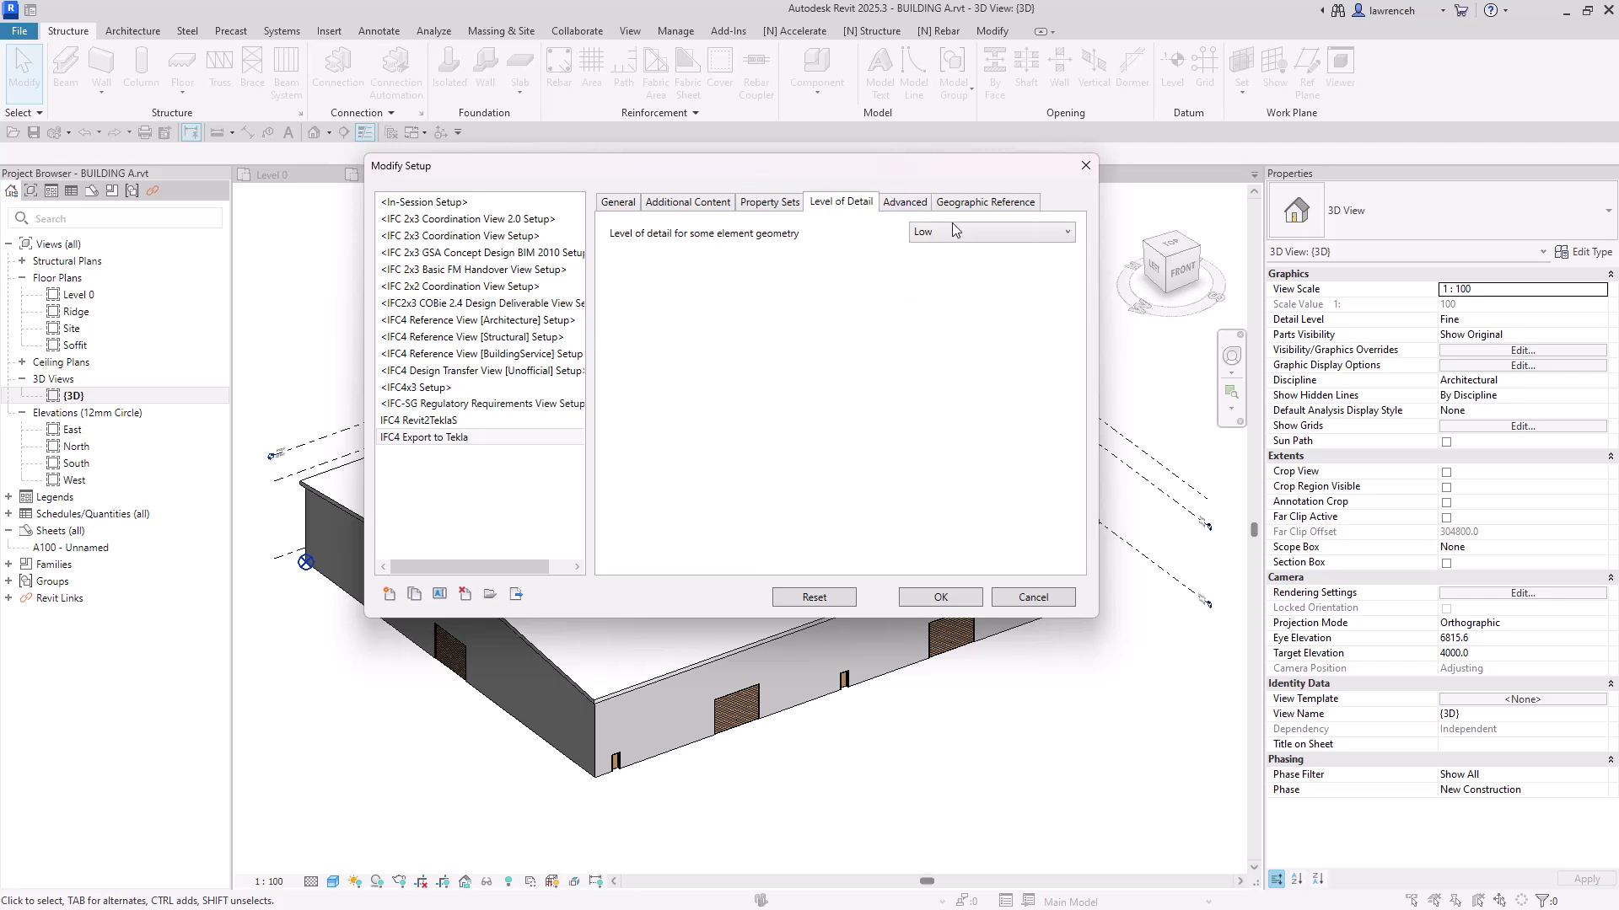
left_click(986, 231)
left_click(959, 301)
- In the geographic reference, keep Building A as the project site and set the coordinate base to Project Base Point
left_click(971, 207)
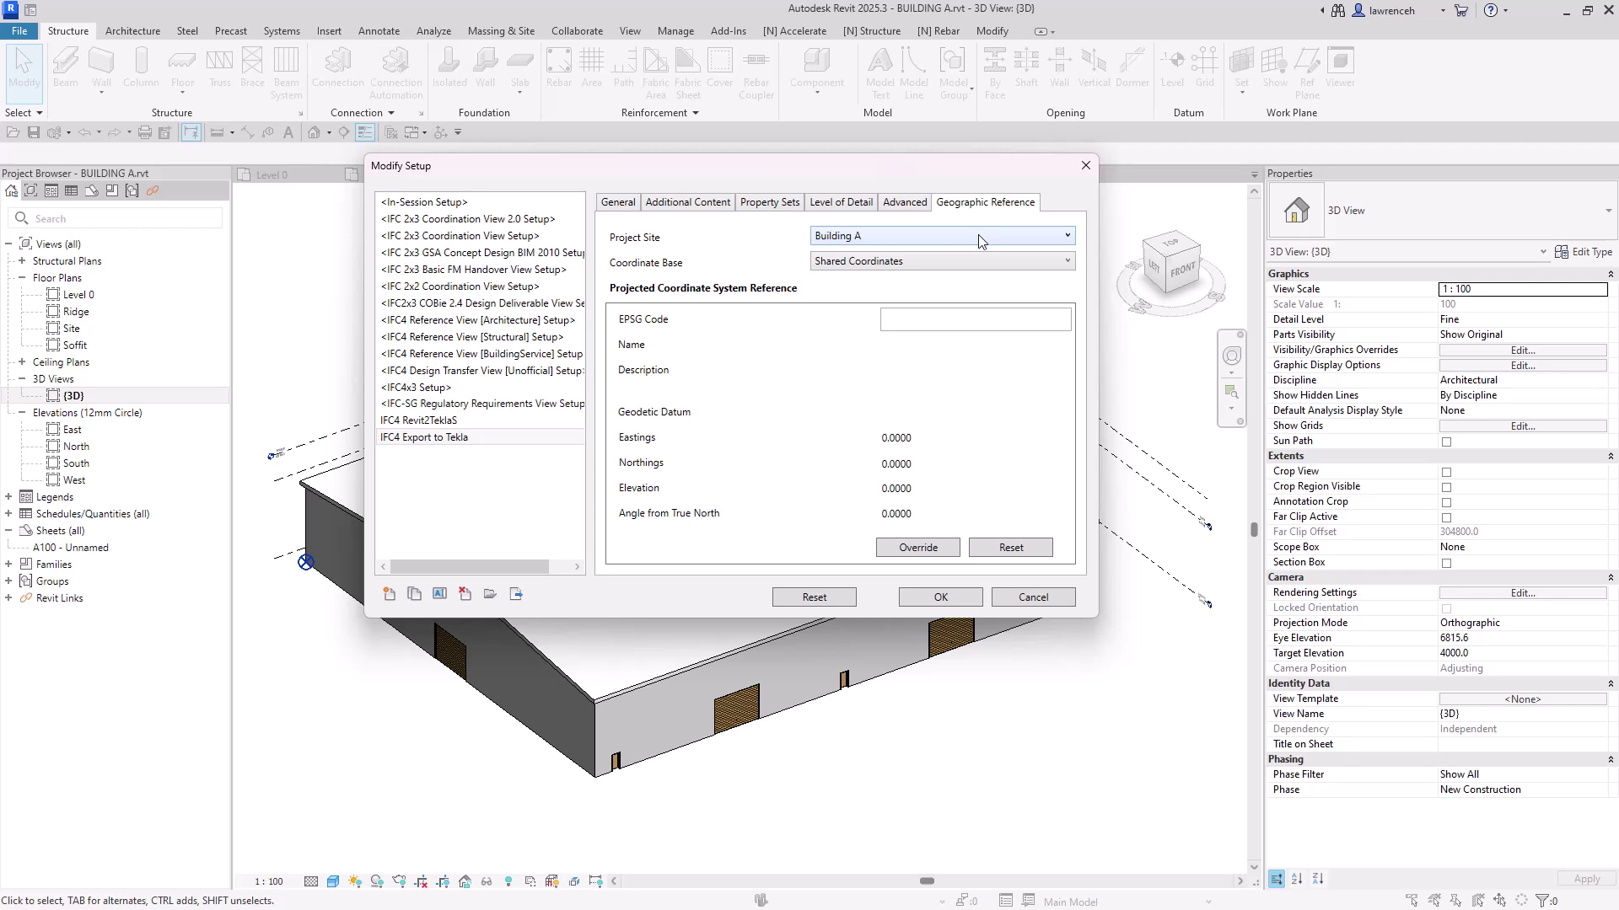
left_click(893, 236)
left_click(894, 236)
left_click(911, 263)
left_click(896, 314)
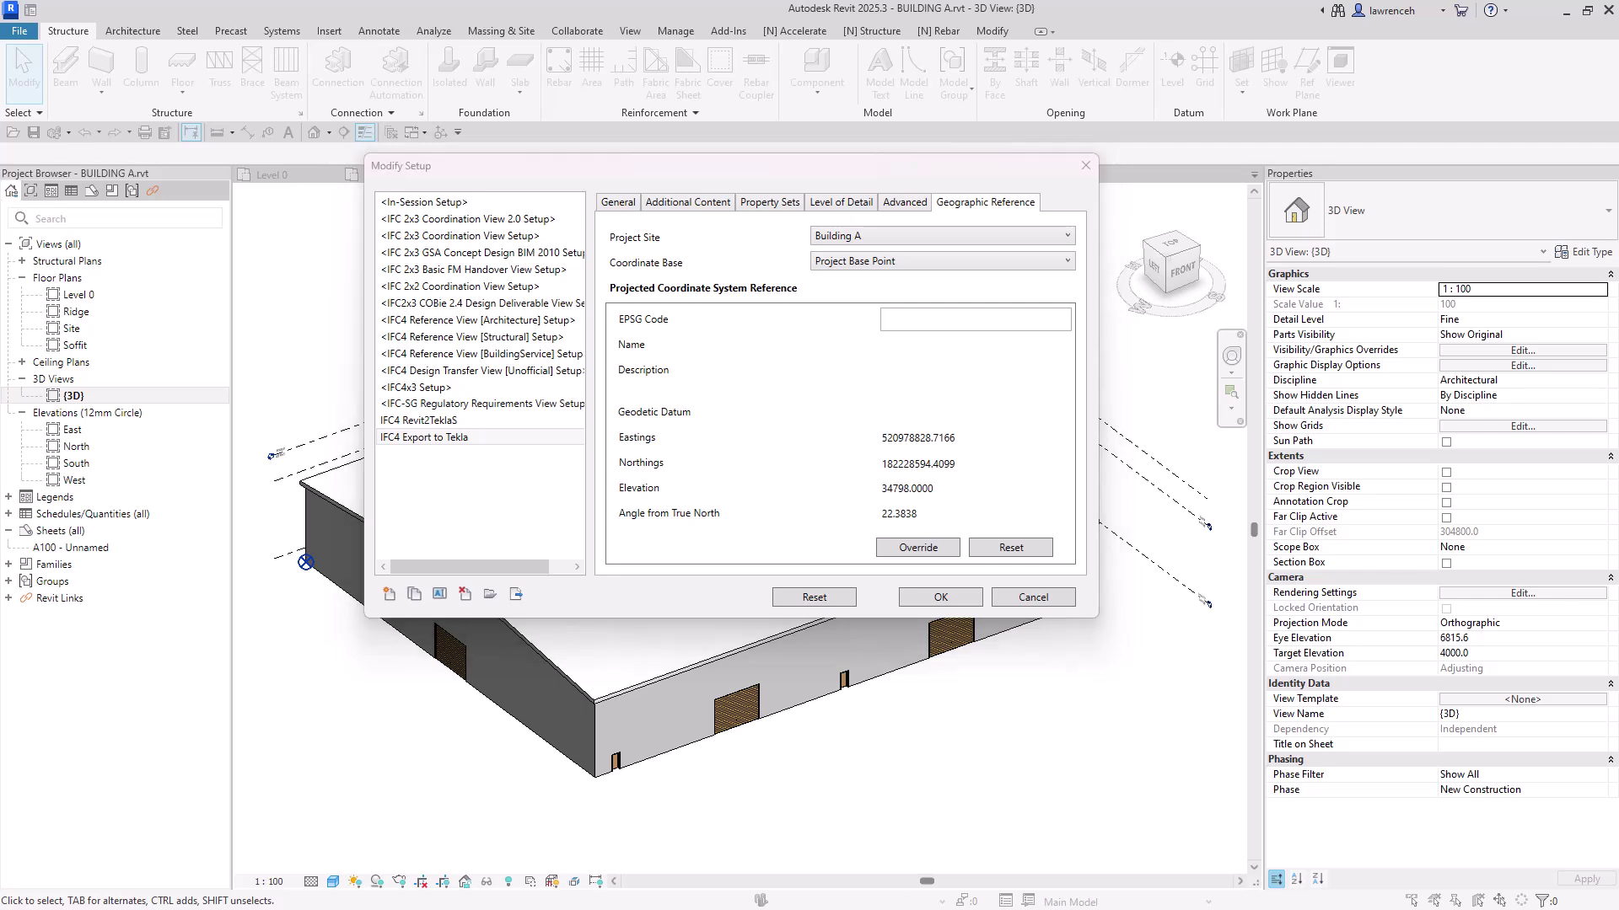
- Try EPSG codes 27700 and 2157 for the projected coordinate system reference
left_click(937, 320)
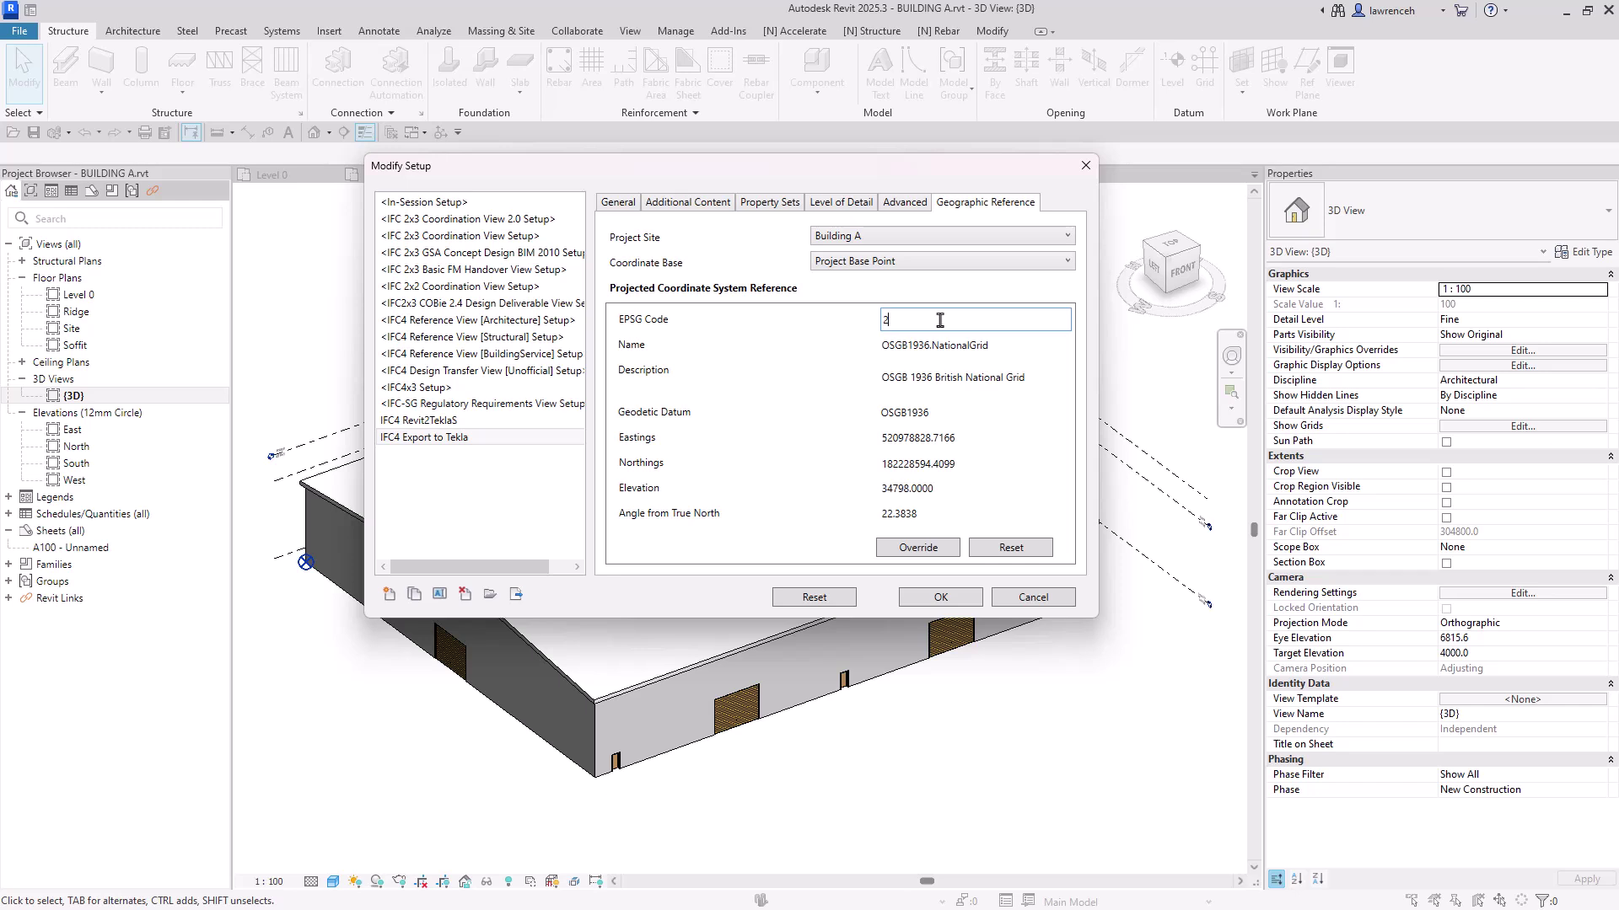
type("27700")
left_click_drag(927, 326, 767, 331)
type("2157")
key("Tab")
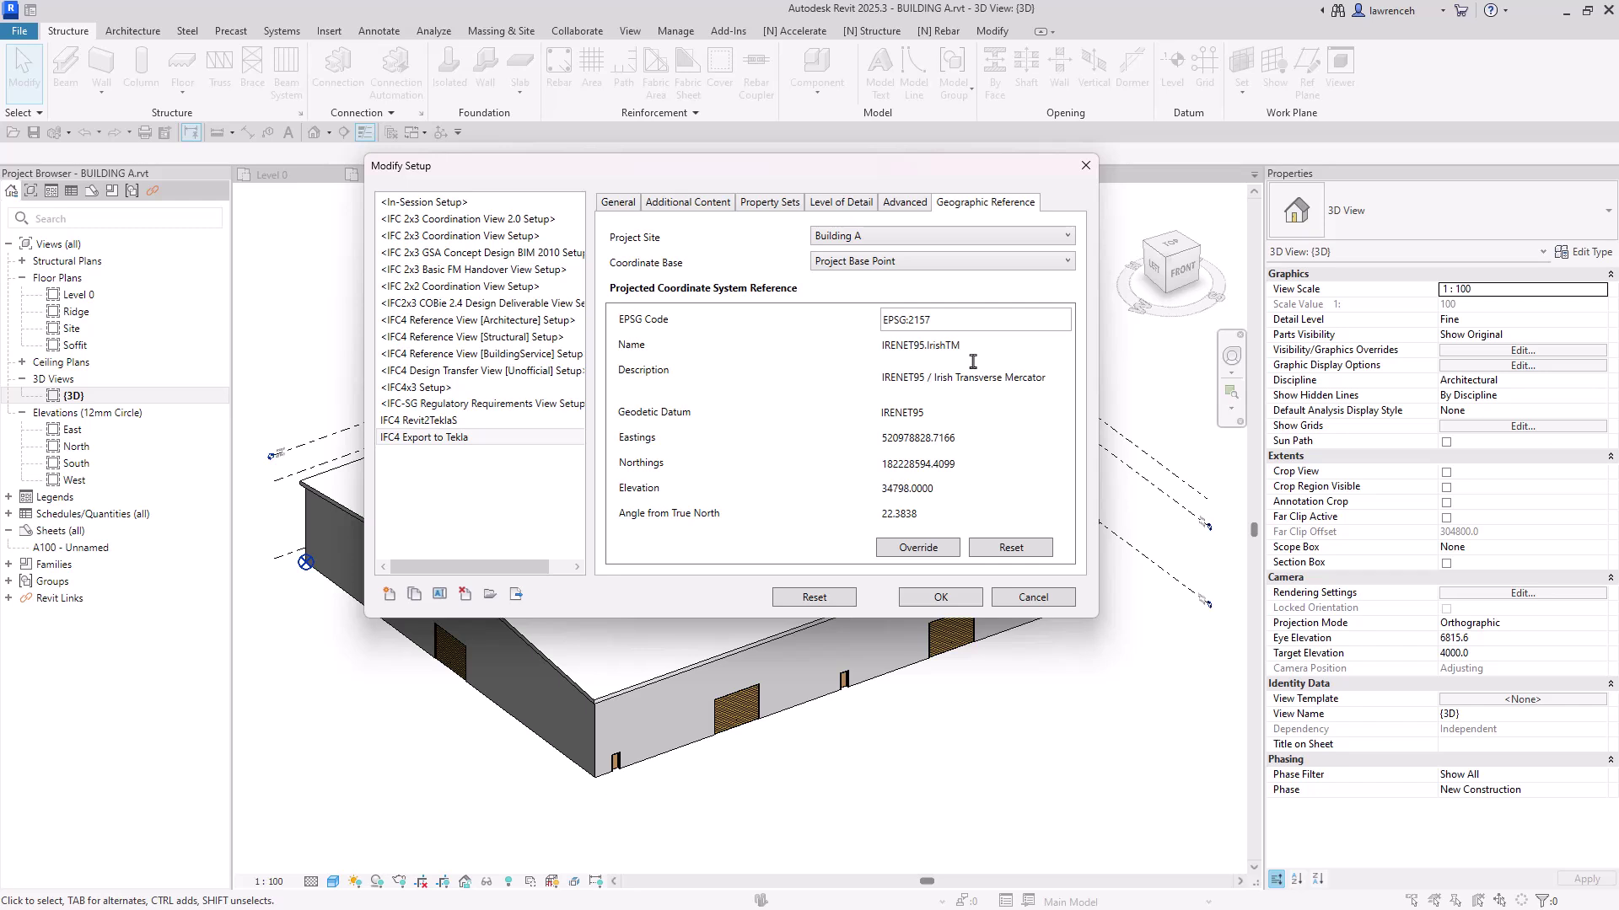
- Set the EPSG code to 27700 and accept the IFC4 Export to Tekla setup
left_click(964, 320)
type("27700")
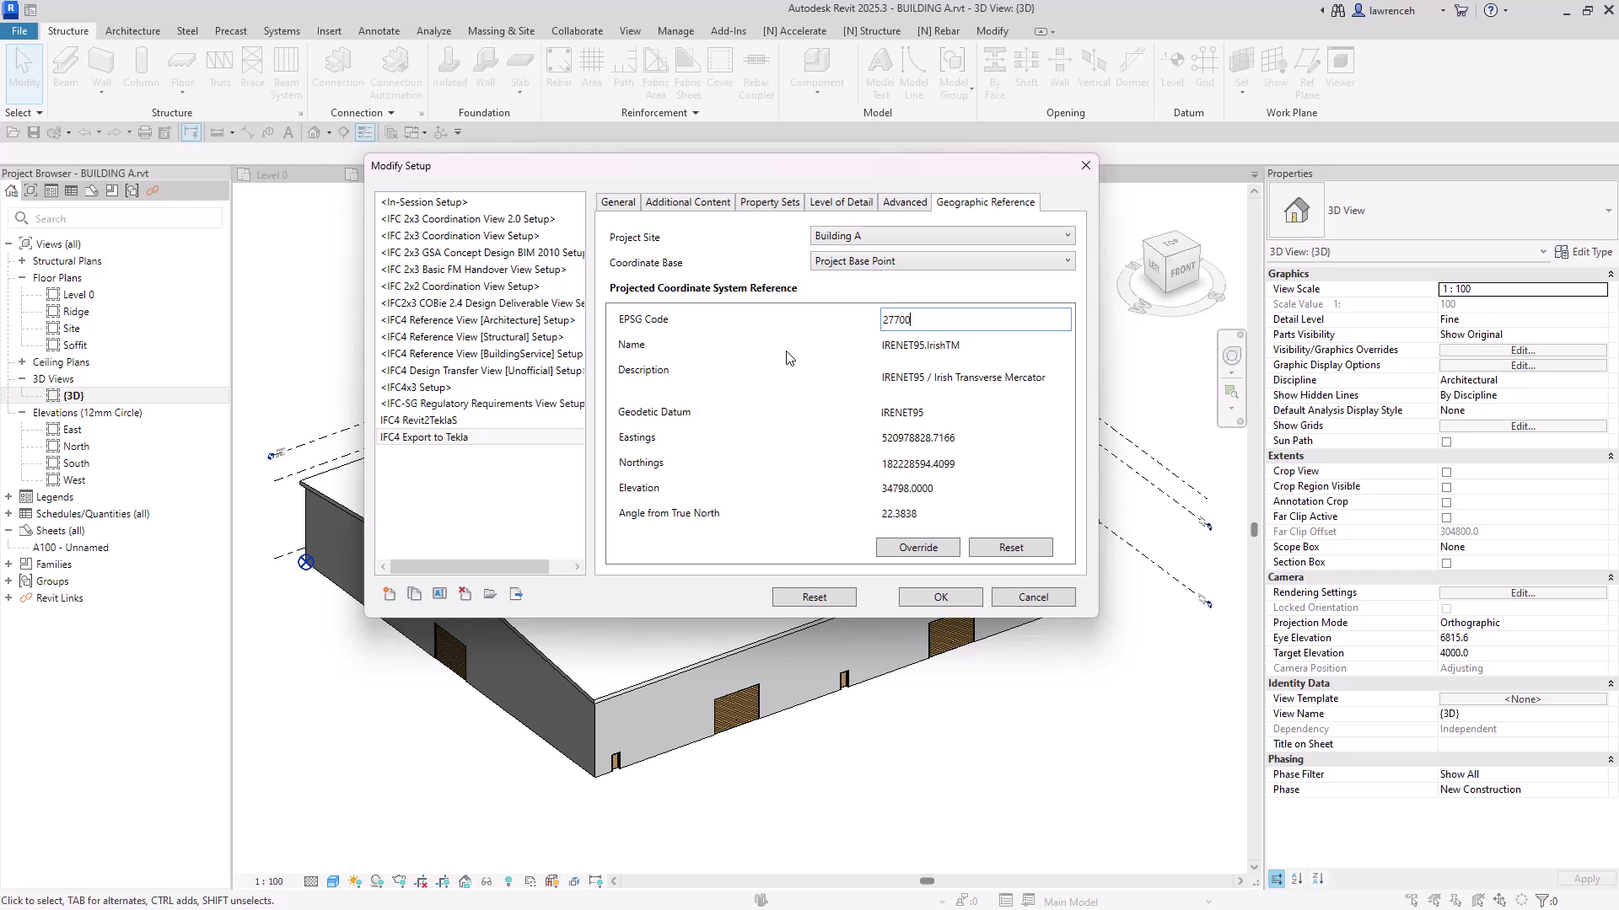
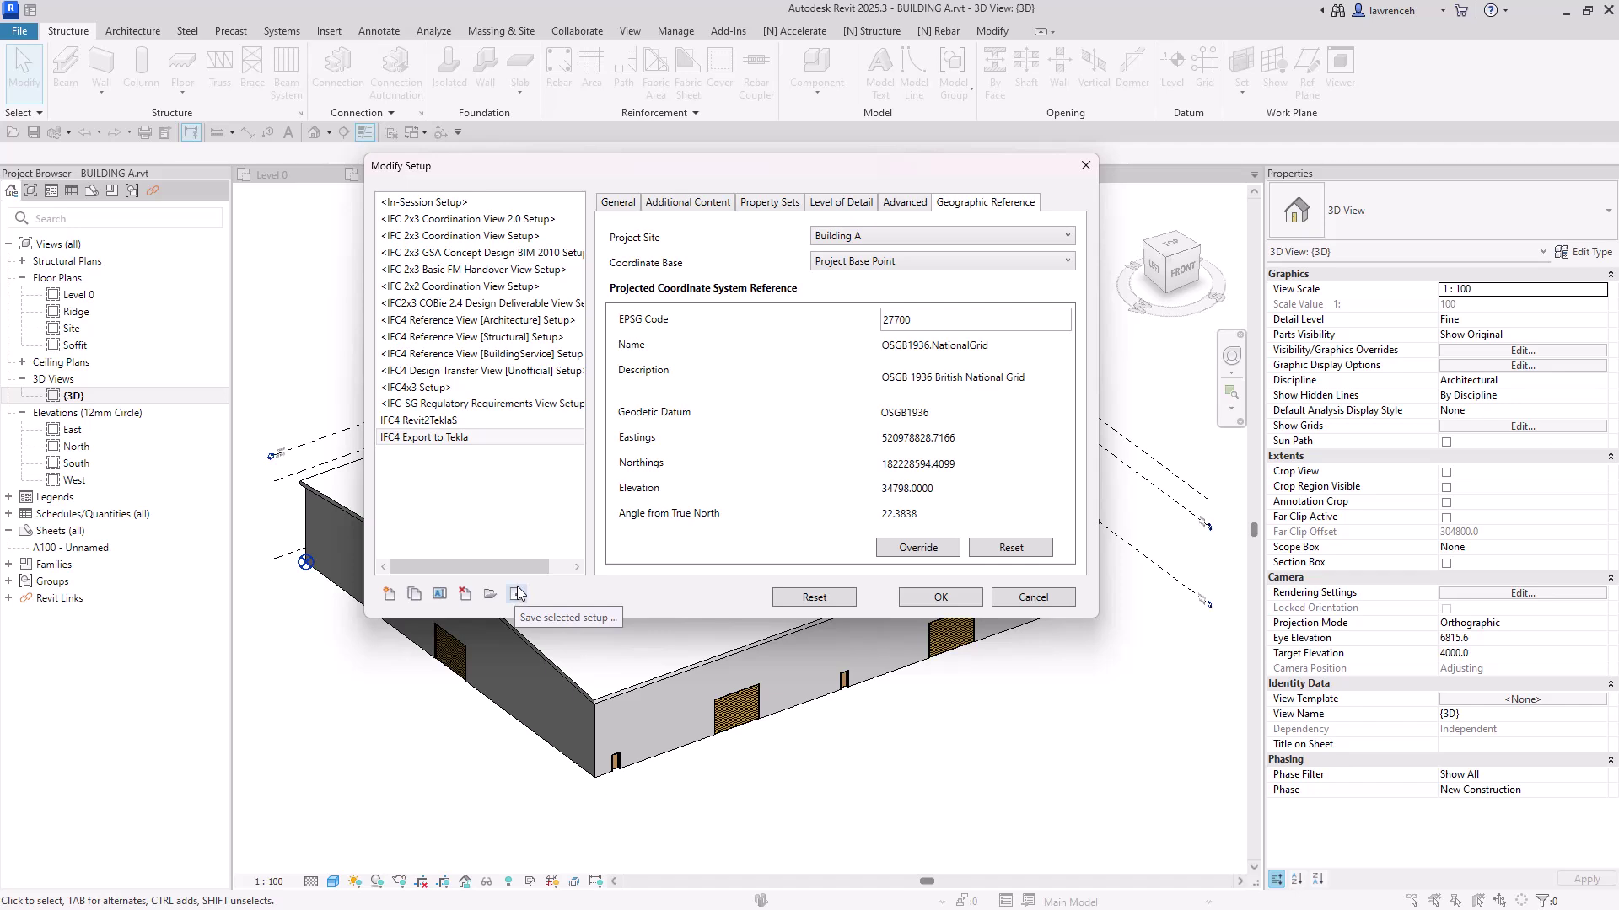
left_click(942, 597)
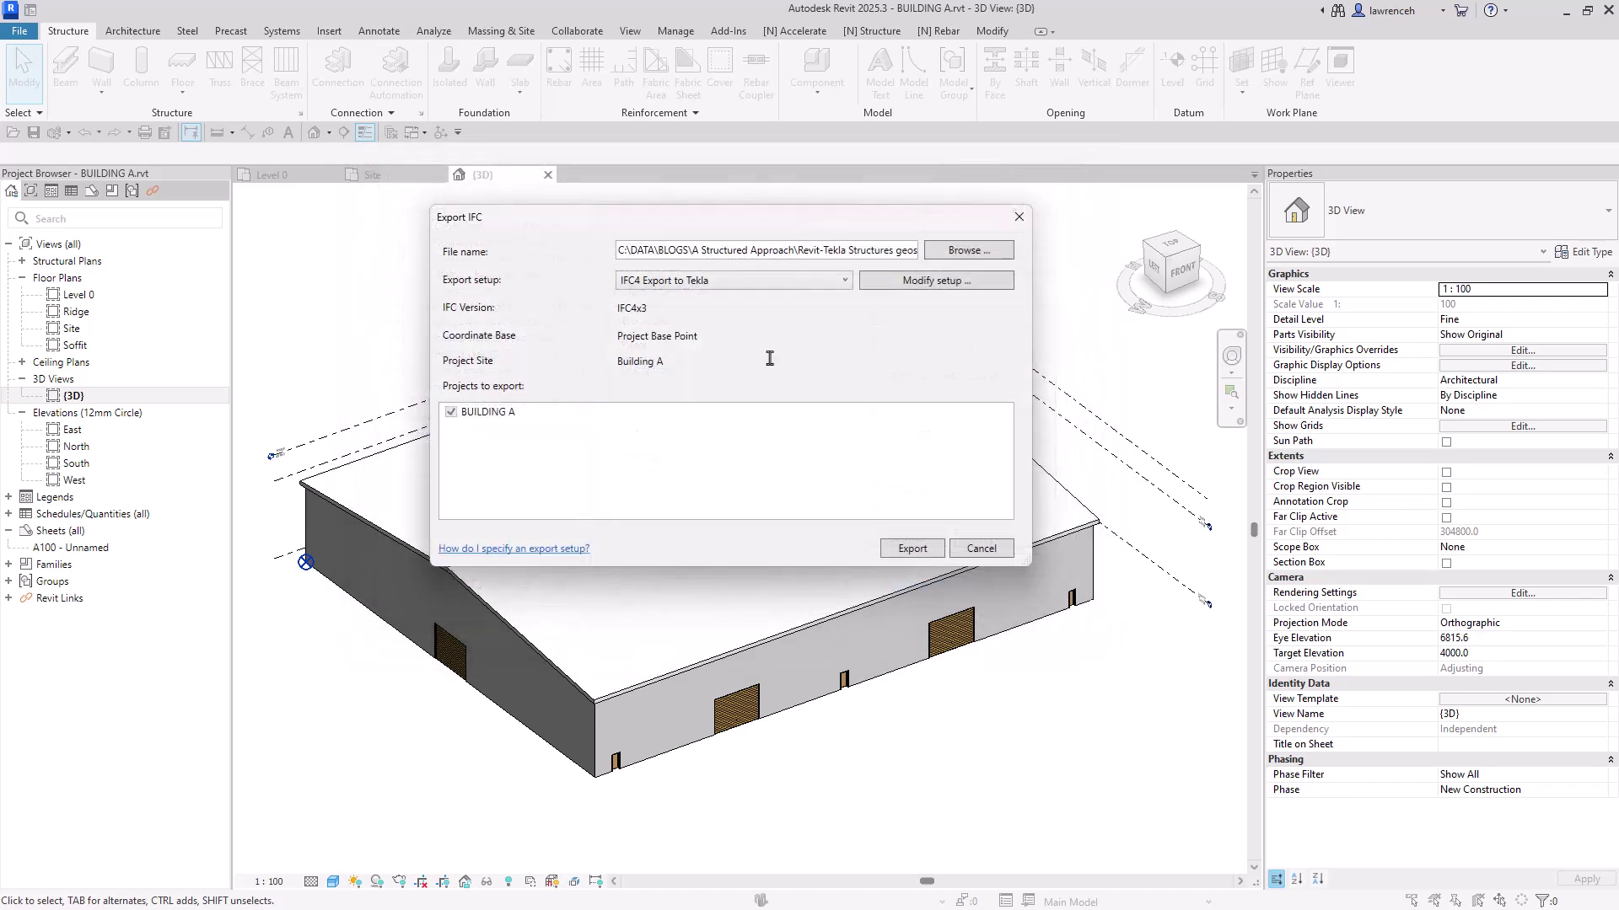
- Check the output file path and export the model as BUILDING A.ifc with the IFC4 Export to Tekla setup
left_click_drag(879, 250, 1051, 242)
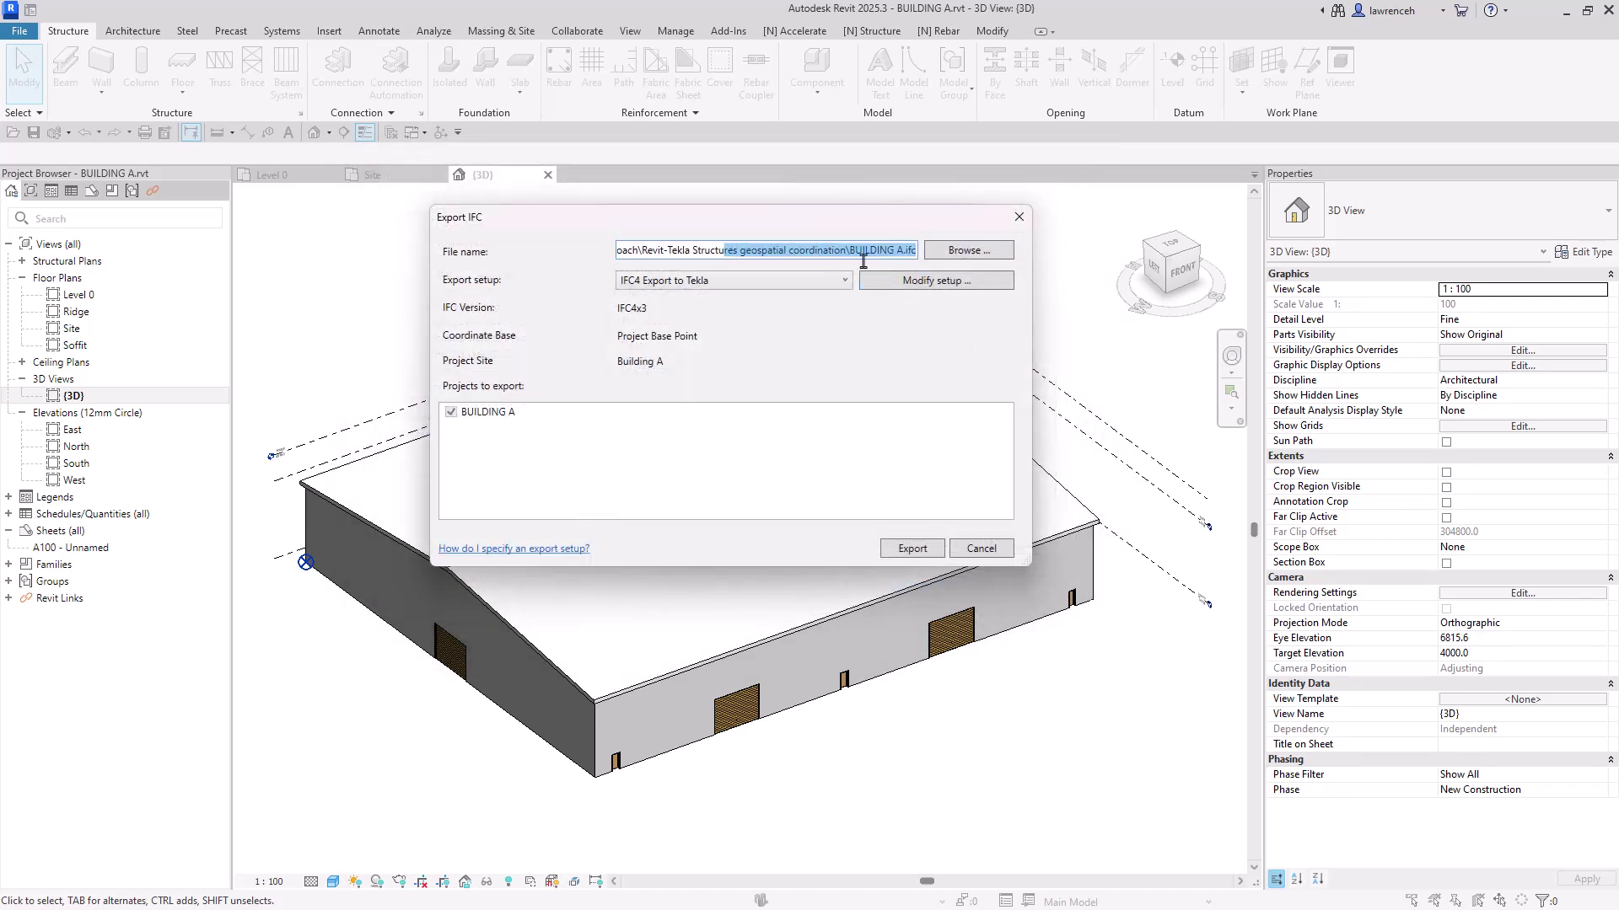
left_click(889, 257)
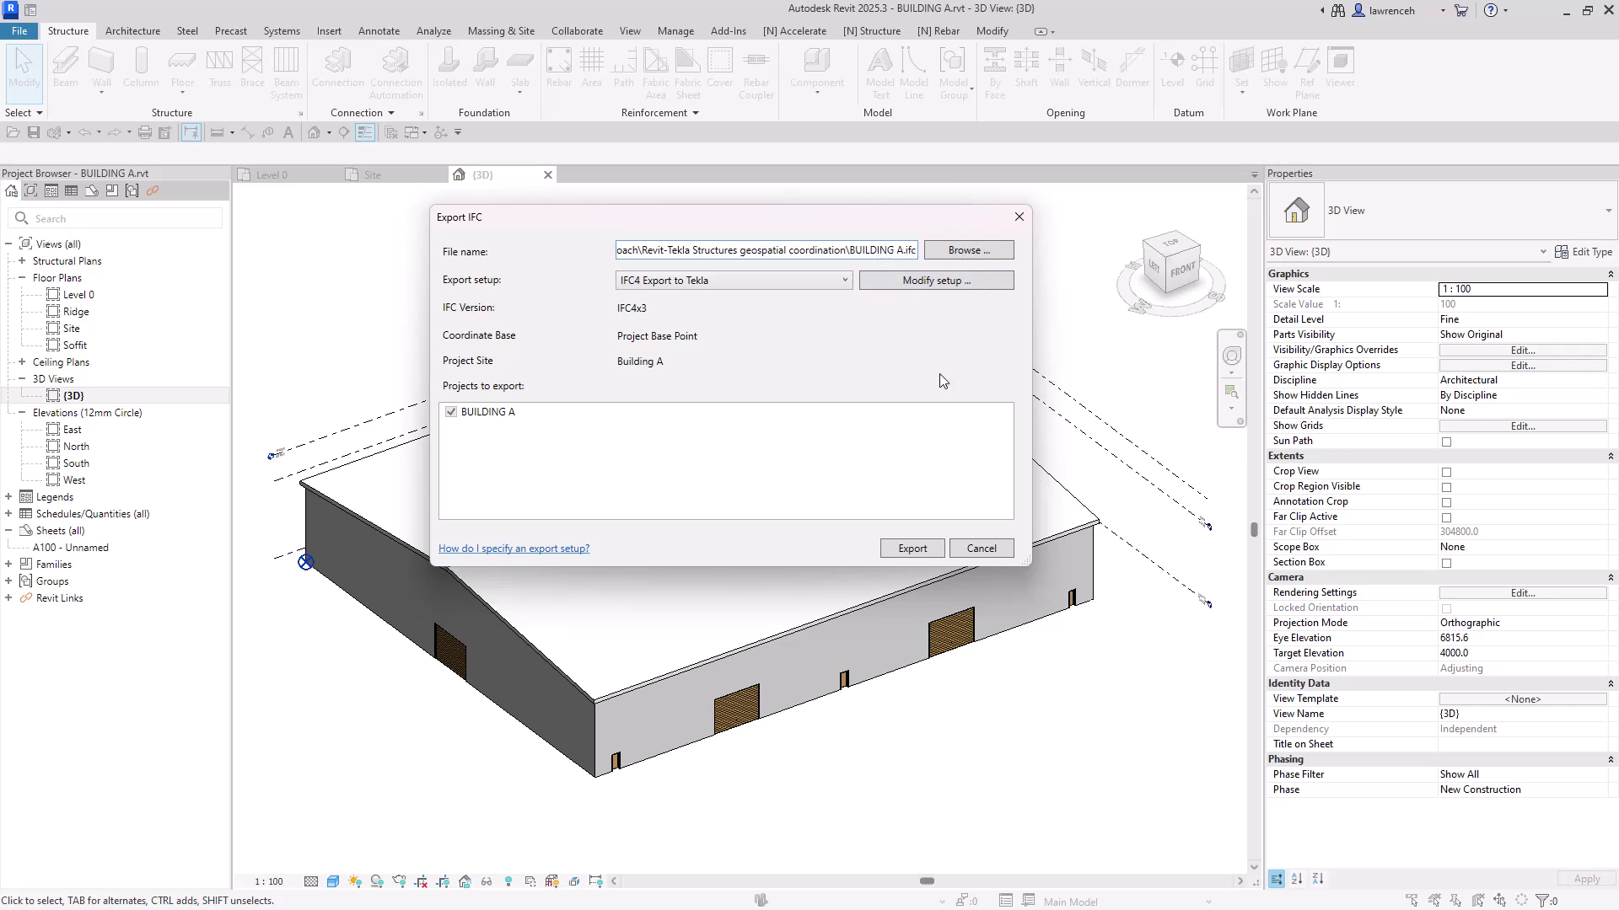
left_click(911, 554)
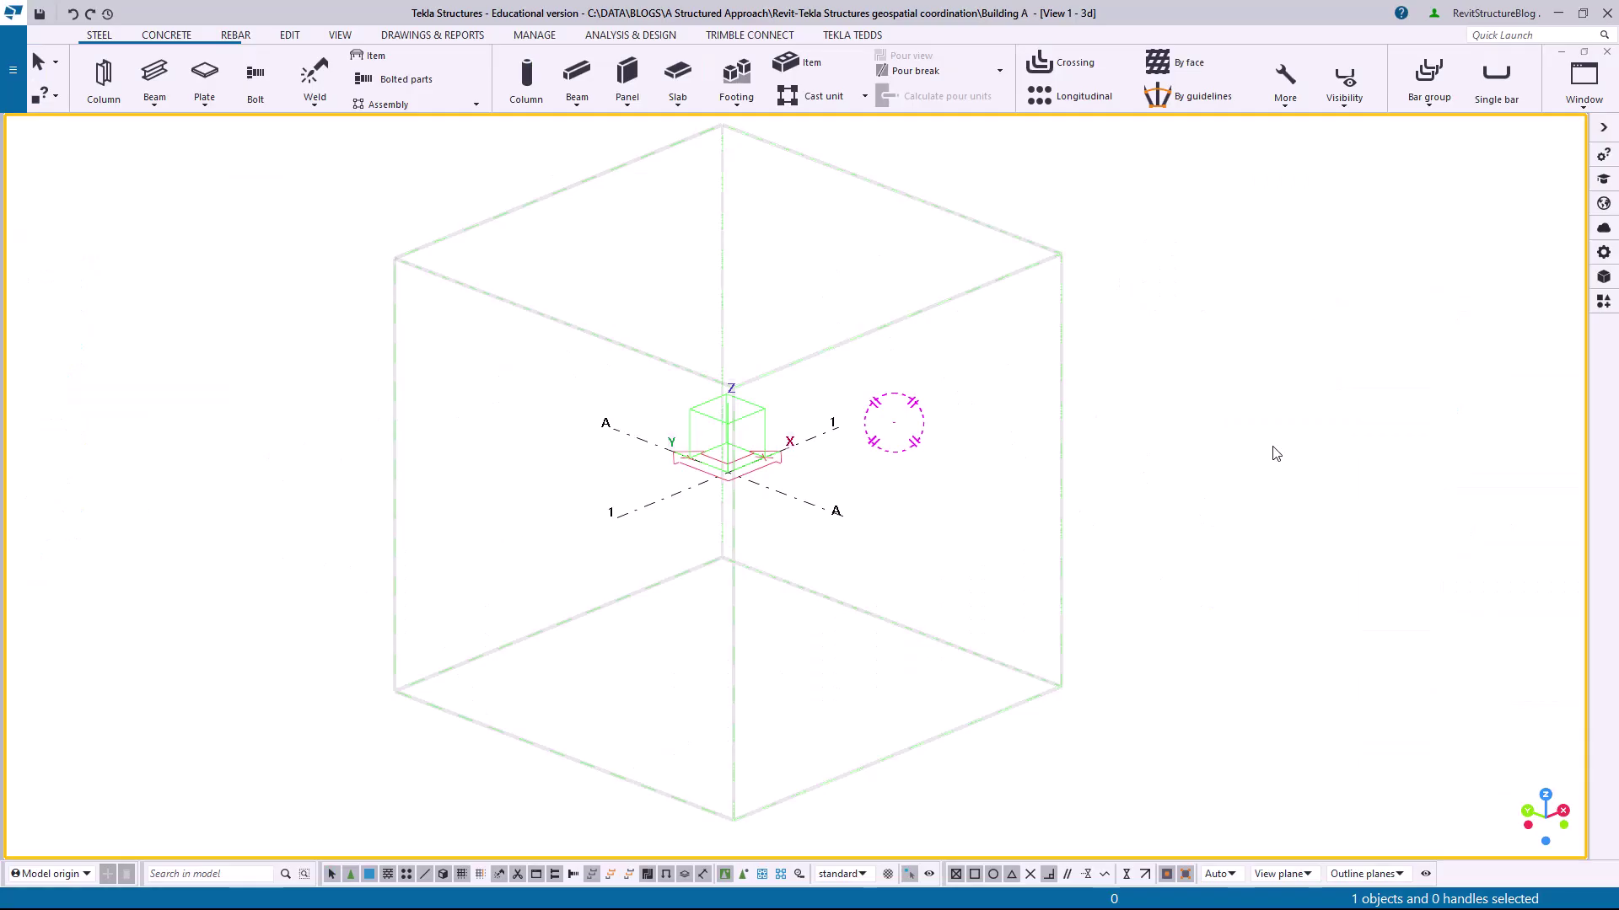
- Define a base point named BuildingA with description BuildingA and coordinate system OSGB1936 in the project properties
mouse_move(782, 476)
middle_mouse_down("ctrl")
mouse_move(741, 479)
mouse_move(772, 516)
middle_mouse_up("ctrl")
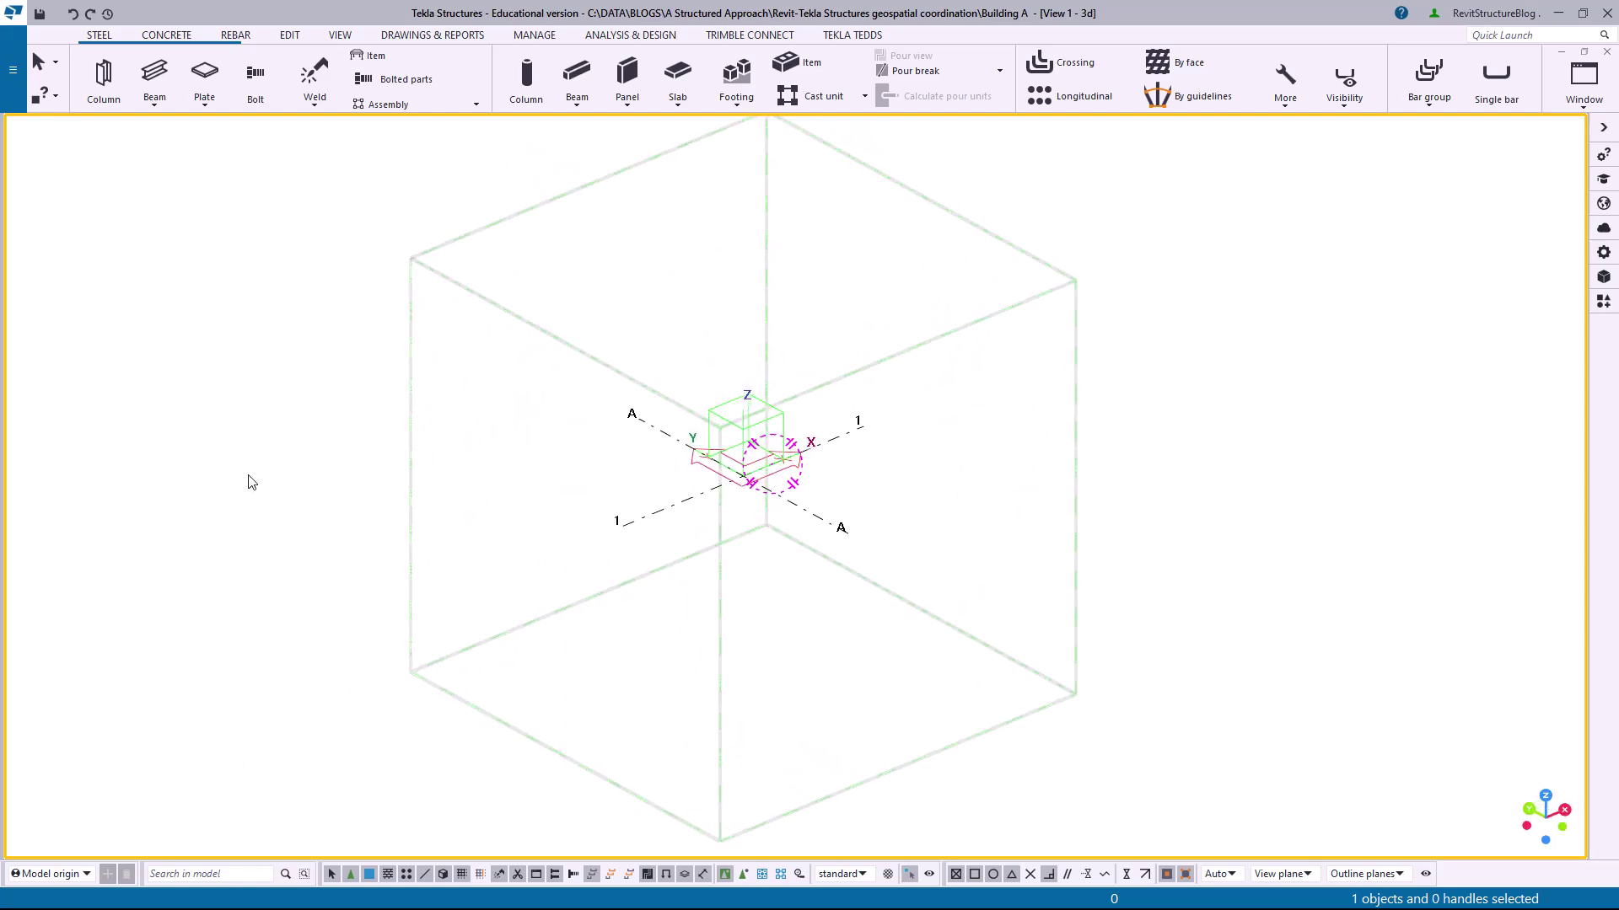
left_click(16, 80)
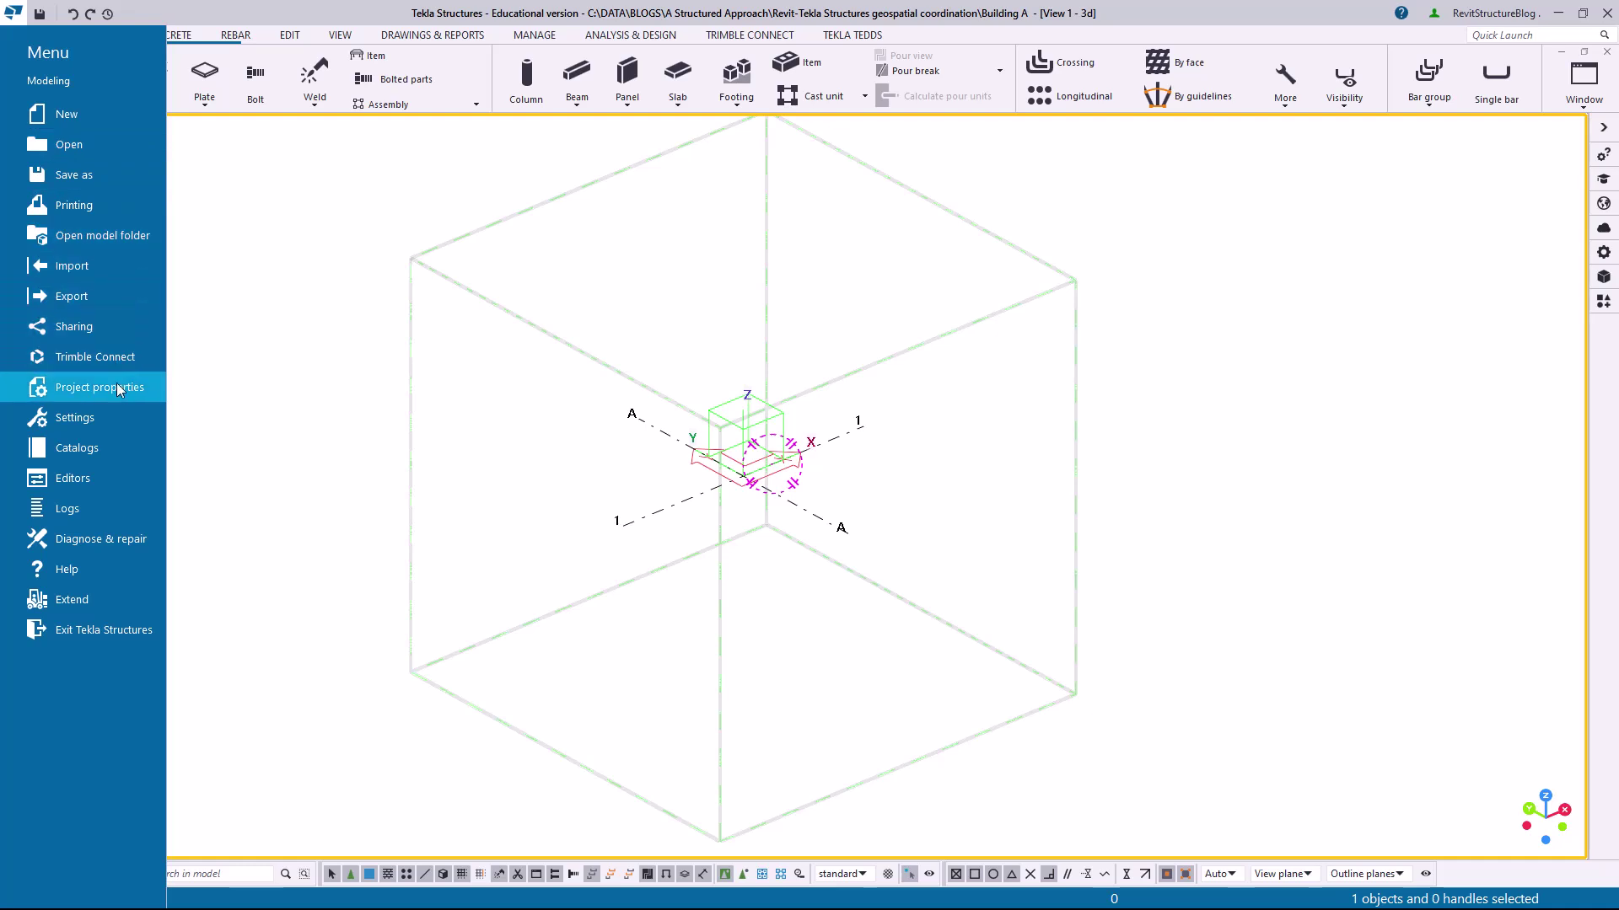
left_click(118, 389)
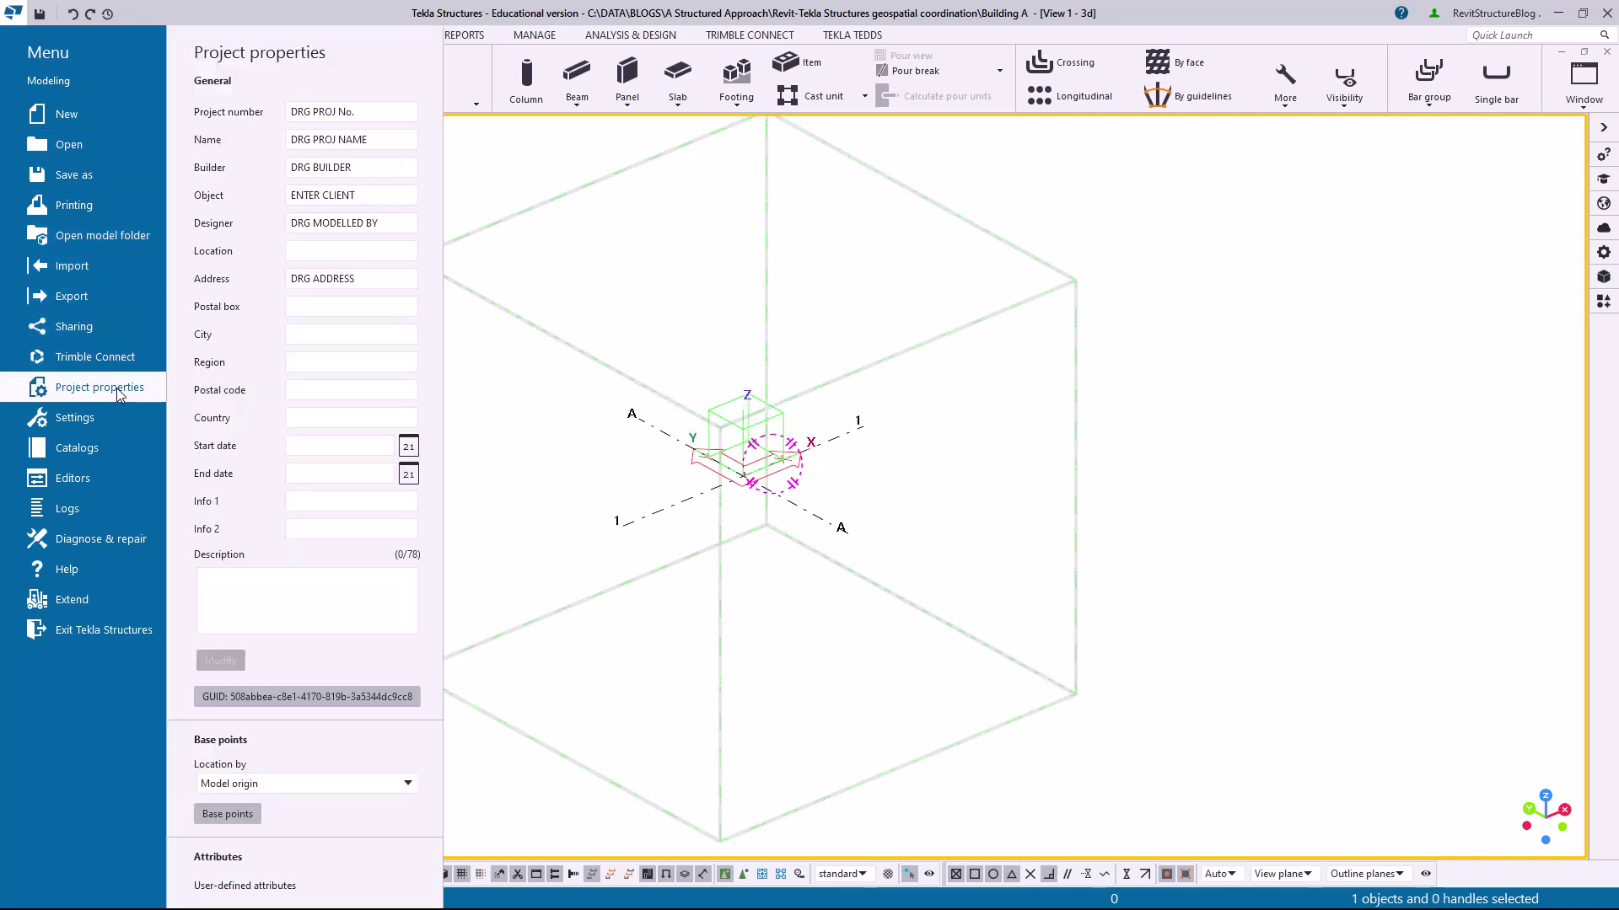
left_click(228, 814)
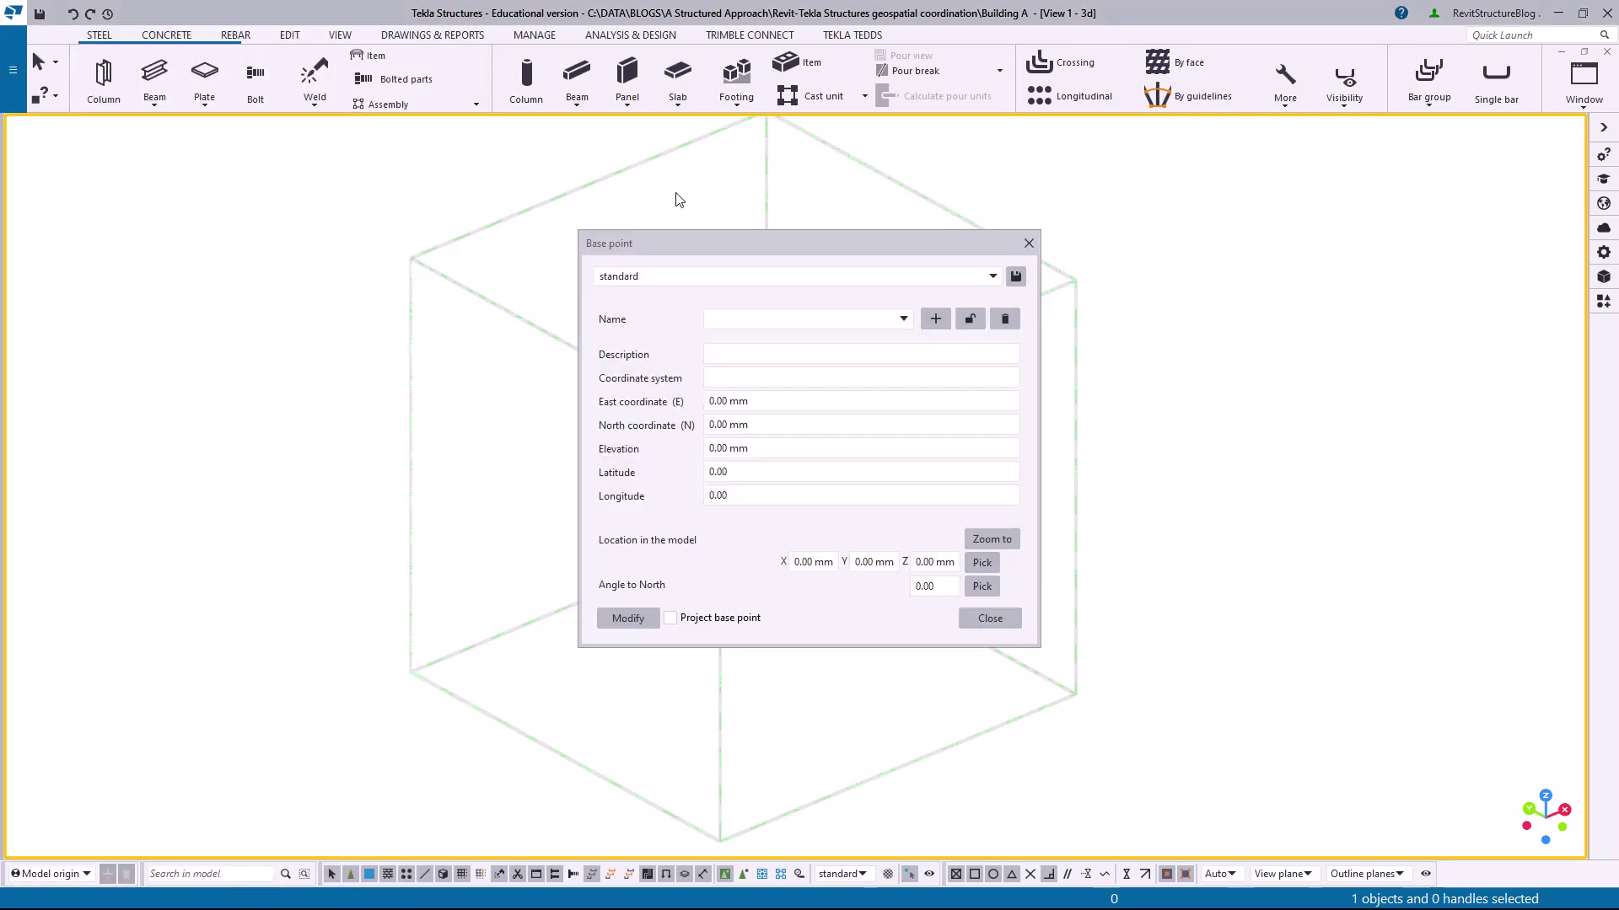
left_click(753, 324)
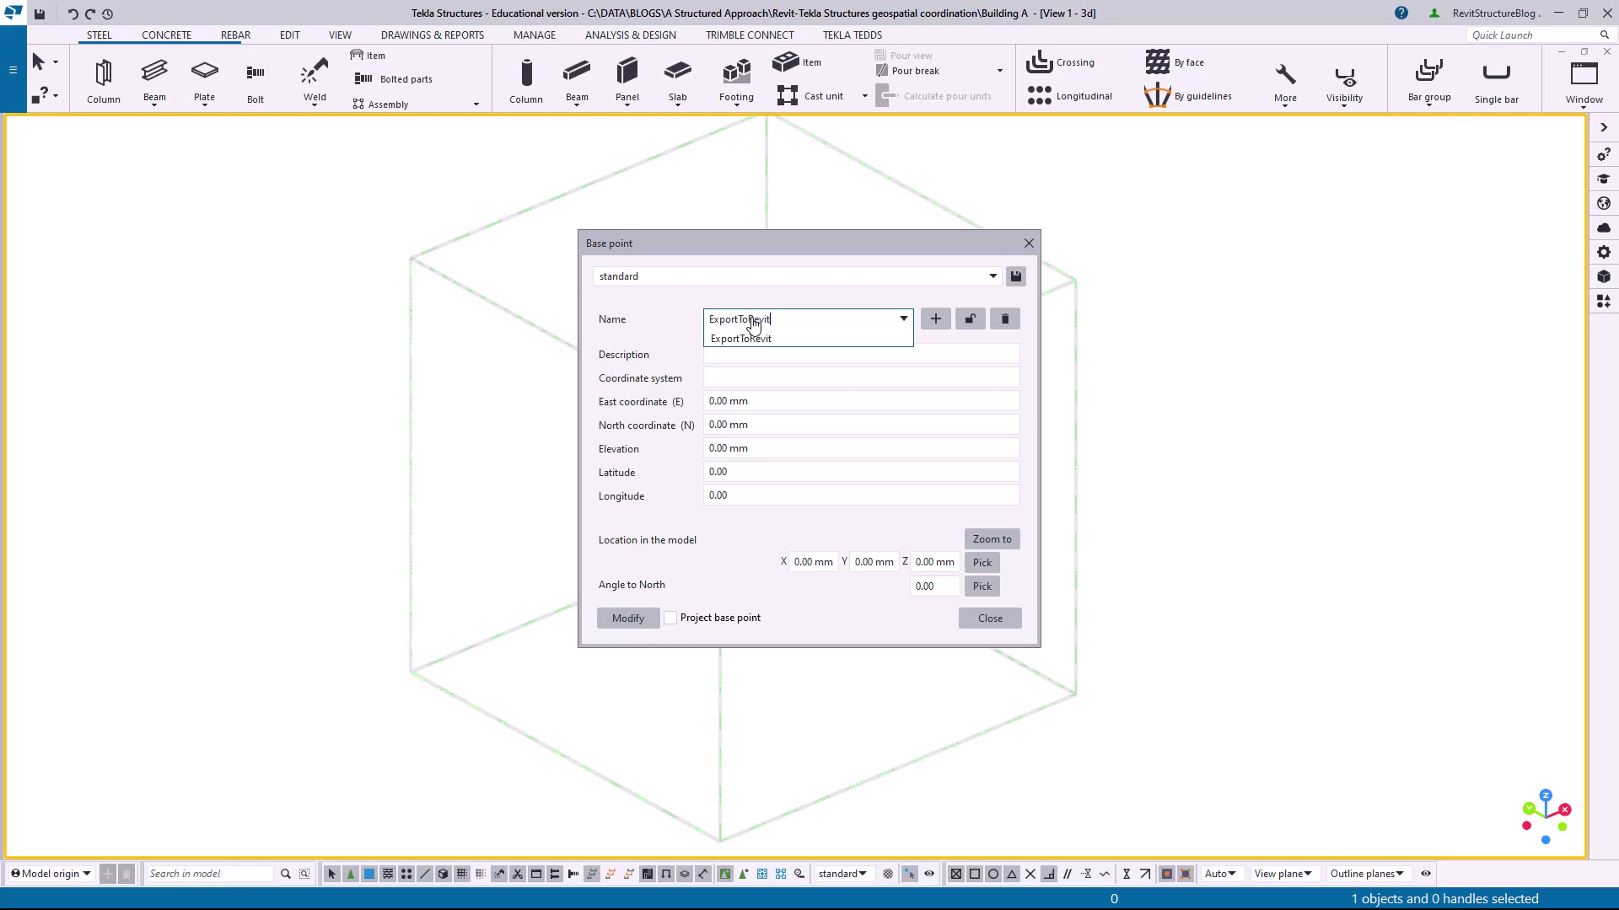
left_click(717, 354)
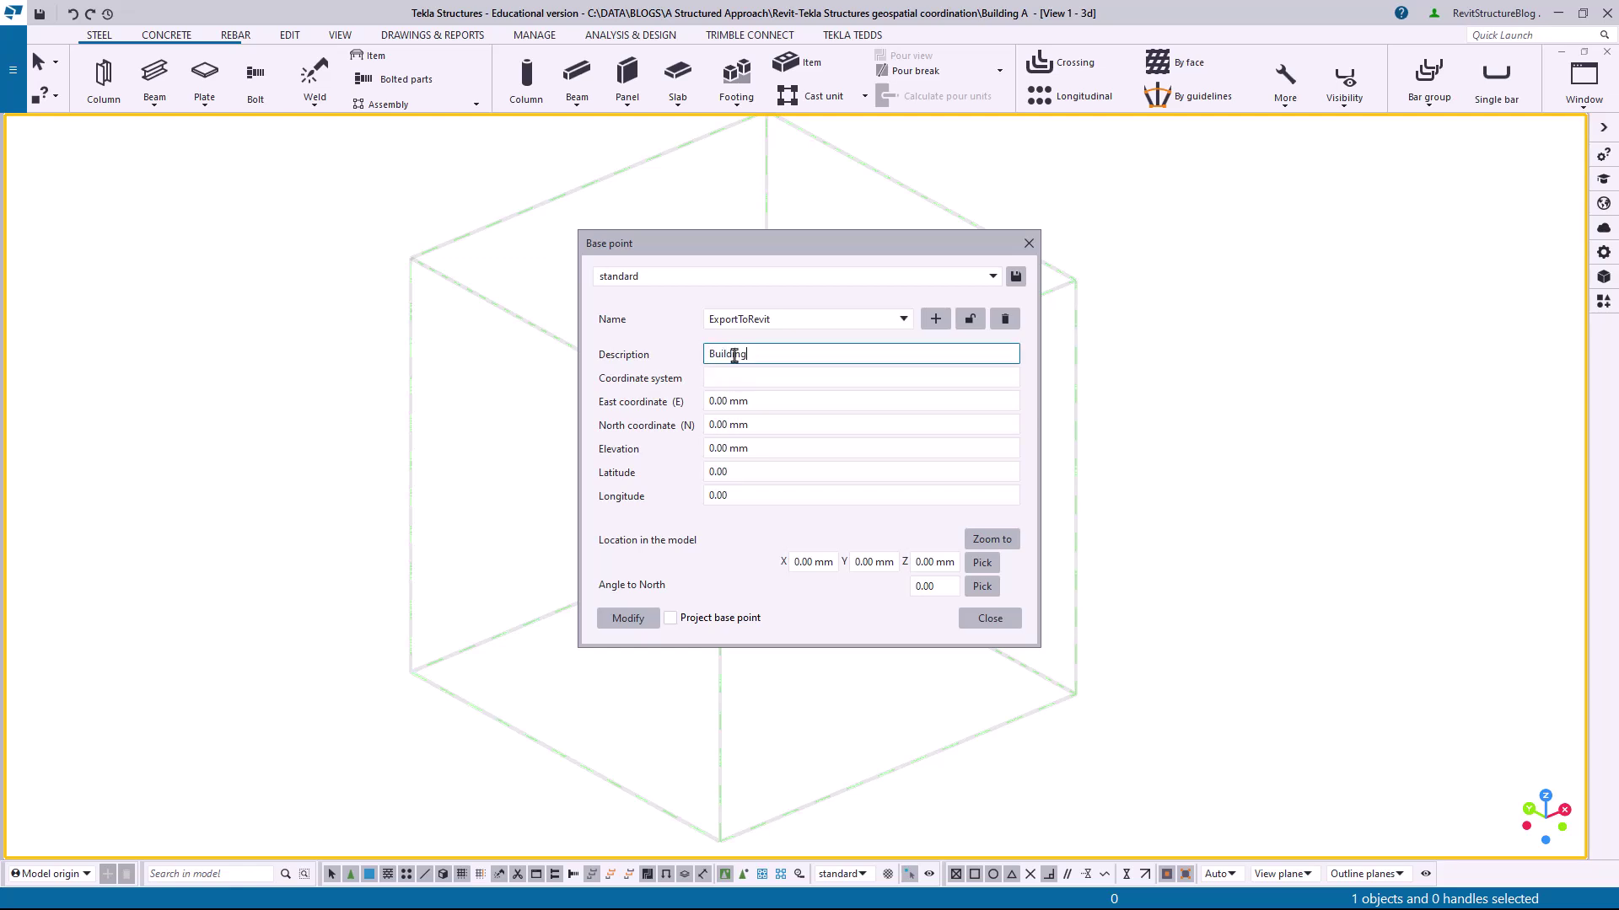
left_click(903, 319)
left_click(856, 319)
type("BuildingA")
left_click(798, 377)
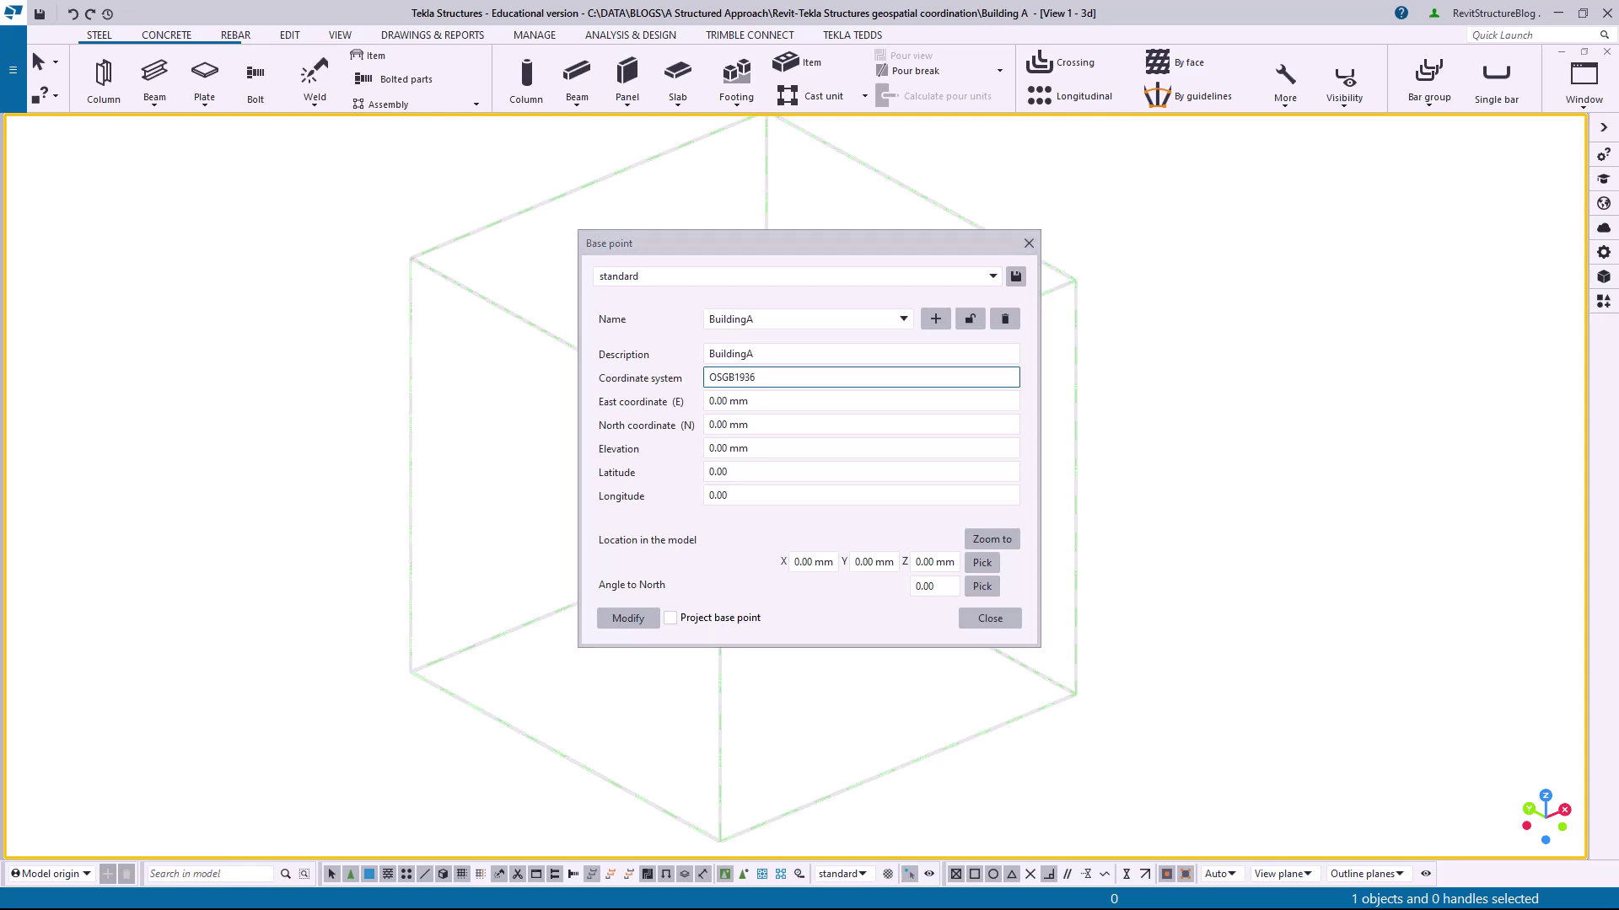
- Set the base point's east coordinate to 520978829 mm, north coordinate to 182228594 mm and elevation to 34798 mm
left_click(762, 403)
type("520978829")
key("Return")
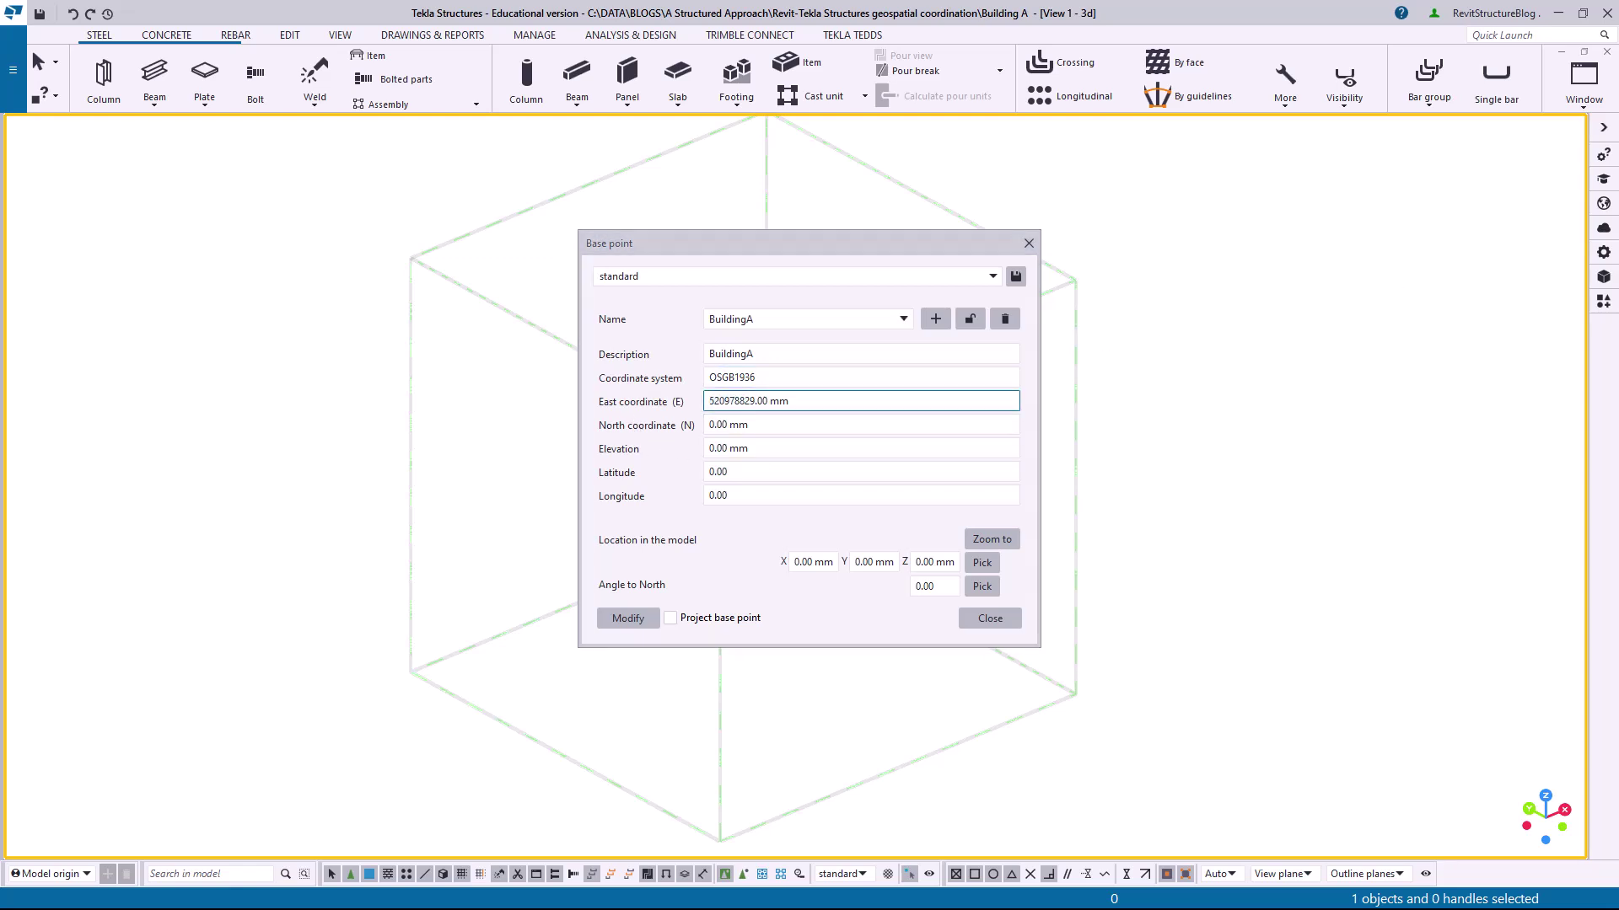
left_click(818, 424)
type("182228594")
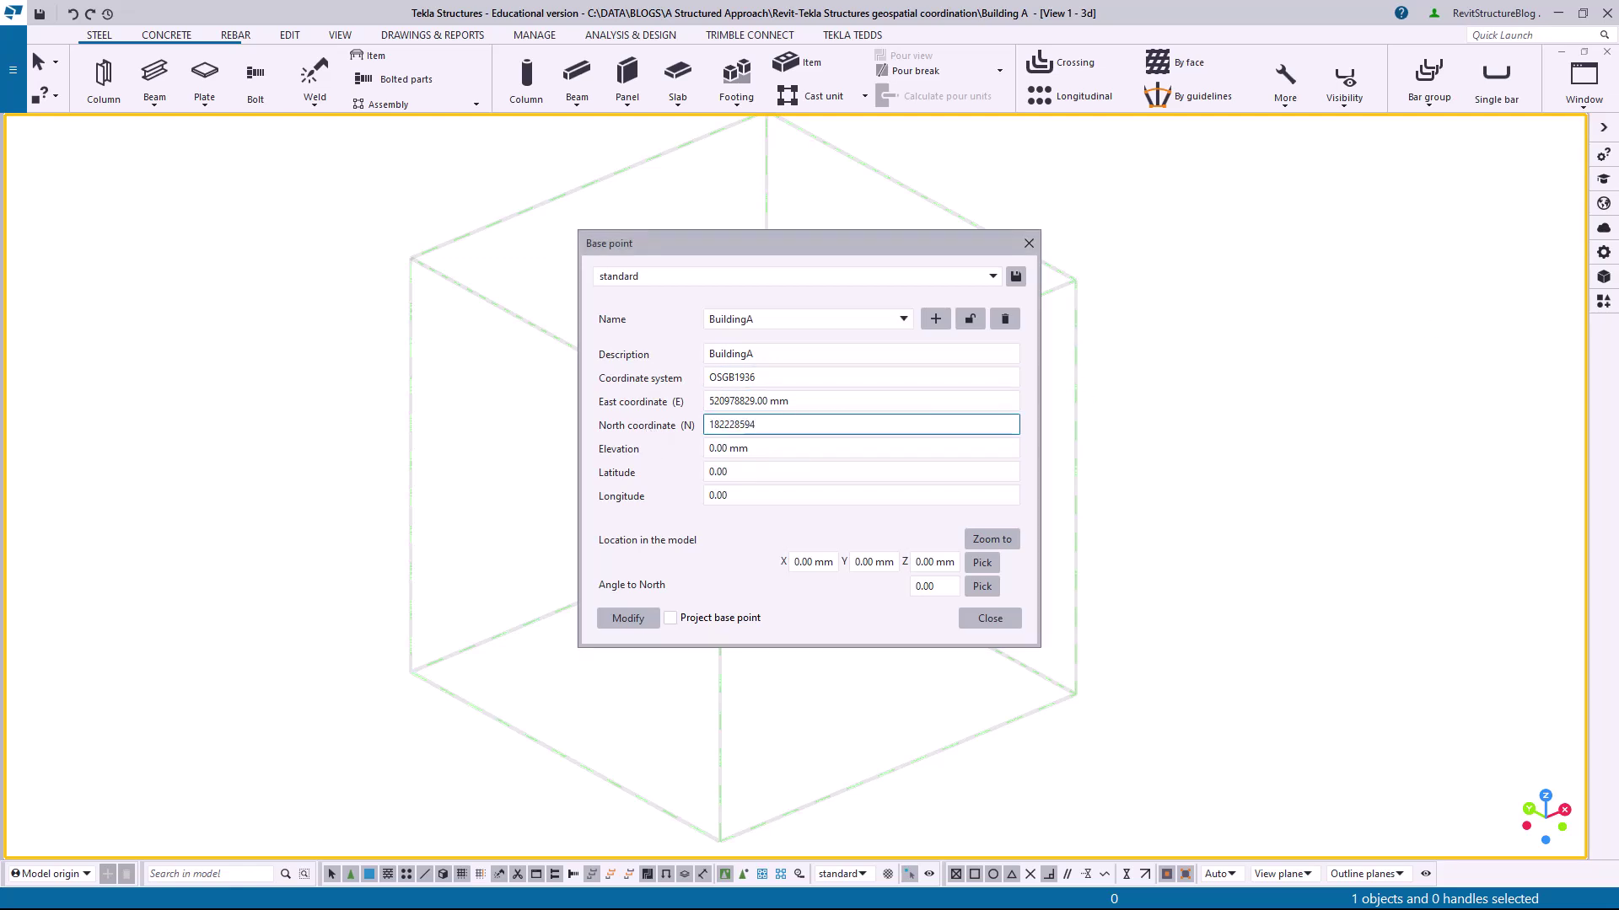
key("Return")
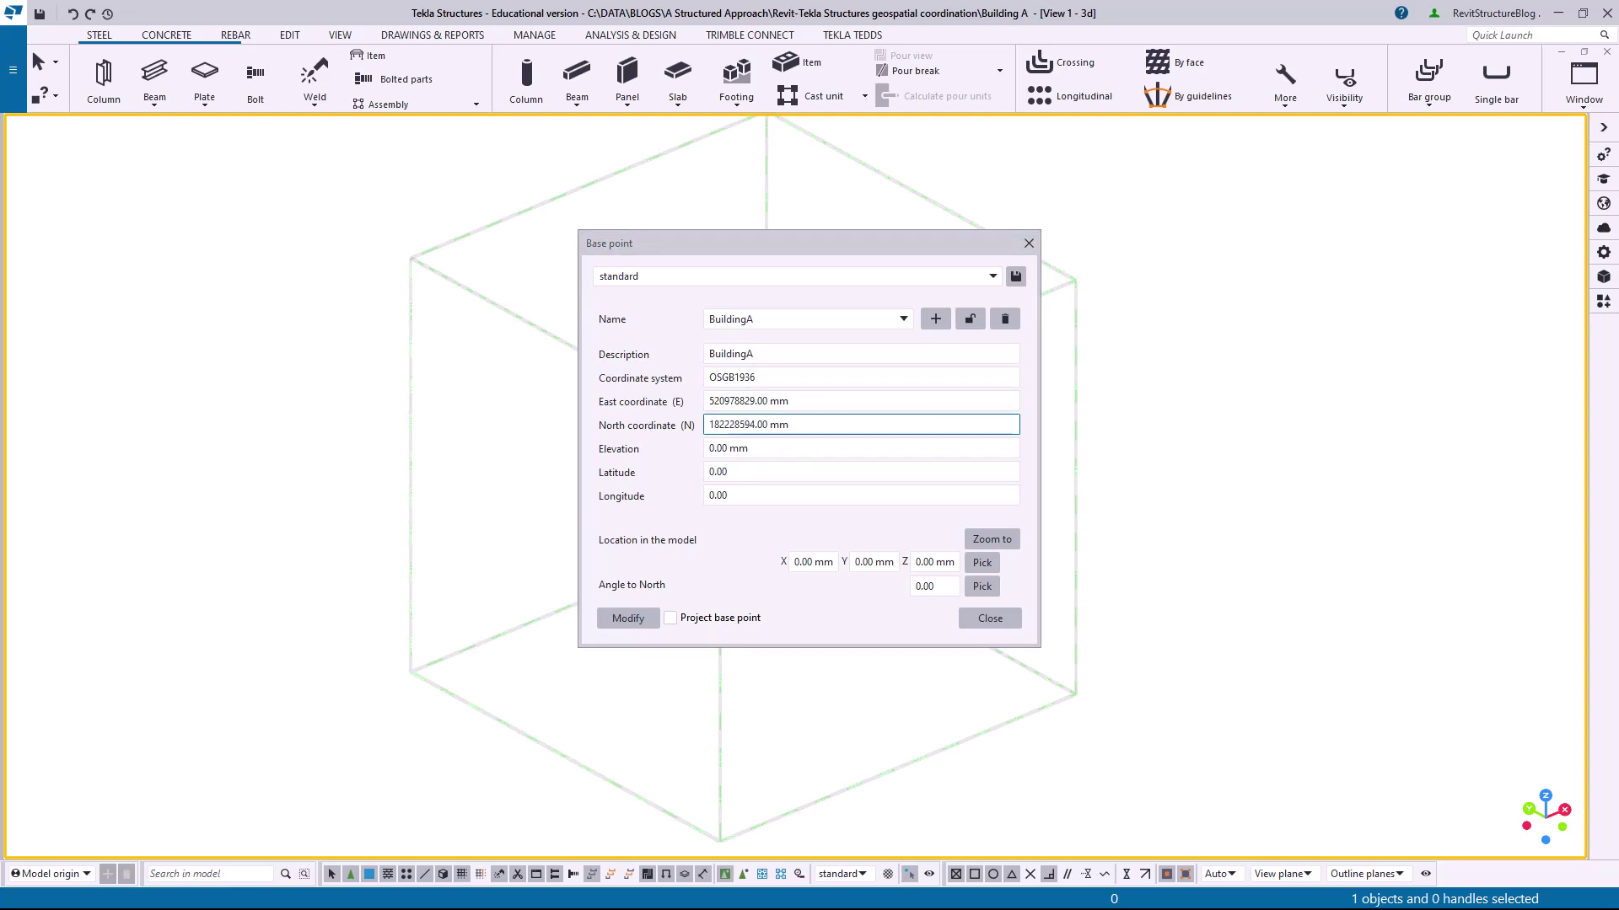
left_click_drag(818, 451, 620, 461)
type("34798")
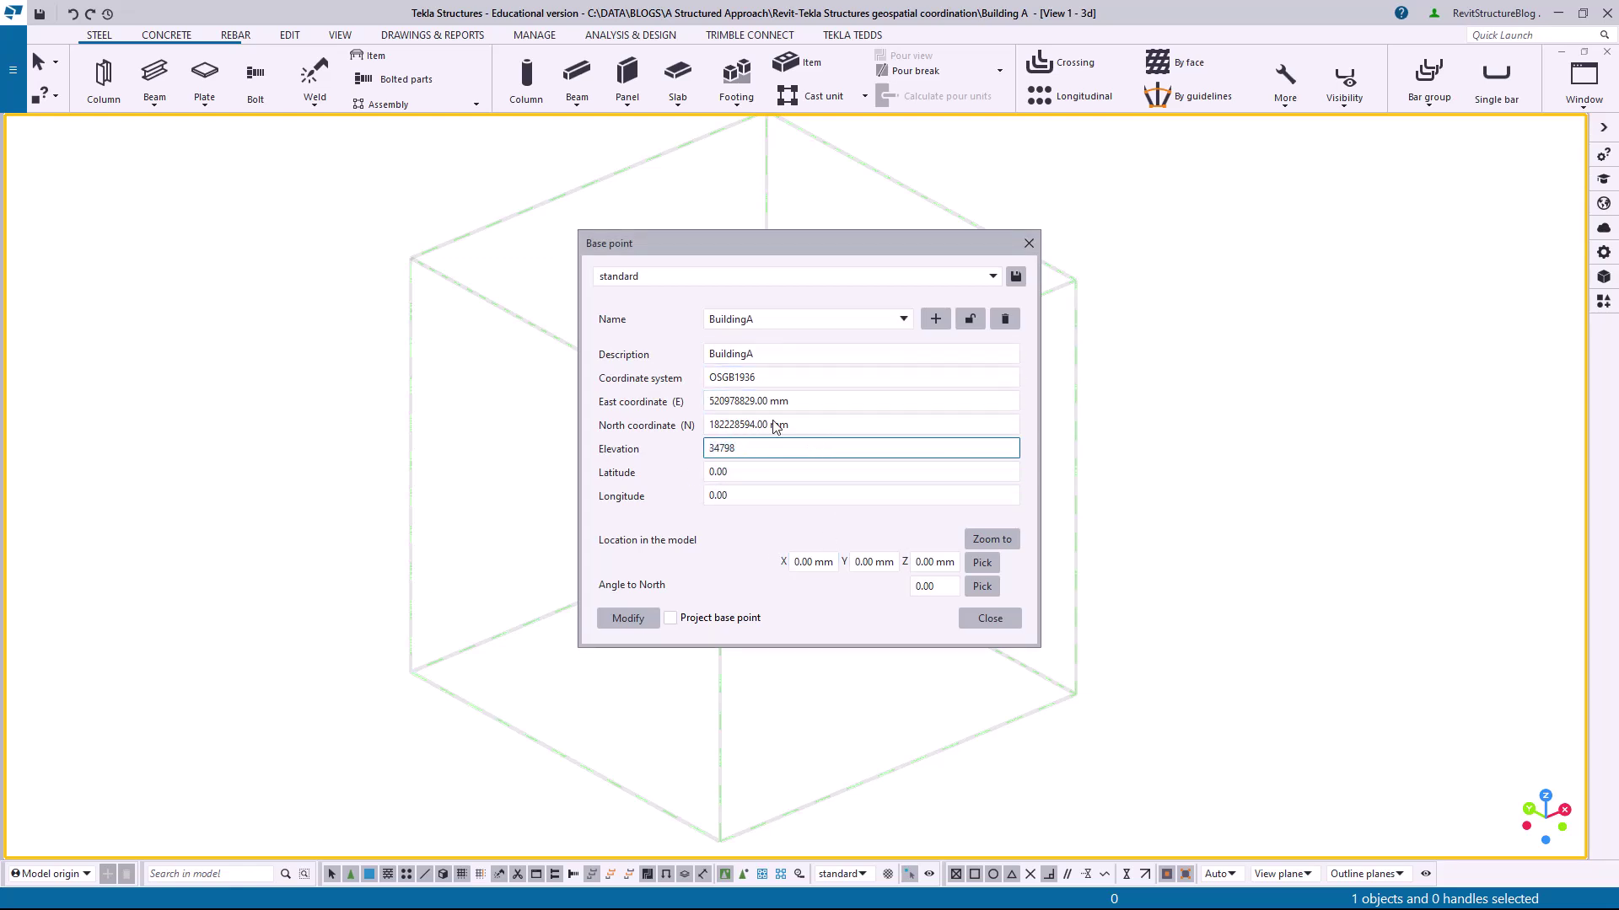
- Copy the project base point's Angle to True North from Revit and set the Tekla Structures base point's Angle to North to 22.3838
middle_click_drag(1094, 531, 1113, 520)
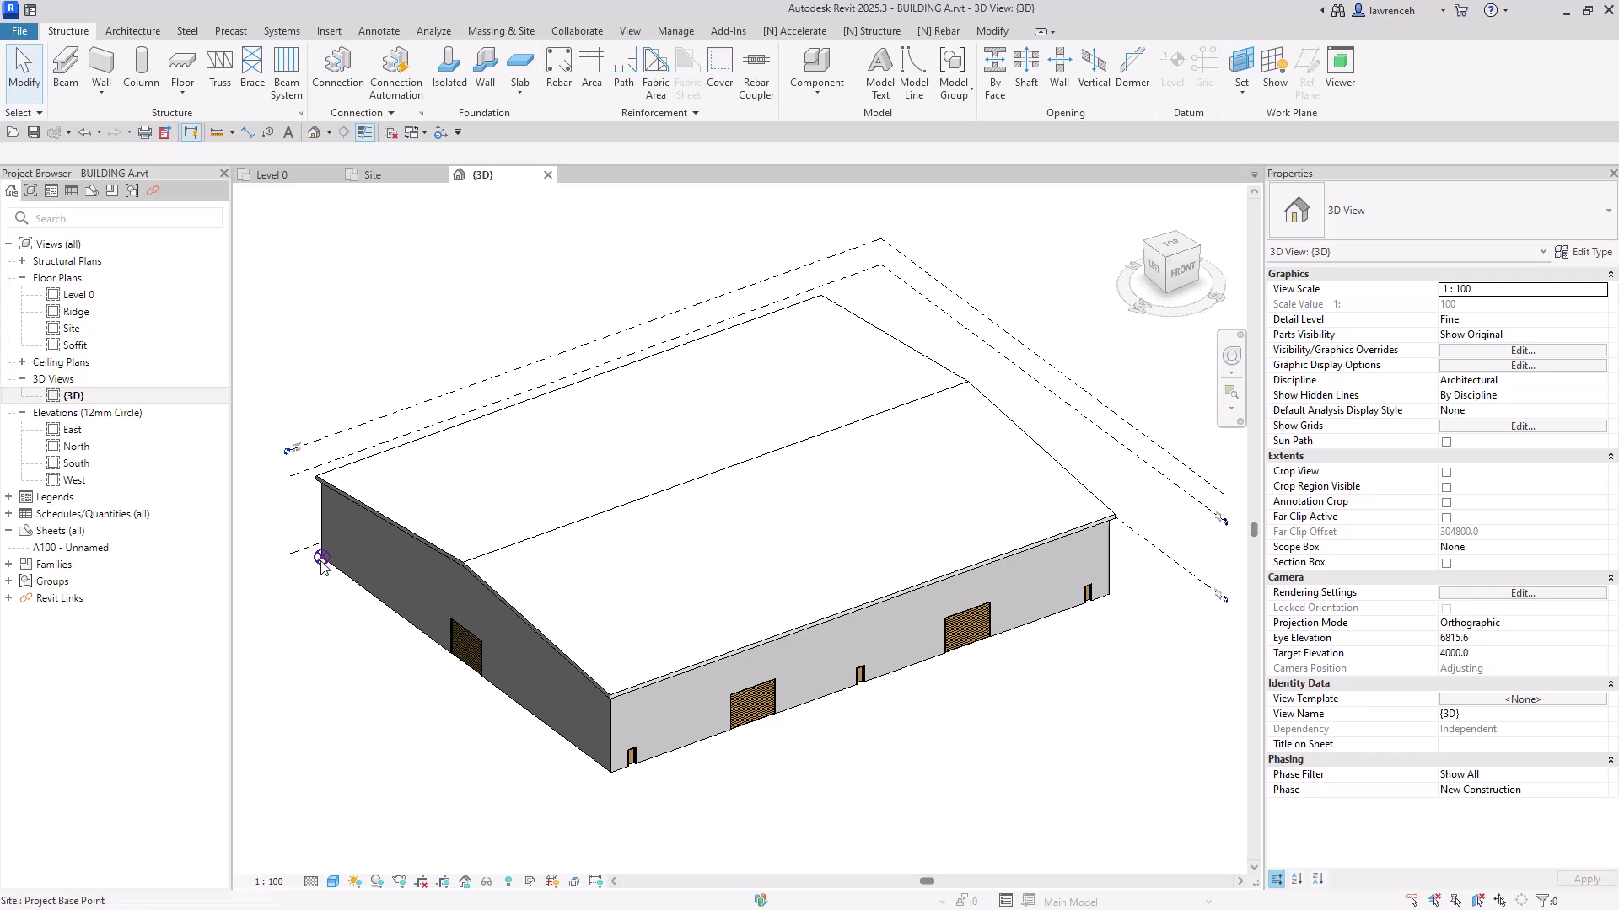
left_click(322, 559)
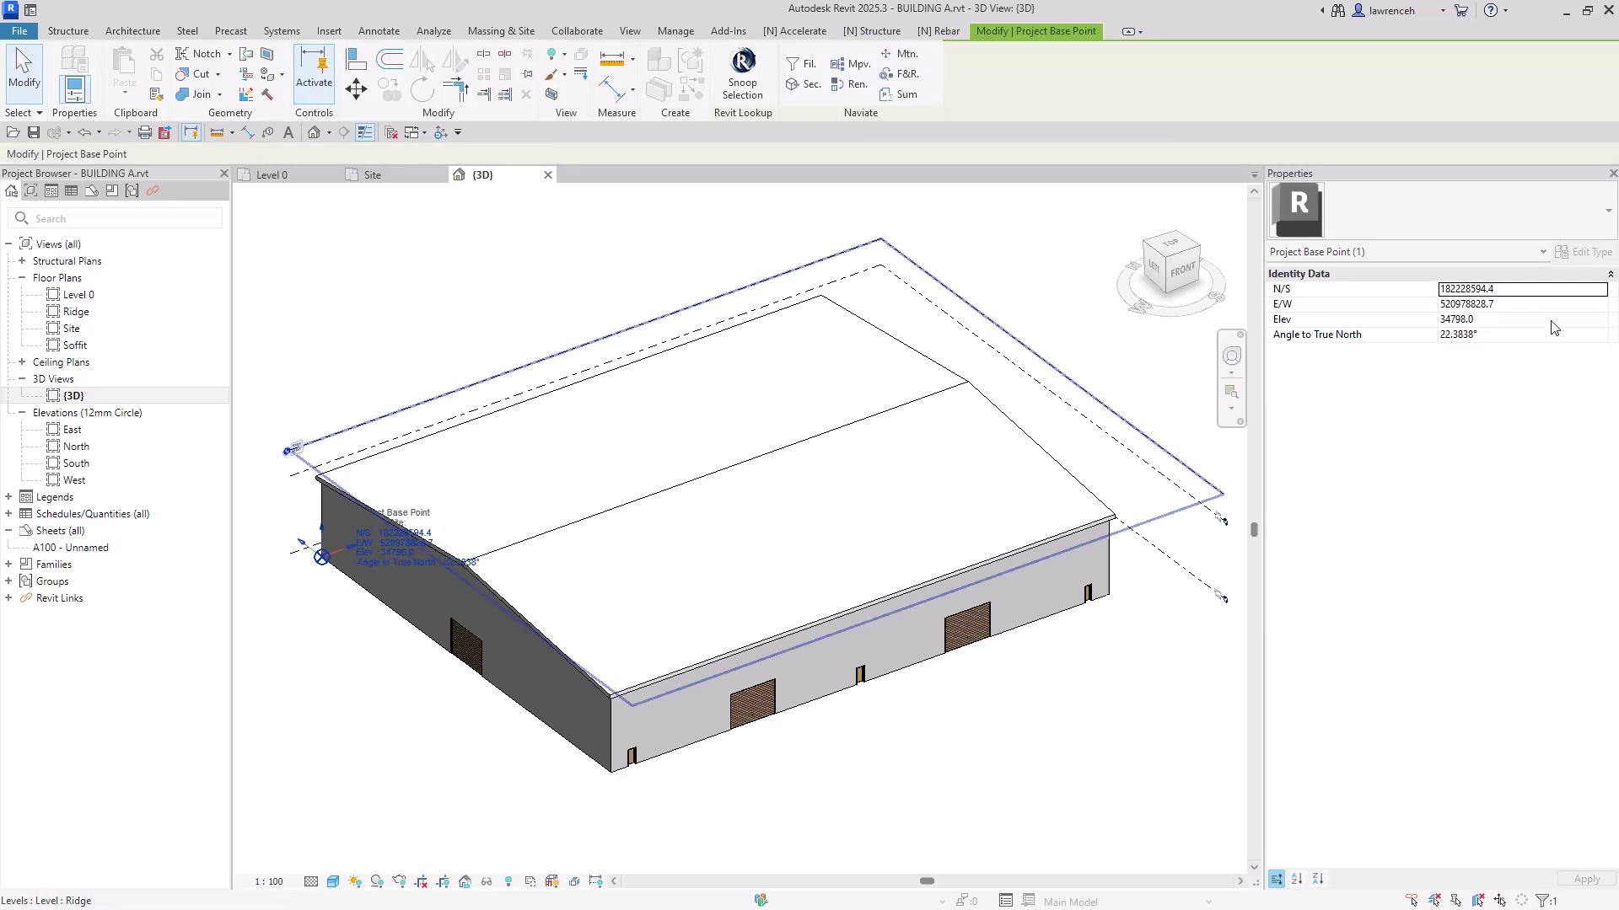
left_click(1475, 335)
left_click(1475, 335)
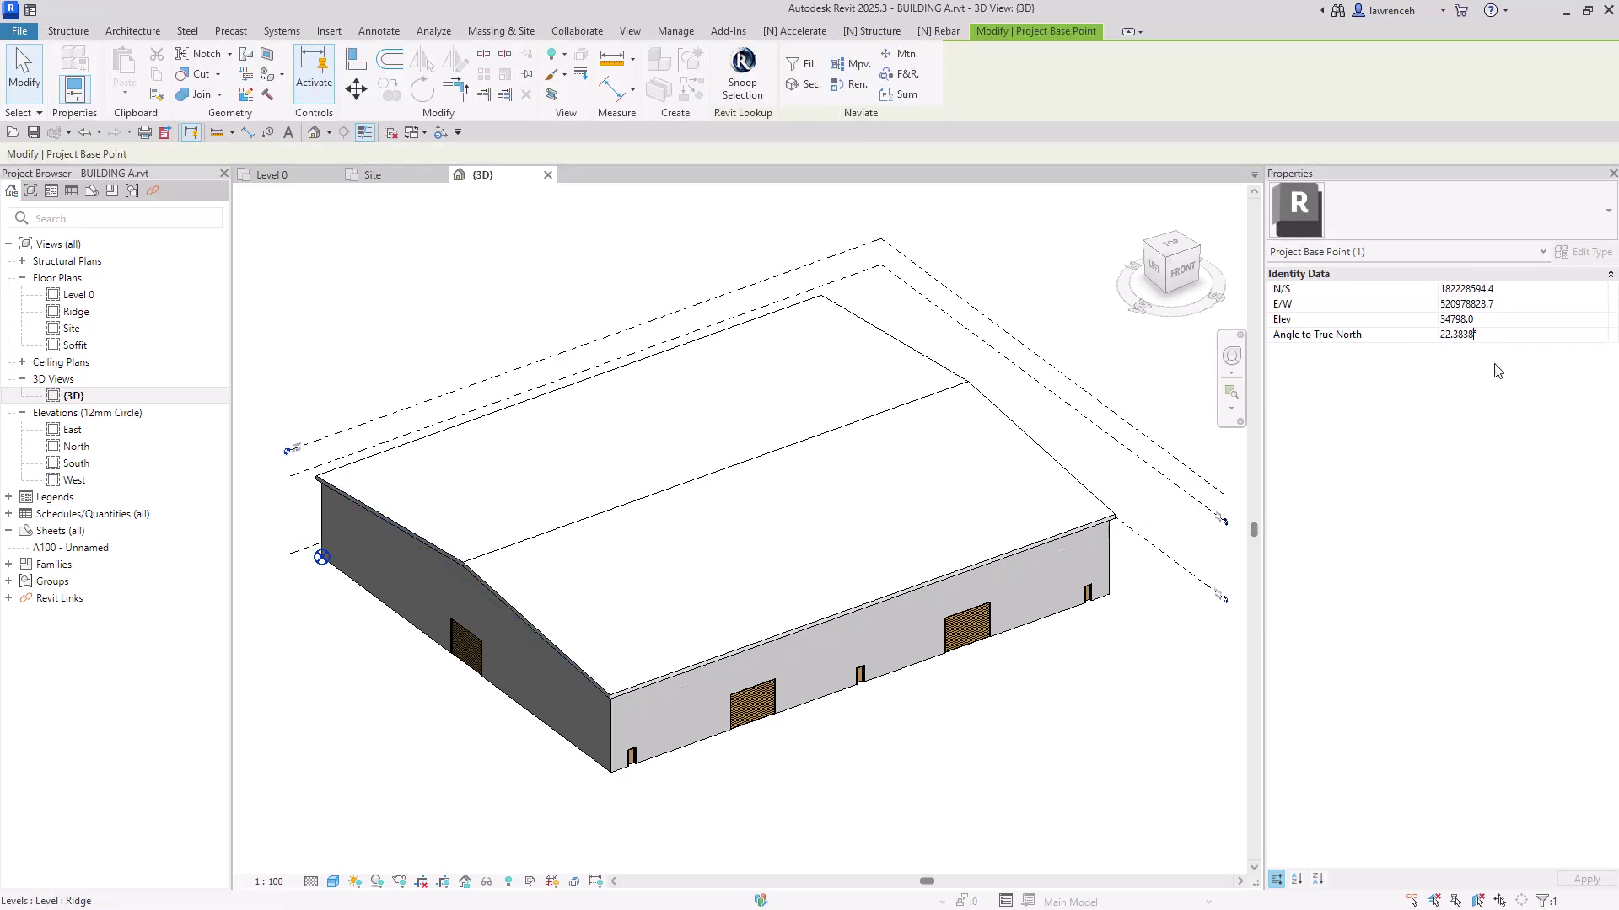
left_click_drag(1475, 336, 1441, 336)
key("alt+Tab")
left_click(935, 588)
left_click_drag(934, 590, 911, 598)
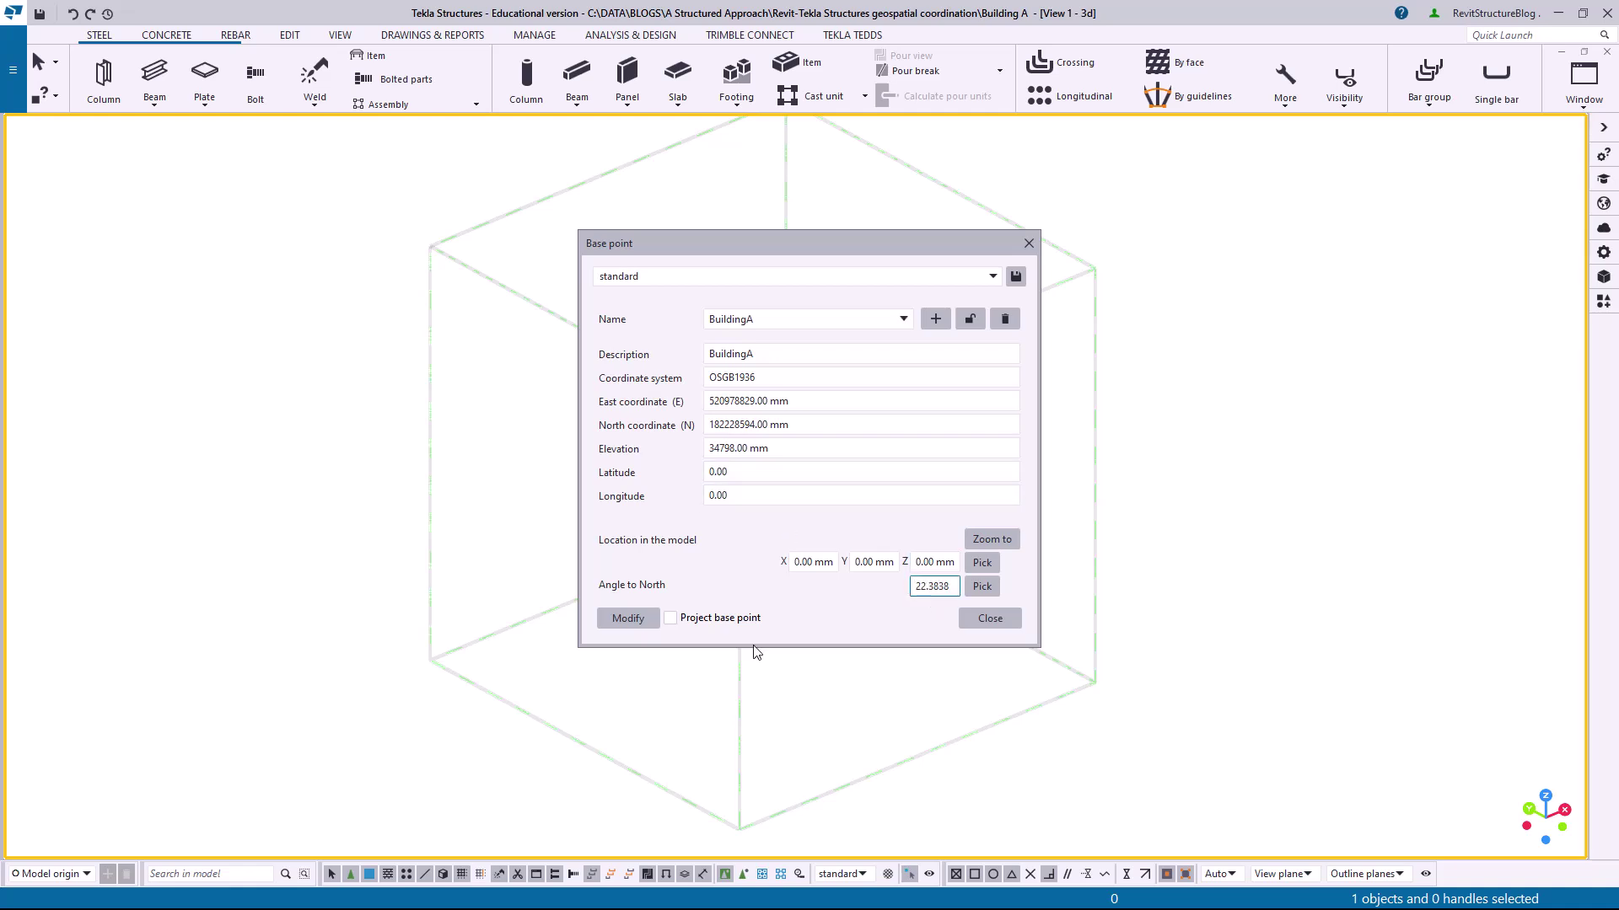
- Make BuildingA the project base point and set it as the current base point of the model
left_click(682, 620)
left_click(990, 618)
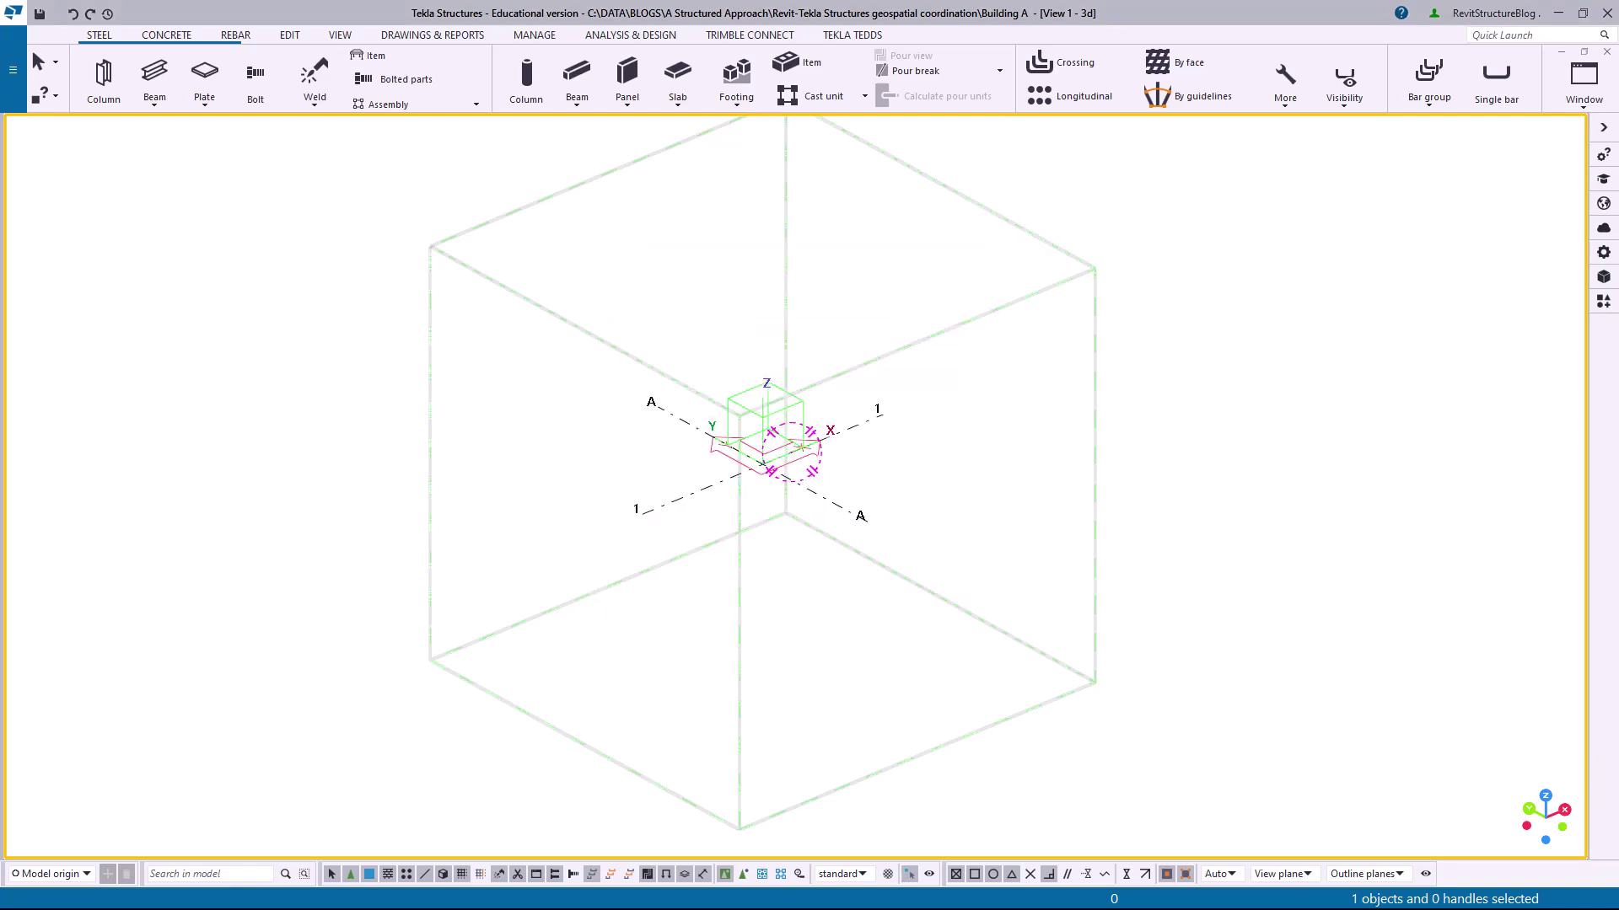
left_click(51, 873)
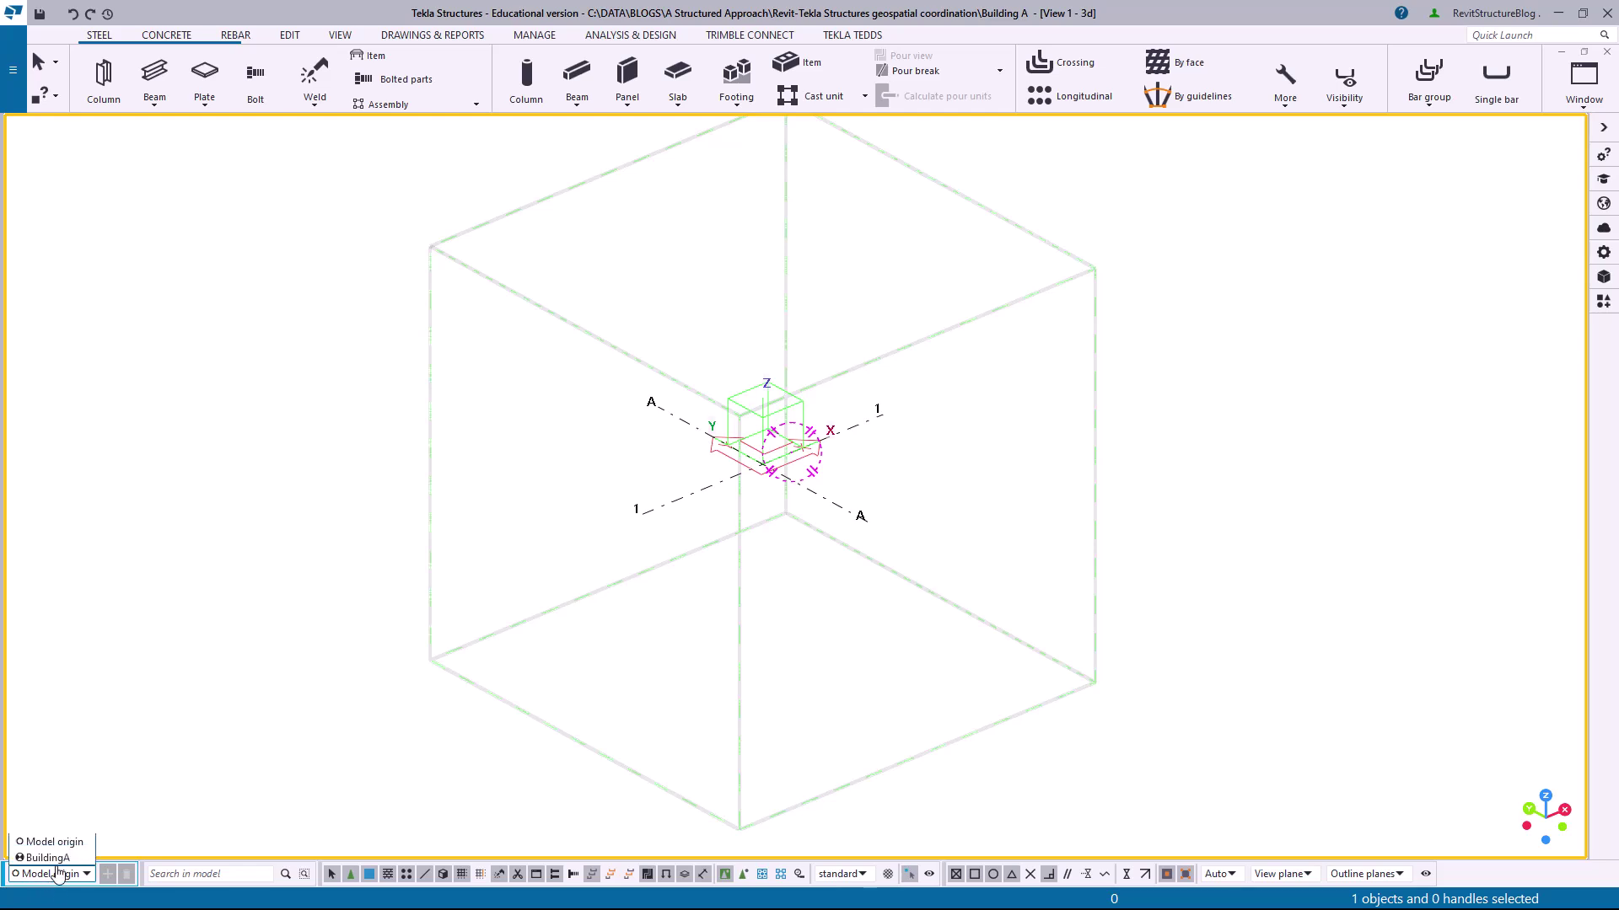
left_click(50, 859)
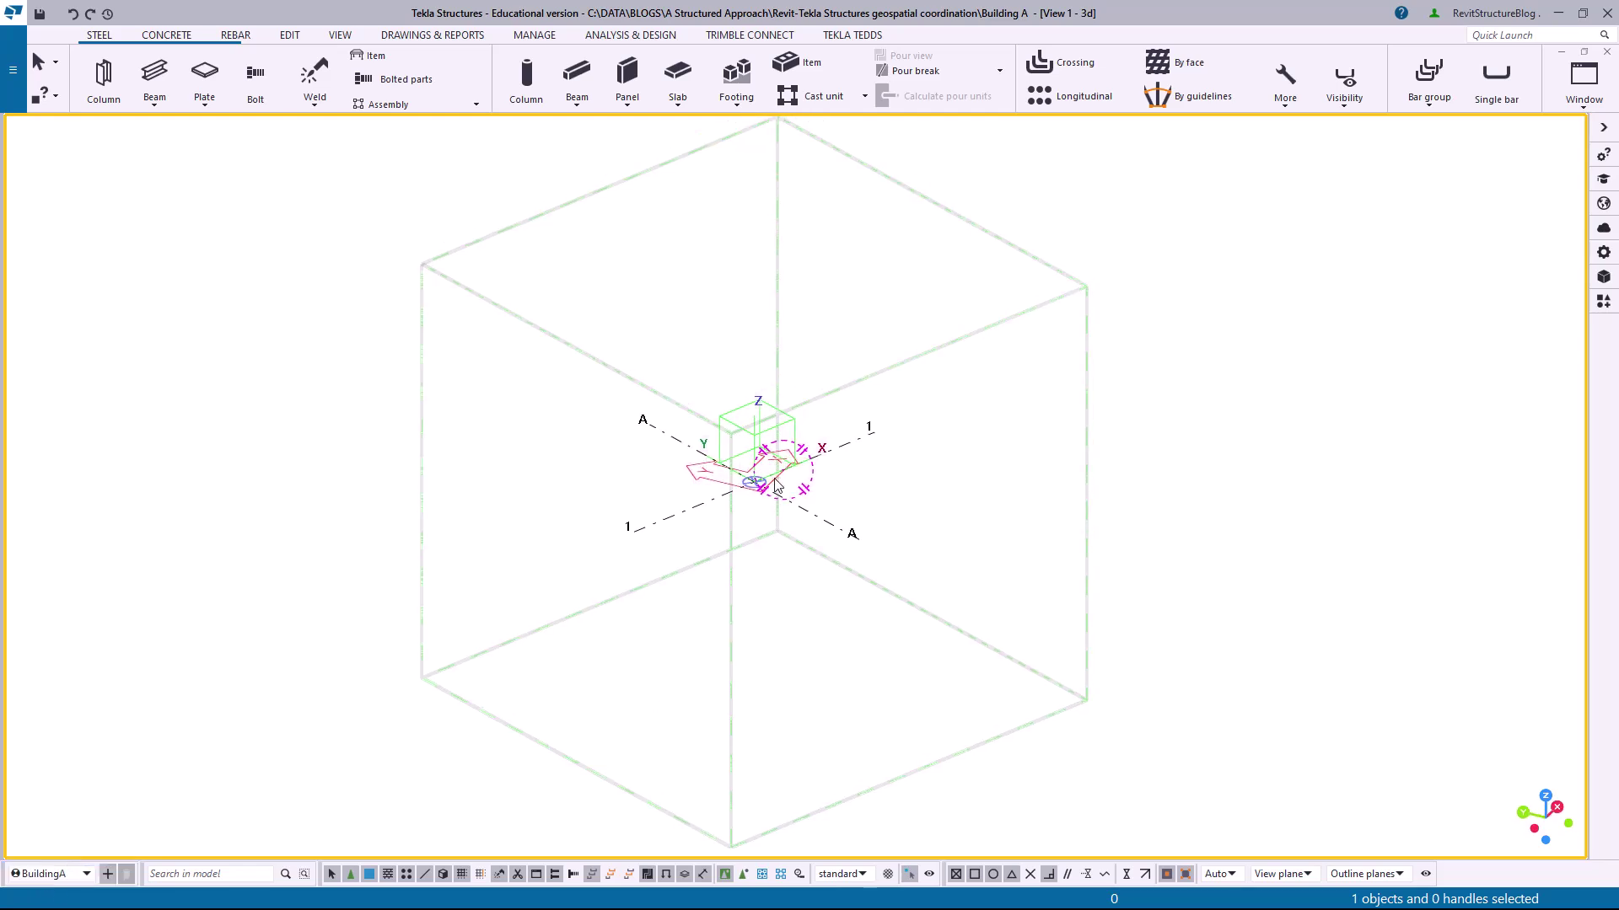
middle_click_drag(655, 536, 767, 470, "ctrl")
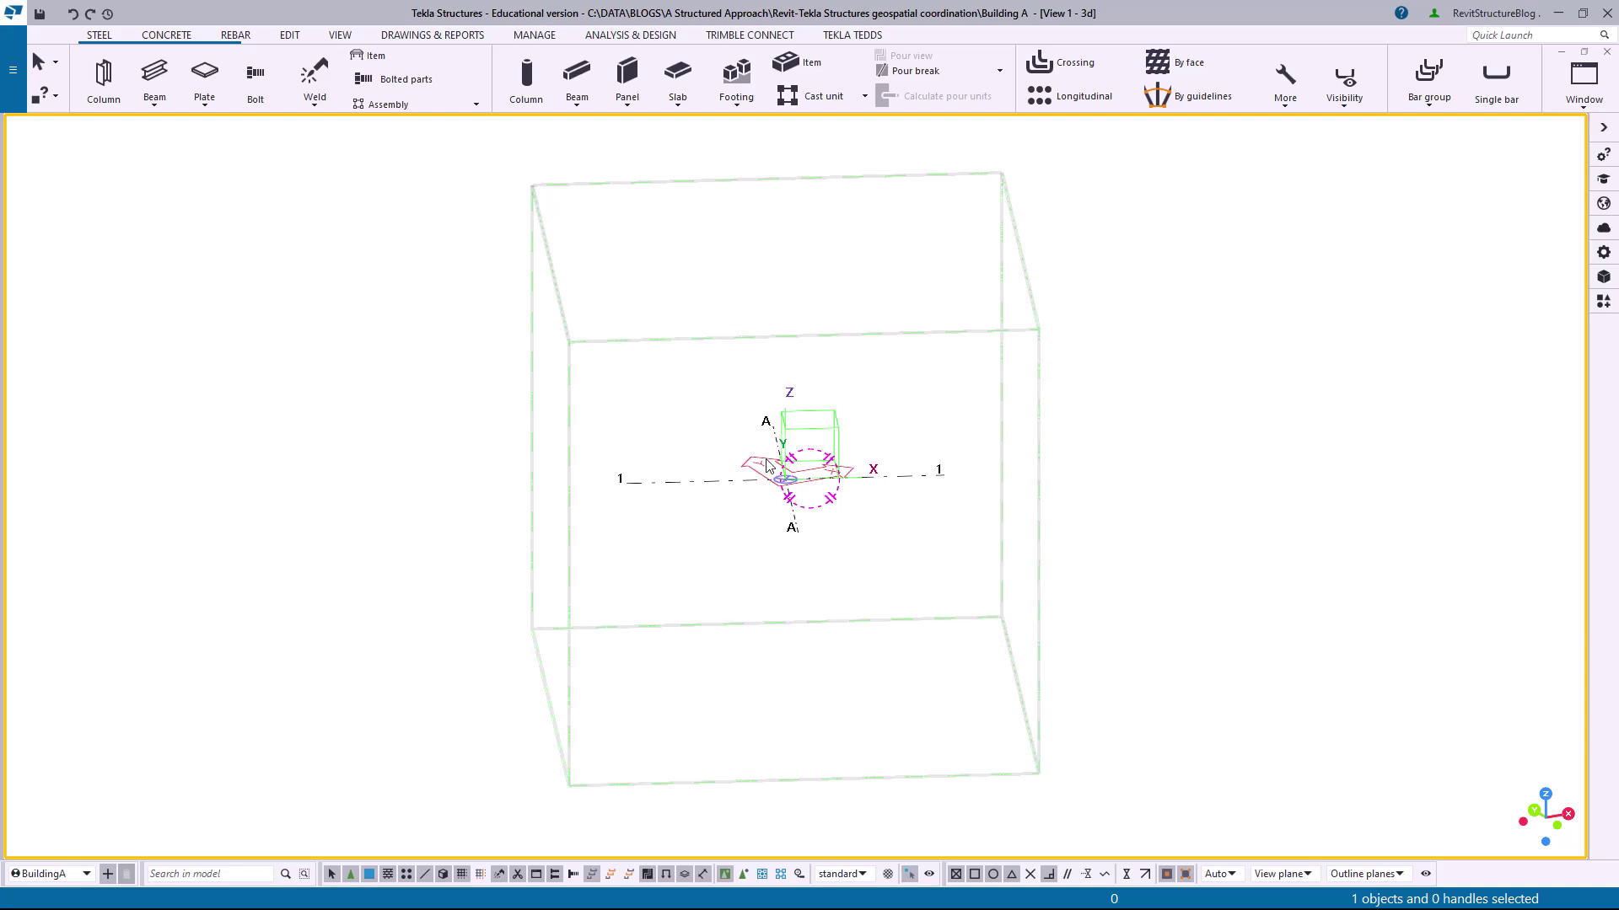
- Start adding a reference model and choose BUILDING A.ifc as its file
left_click(1604, 279)
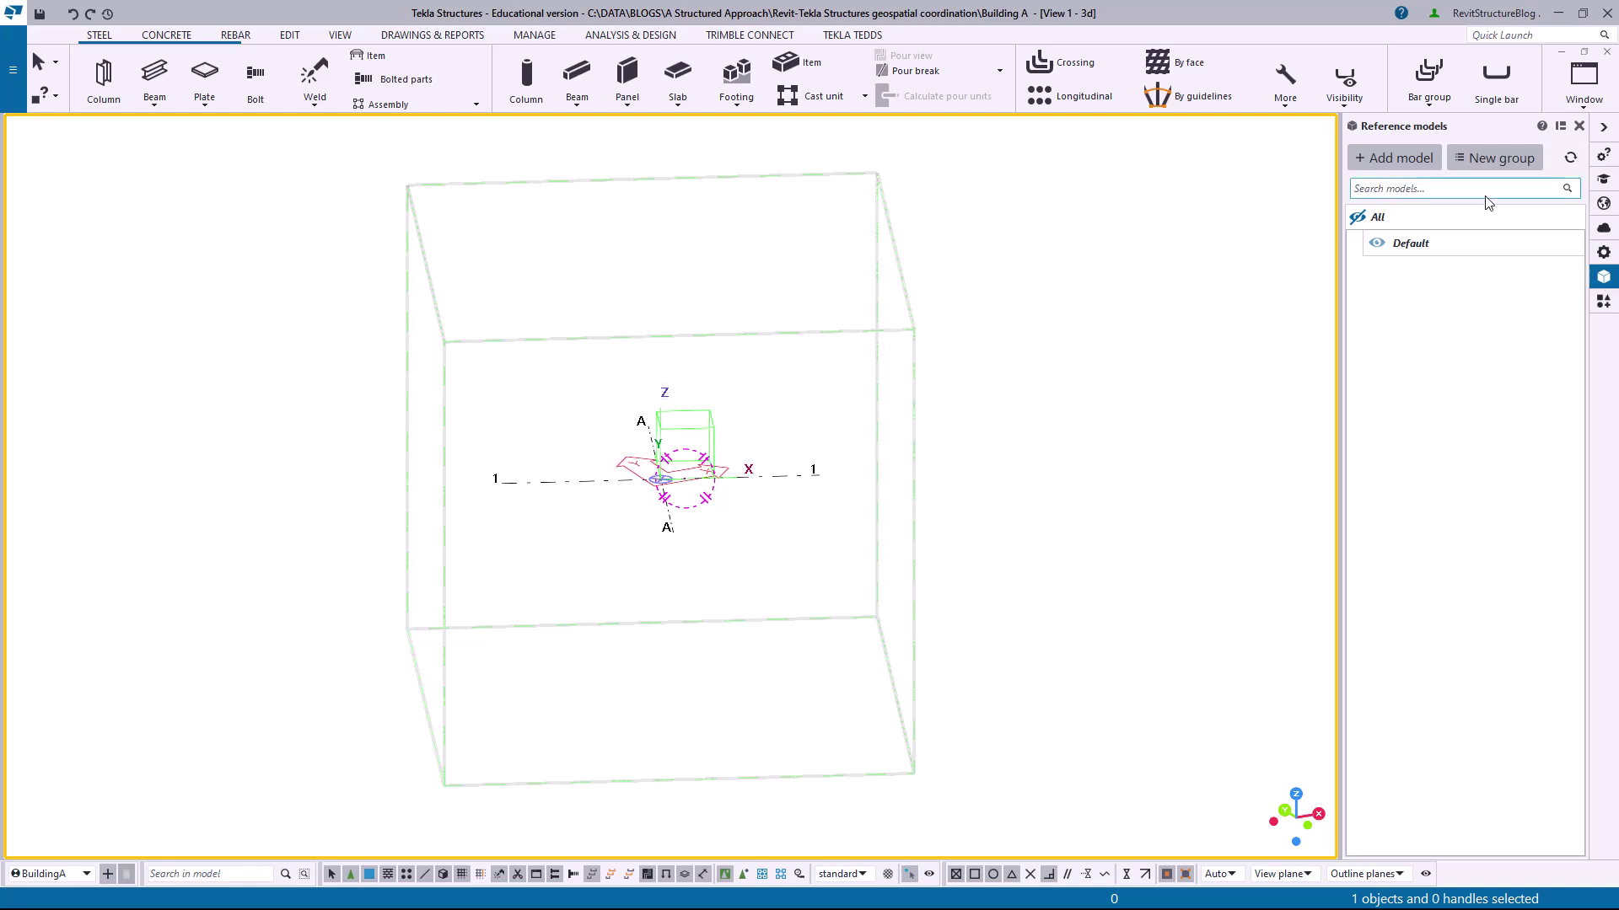
left_click(1419, 161)
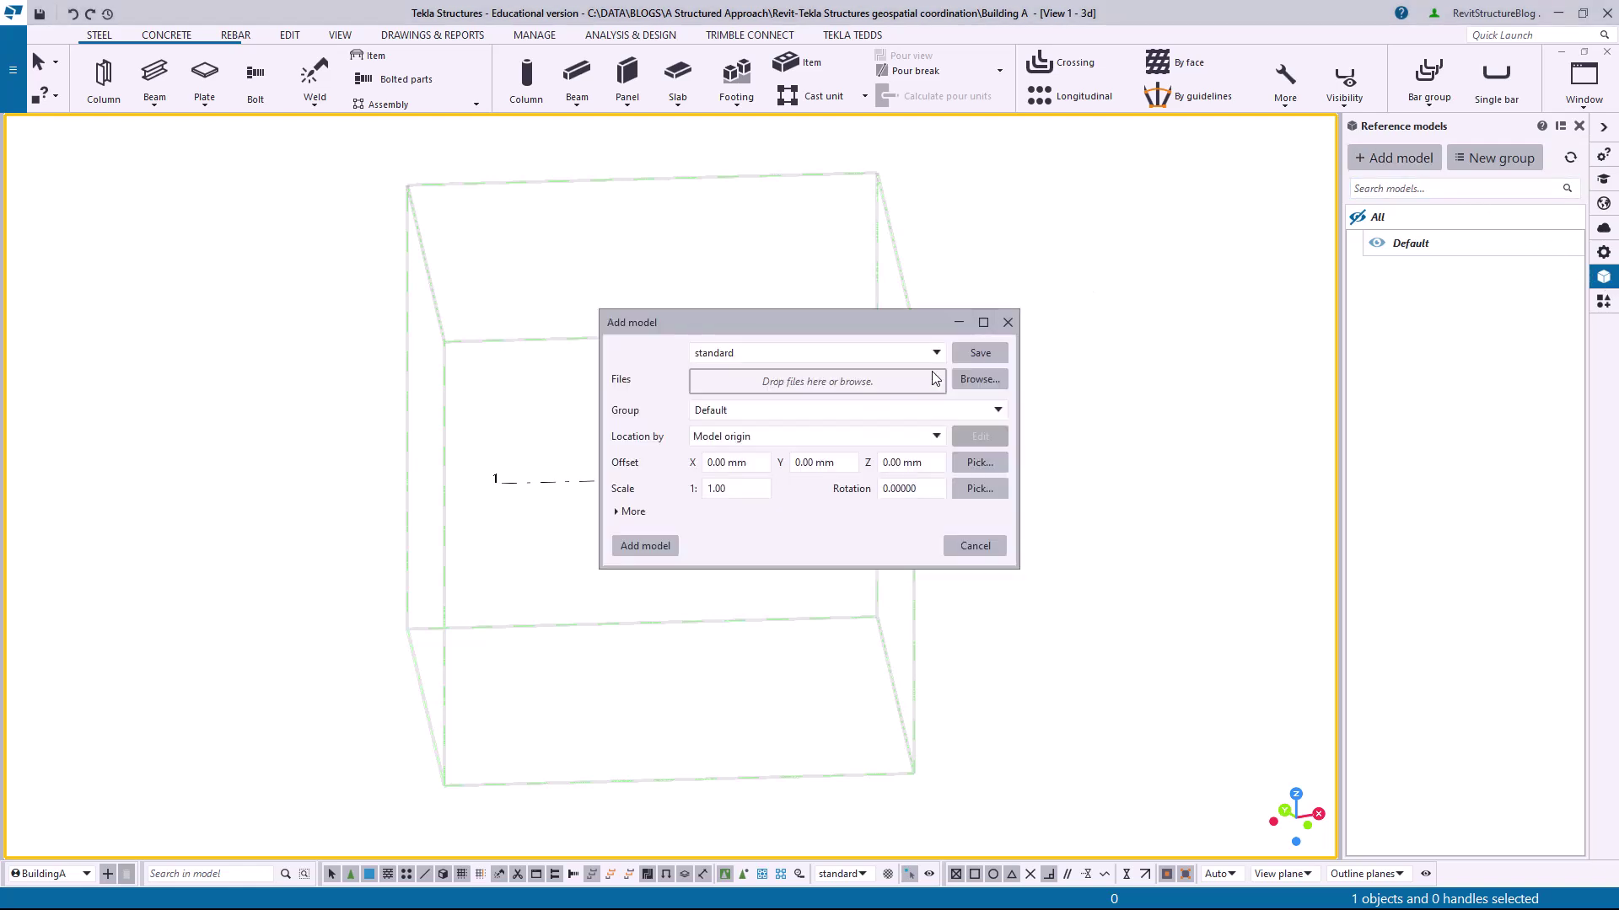
left_click(971, 386)
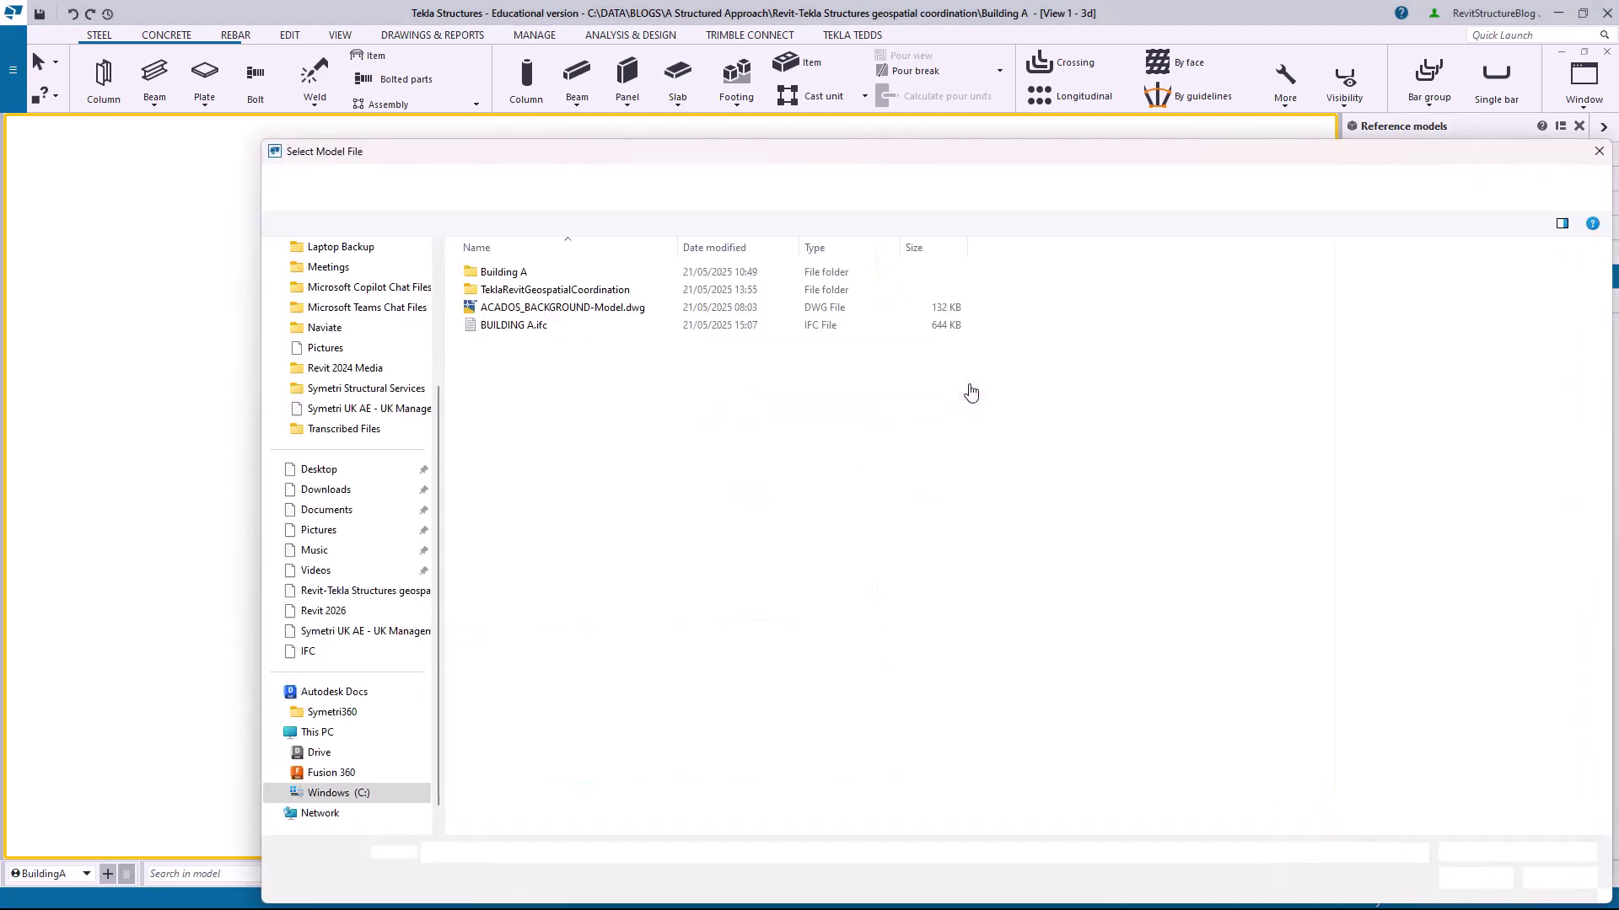
left_click(516, 326)
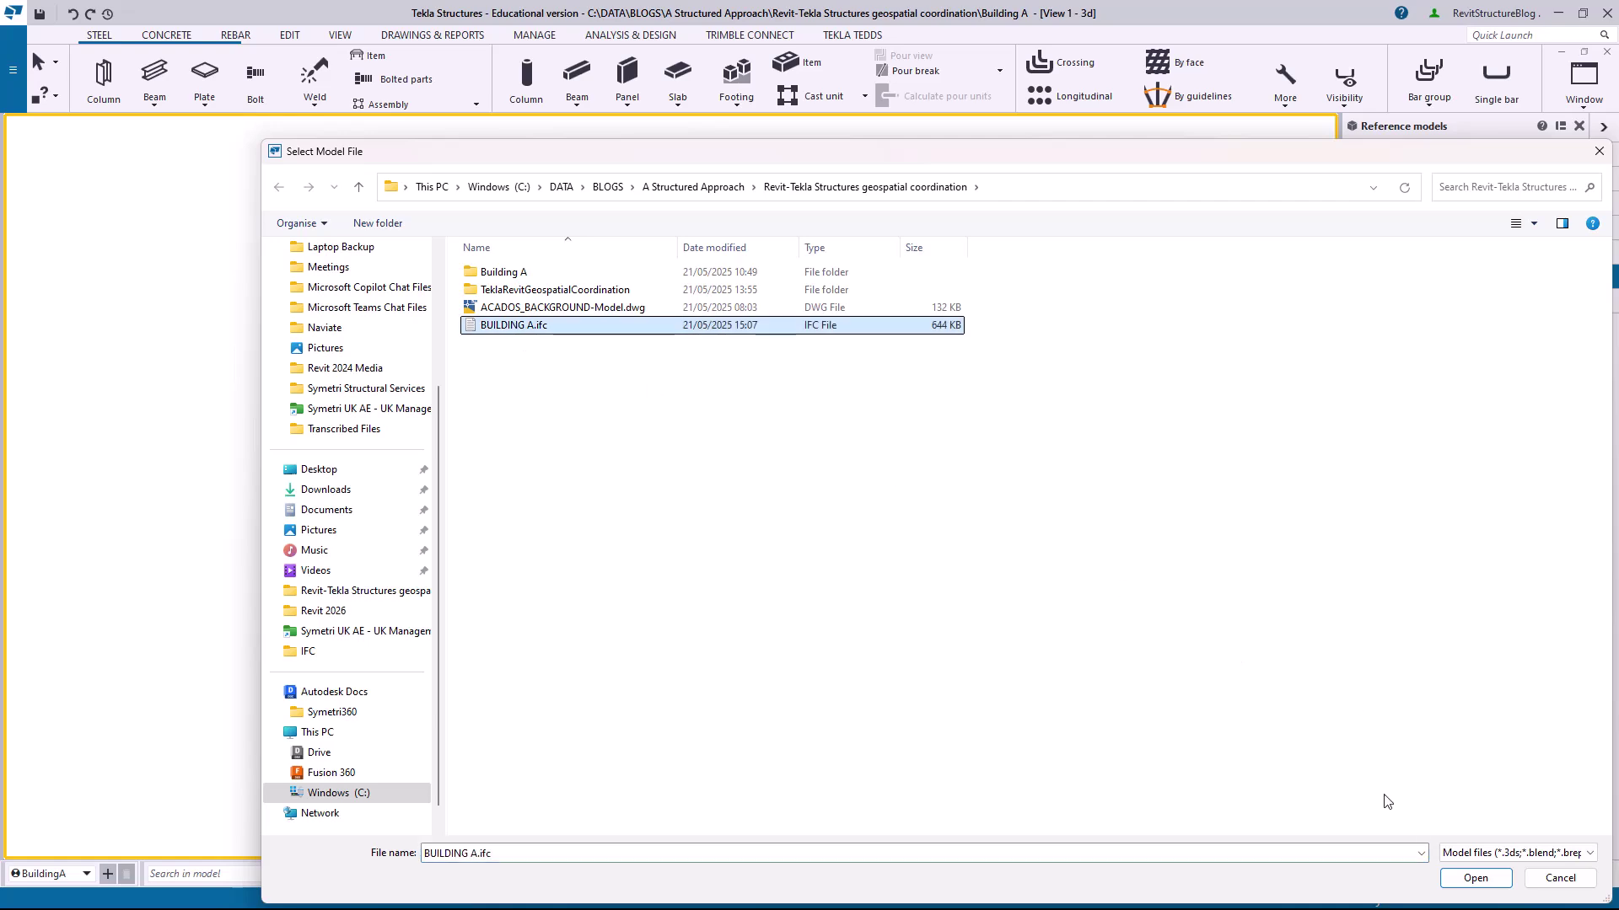
left_click(1460, 879)
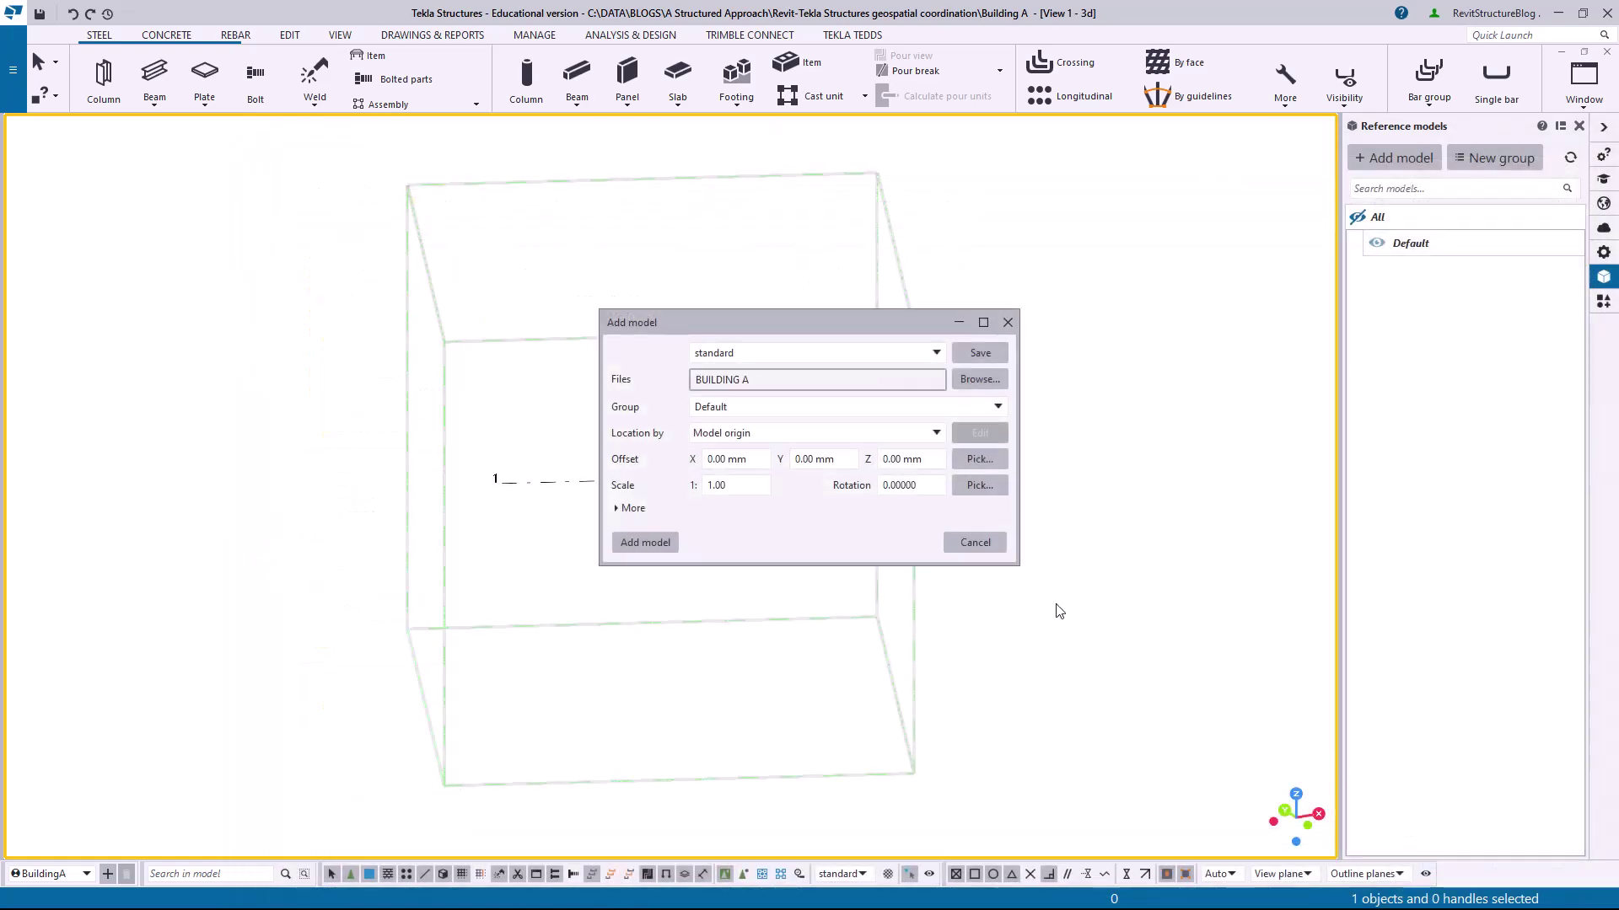
- Locate the reference model by base point BuildingA and insert it into the model
left_click(721, 434)
left_click(790, 497)
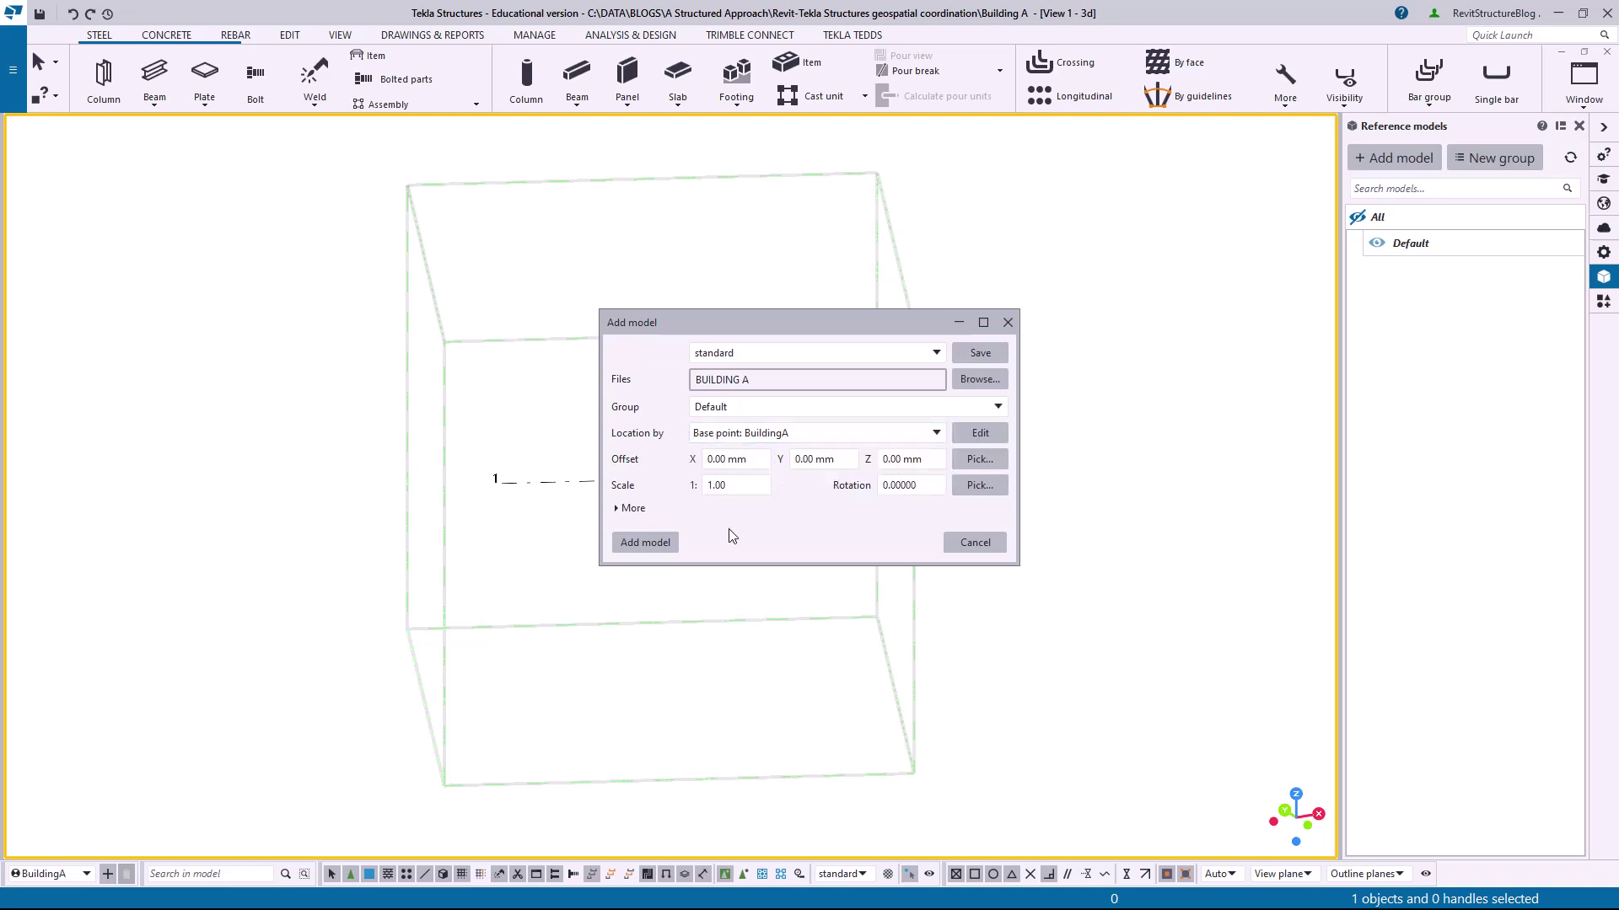
left_click(655, 549)
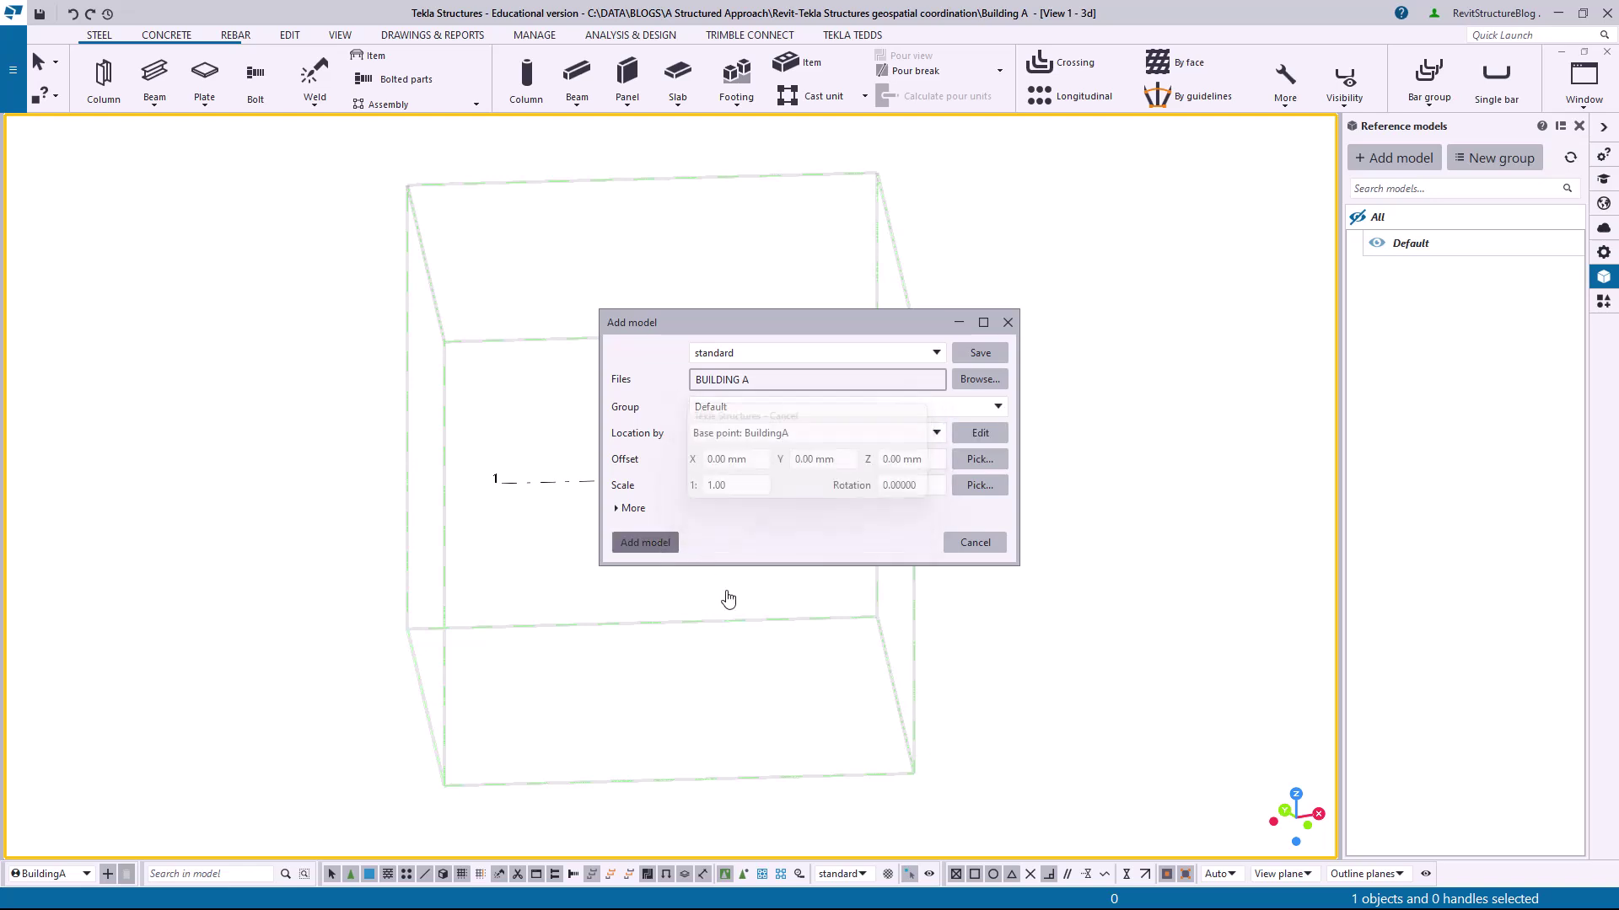
left_click(770, 492)
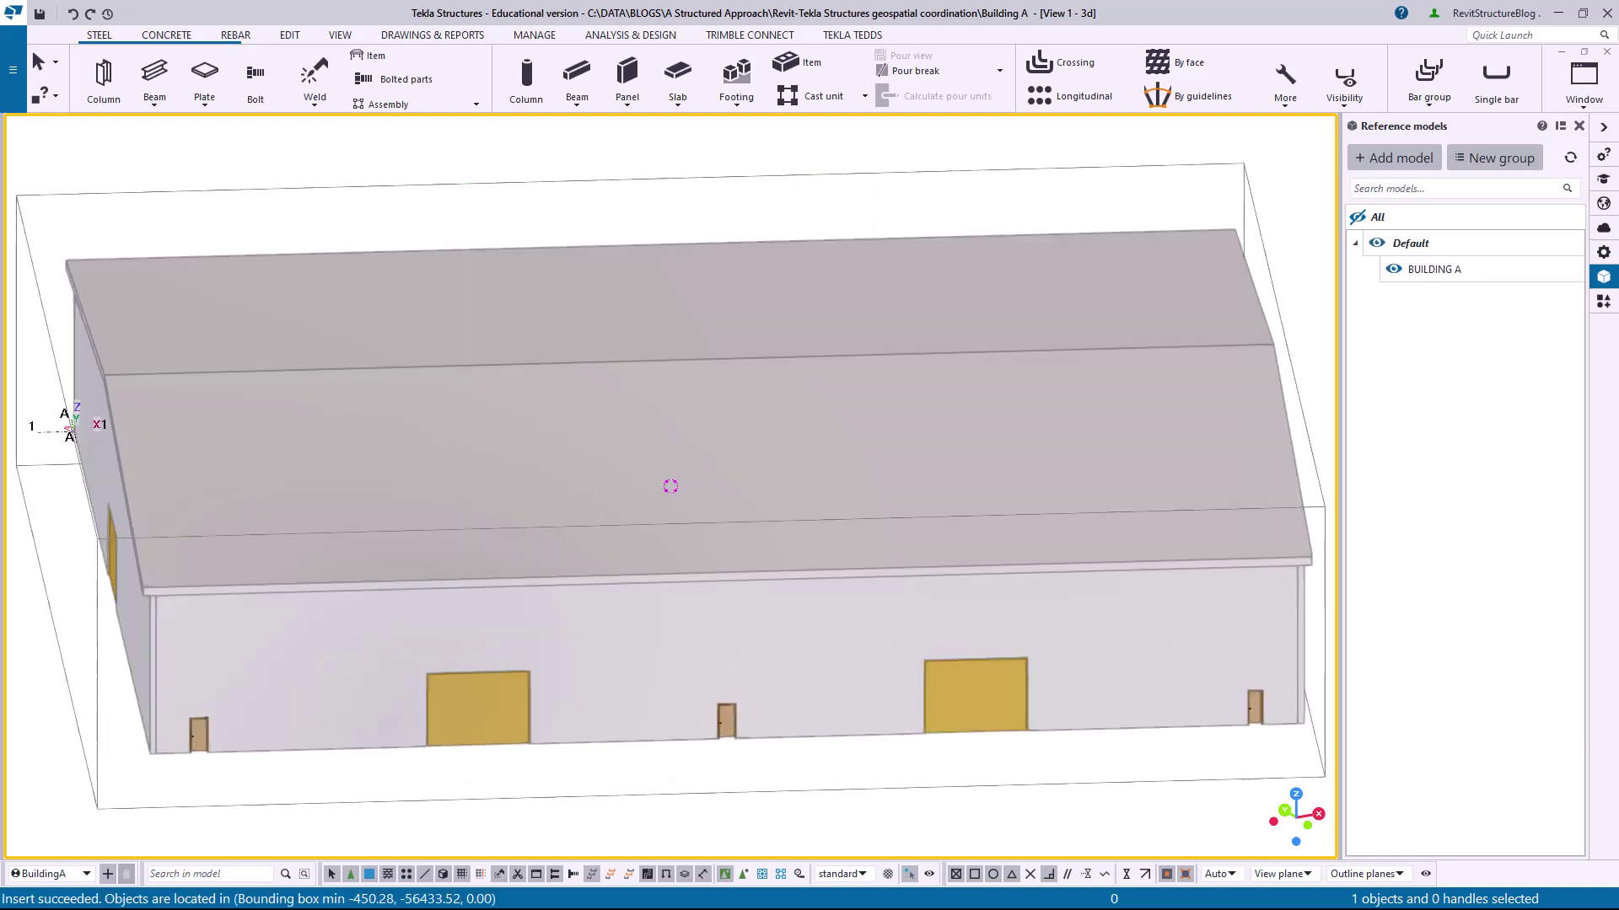
middle_click_drag(736, 435, 979, 647, "ctrl")
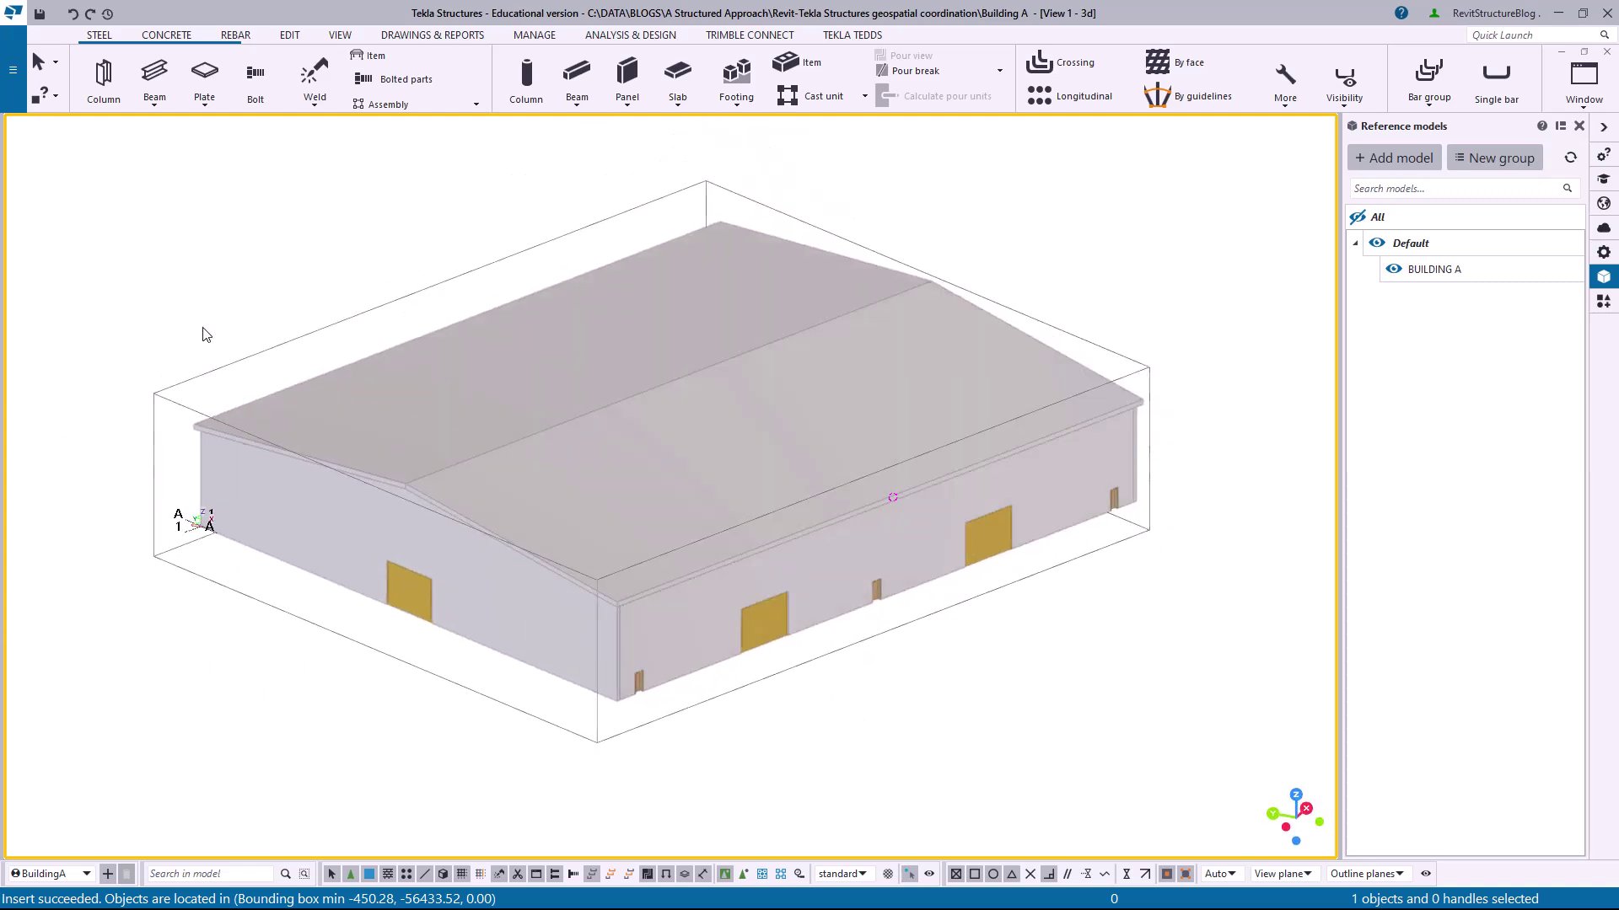
- Inquire the point coordinates of the building's near bottom wall corner
left_click(55, 95)
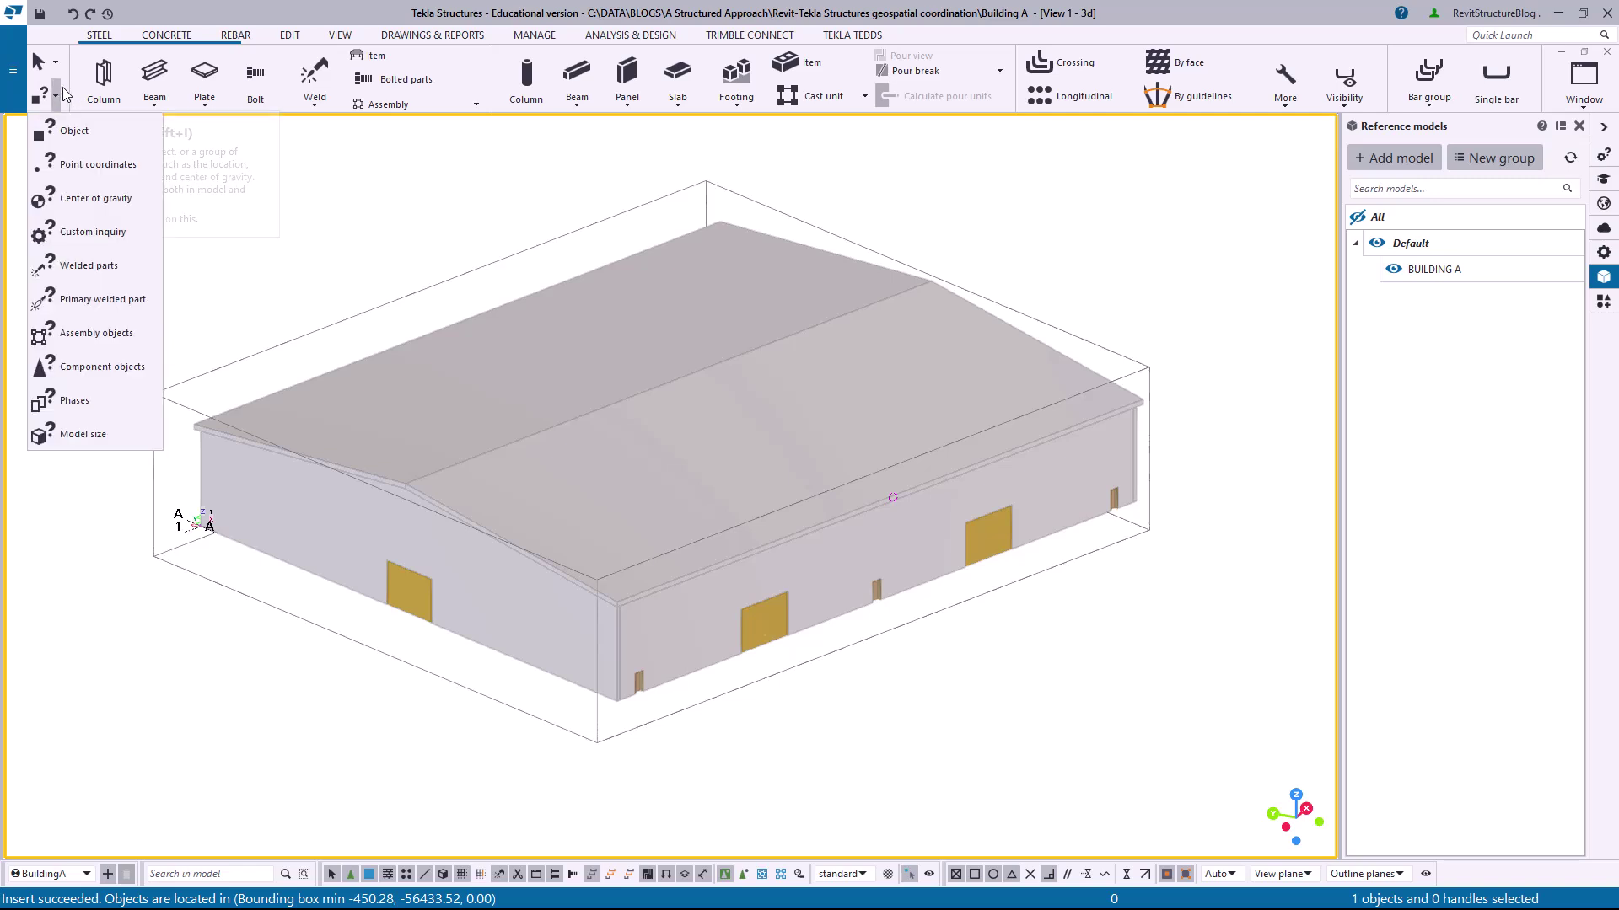
left_click(113, 167)
scroll(643, 737, "up", 4)
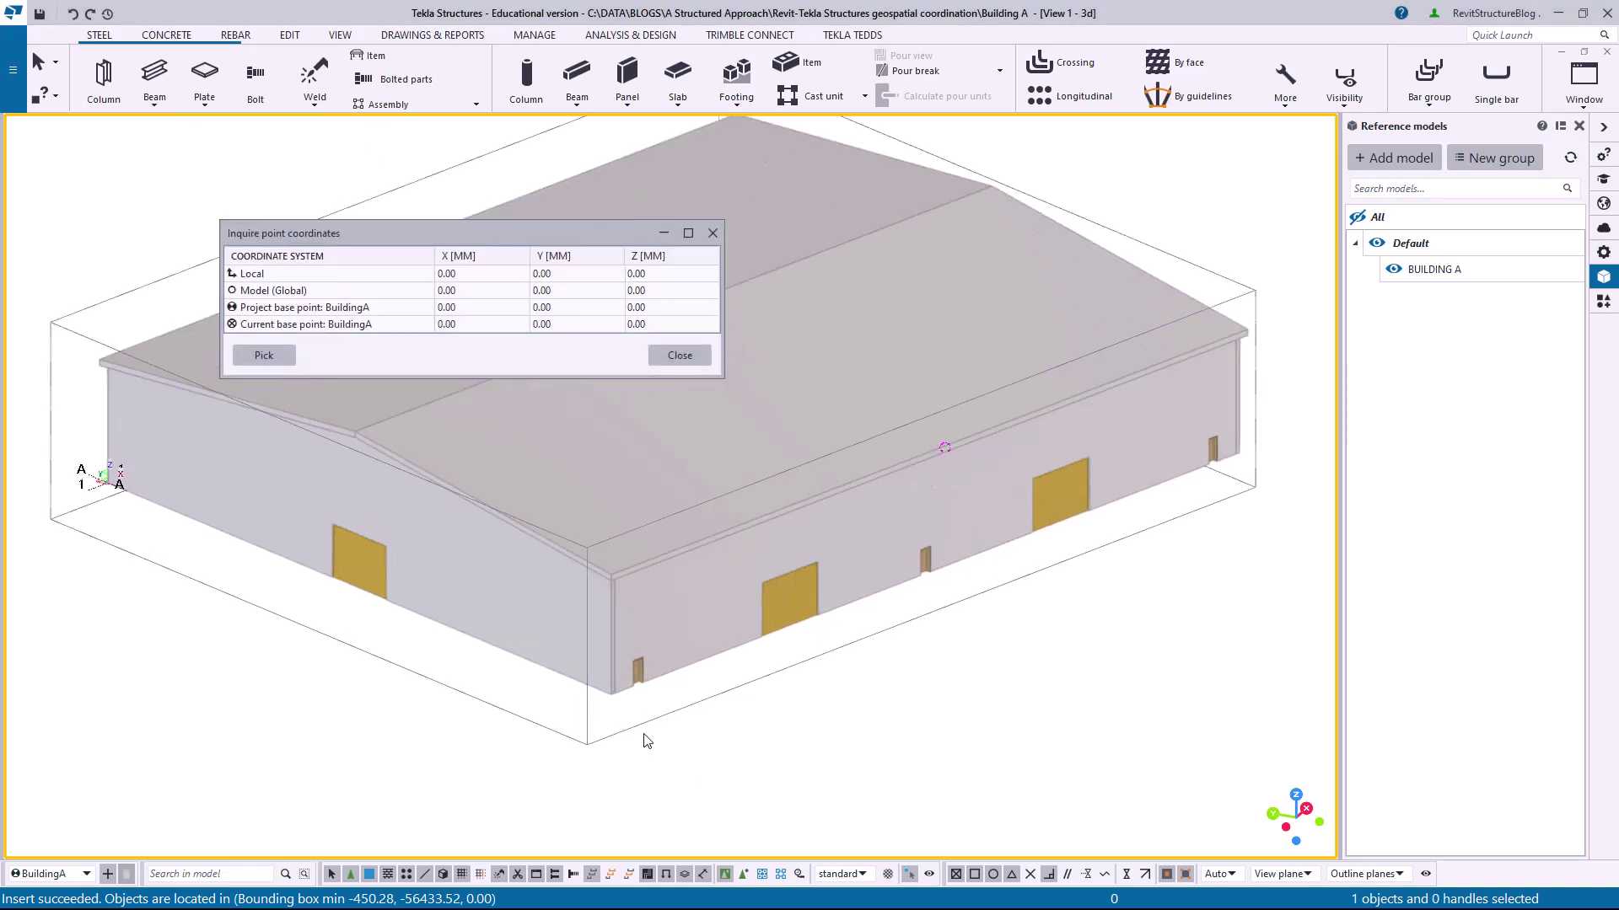
scroll(619, 708, "up", 3)
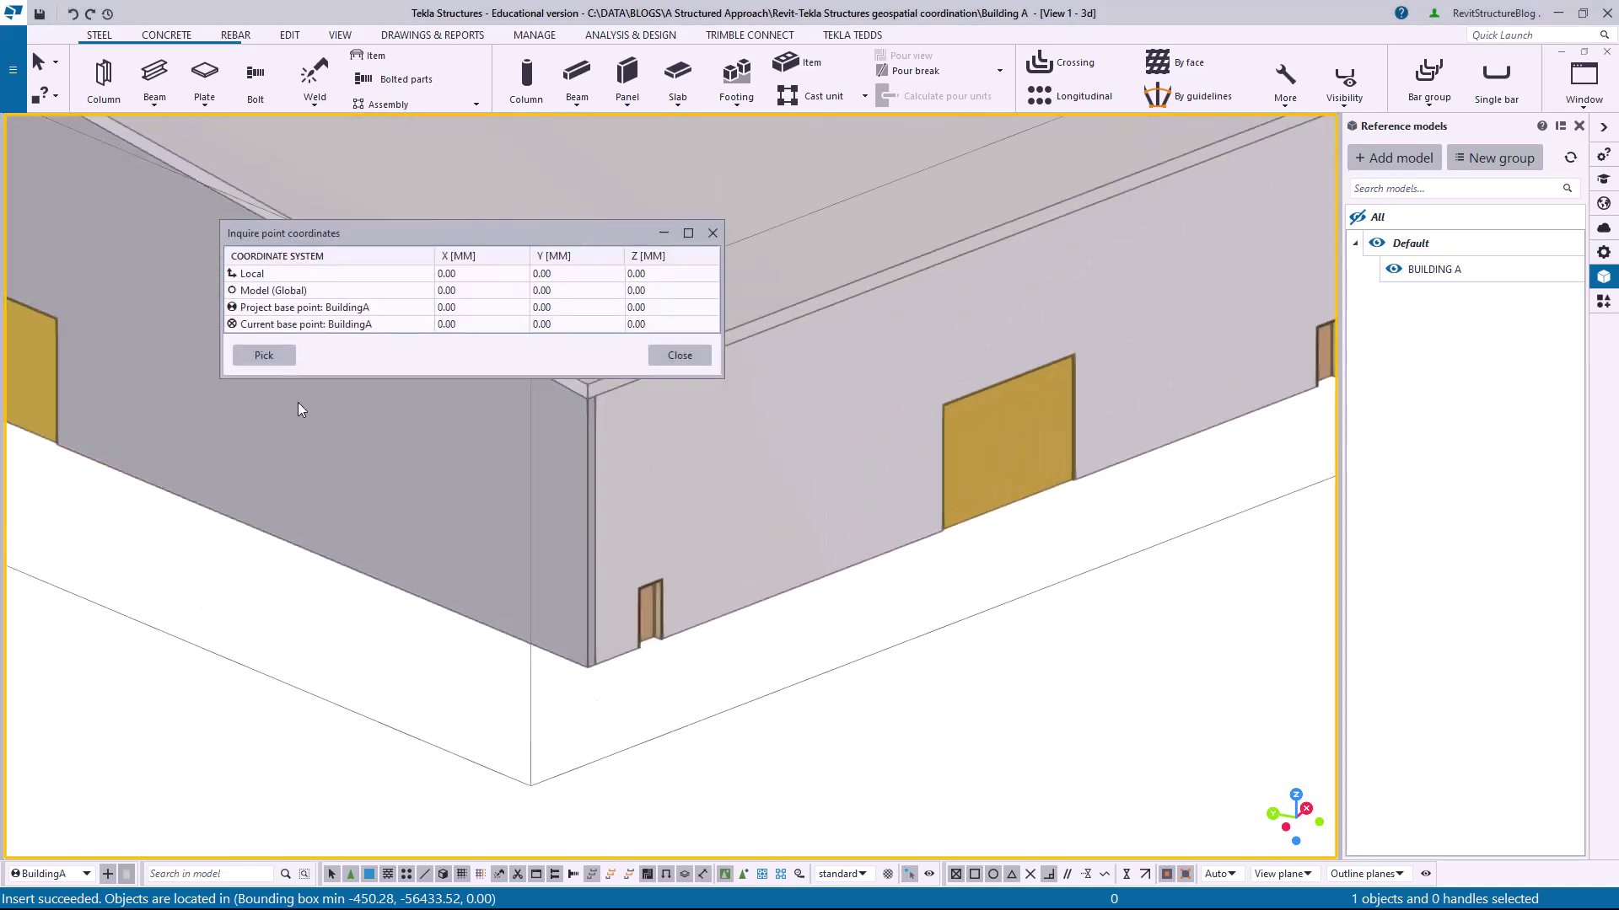
left_click(271, 363)
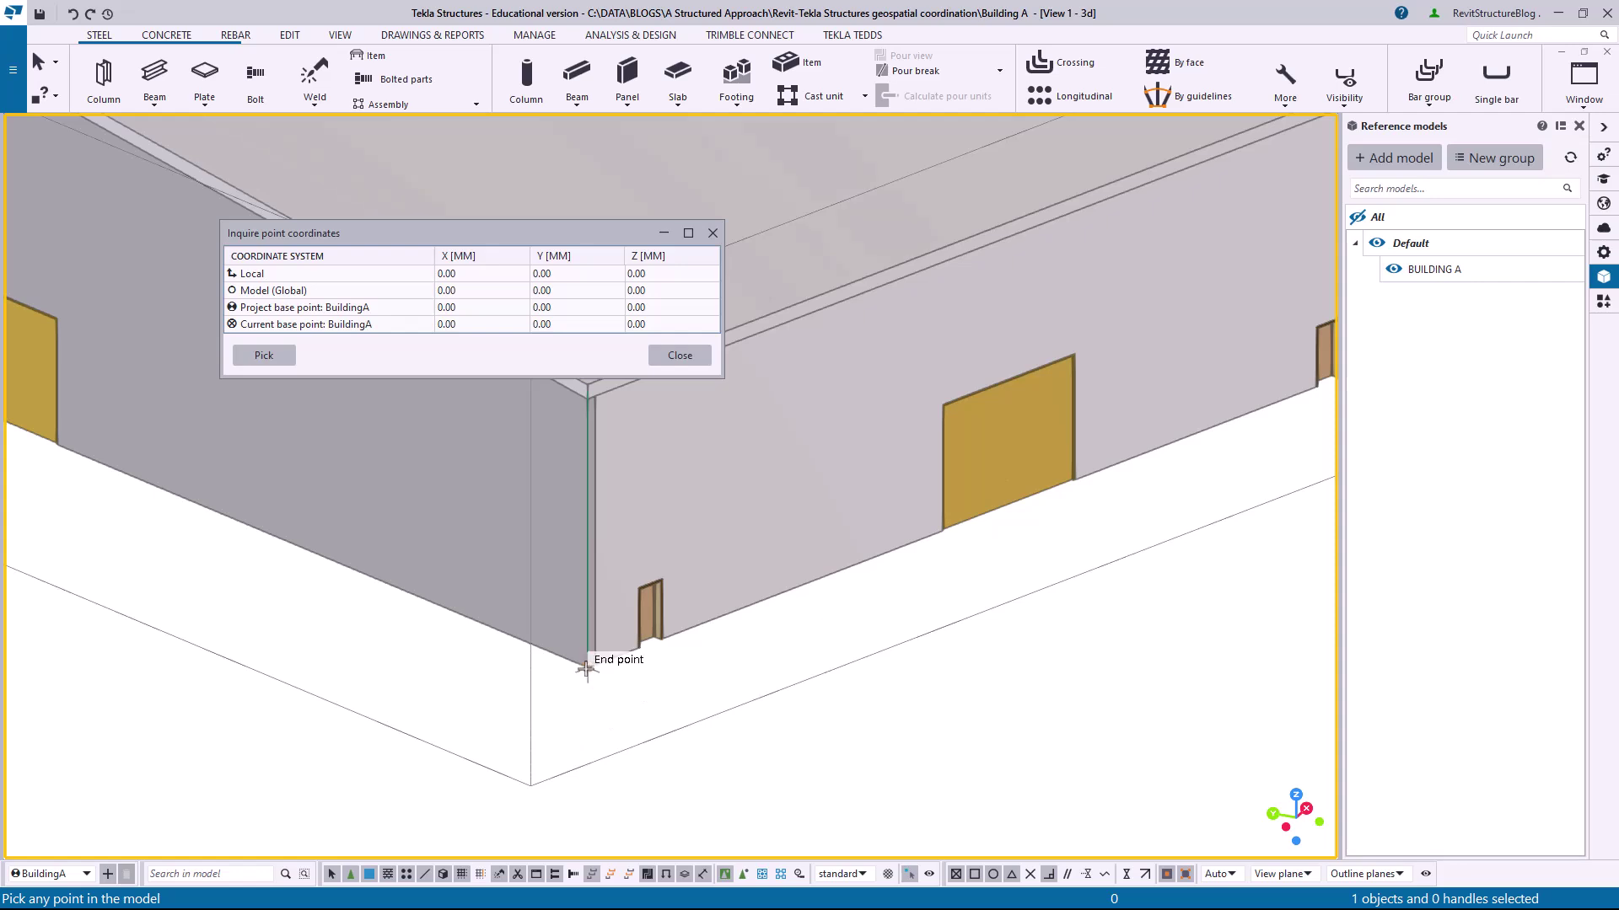
left_click(606, 715)
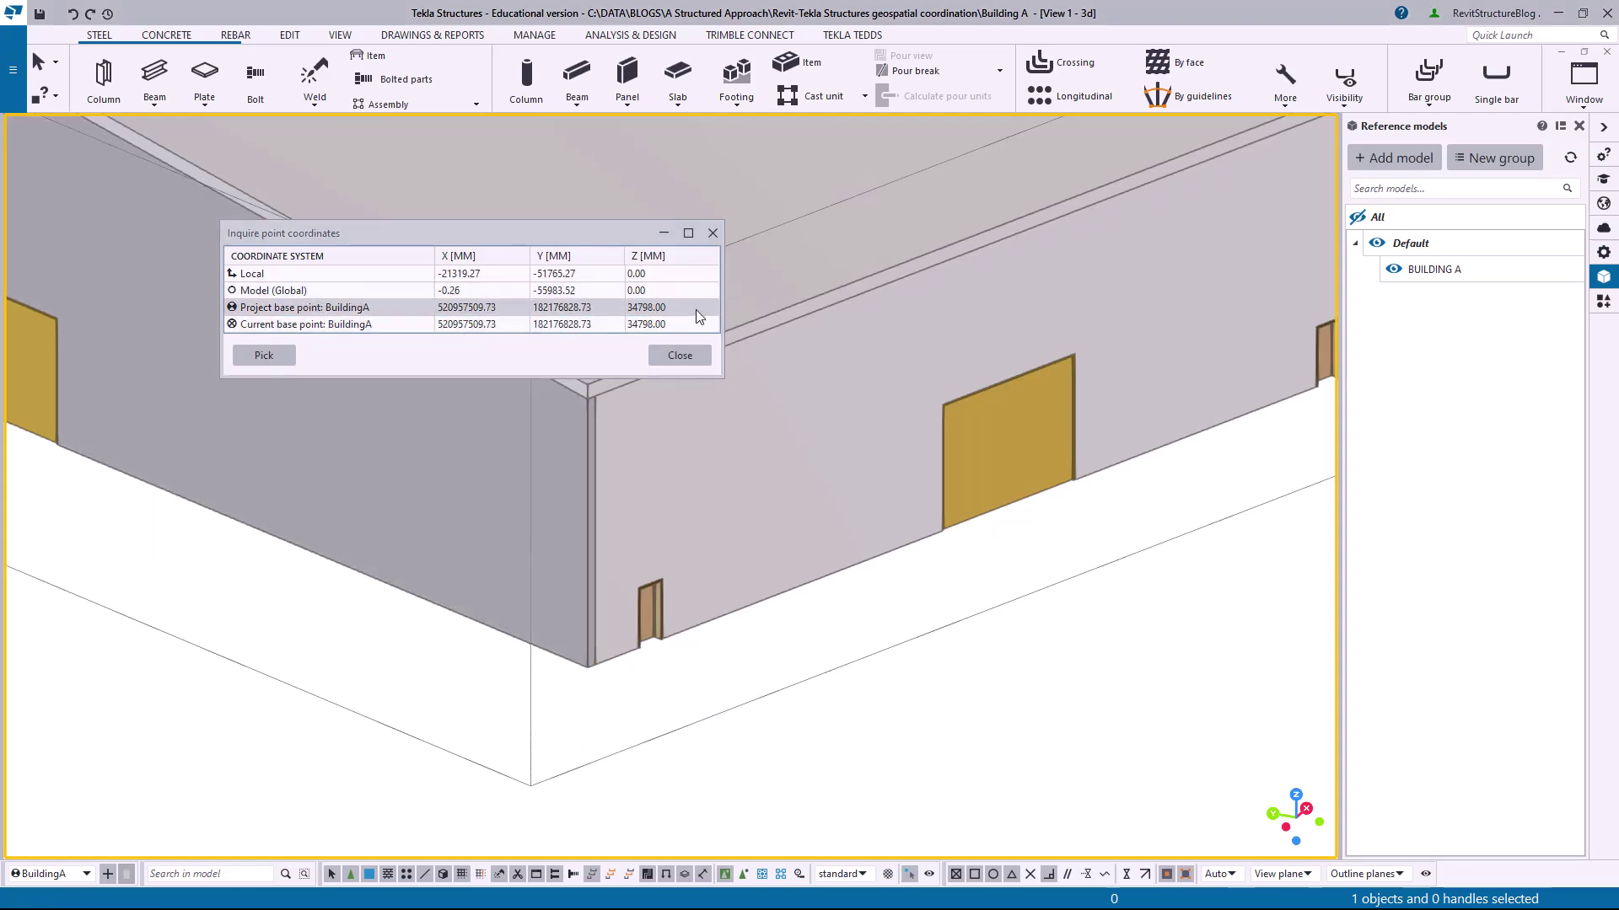
left_click(681, 358)
- Model a steel beam under the gable roof edge from the eave above the base point to the ridge, expanding the work area
scroll(801, 618, "down", 10)
middle_click_drag(808, 613, 528, 651)
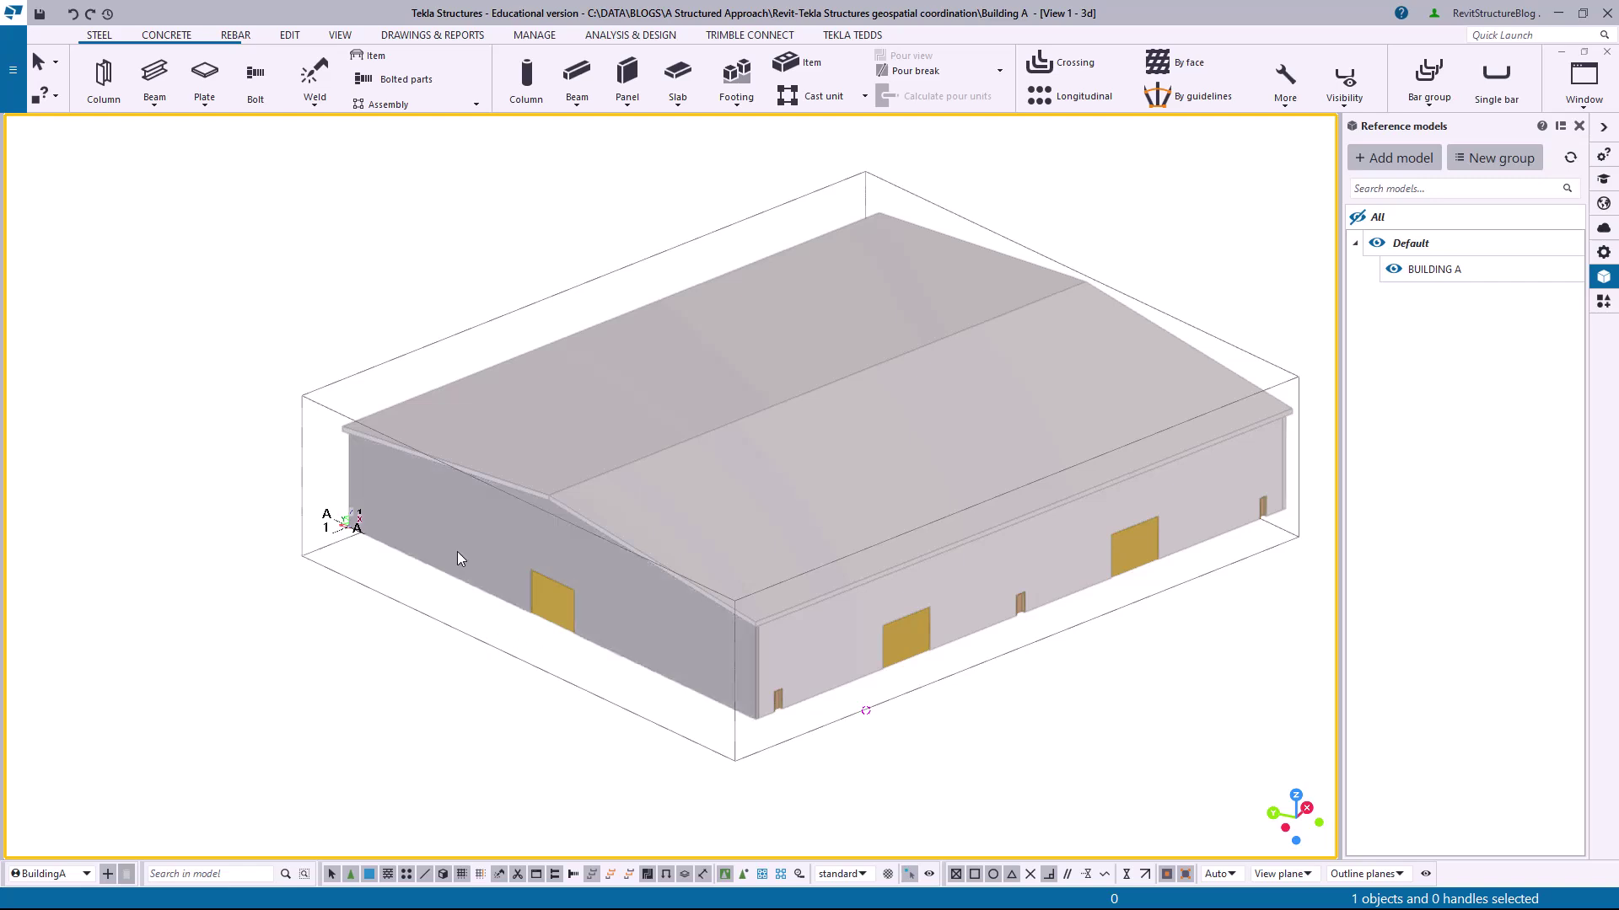
left_click(154, 74)
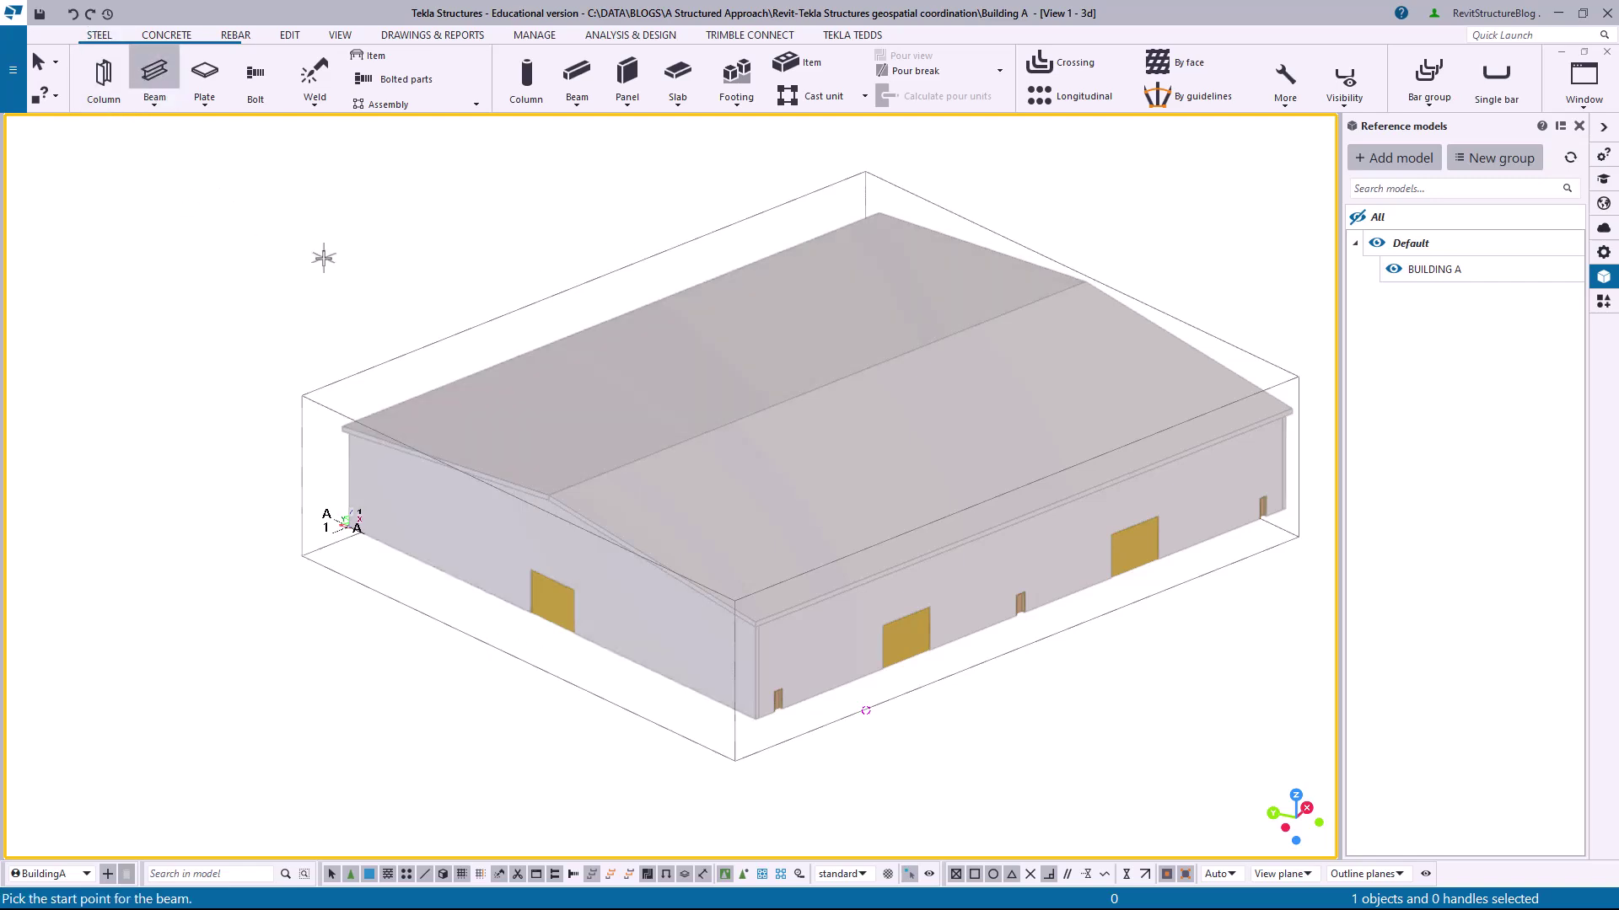
scroll(341, 434, "up", 3)
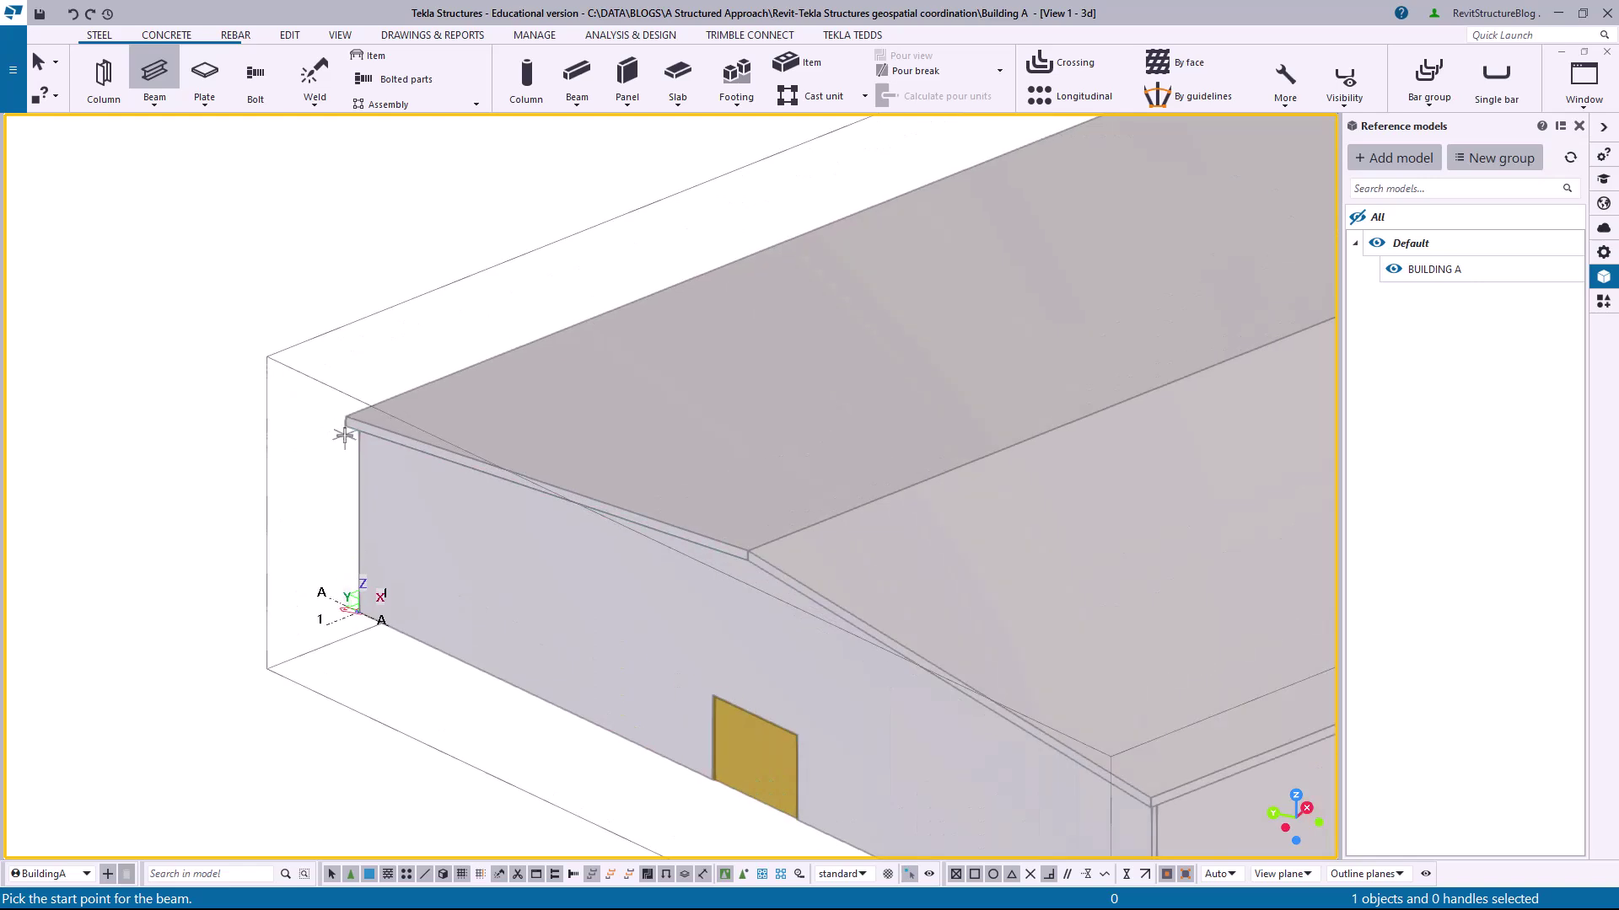
scroll(339, 430, "up", 3)
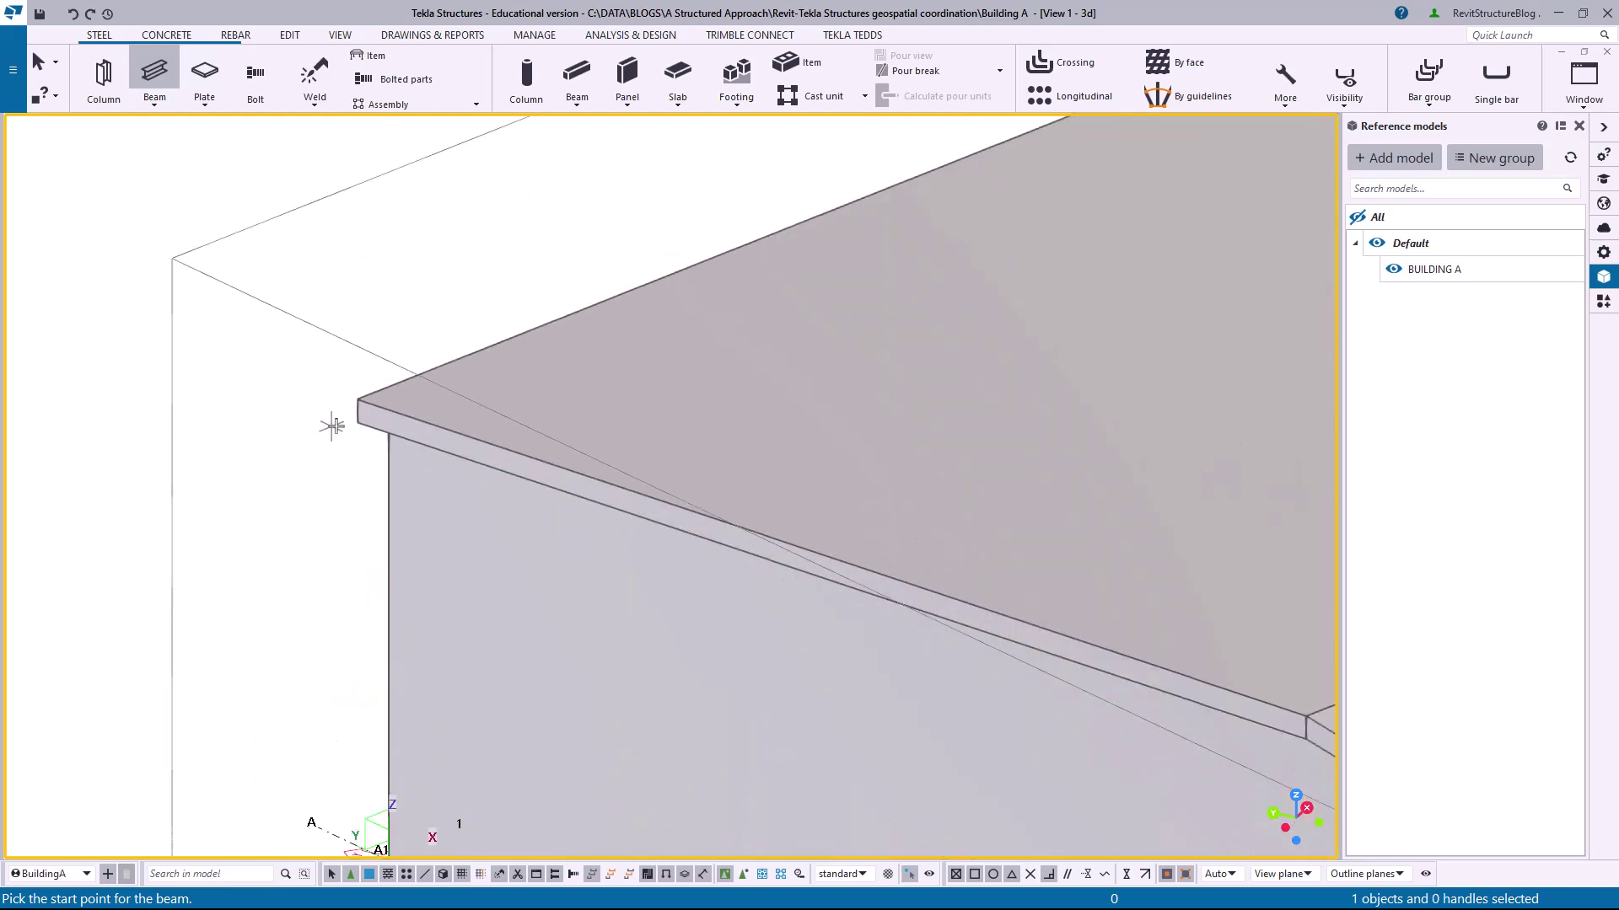
left_click(361, 424)
scroll(362, 424, "down", 3)
scroll(742, 582, "up", 5)
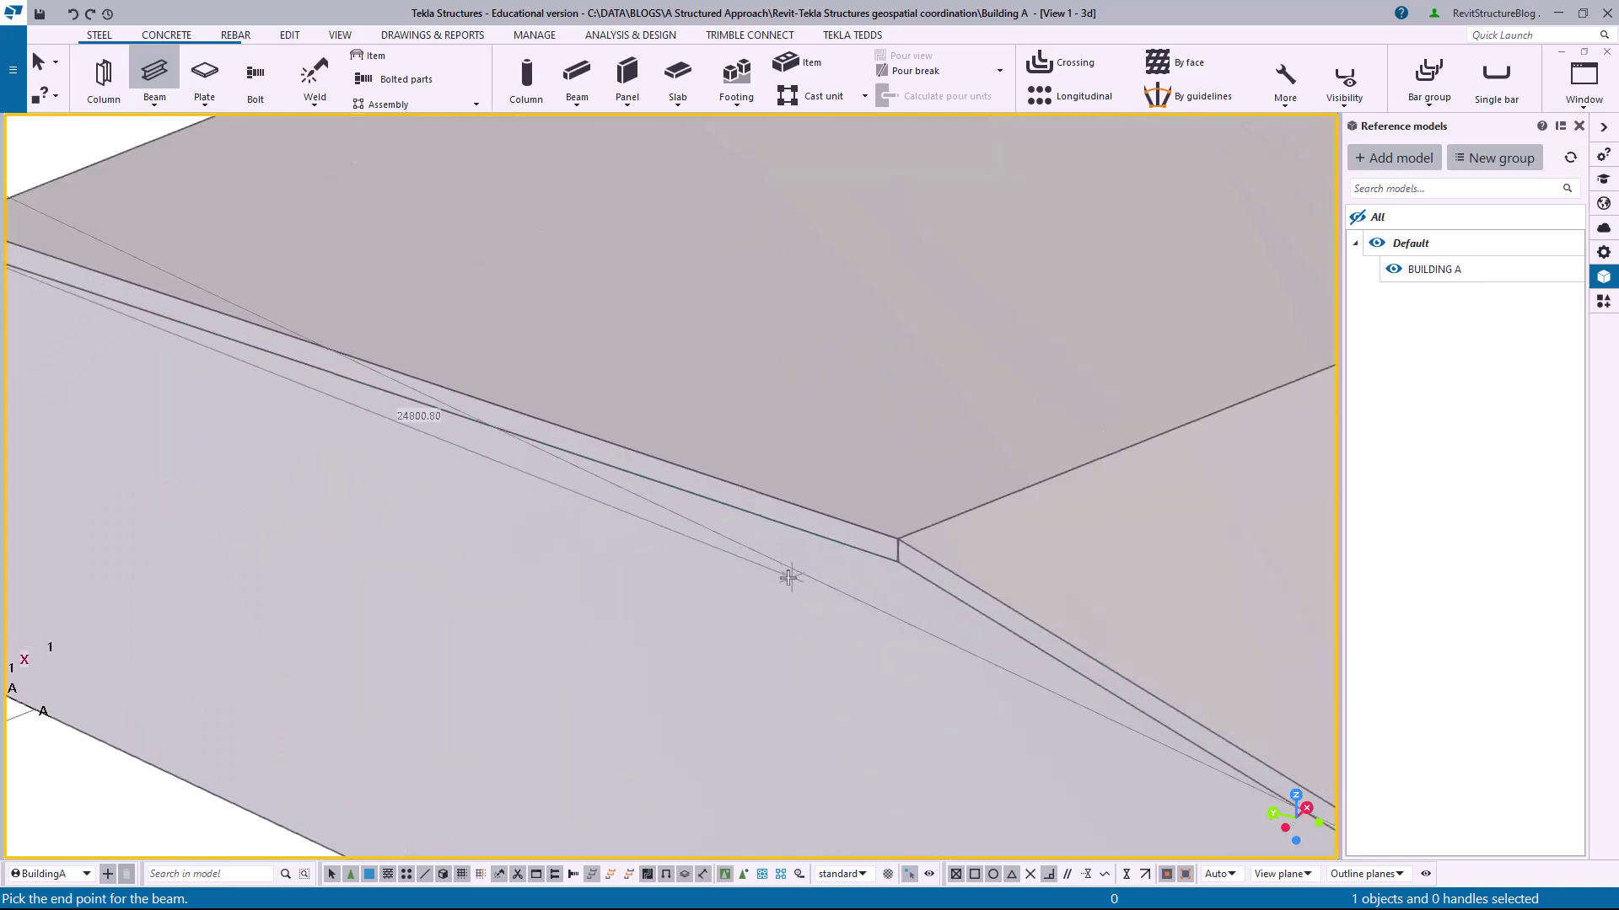
left_click(896, 562)
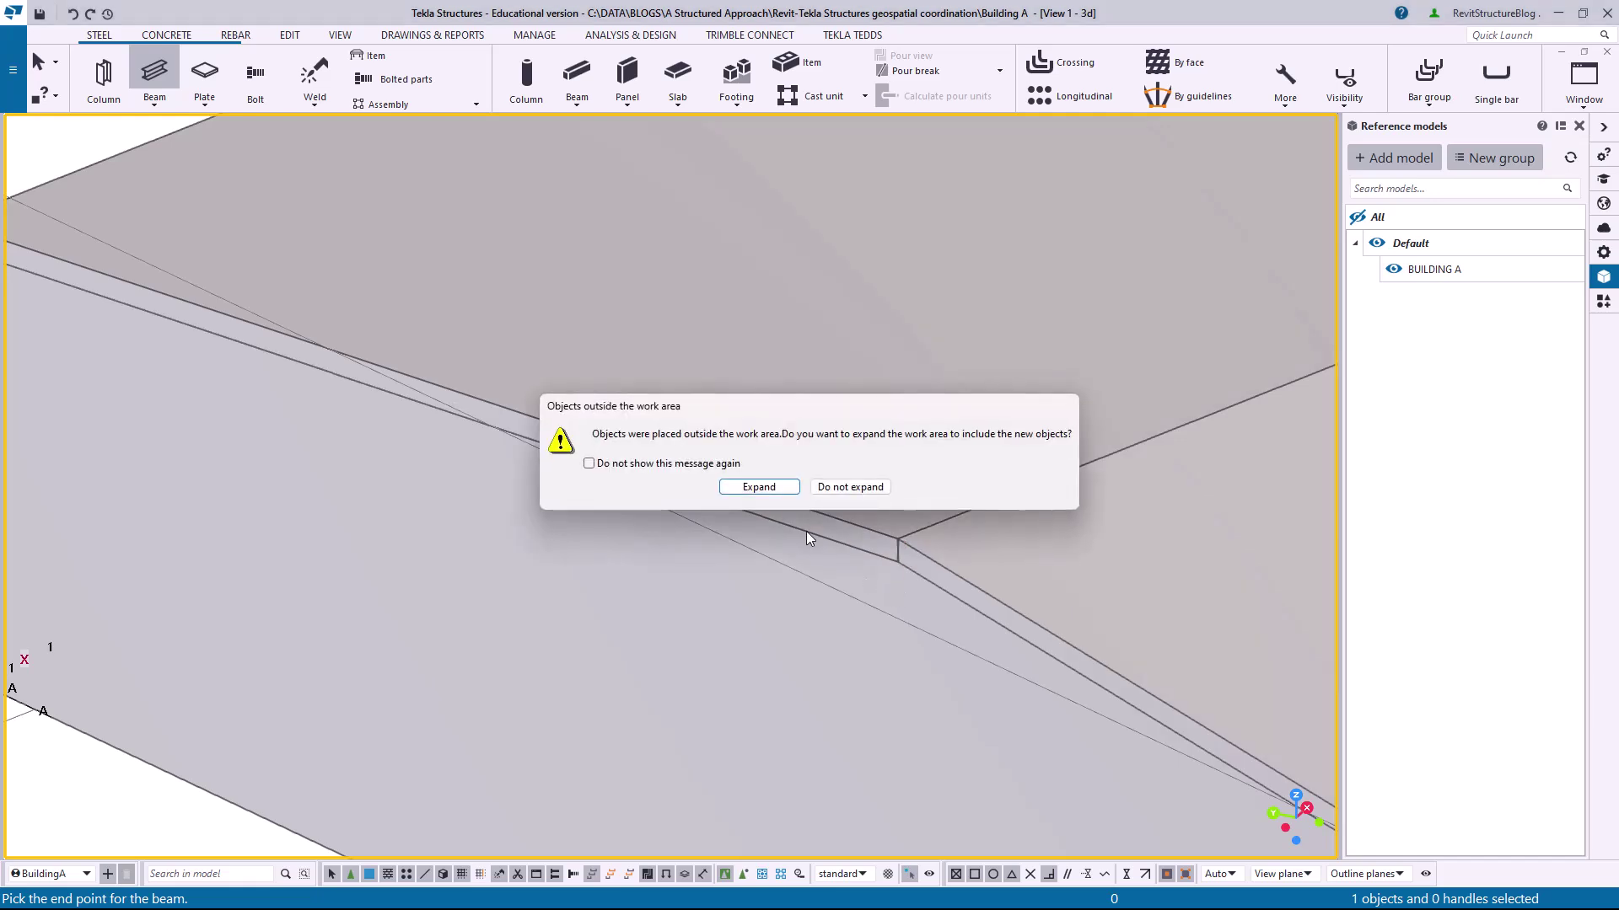
left_click(759, 495)
- Model a second steel beam on the same gable from the opposite eave corner up to the ridge, expanding the work area
scroll(654, 654, "up", 5)
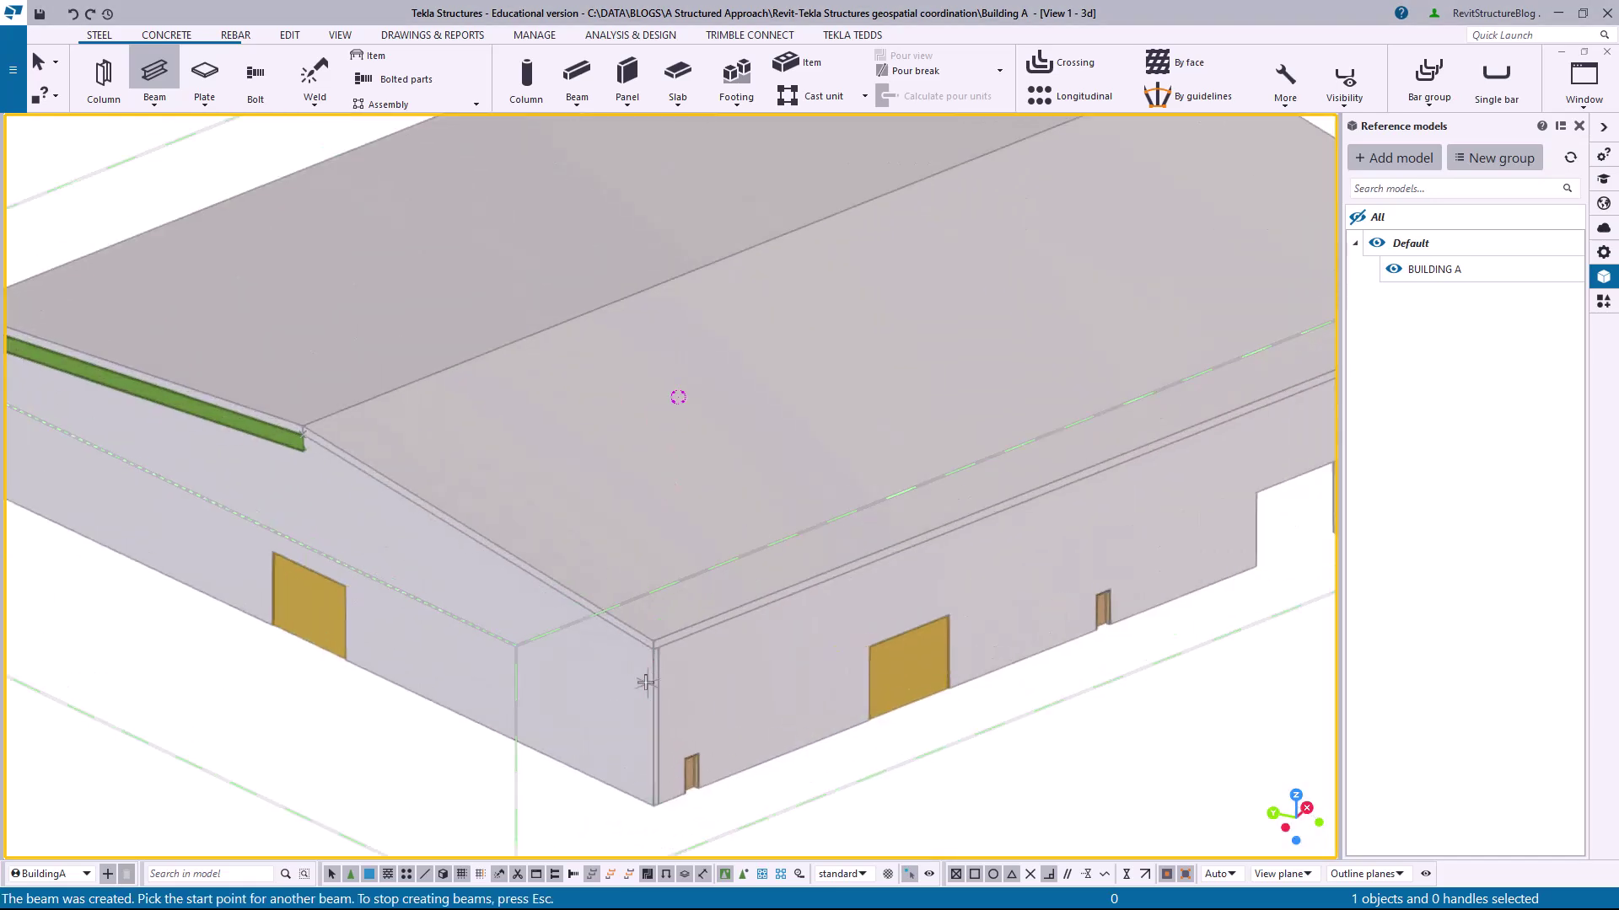
left_click(660, 638)
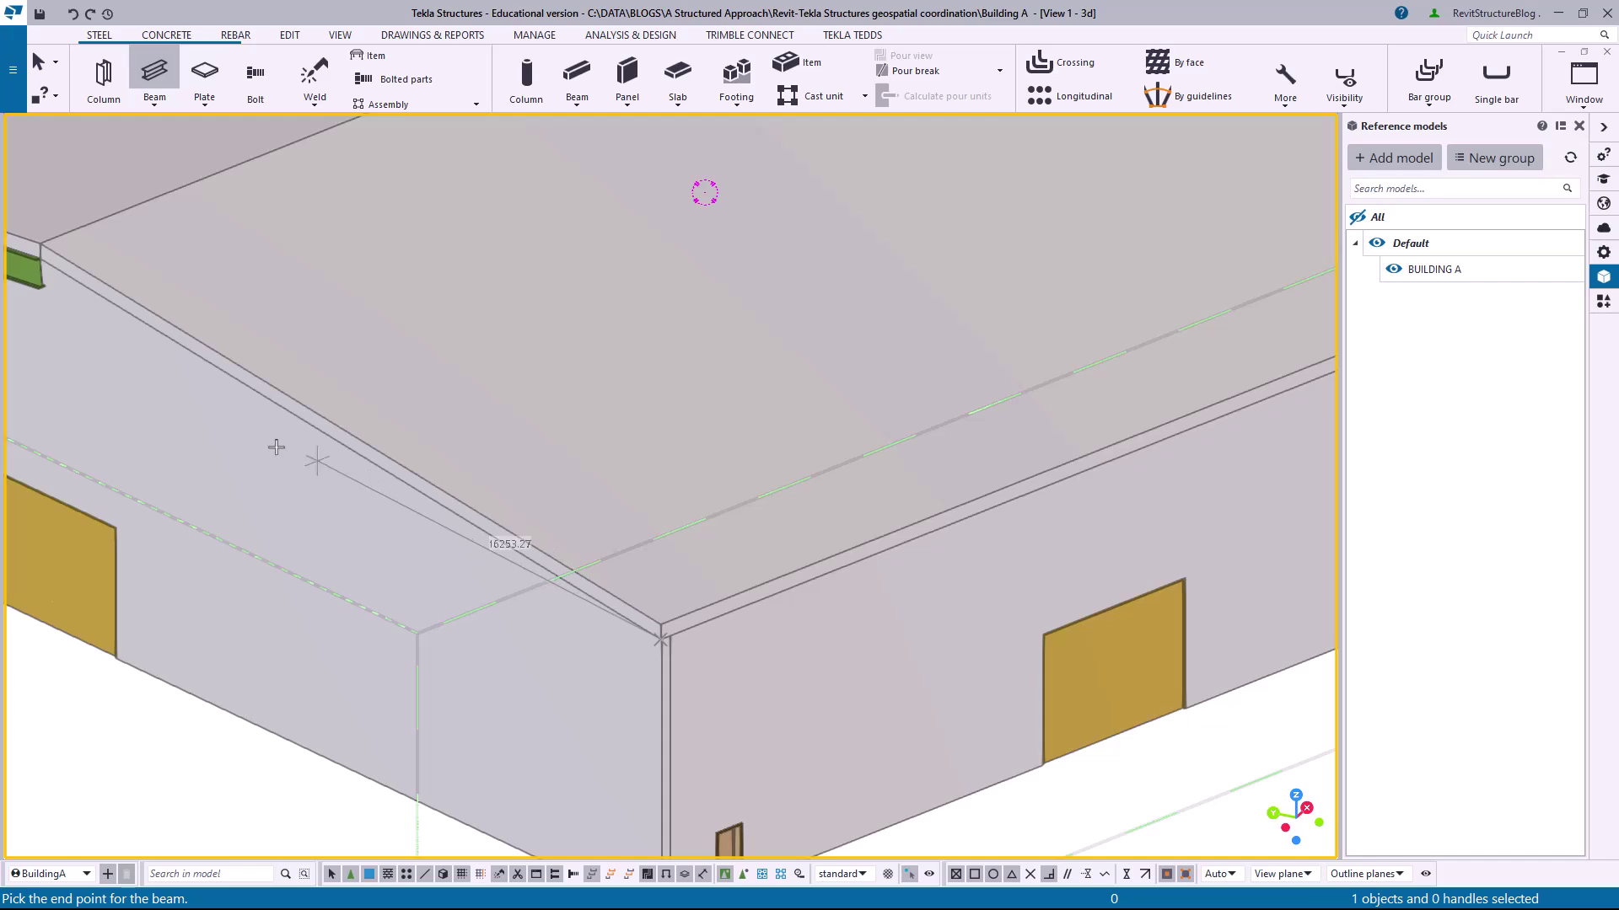
left_click(40, 256)
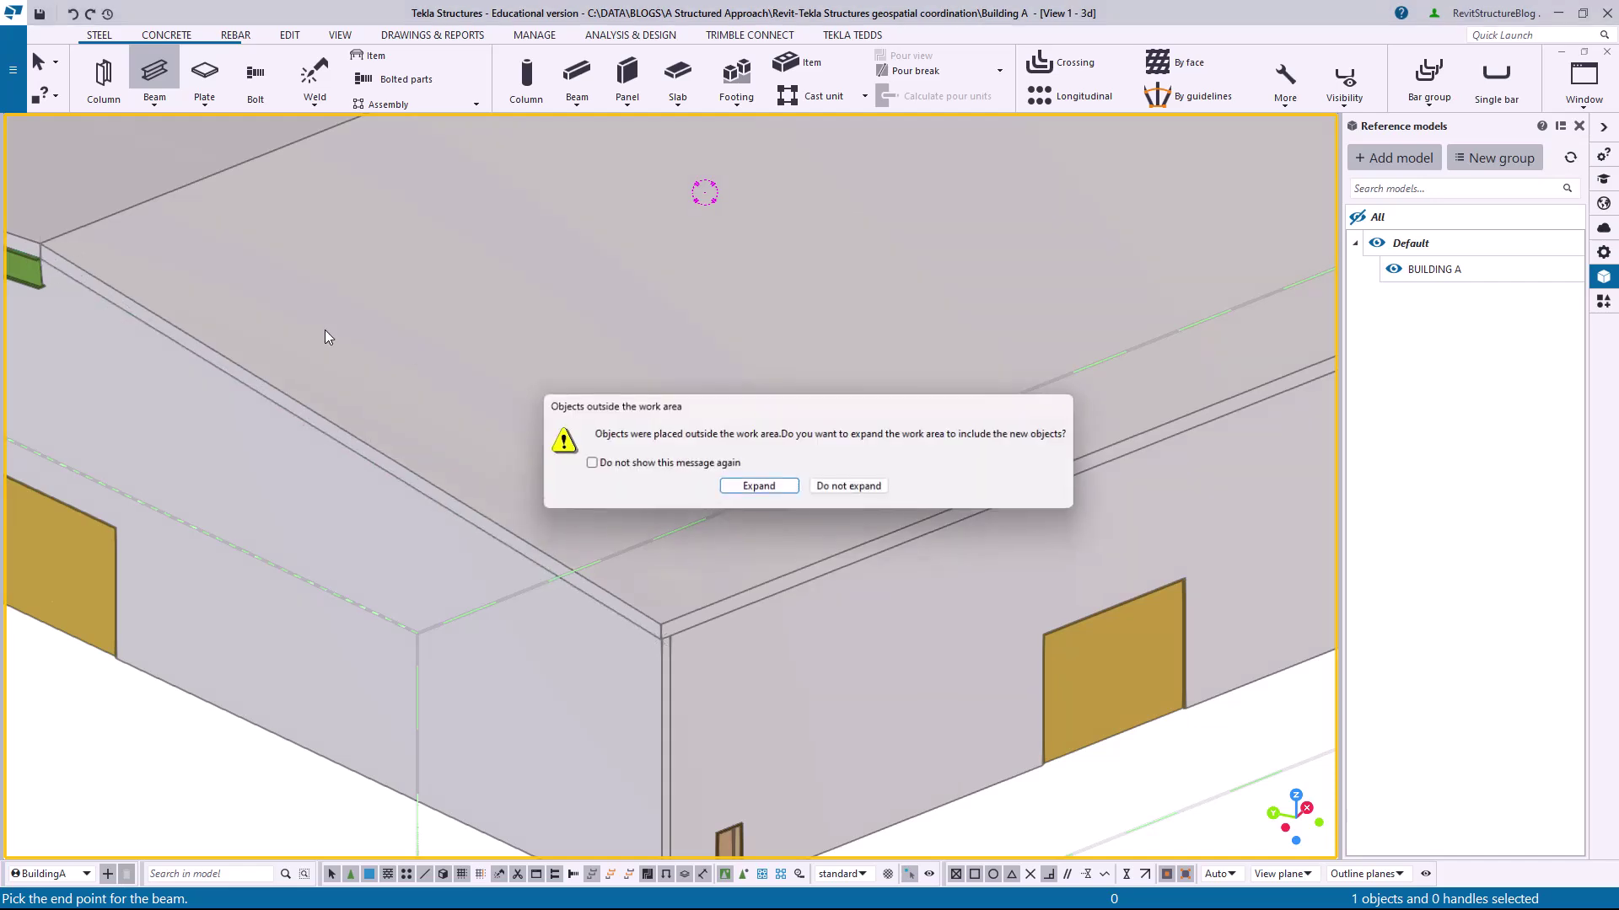
left_click(758, 489)
- Model a steel beam under the roof edge of the opposite gable from its near eave corner to the ridge, expanding the work area
middle_click_drag(840, 472, 968, 505)
scroll(950, 607, "up", 8)
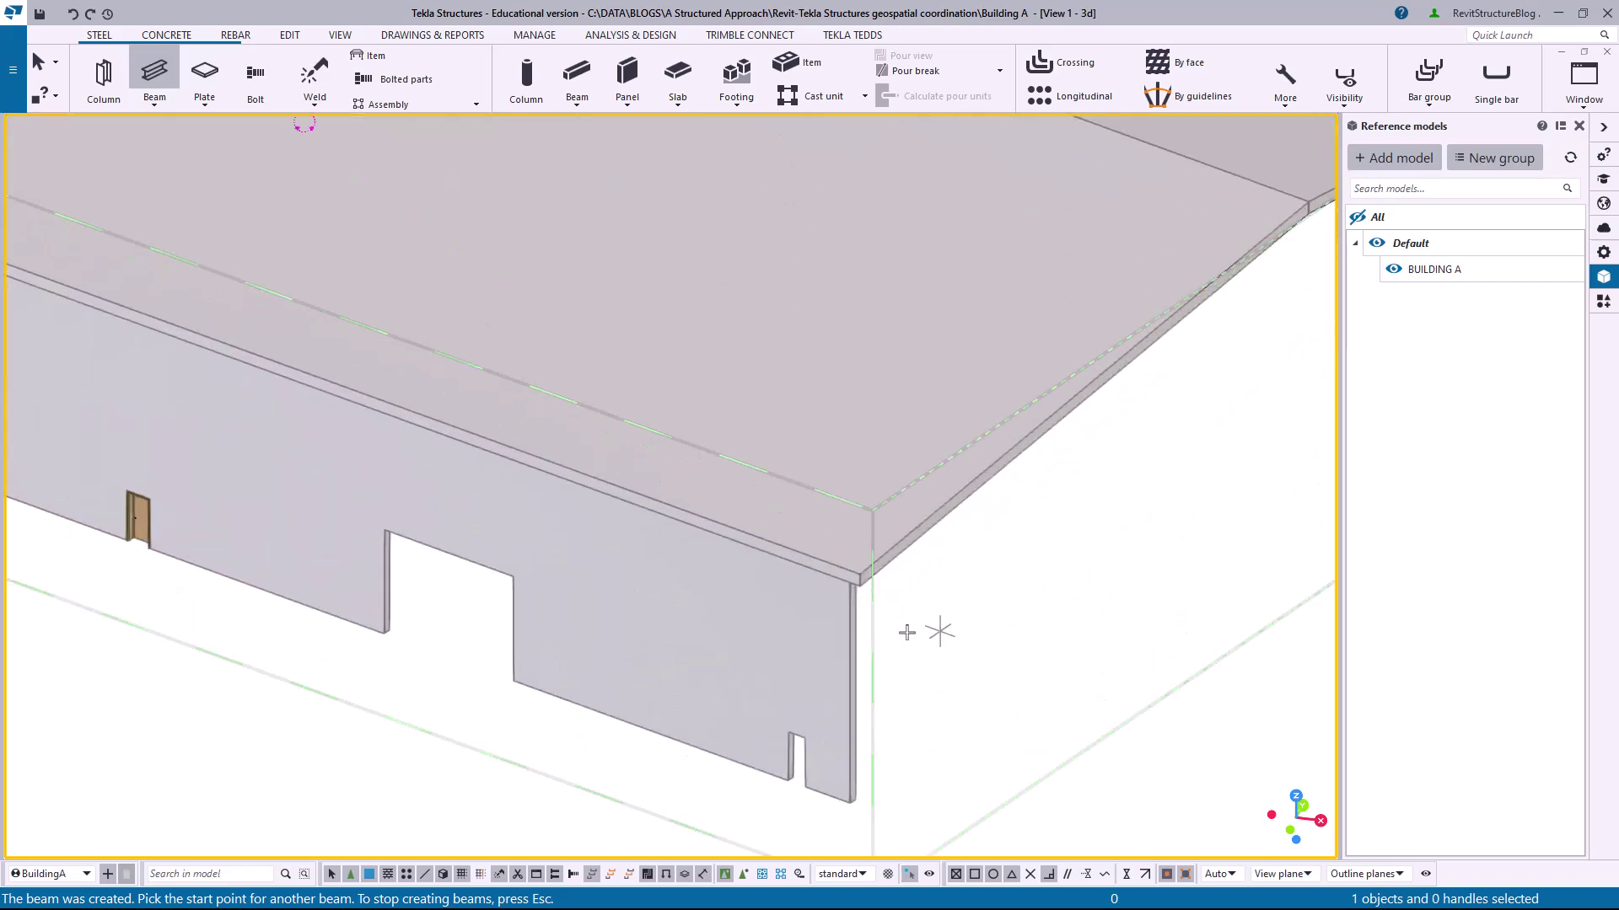
scroll(906, 633, "up", 2)
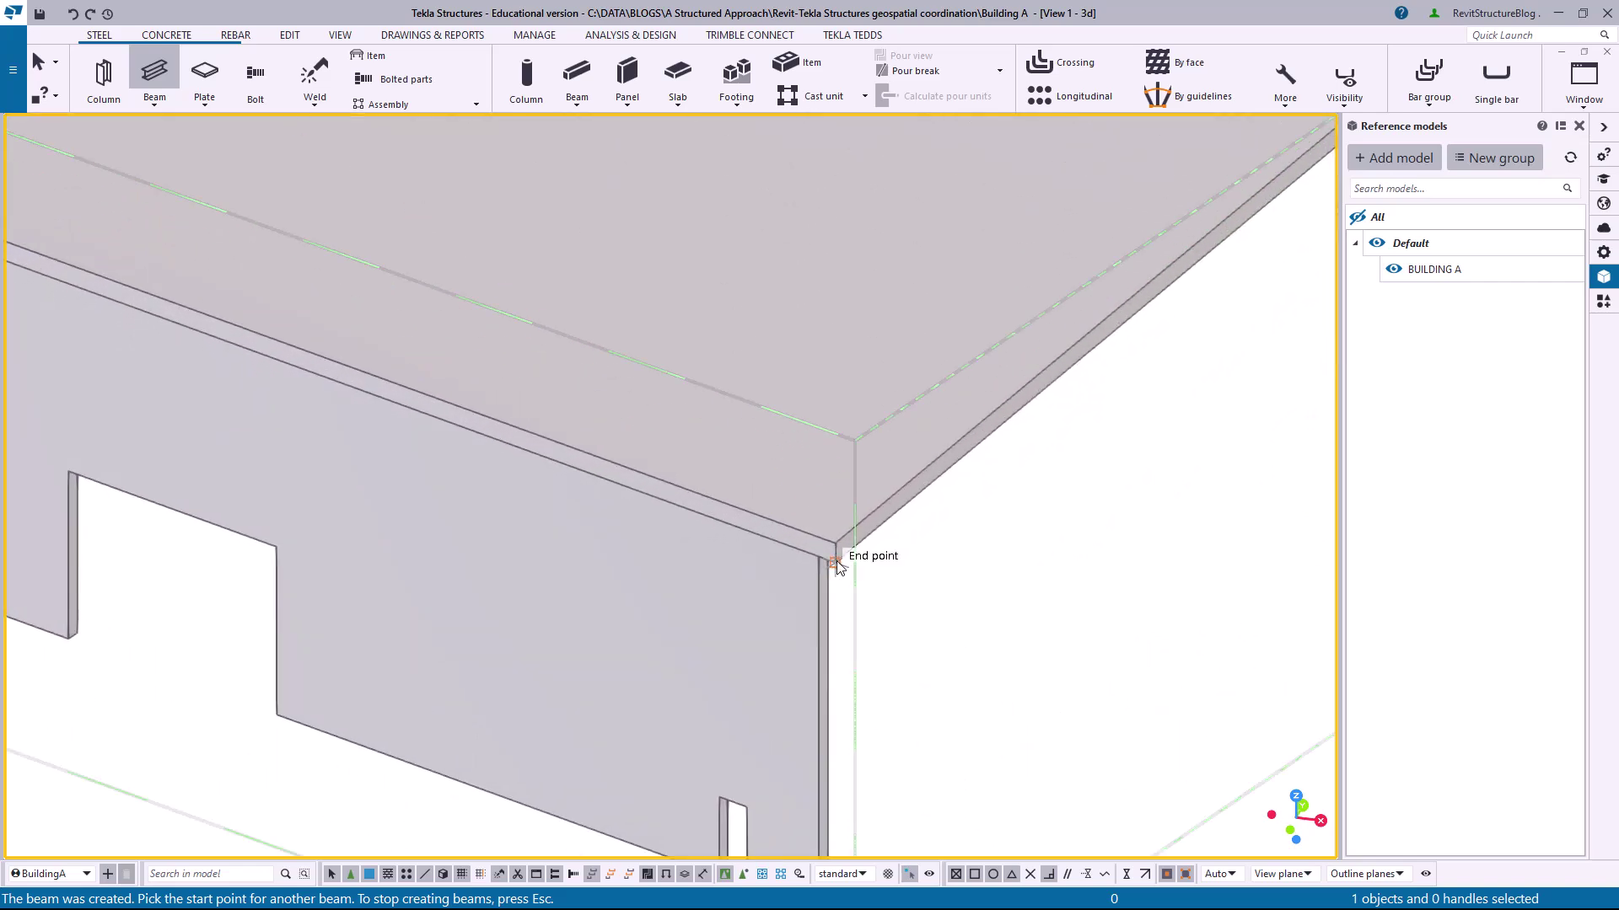
middle_click_drag(1196, 315, 696, 631)
left_click(1057, 278)
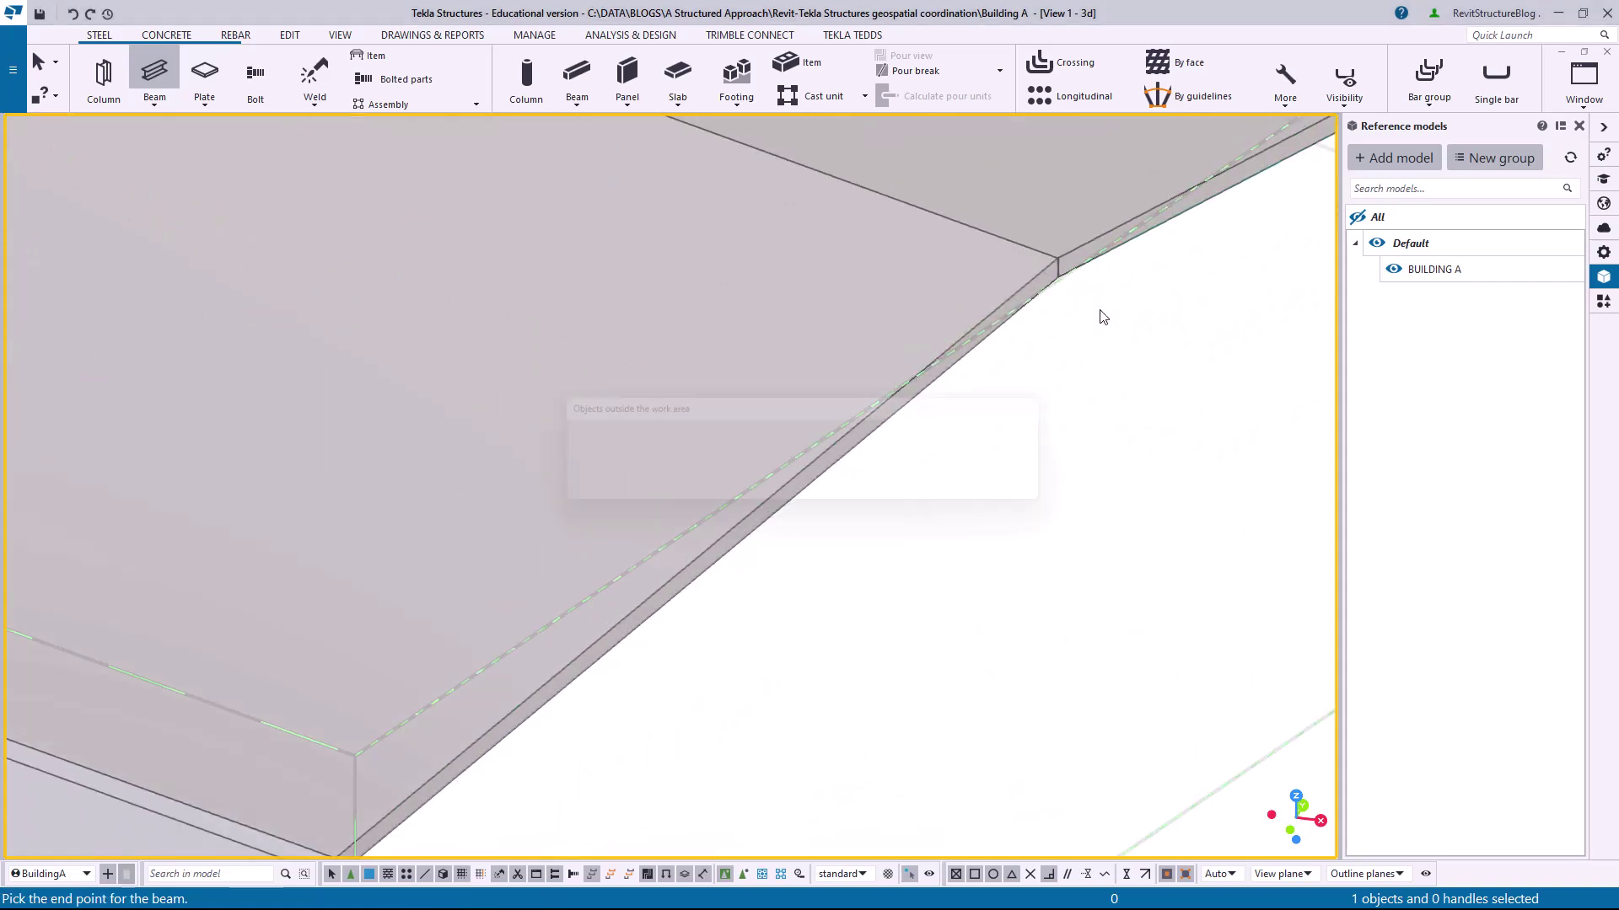
left_click(769, 499)
- Complete the opposite gable with a steel beam from the remaining eave corner to the ridge, and end beam creation
scroll(1008, 397, "up", 6)
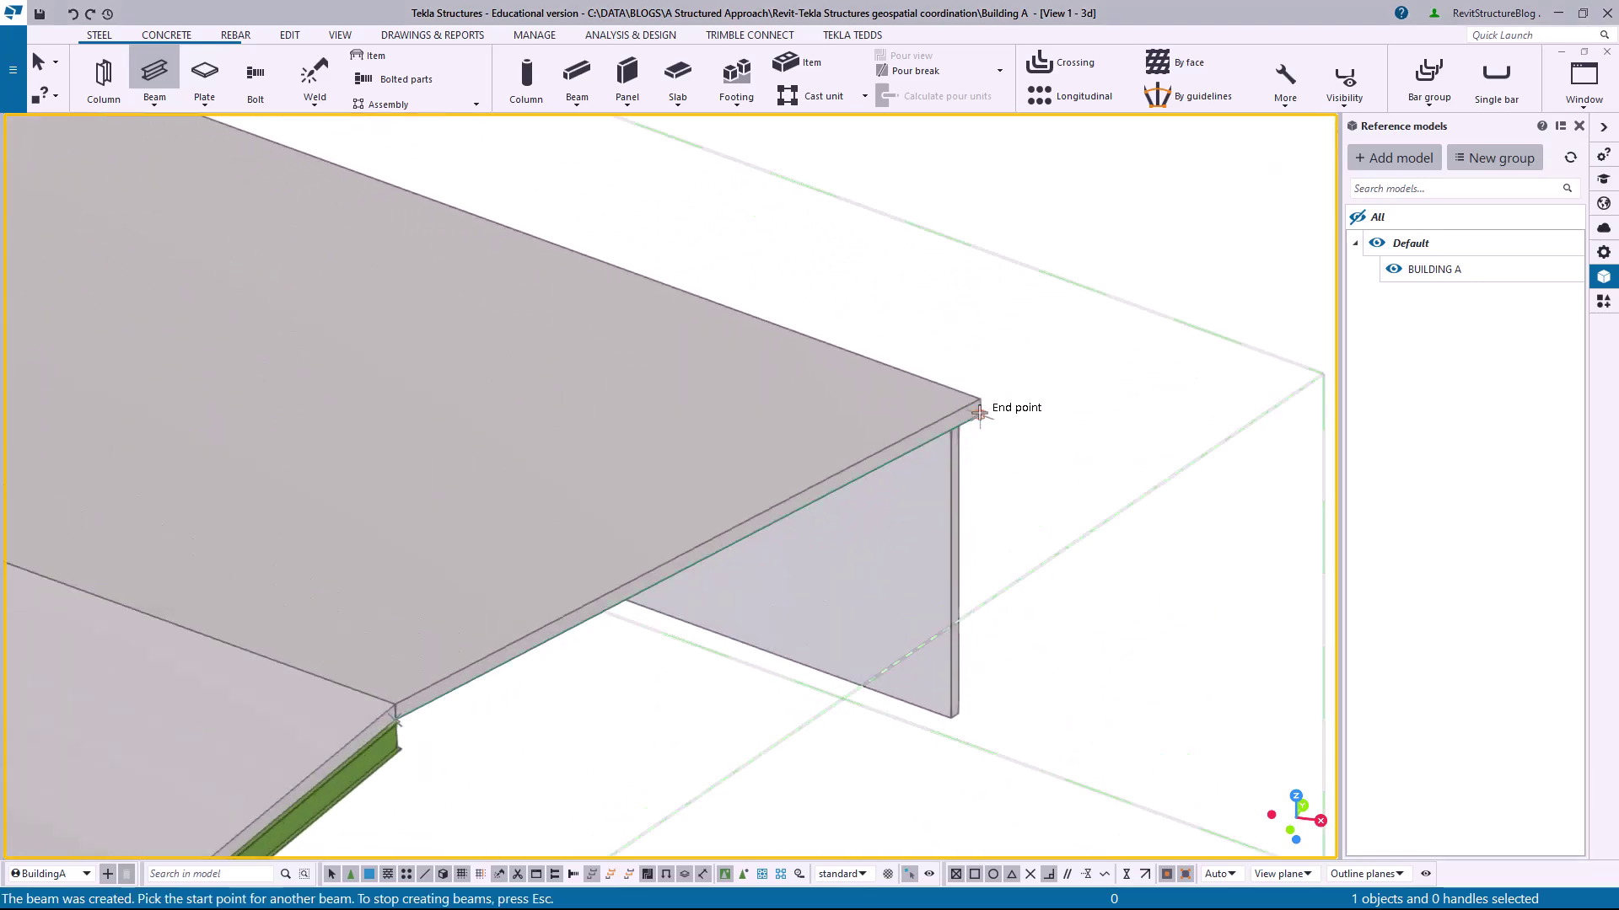
scroll(578, 622, "up", 4)
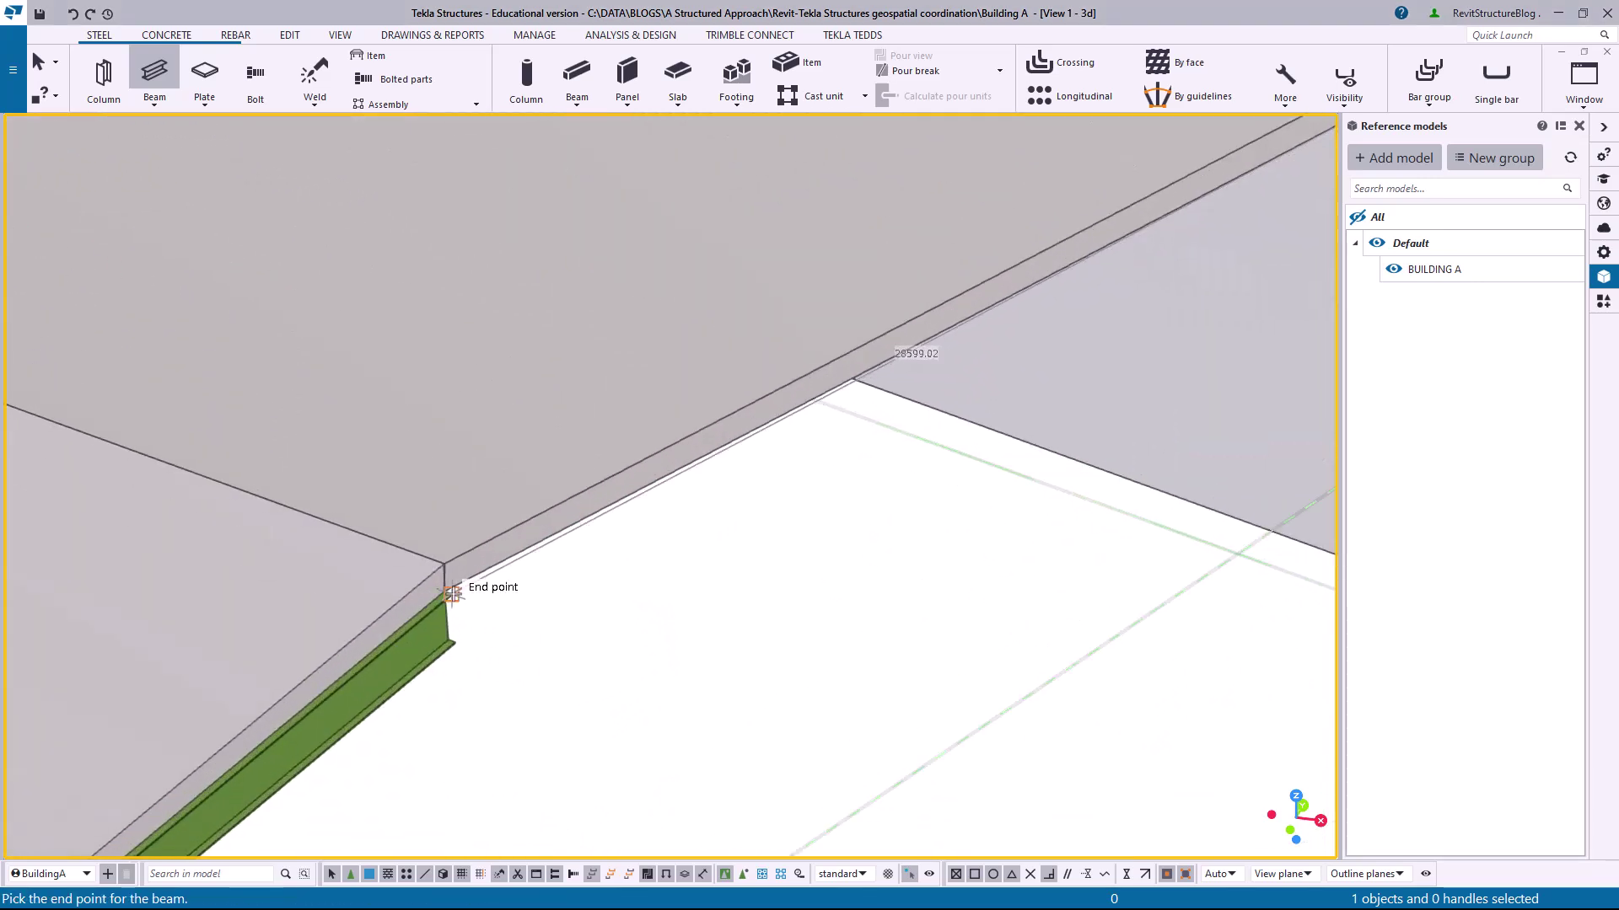
left_click(445, 592)
scroll(629, 586, "down", 8)
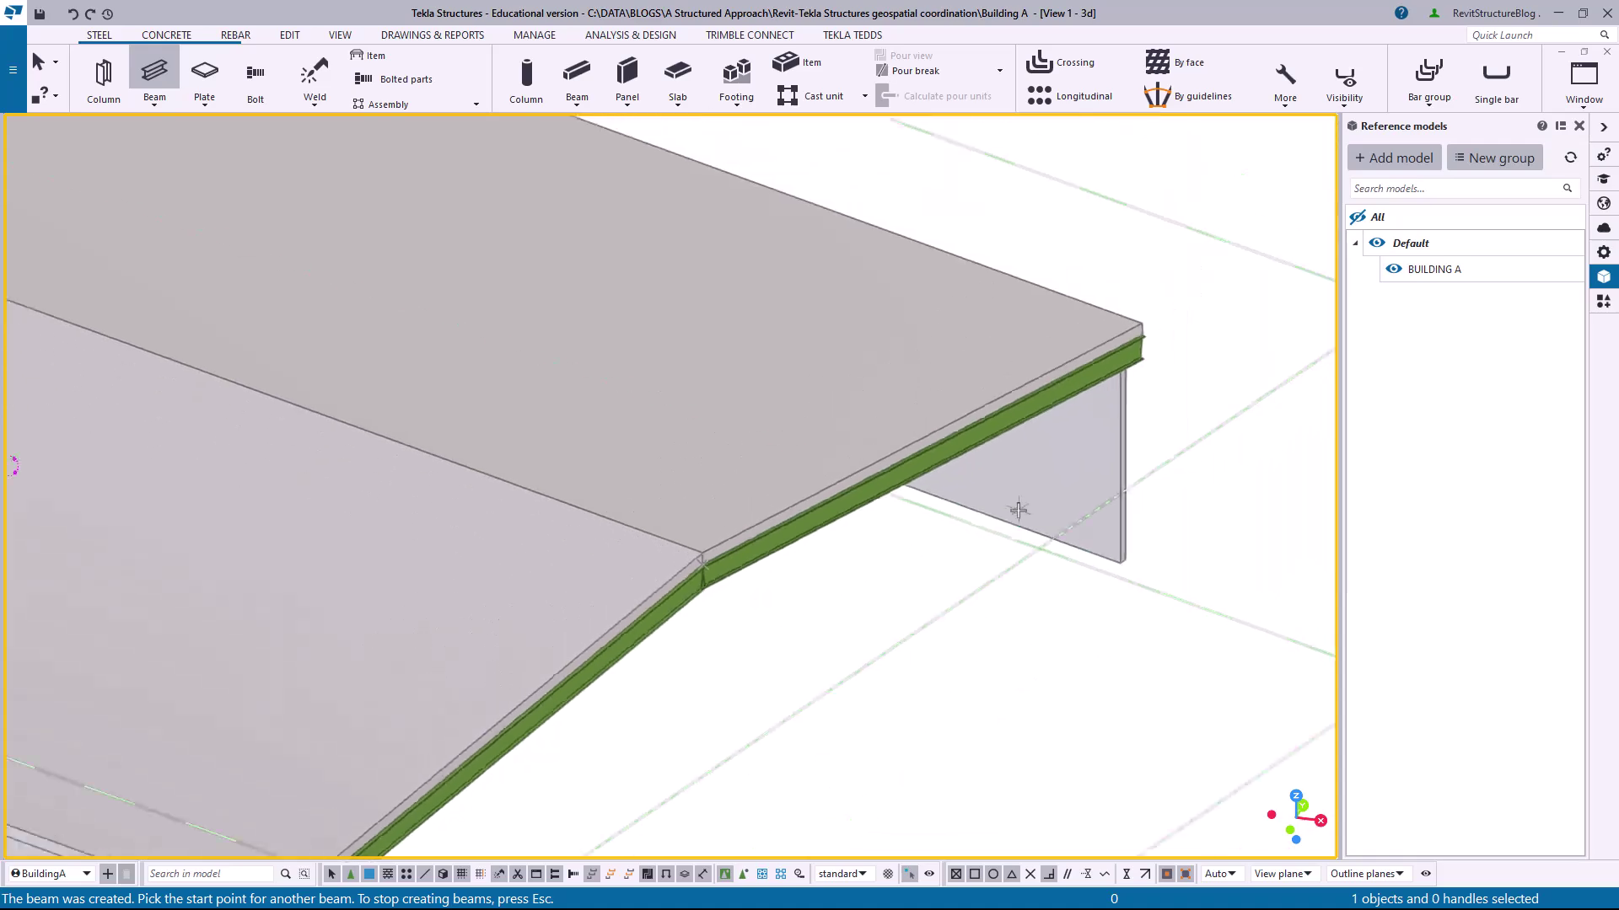
middle_click_drag(1022, 525, 759, 396, "ctrl")
scroll(1088, 351, "down", 3)
key("Escape")
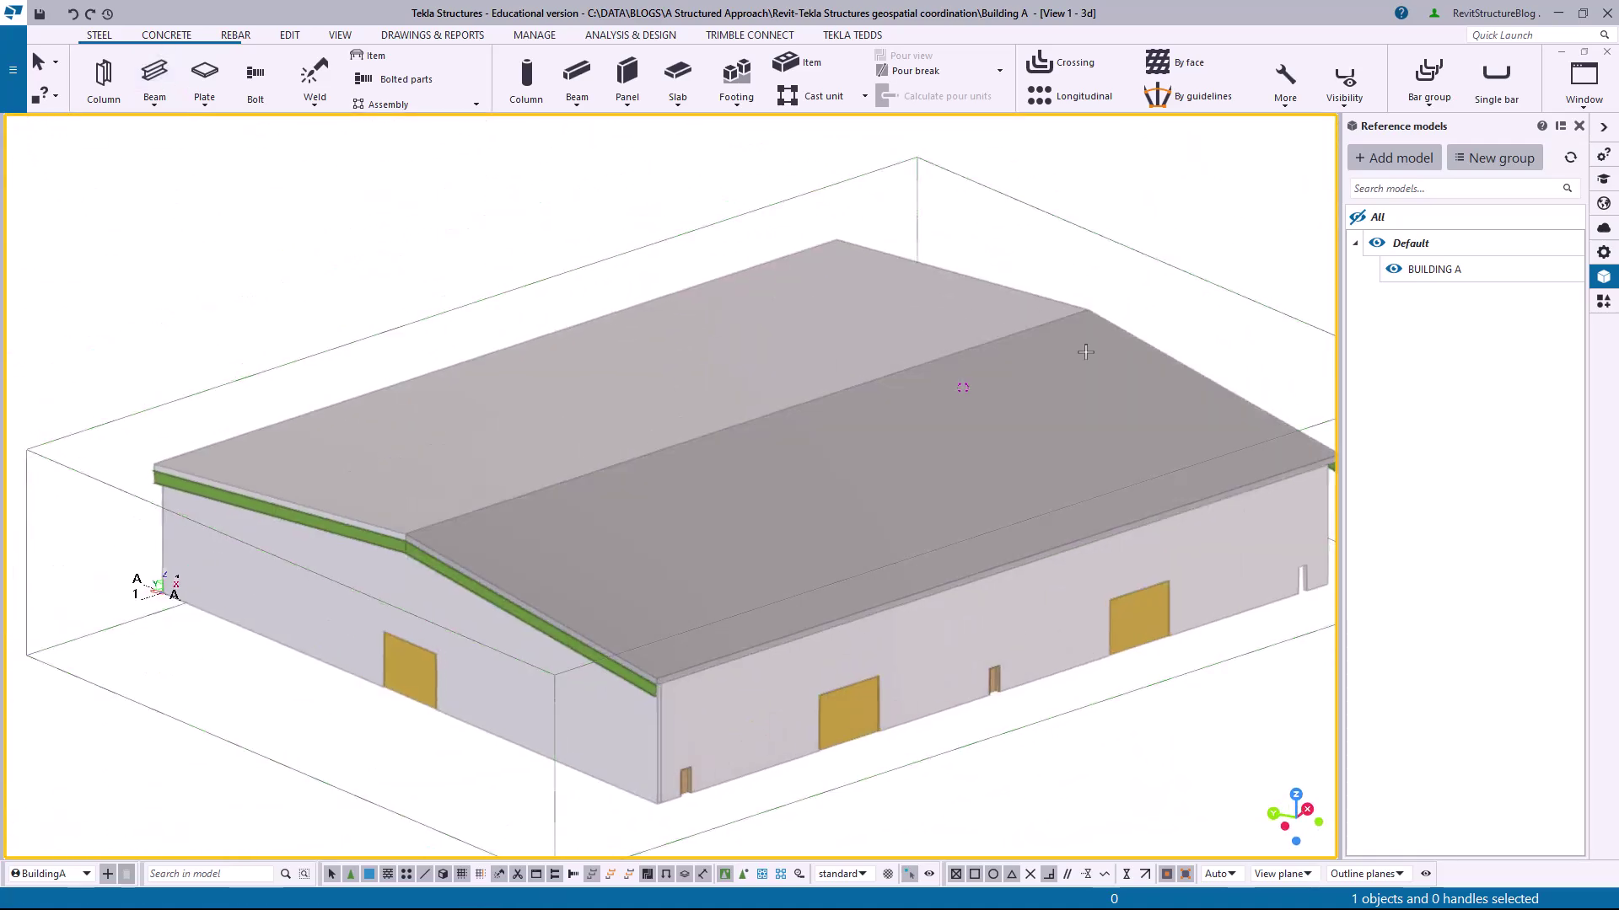
- Hide the Default reference model group so only the steel shows, and close the reference models list
left_click(1378, 244)
scroll(822, 402, "down", 2)
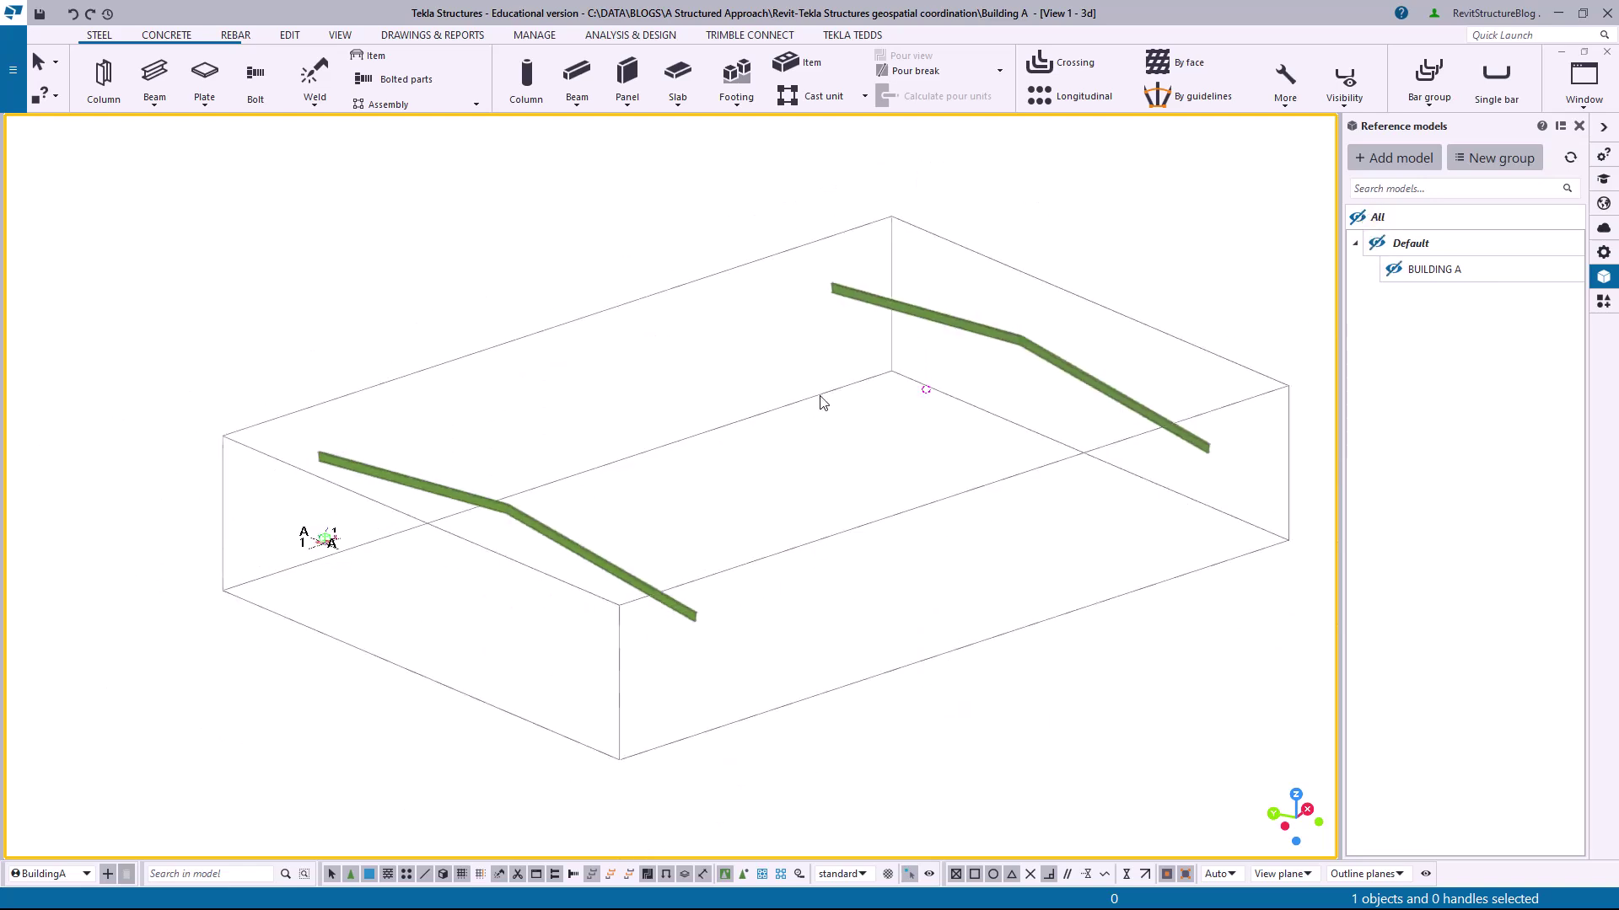
left_click(1579, 126)
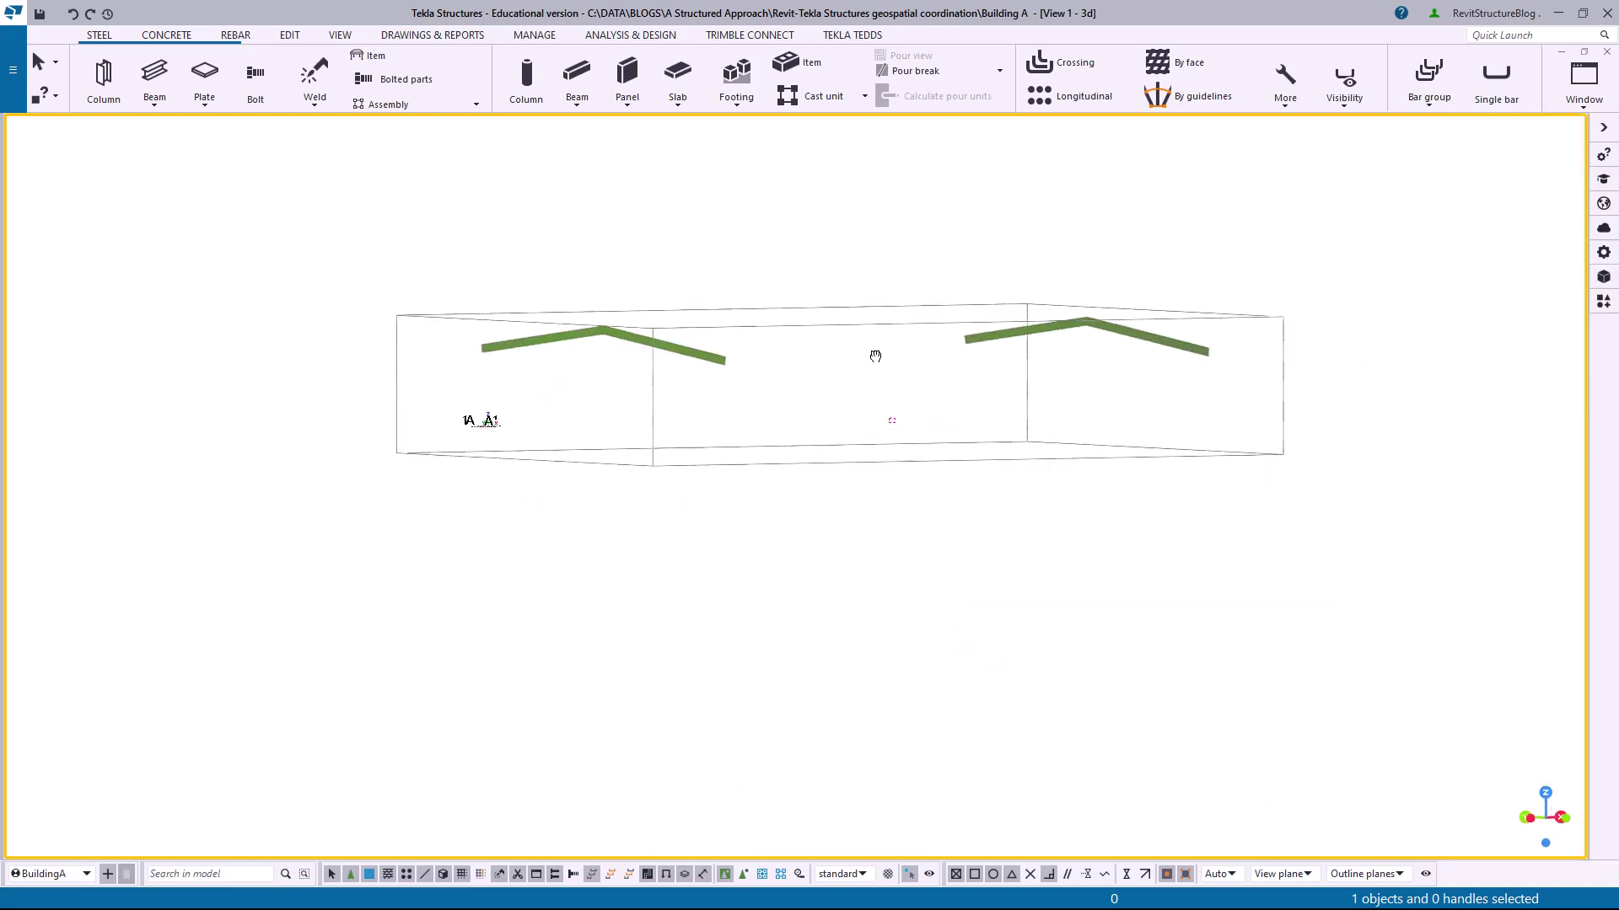
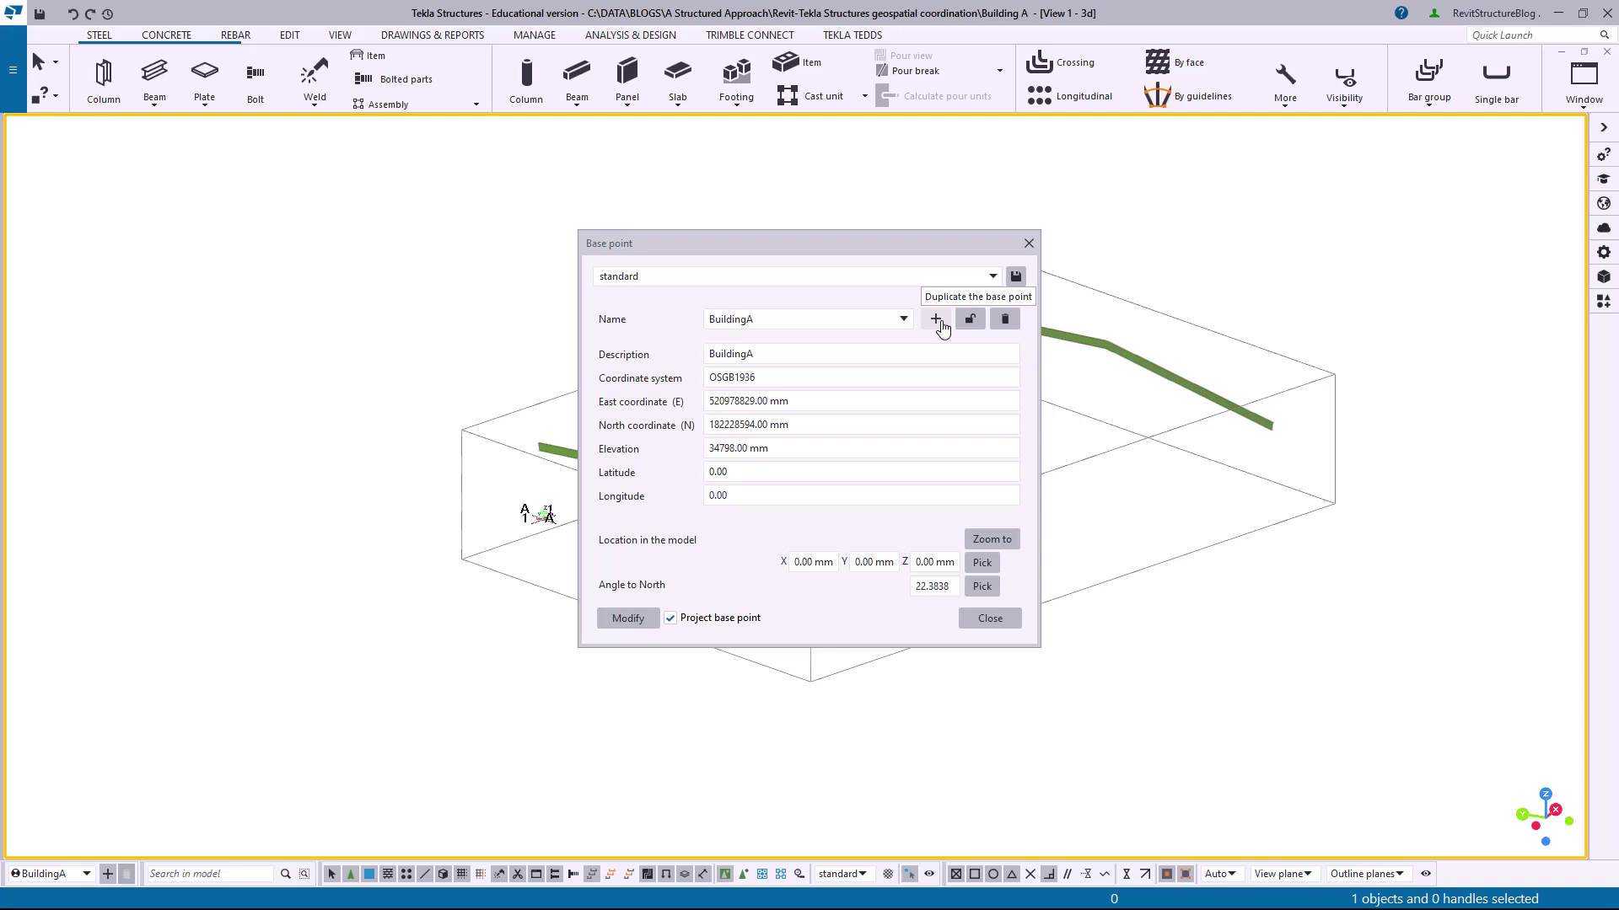
- Duplicate base point BuildingA as BuildingA_RevitModel with the description "BuildingA for Actual Model"
left_click(935, 319)
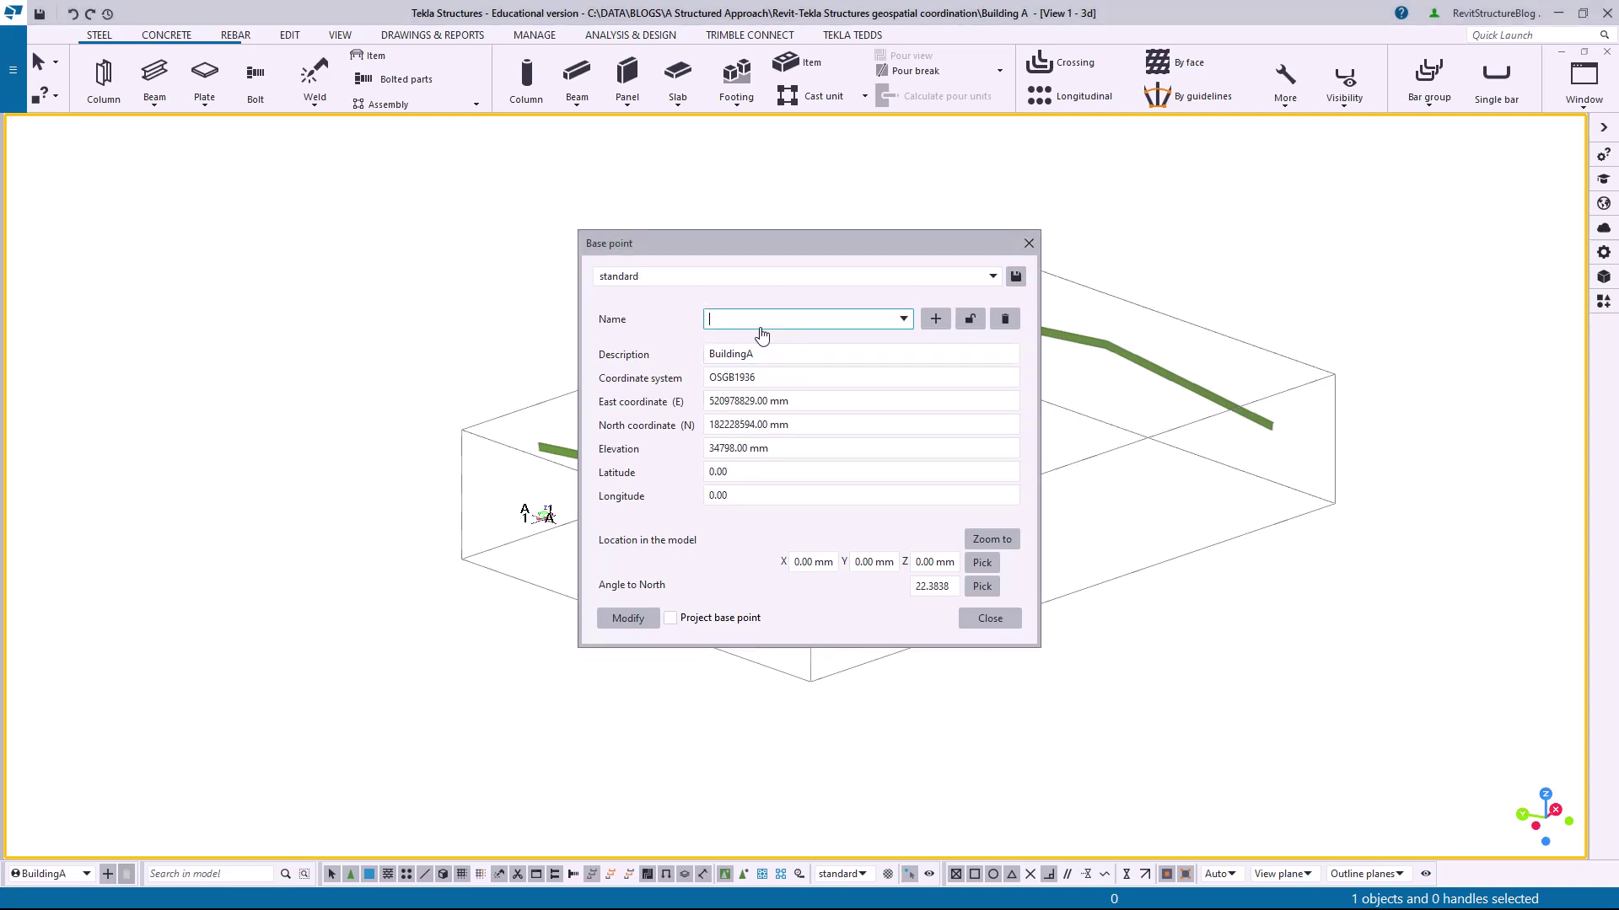
type("BuildingA_RevitModel")
left_click(767, 357)
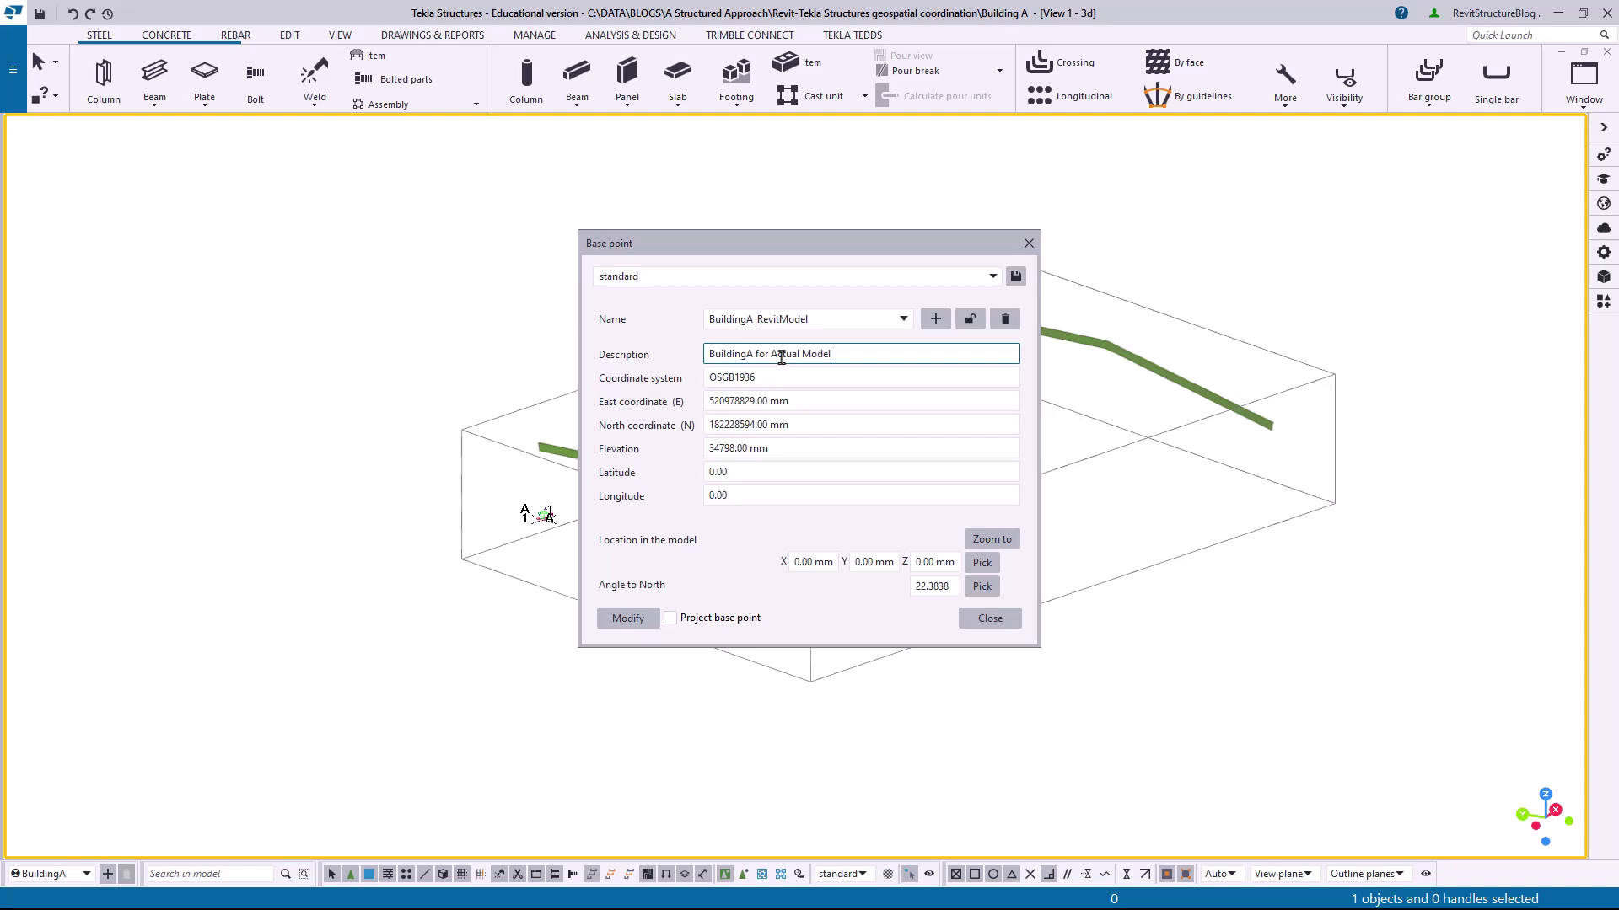
- Set the elevation of BuildingA_RevitModel to 0 mm, make it the project base point, and apply the changes
left_click(794, 452)
type("0")
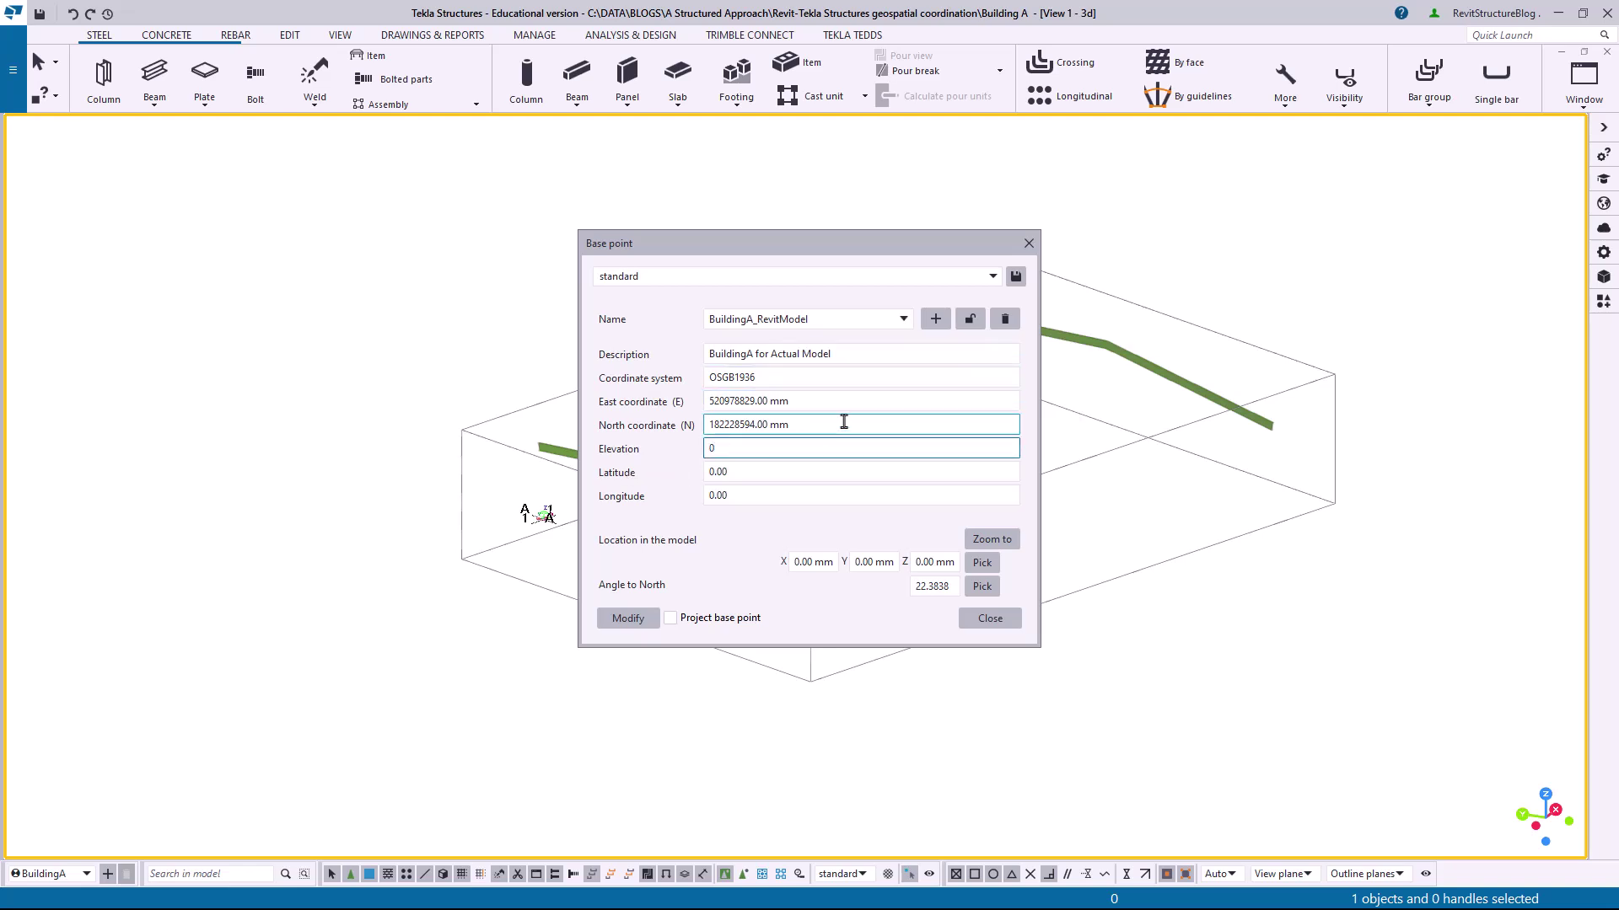
left_click(843, 424)
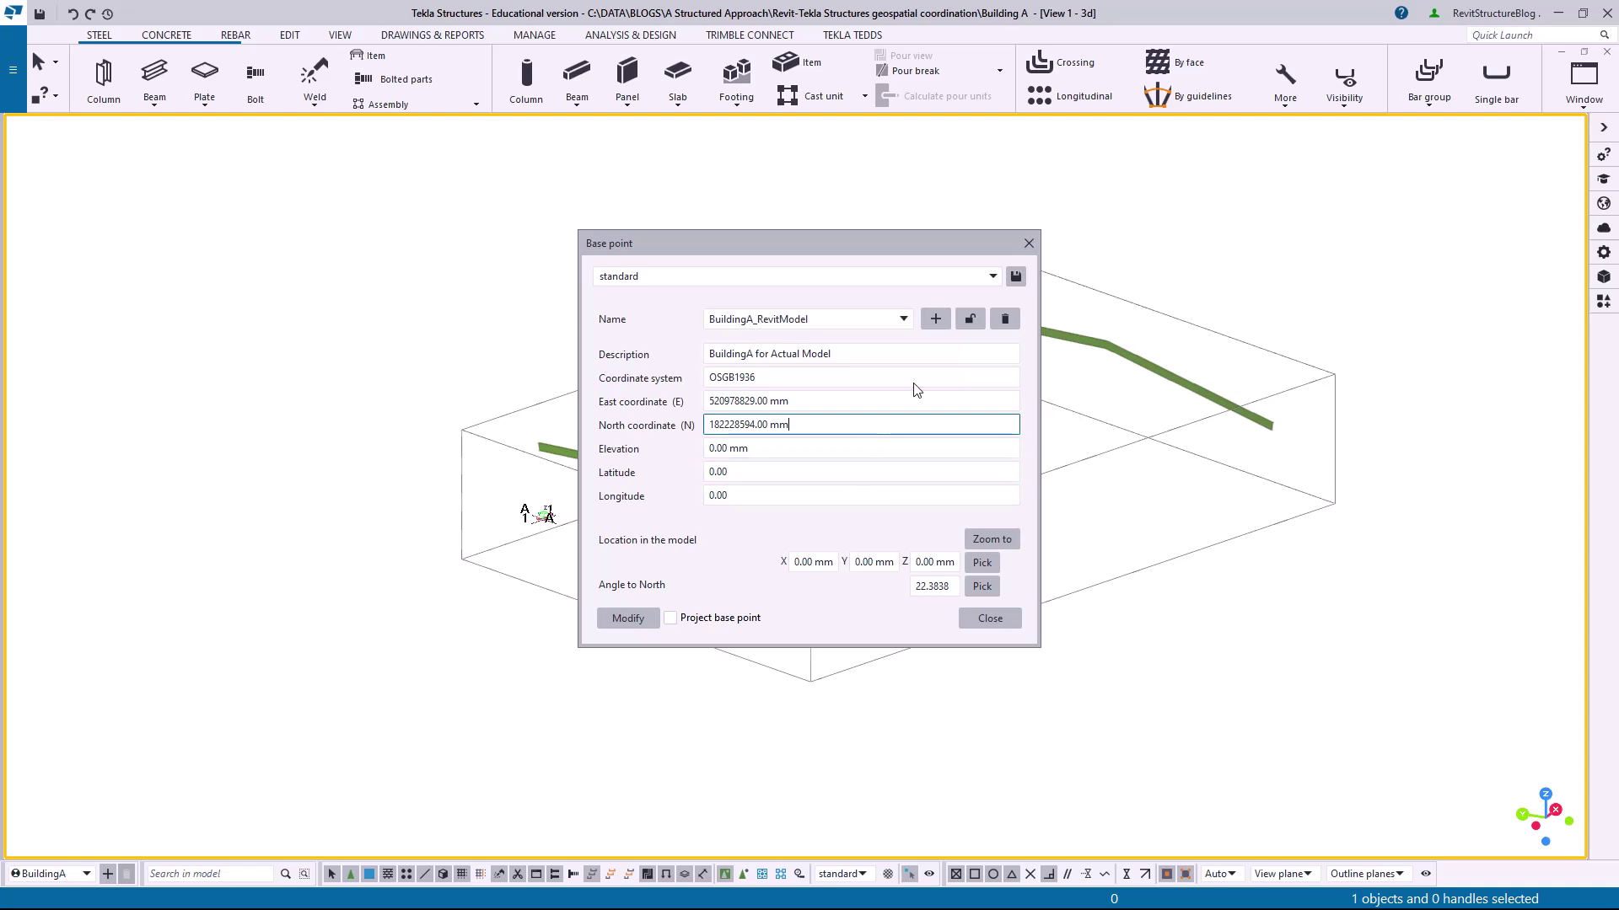
left_click(671, 619)
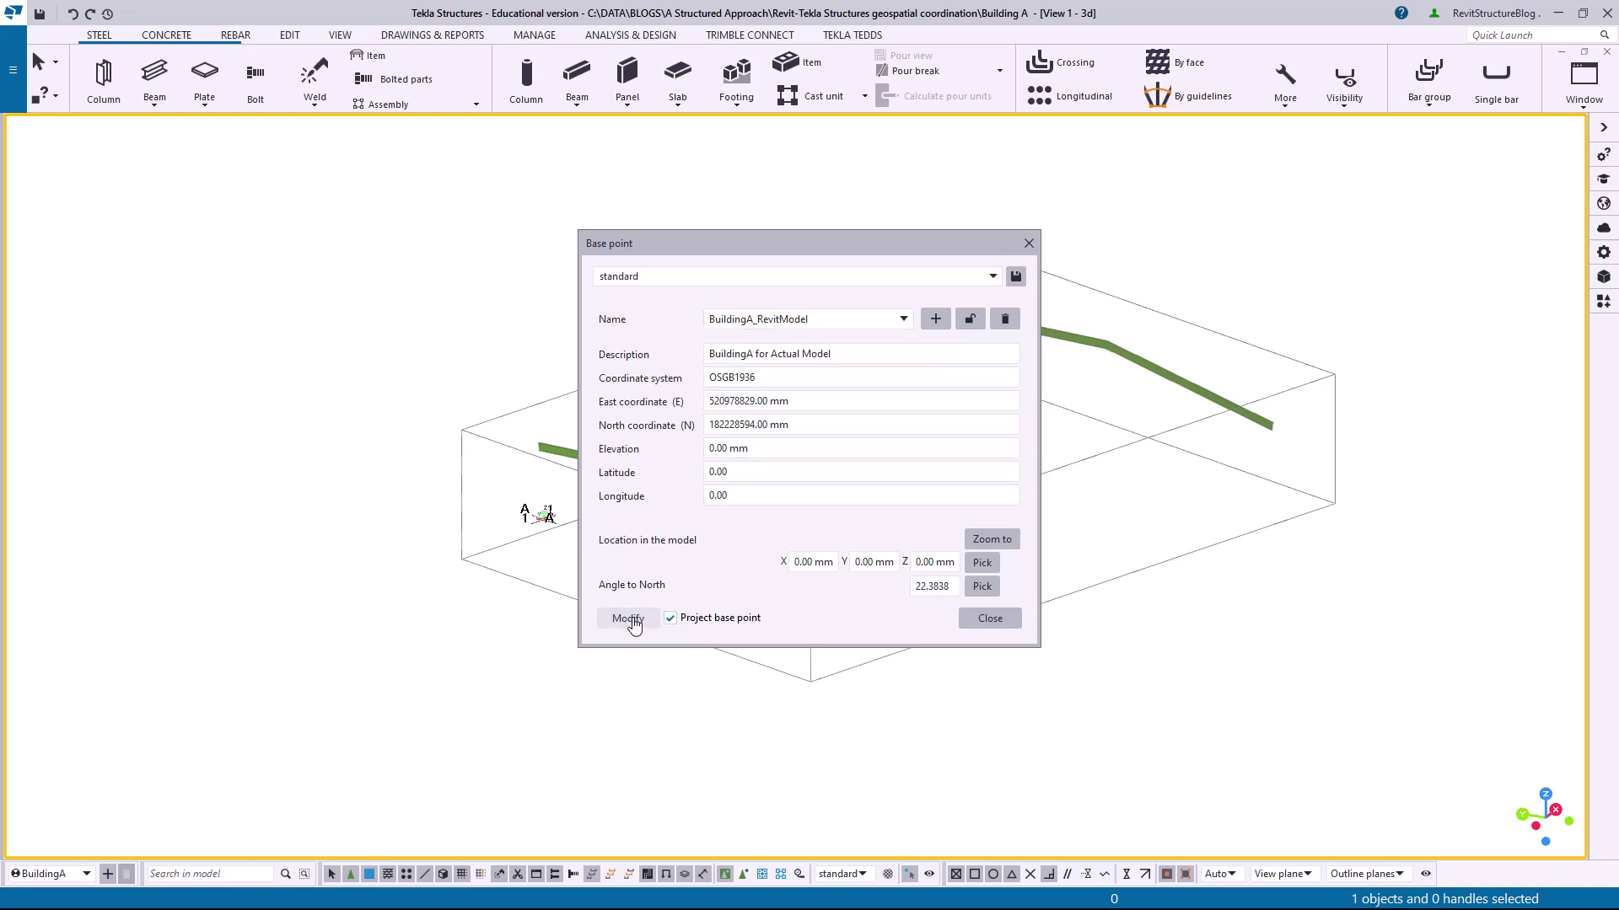
left_click(634, 621)
left_click(1002, 621)
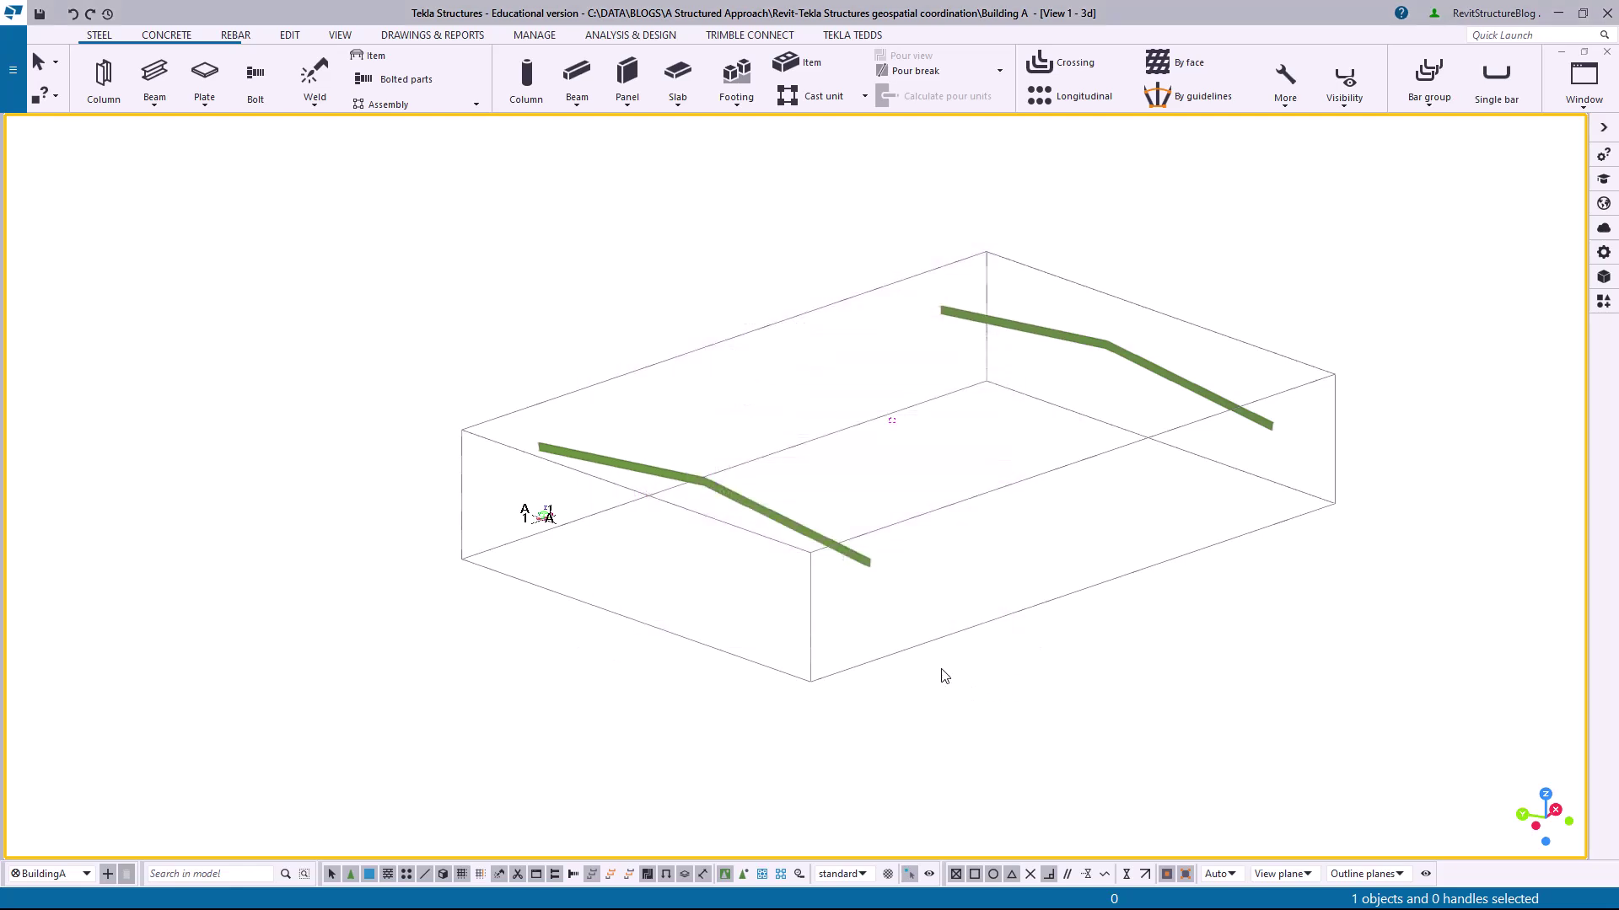
- Set up an IFC4 export with file name "Rafters for Building", located by base point BuildingA_RevitModel
left_click(5, 91)
left_click(103, 291)
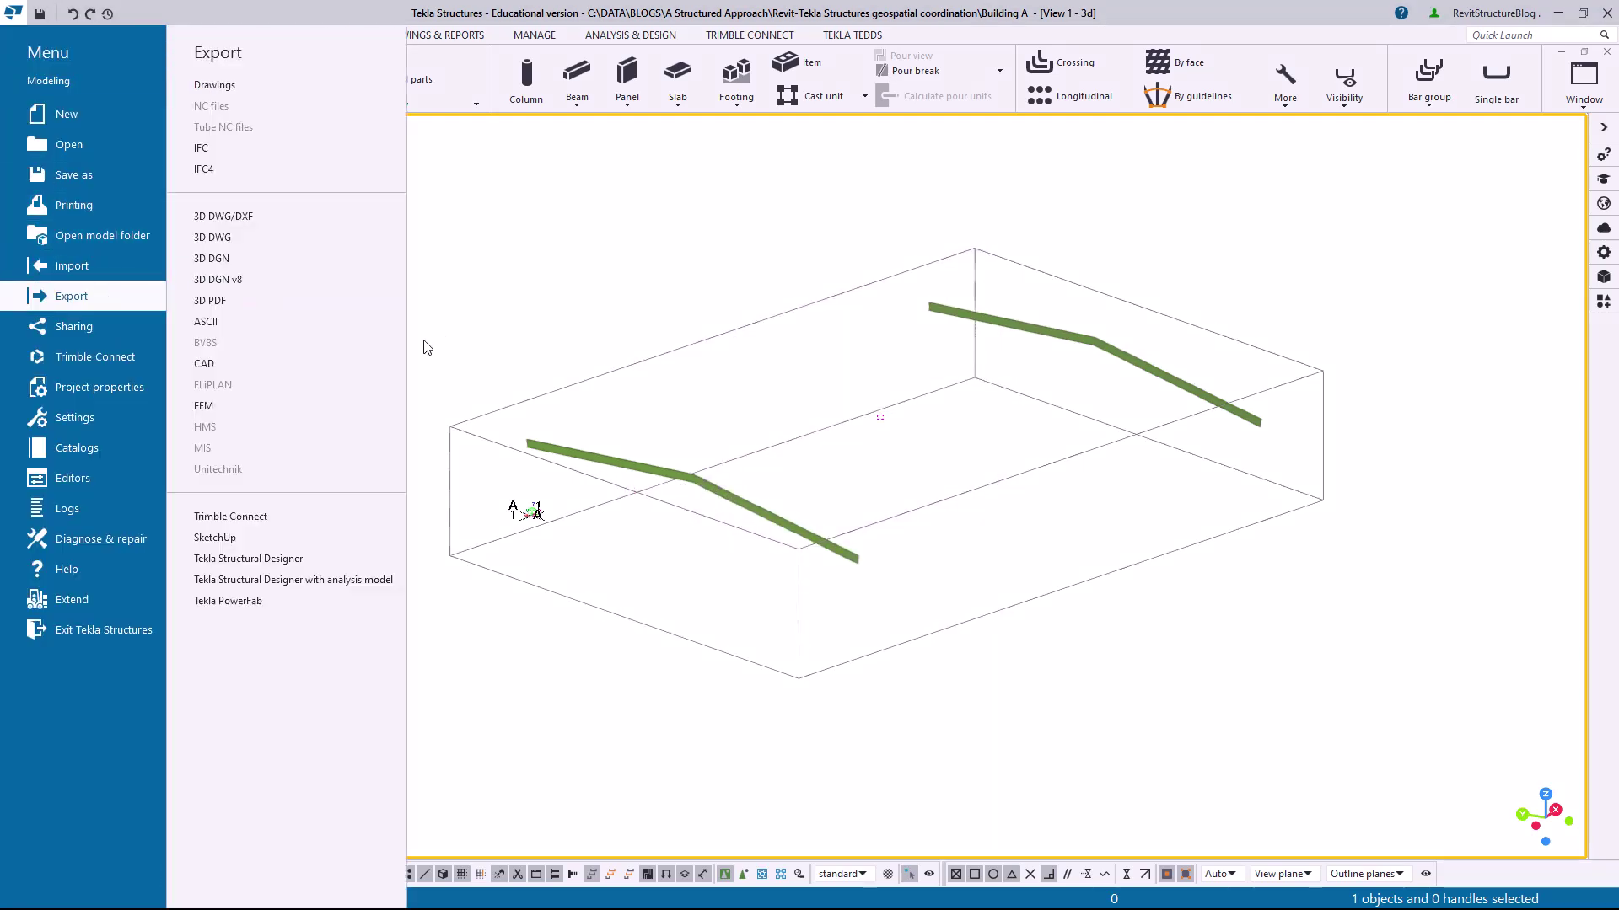
left_click(209, 169)
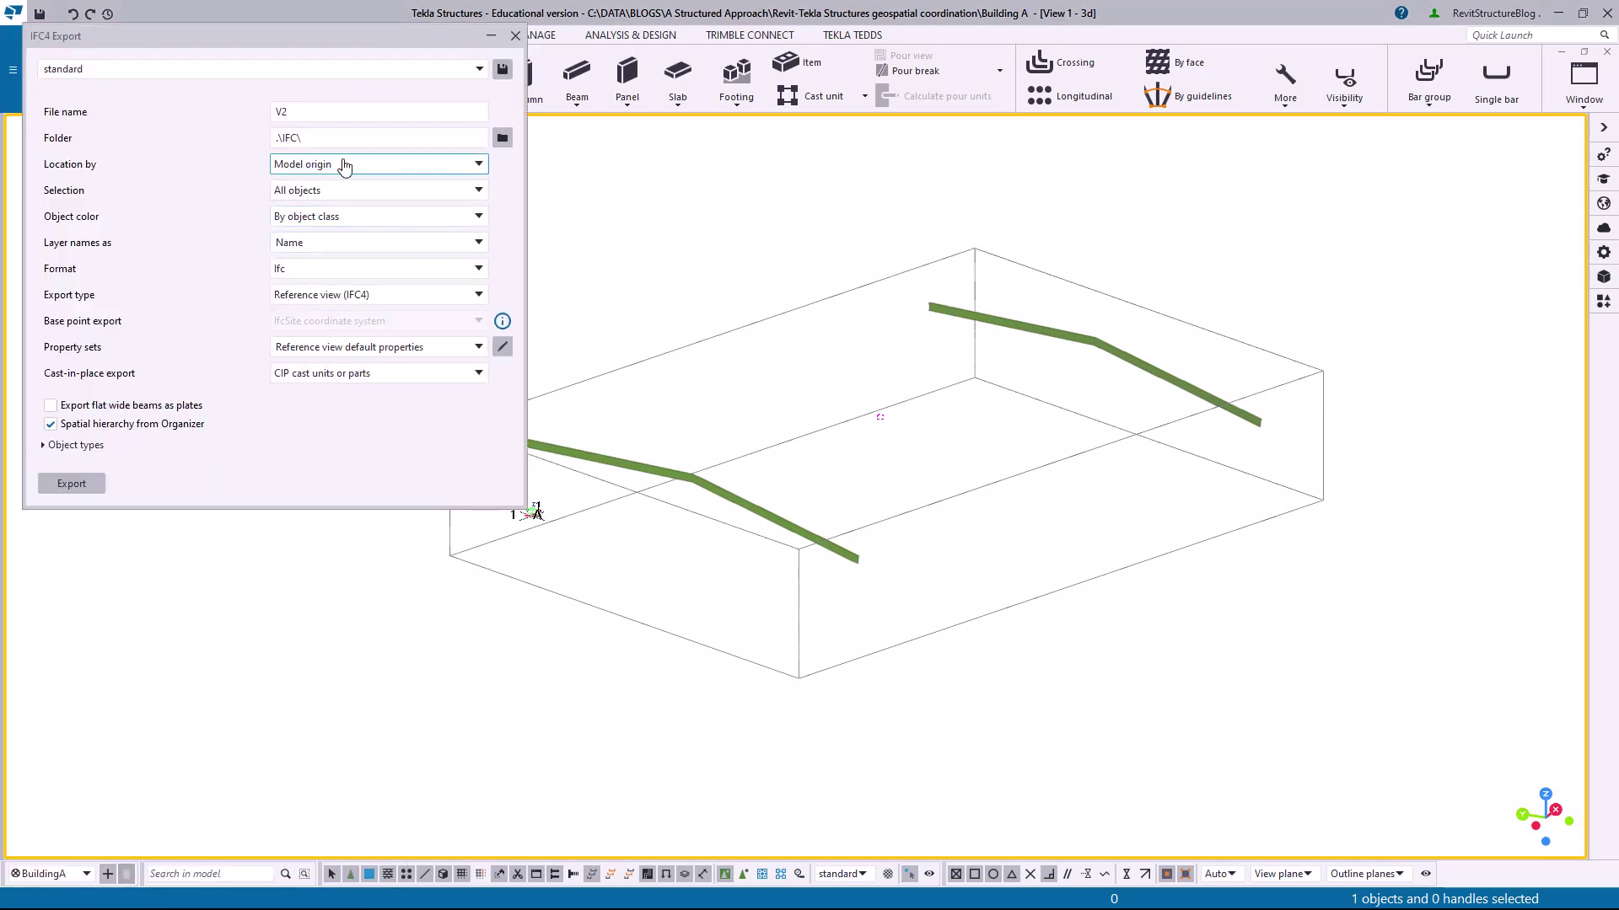
double_click(321, 112)
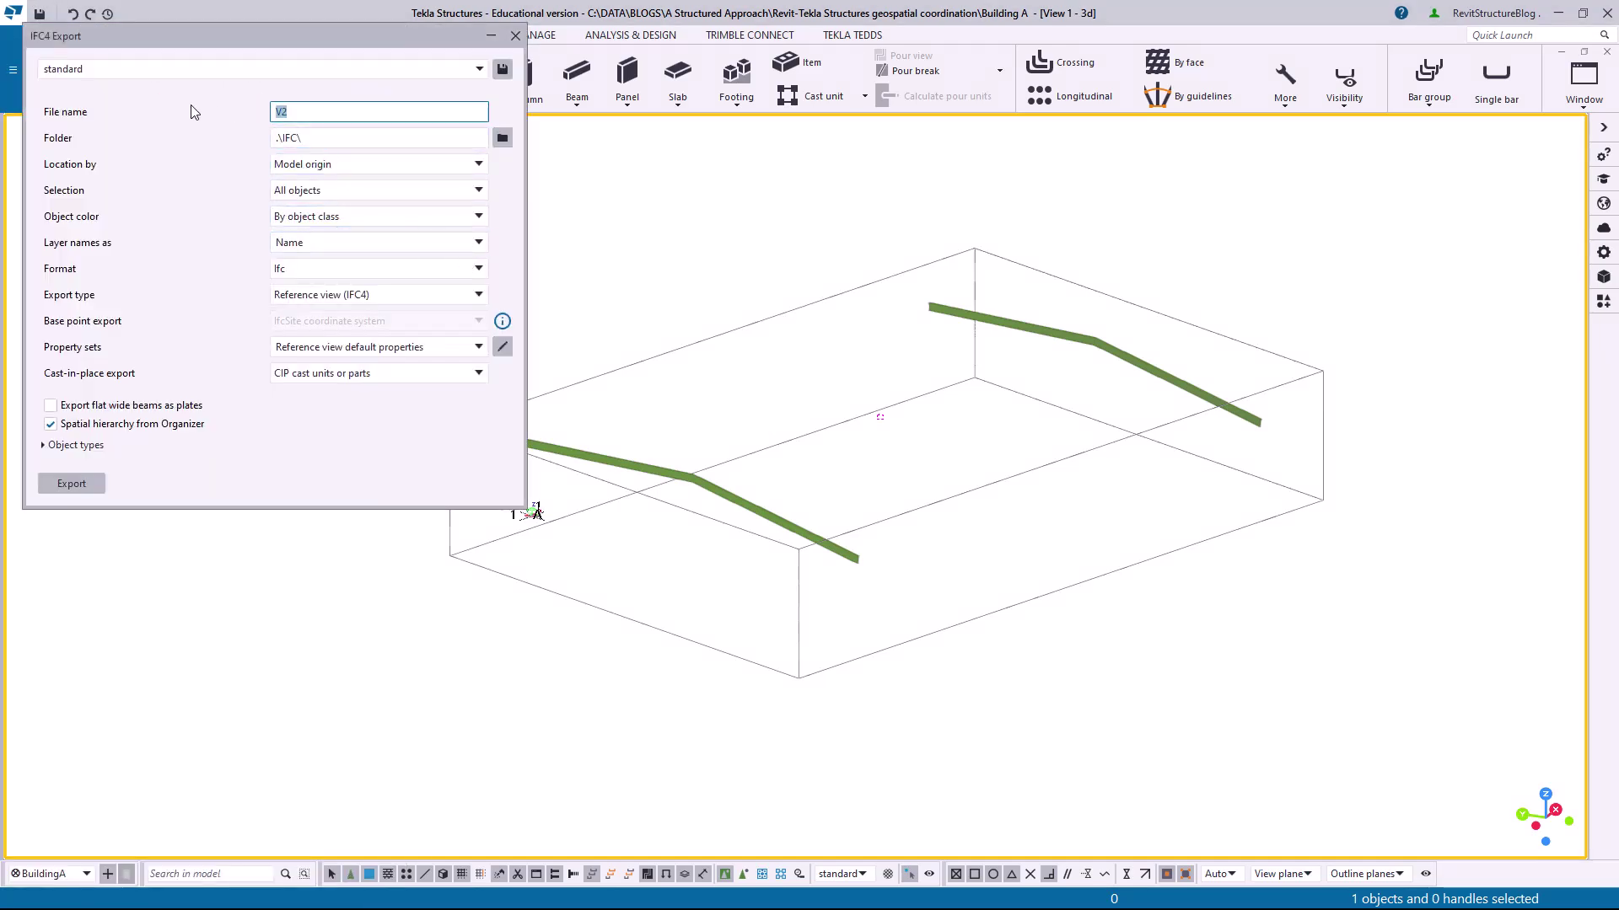
type("Rafters for Building")
left_click(353, 167)
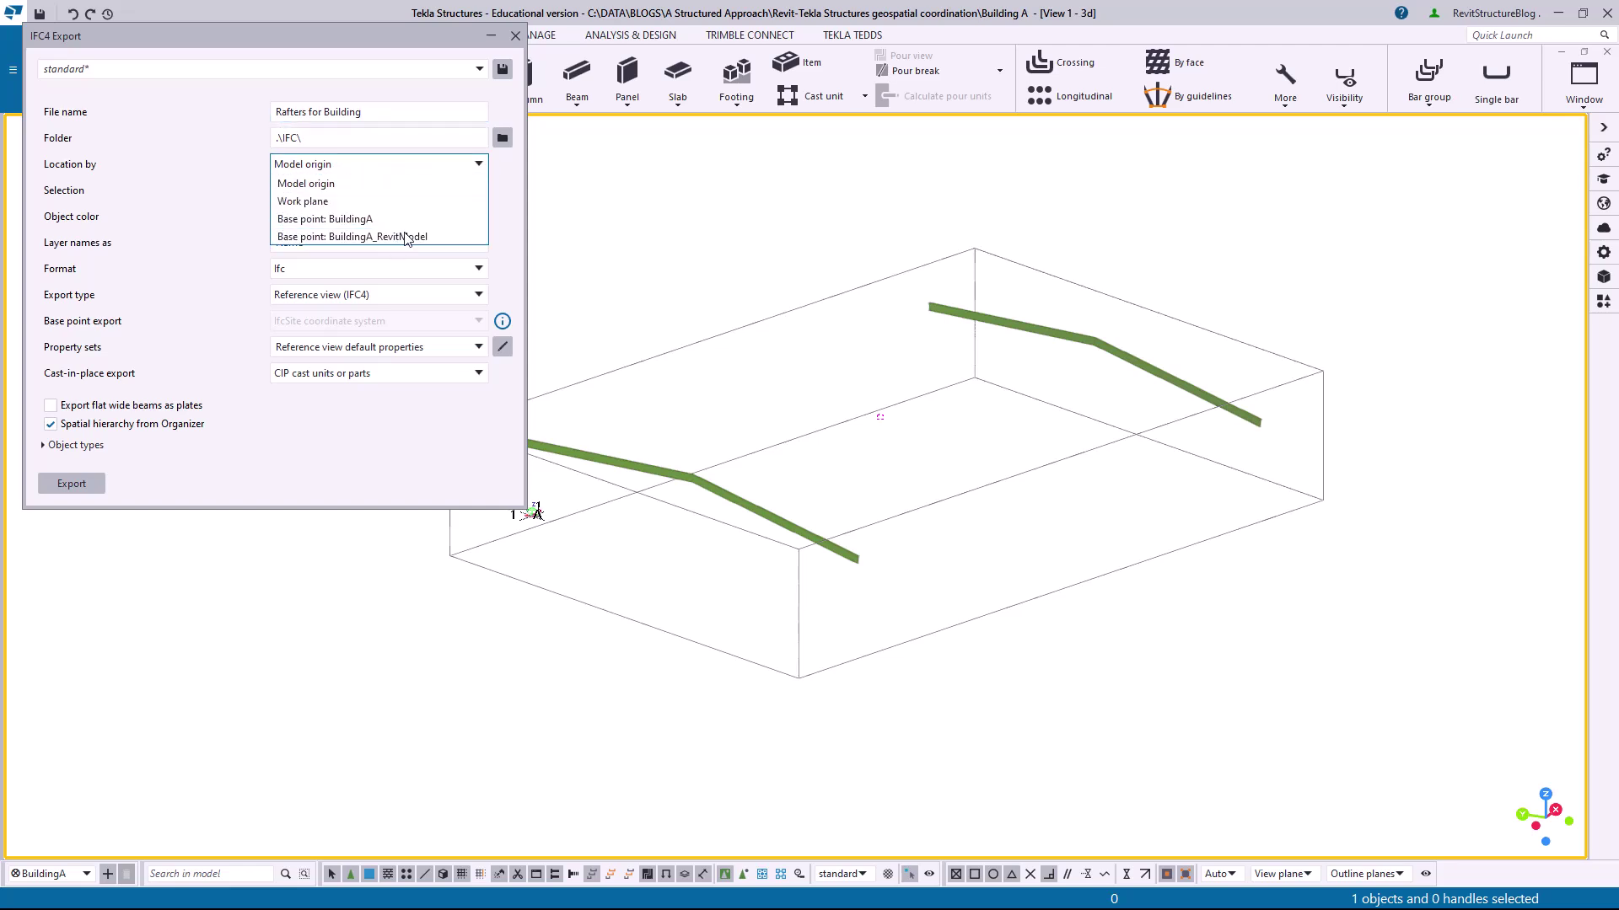
left_click(375, 237)
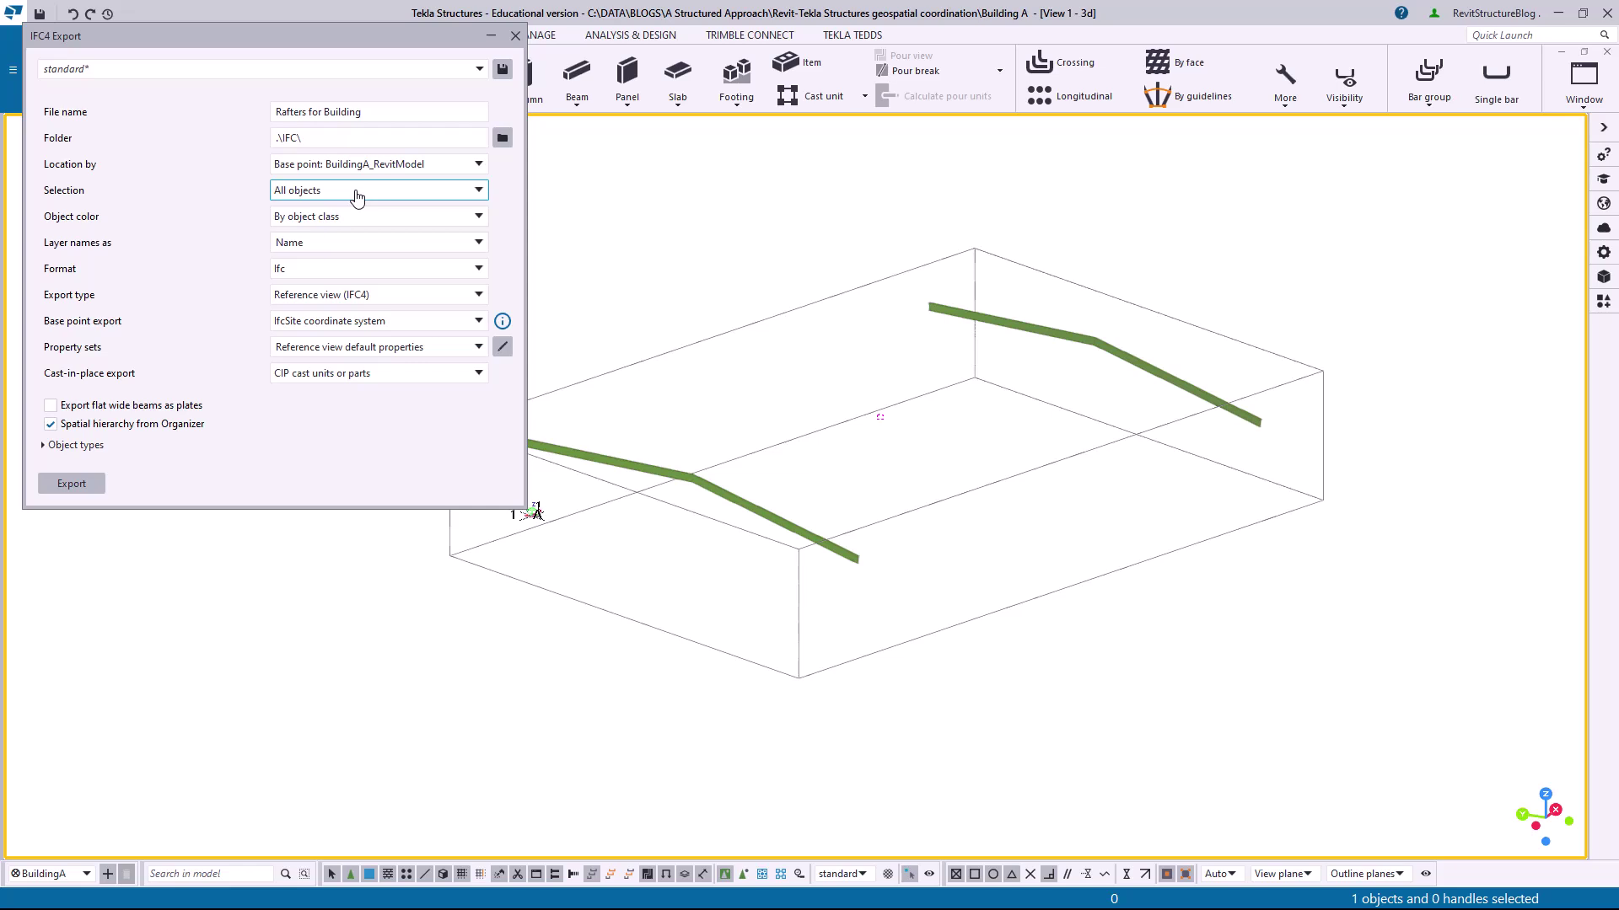
- Choose the base point export method and export all objects as a Reference view IFC4 file
left_click(375, 322)
left_click(360, 355)
left_click(82, 489)
left_click(359, 298)
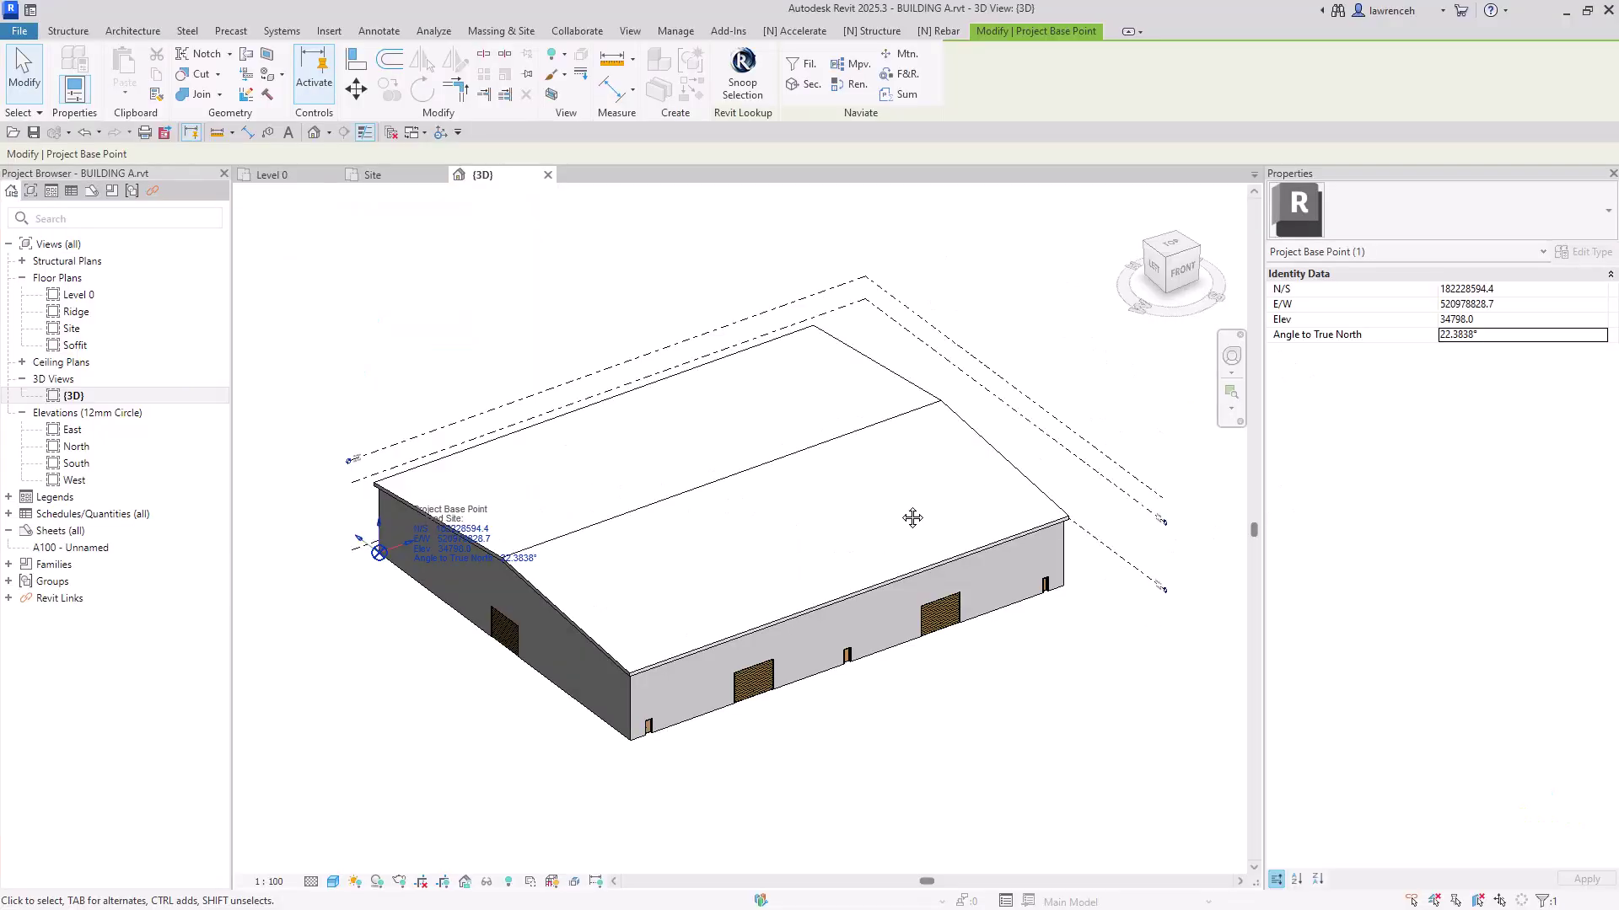
- Switch to Revit and link the IFC file "Rafters for Building.ifc" into the Building A model
middle_click_drag(910, 513, 933, 491)
key("Escape")
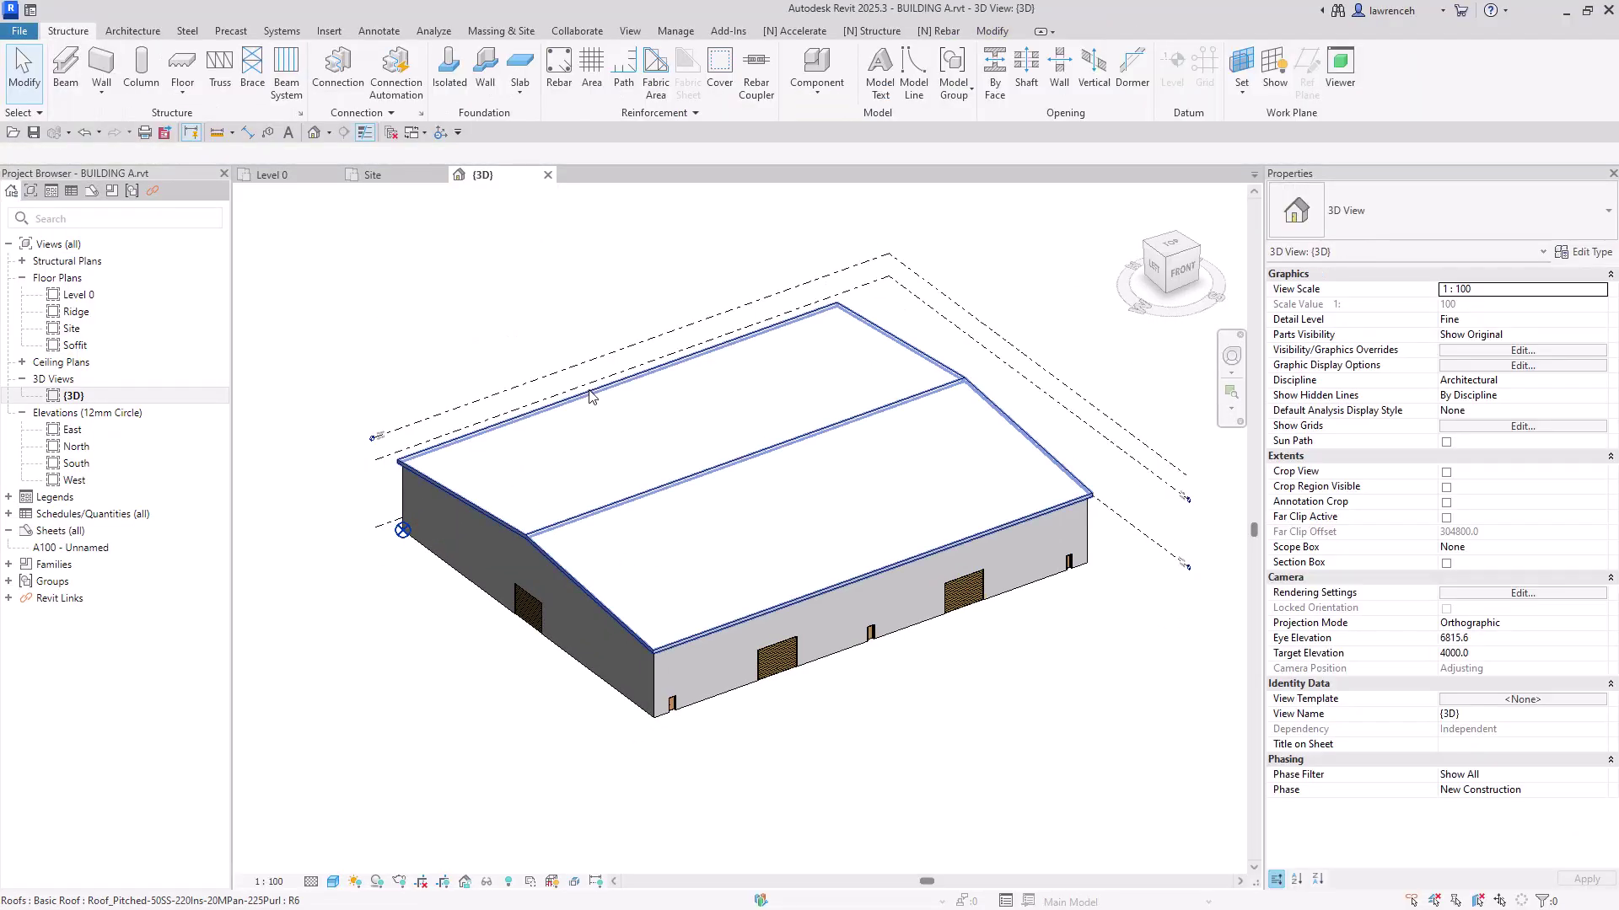
middle_click_drag(592, 397, 518, 380, "shift")
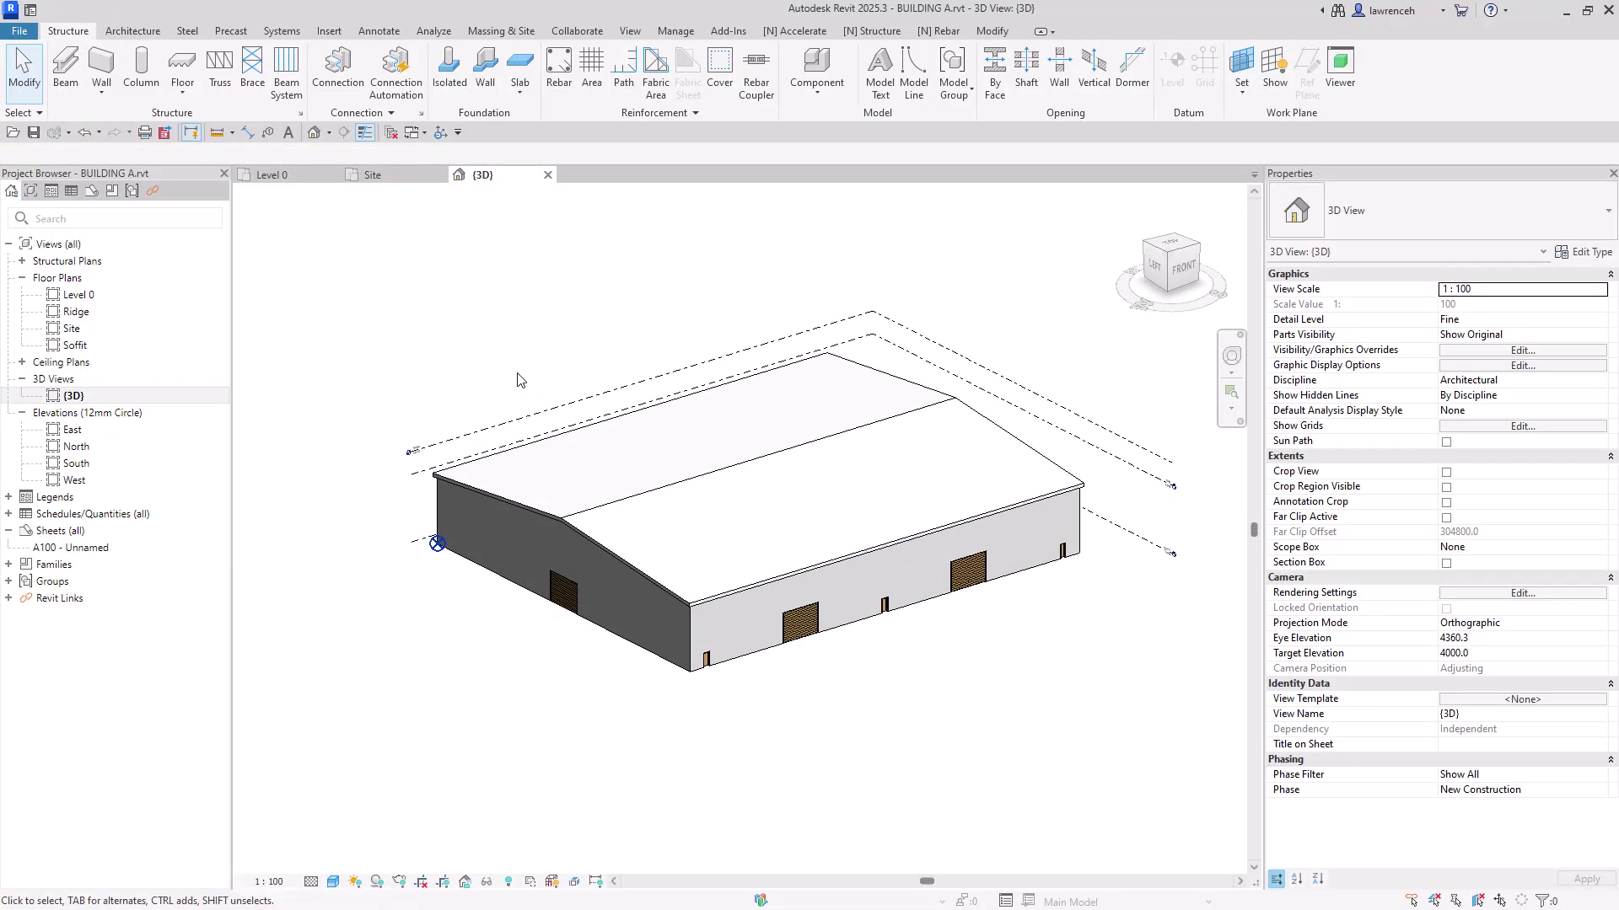
left_click(329, 31)
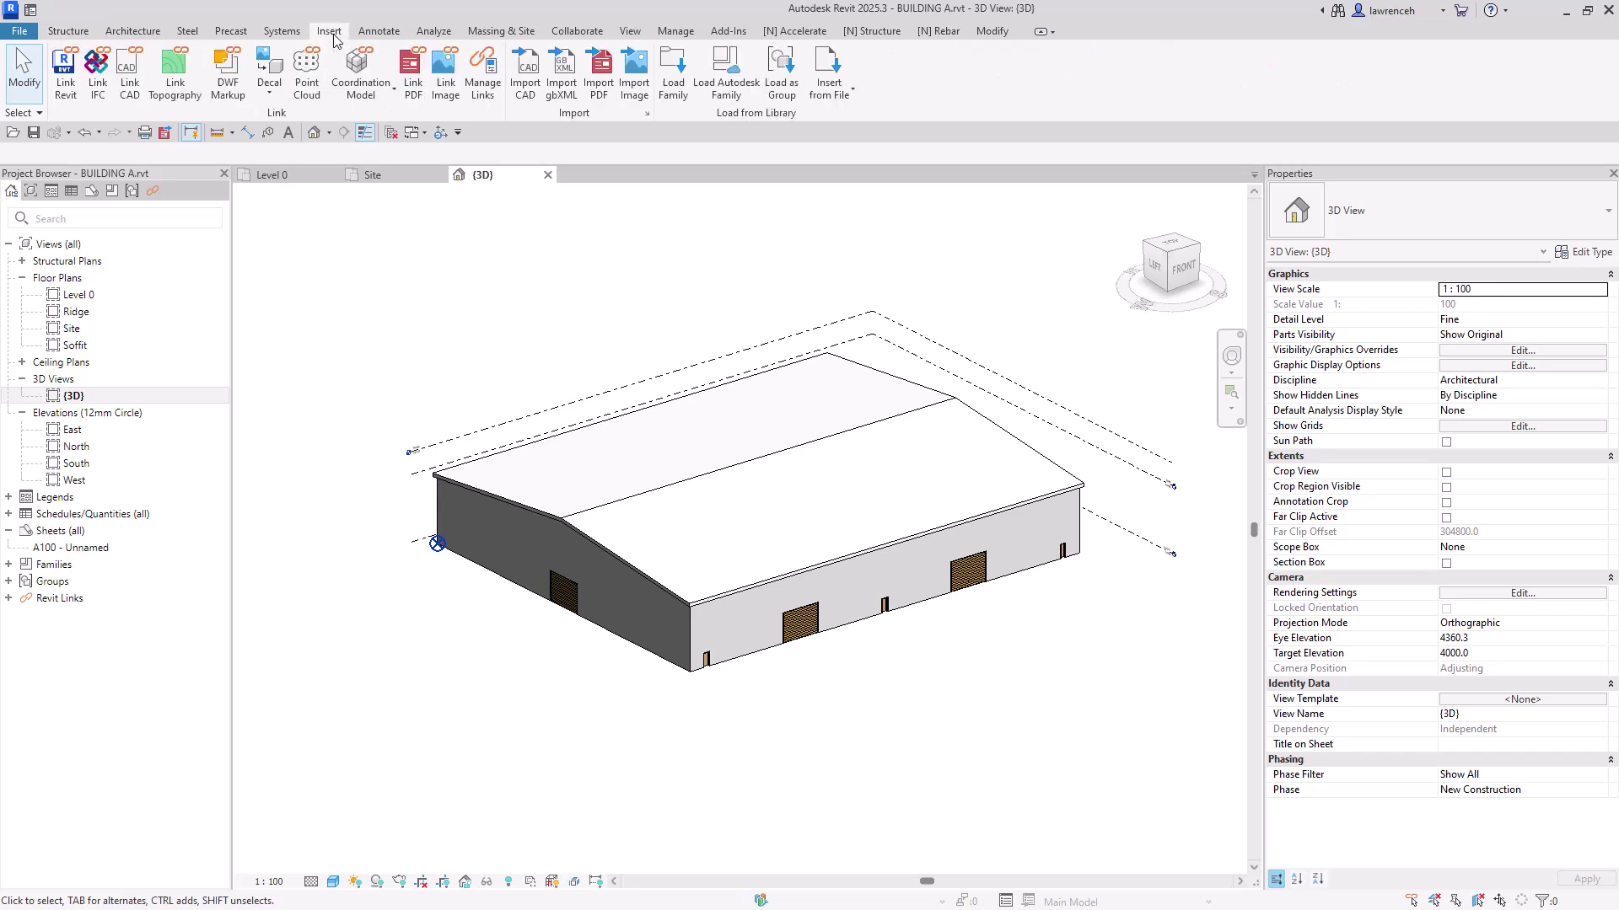
left_click(98, 72)
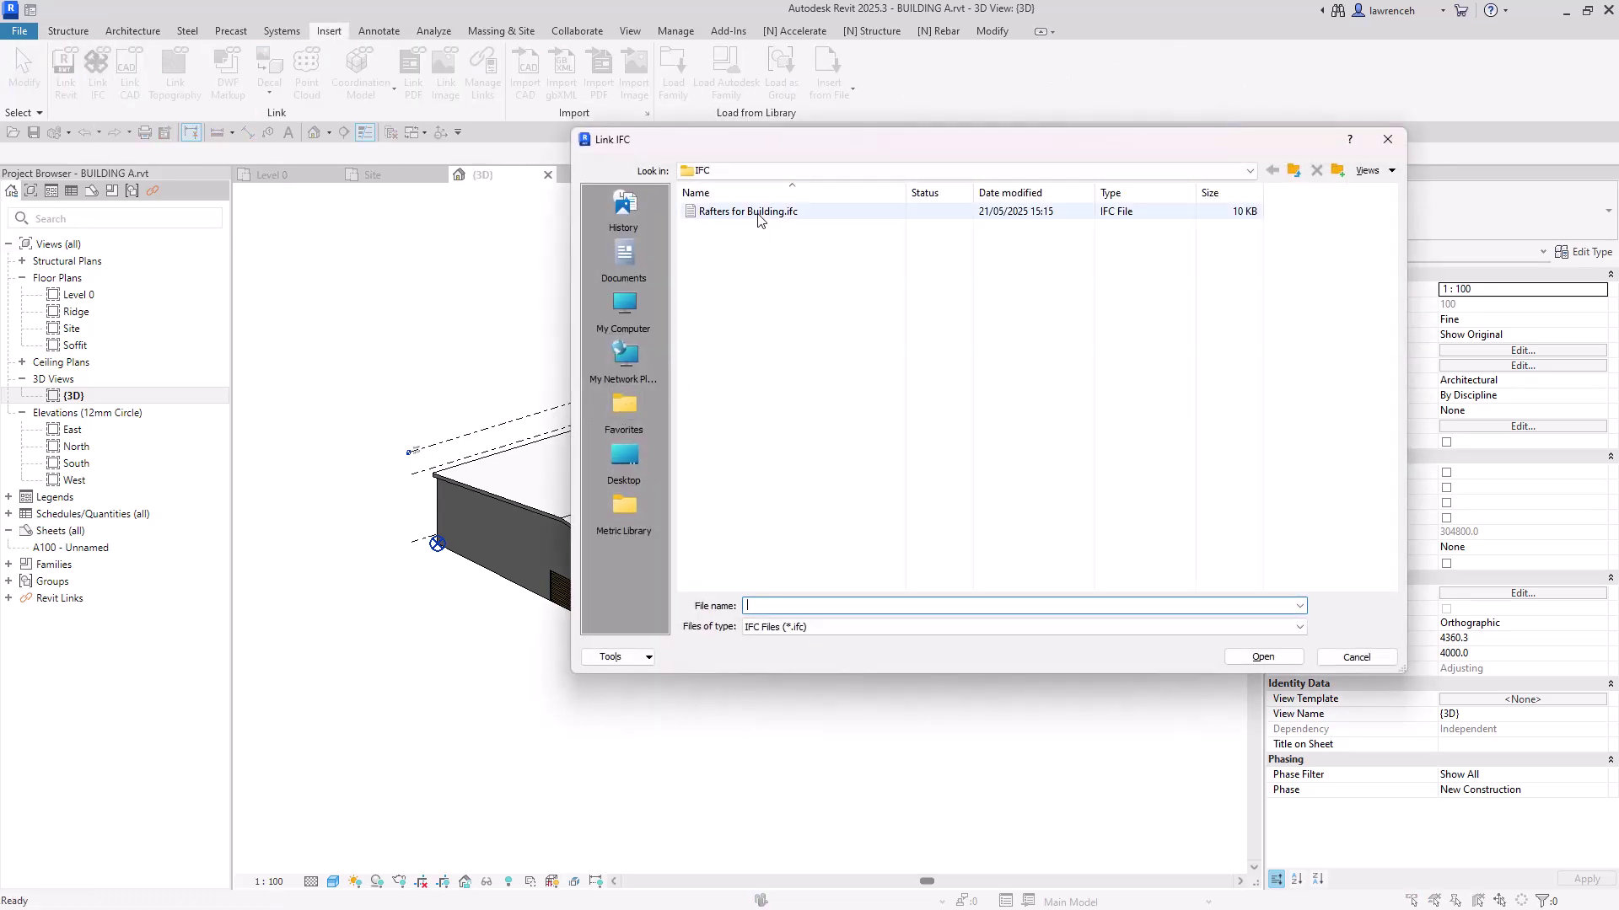
left_click(755, 212)
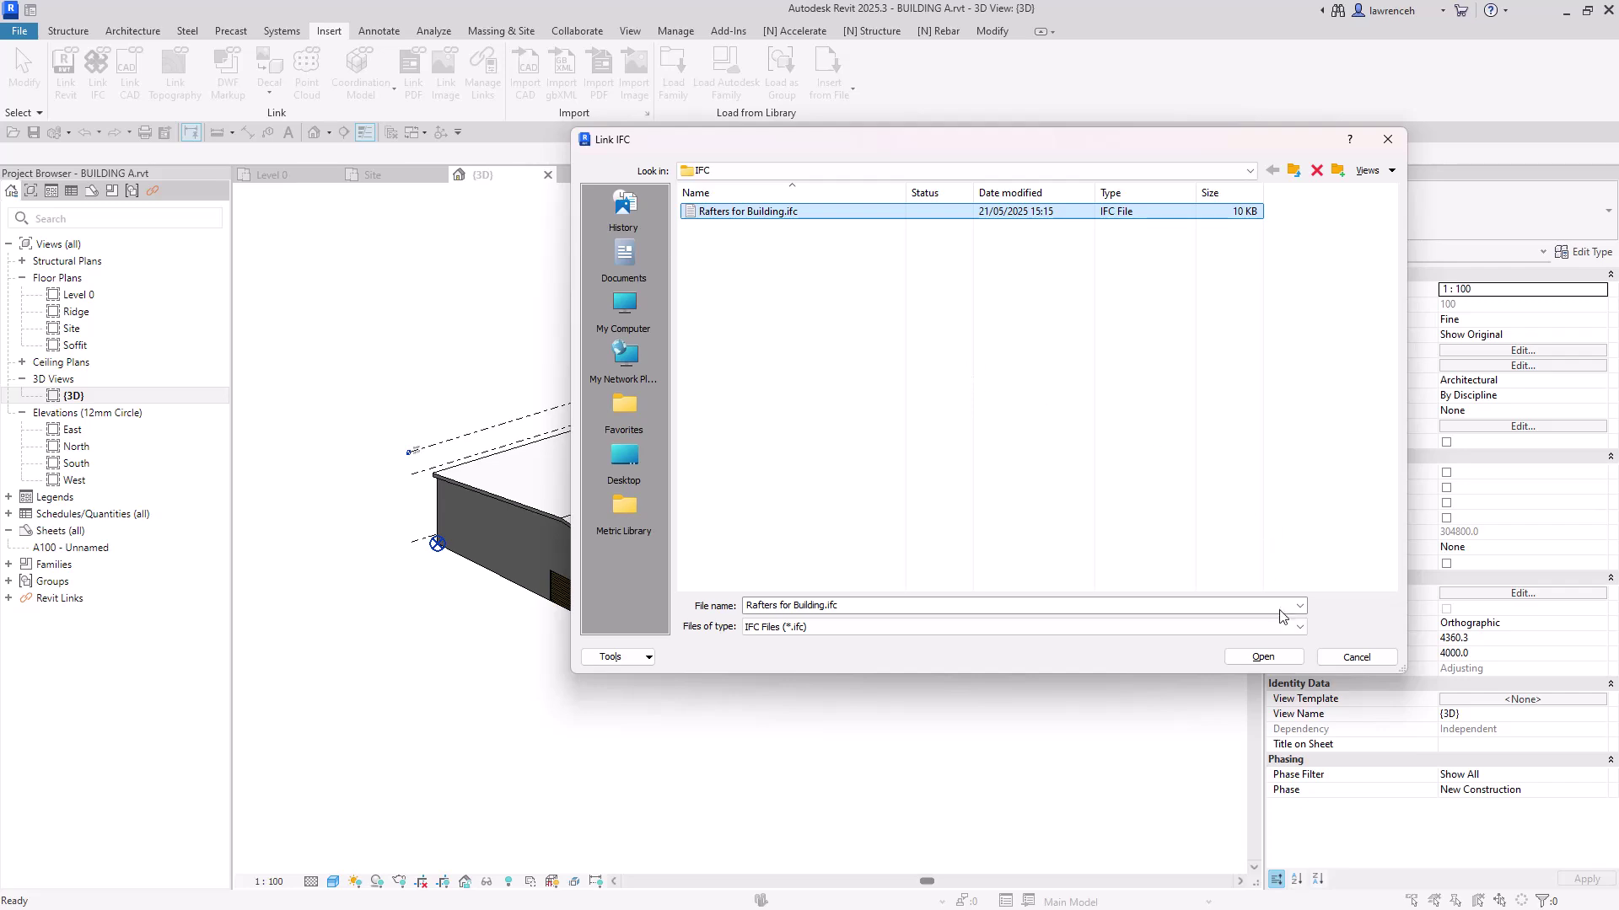
left_click(1265, 658)
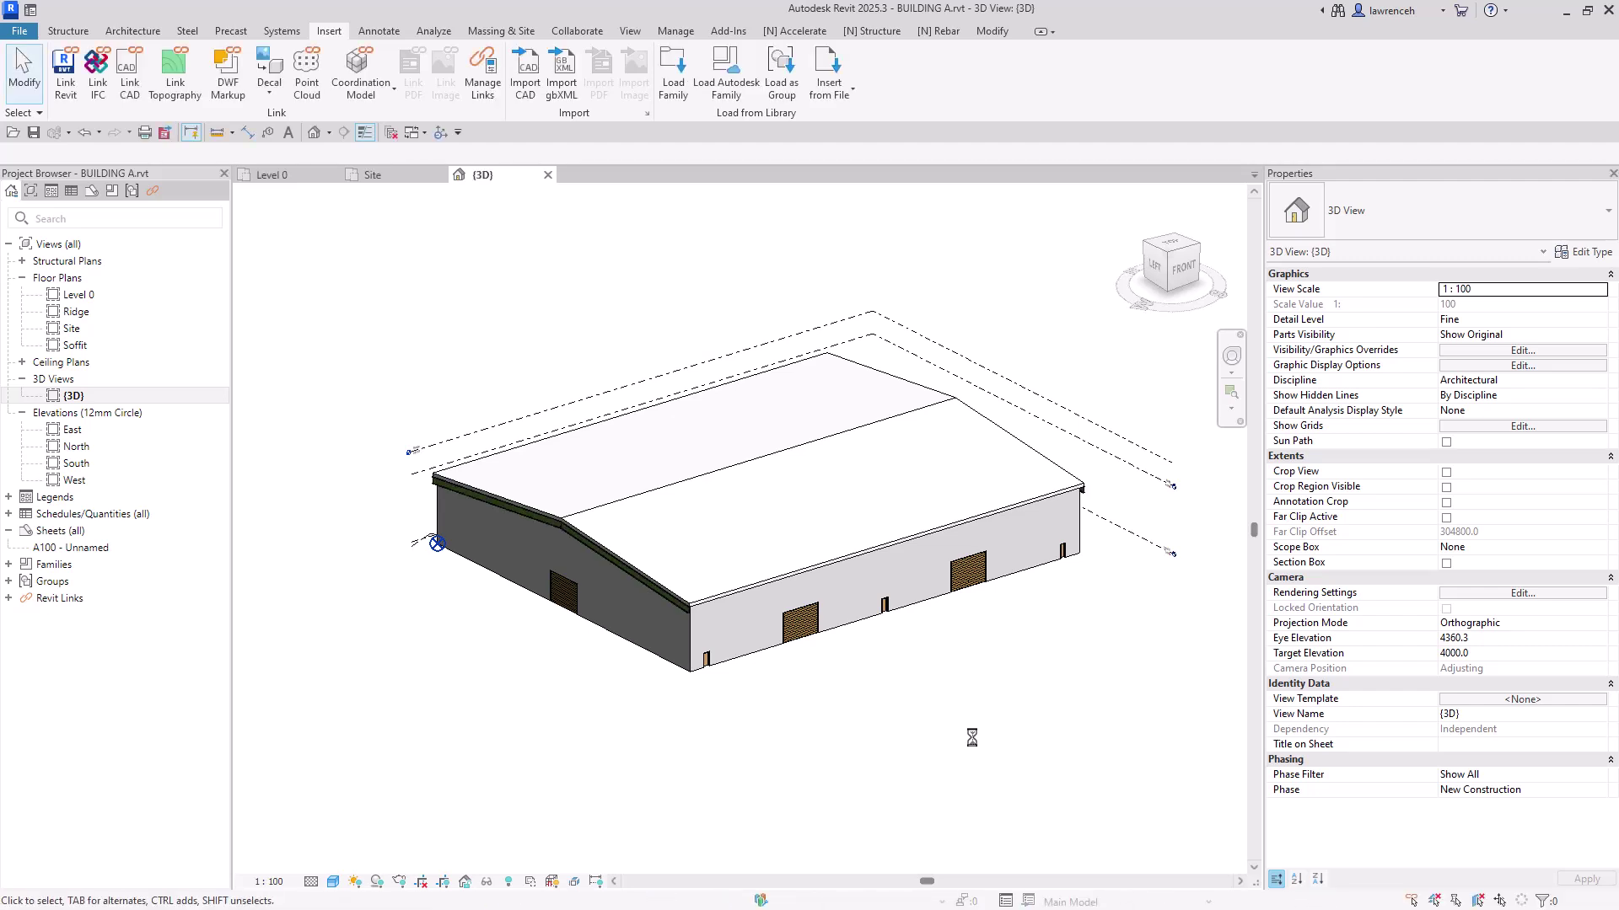
- Examine how the linked rafters sit against the roof and walls at the building's corner
middle_click_drag(875, 624, 864, 539, "shift")
scroll(856, 457, "up", 8)
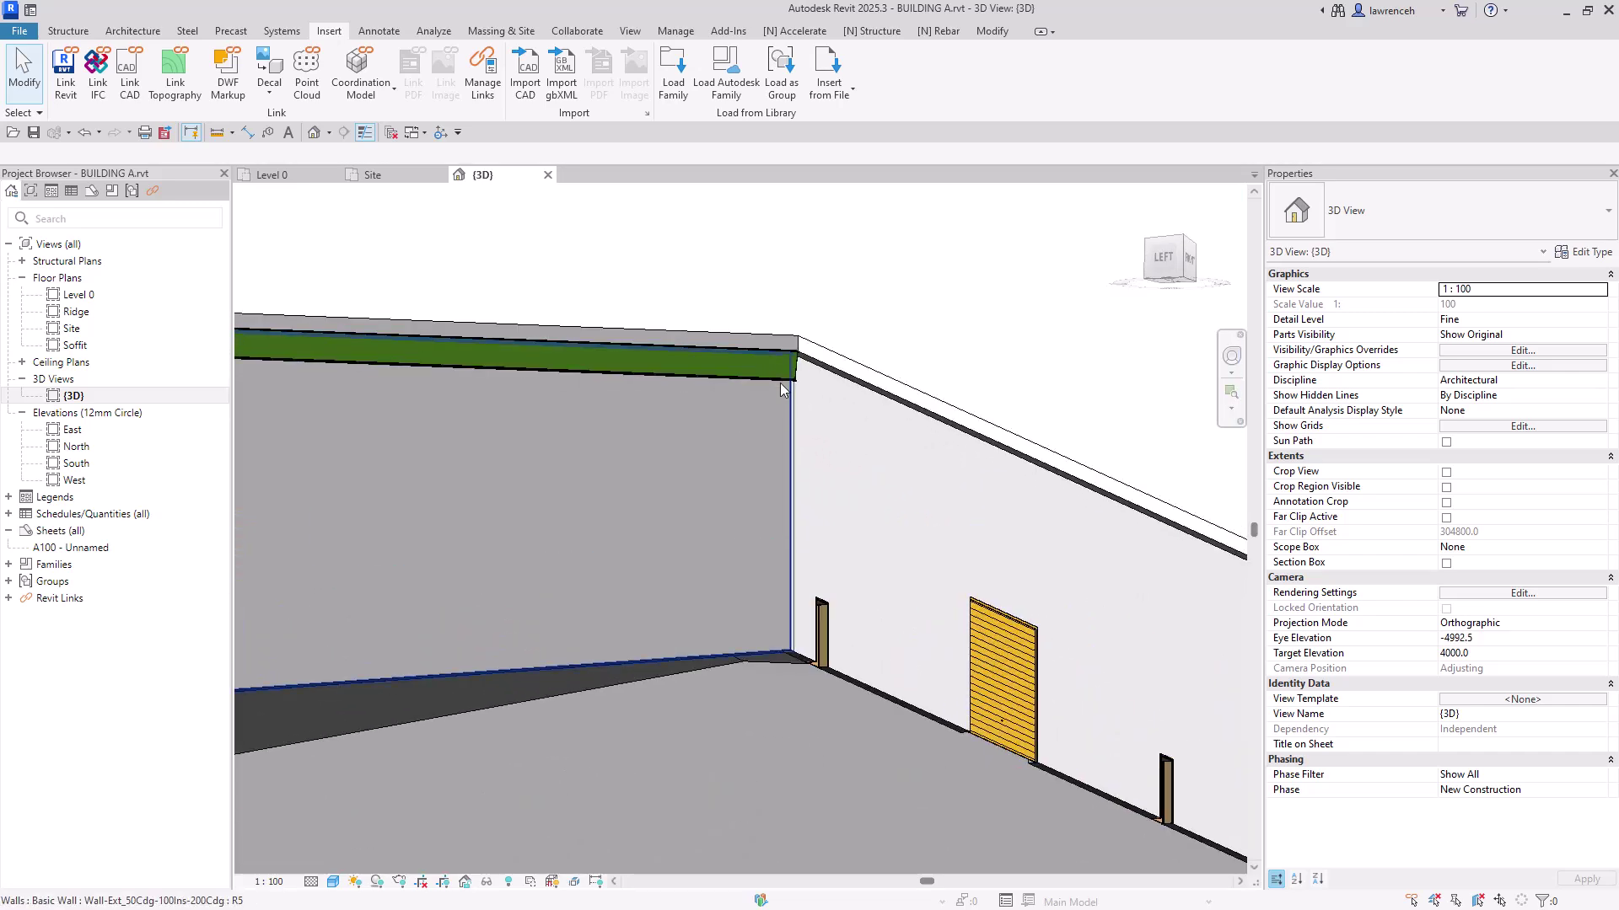
left_click(814, 440)
scroll(823, 454, "down", 8)
key("Escape")
middle_click_drag(823, 454, 900, 684, "shift")
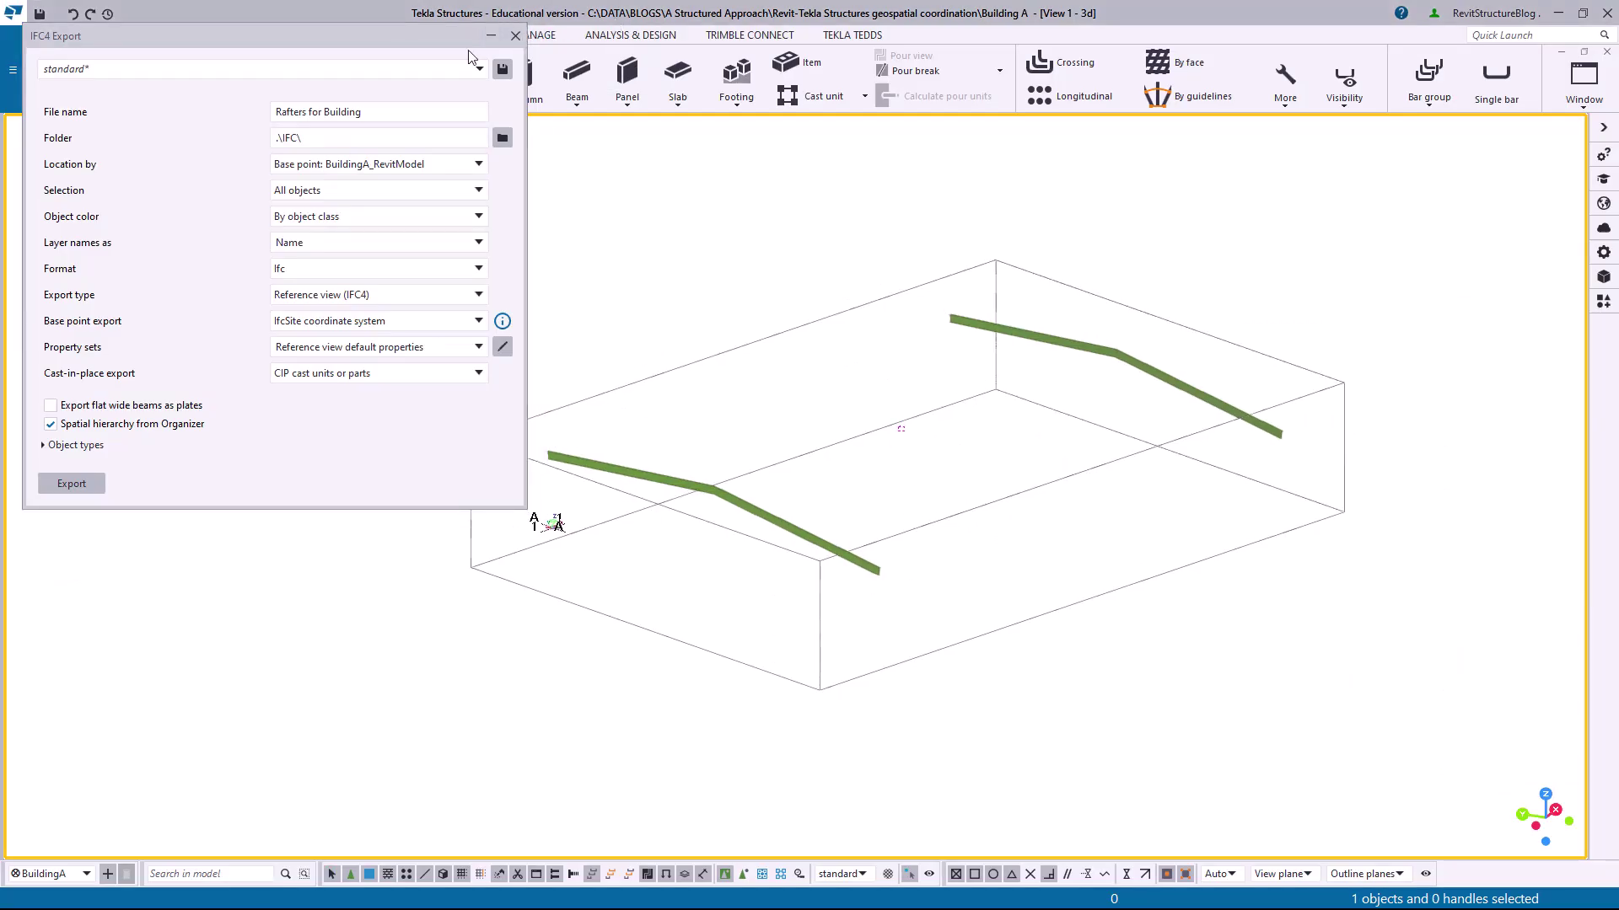
- Switch to Tekla Structures and model a steel beam between the rafter ends along one eaves, expanding the work area to include it
left_click(515, 36)
left_click(154, 80)
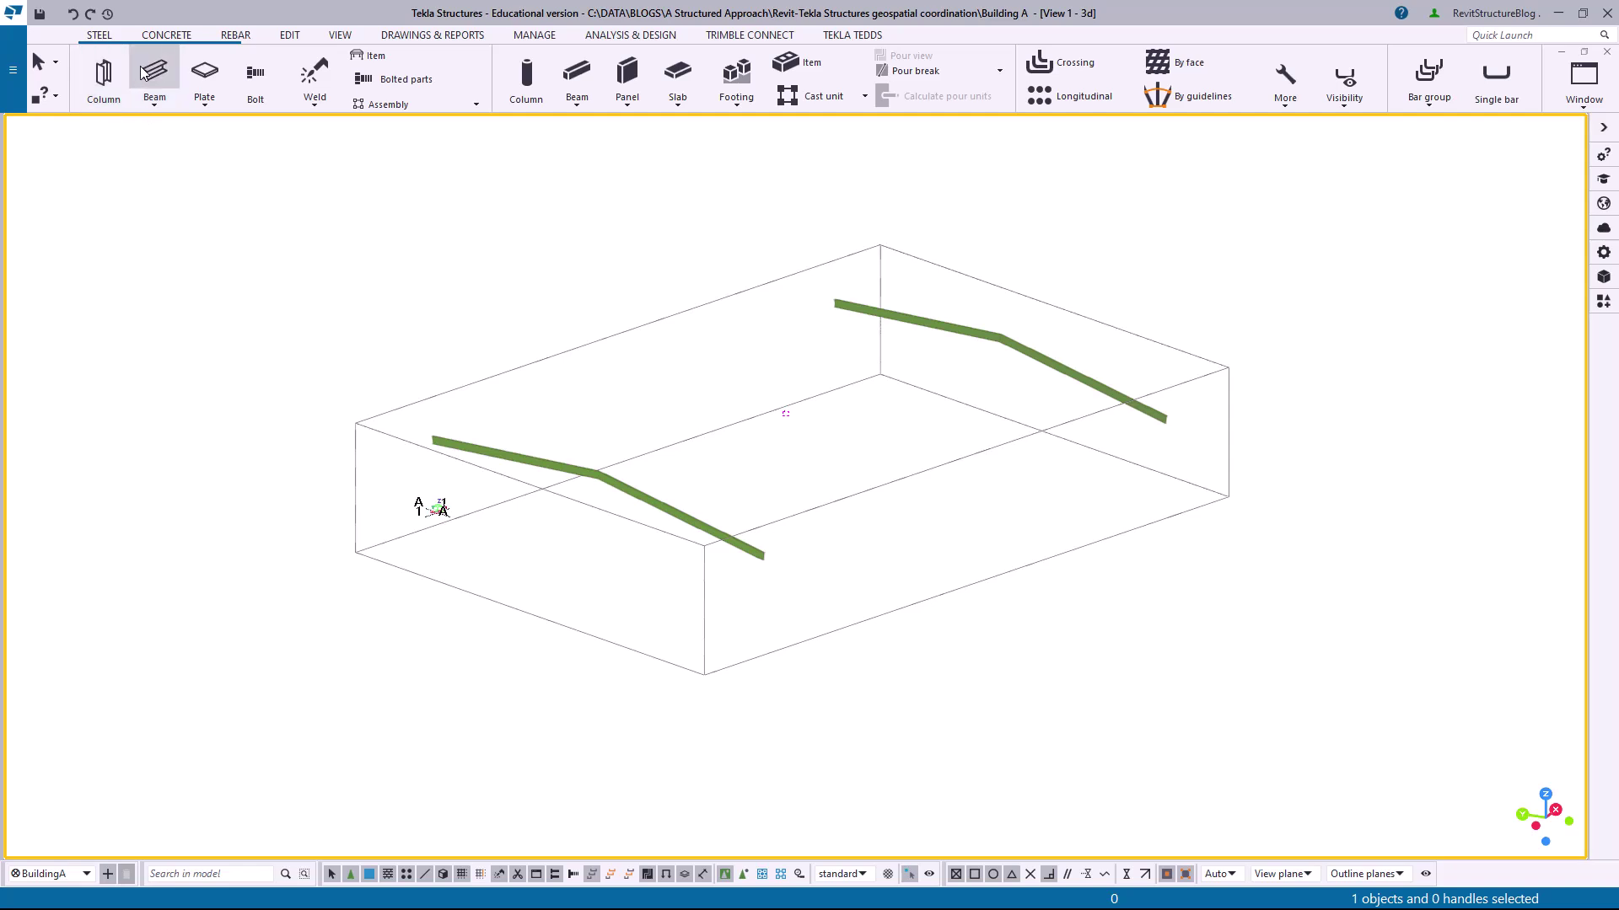
scroll(759, 560, "up", 5)
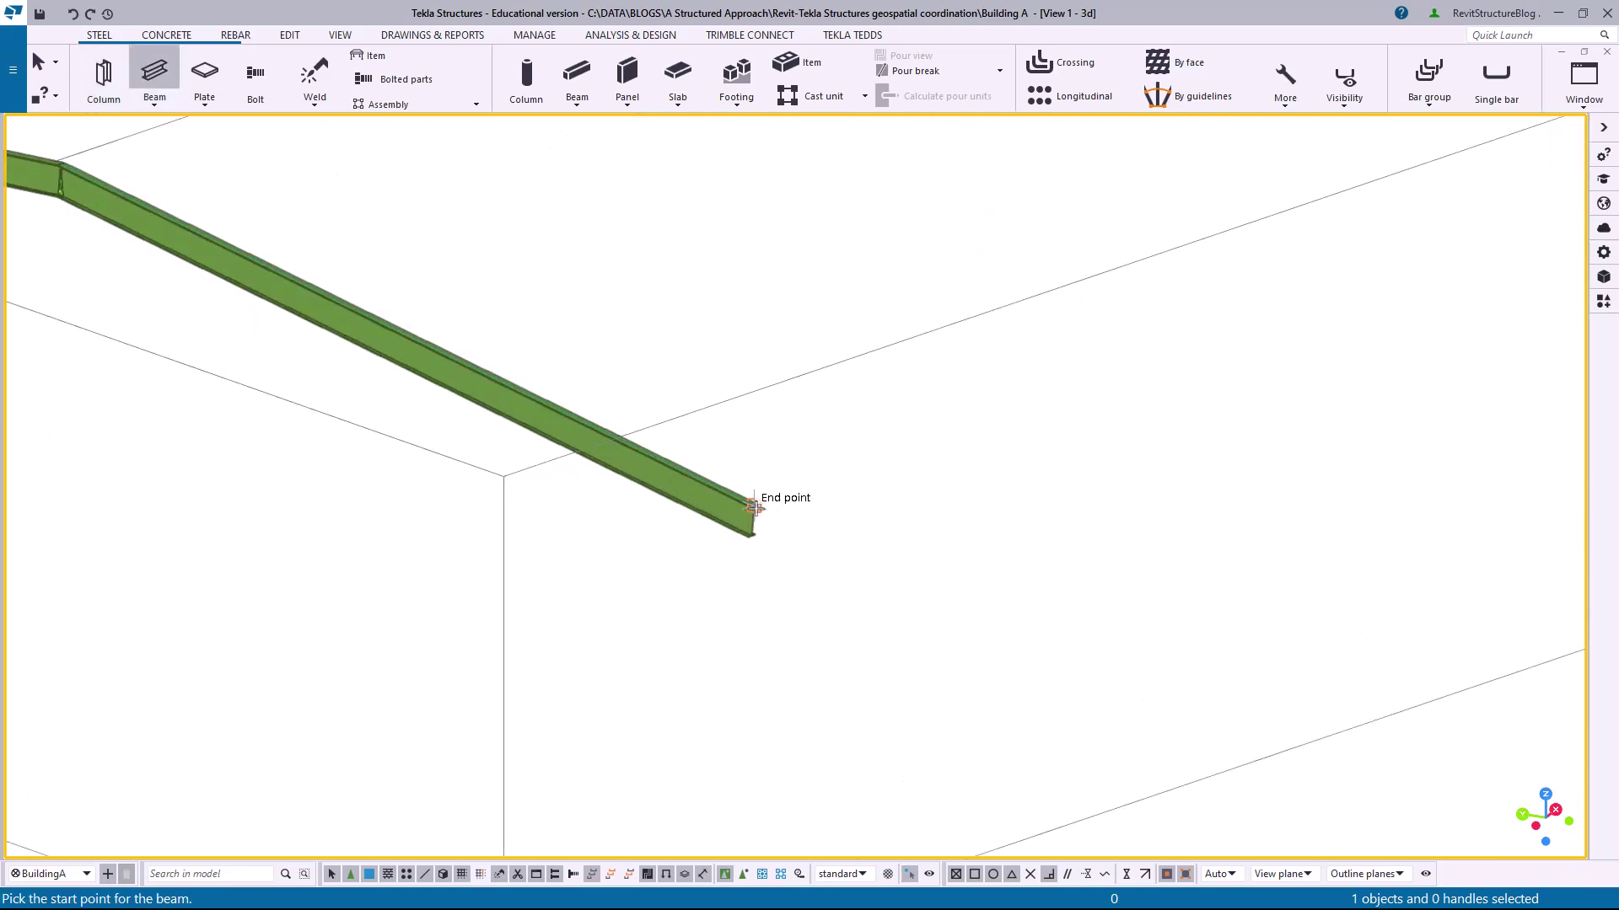
left_click(753, 506)
scroll(759, 505, "down", 3)
middle_click_drag(896, 463, 614, 618)
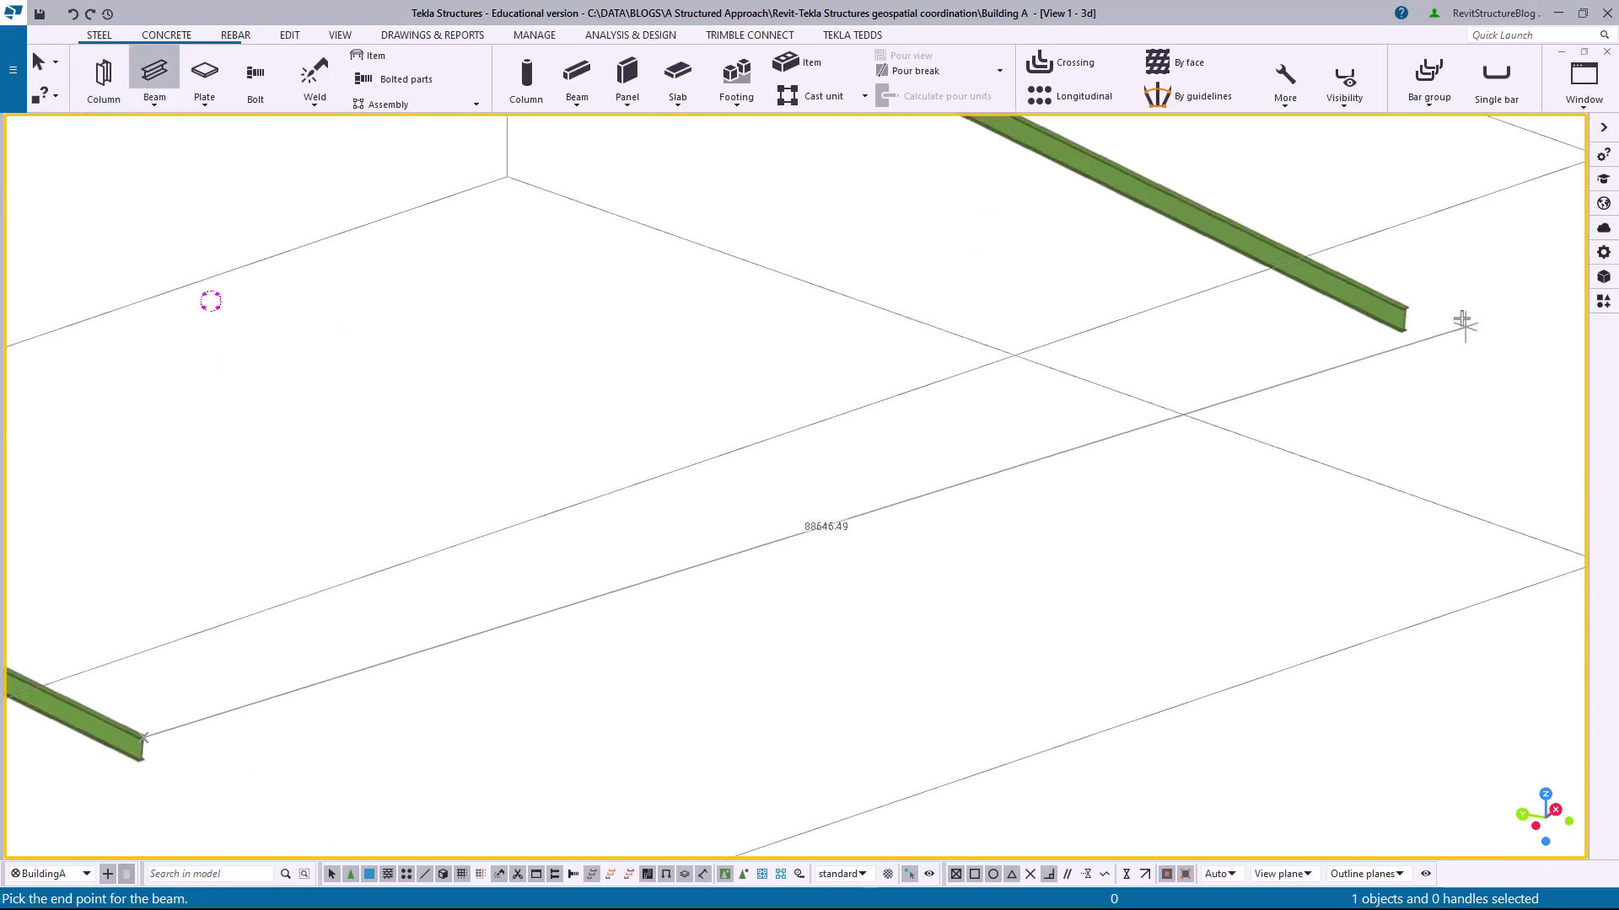
scroll(1465, 317, "up", 3)
left_click(1410, 305)
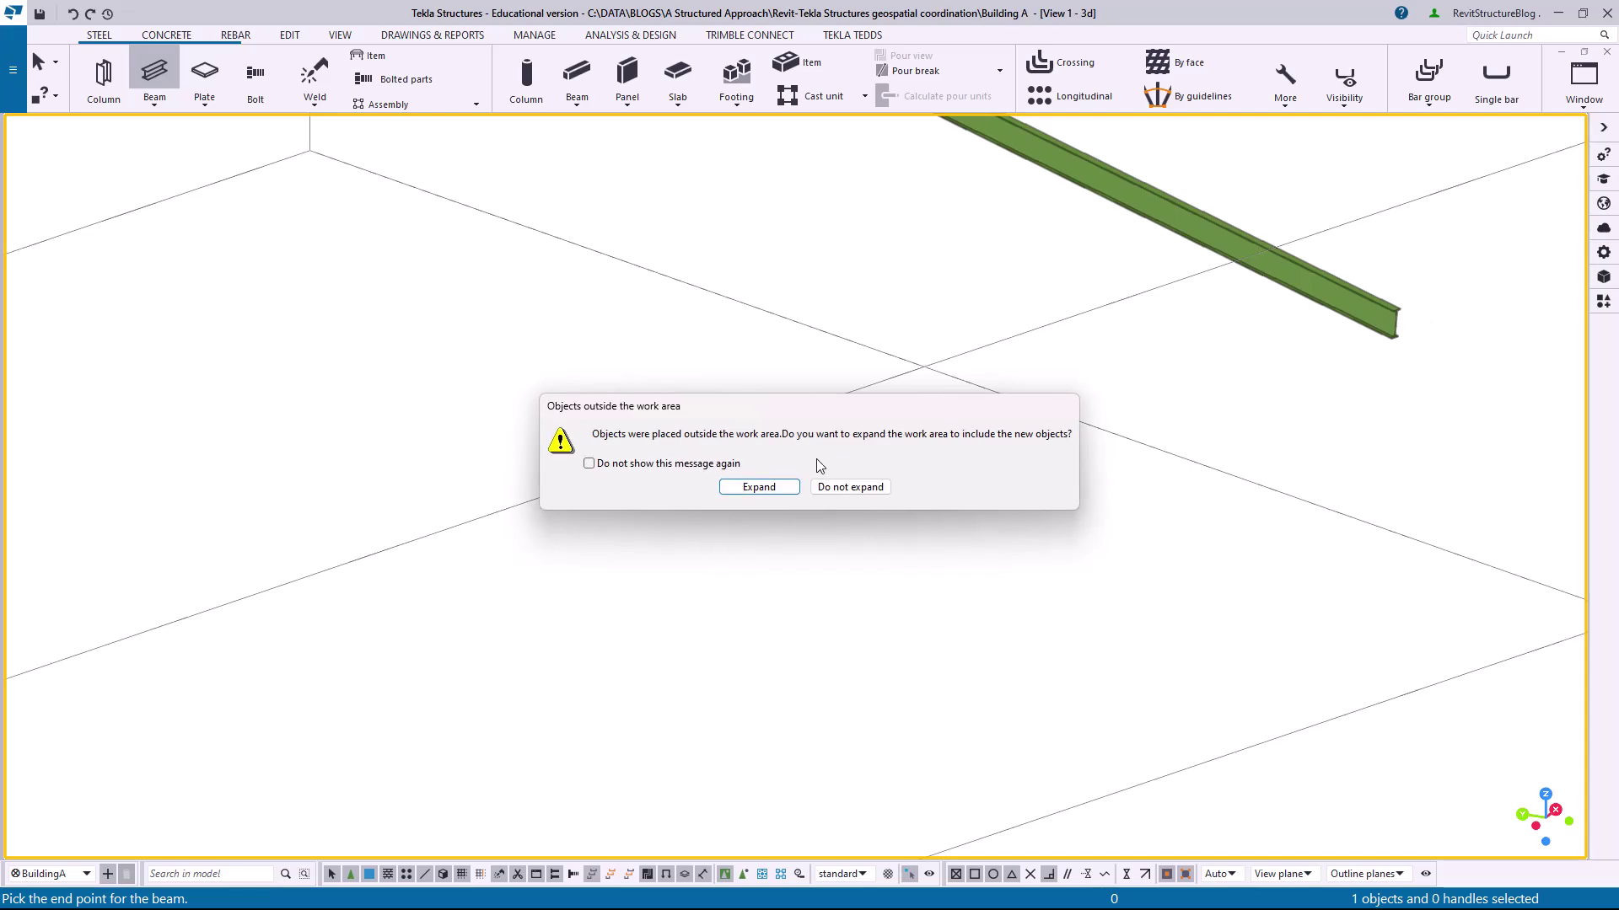
left_click(758, 487)
scroll(850, 478, "down", 5)
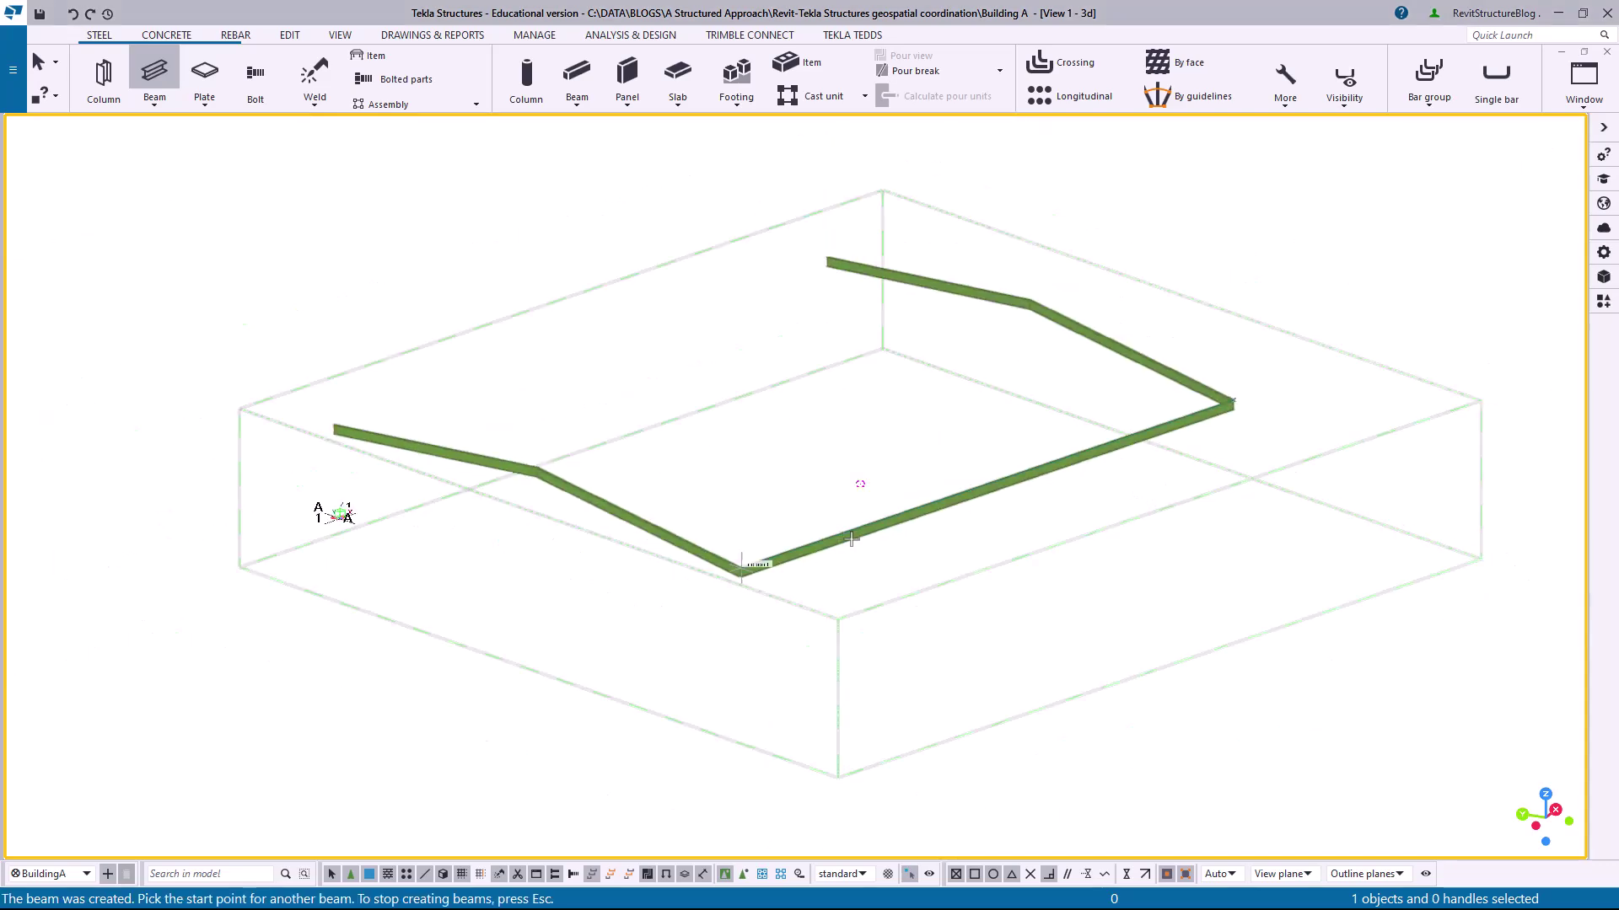
- Model a second steel beam between the rafter ends along the opposite eaves, expand the work area, and end the beam command
middle_click_drag(815, 540, 954, 481, "ctrl")
middle_click_drag(584, 481, 563, 545, "ctrl")
scroll(591, 518, "up", 5)
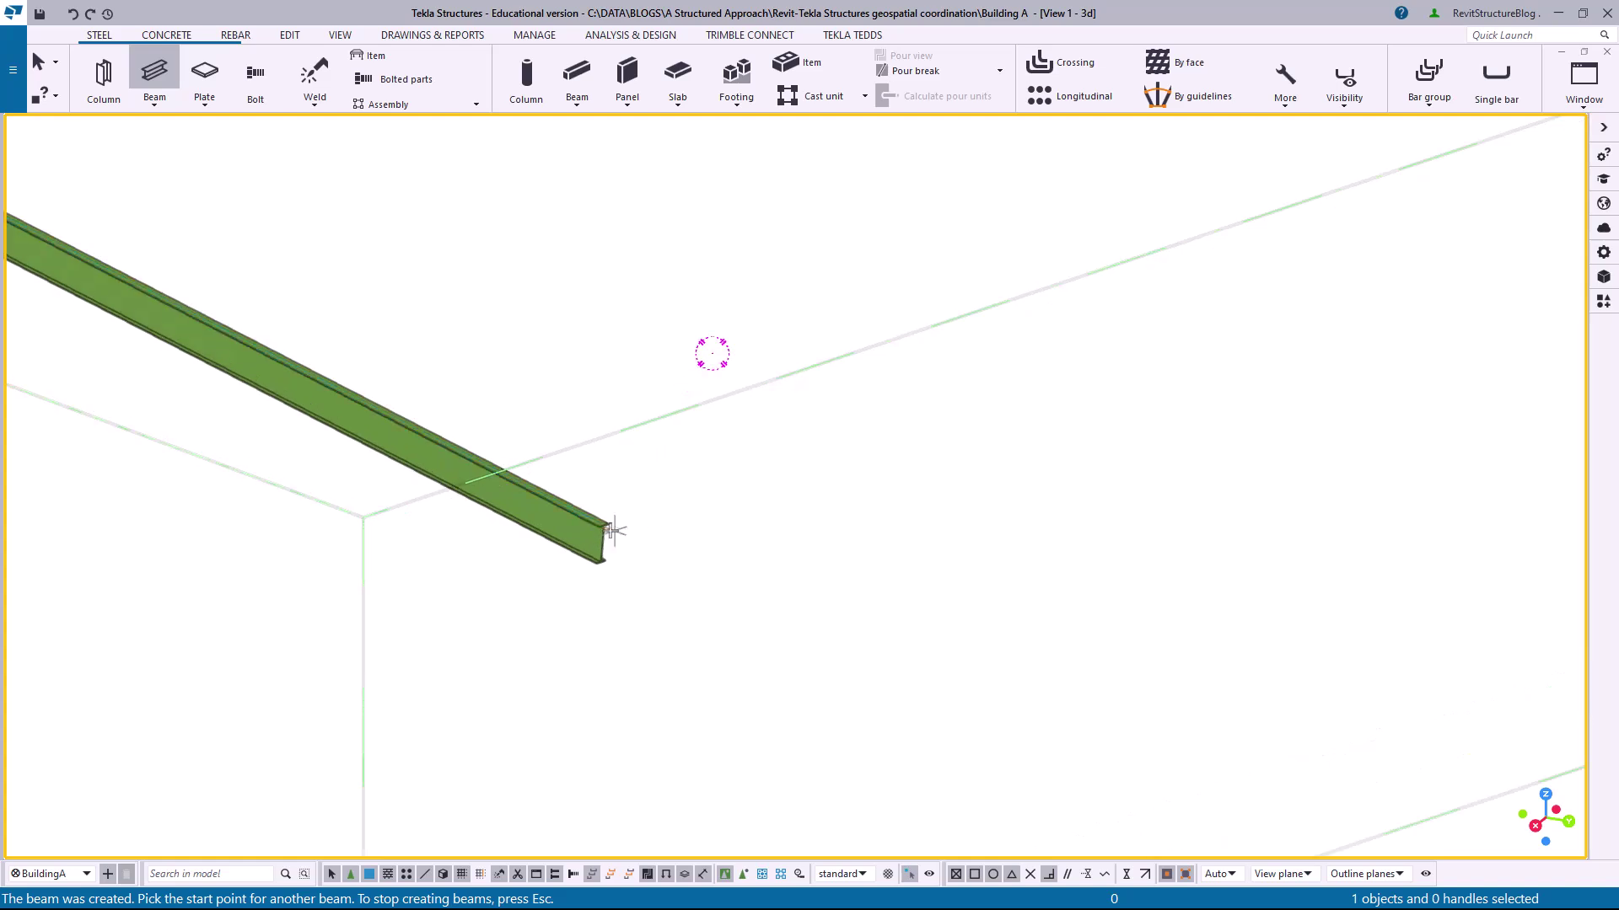
left_click(609, 521)
middle_click_drag(1121, 343, 817, 396)
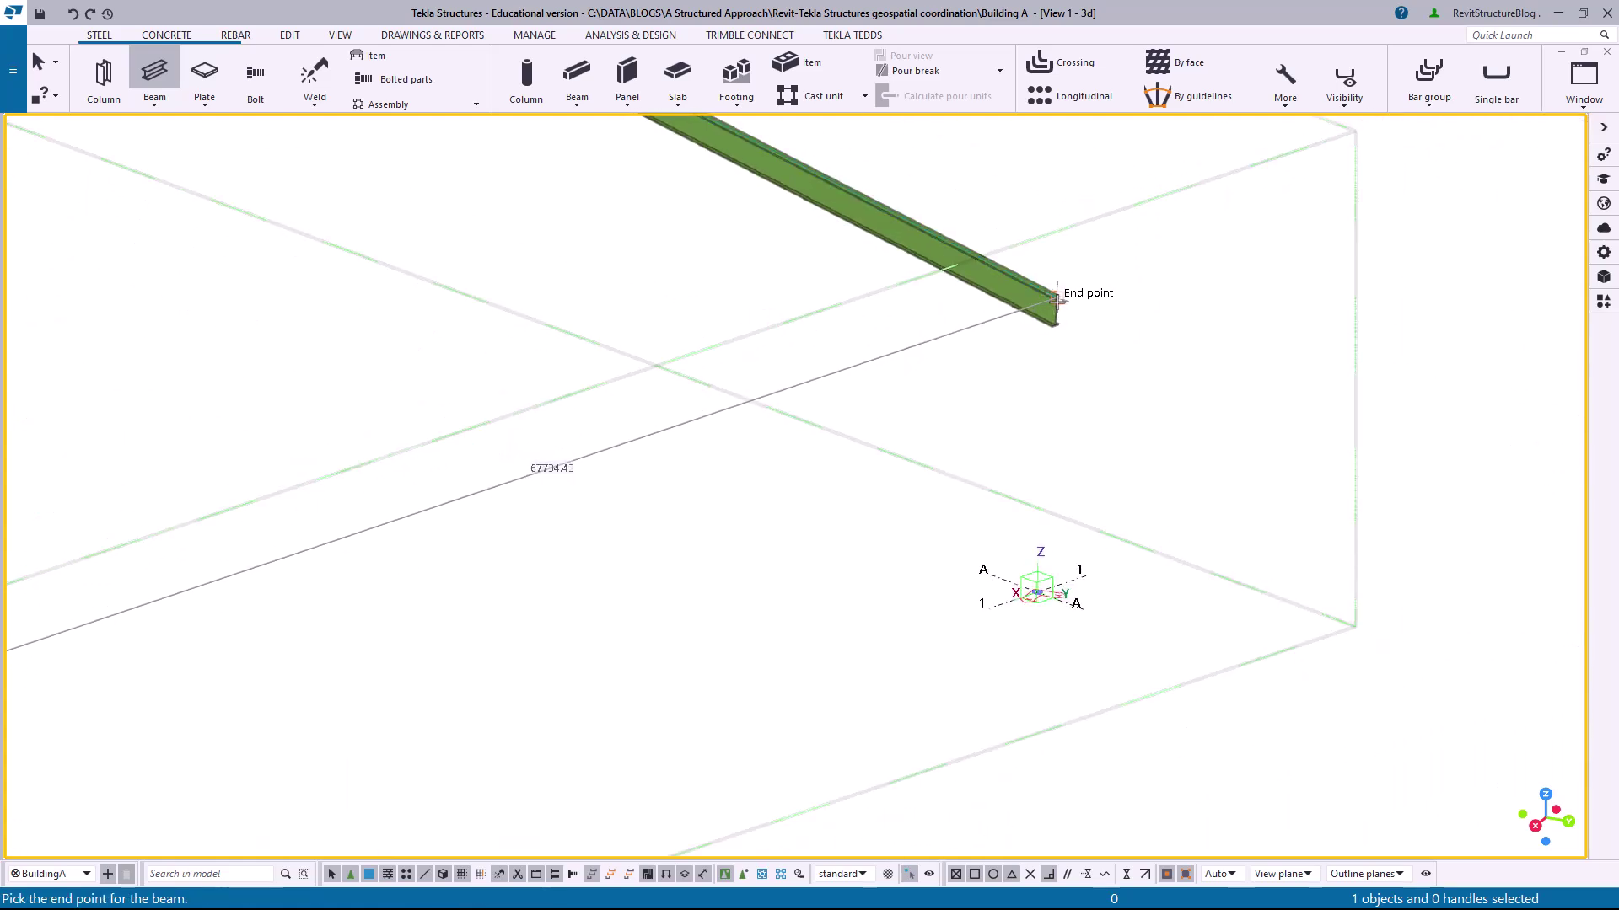
left_click(1063, 296)
left_click(760, 487)
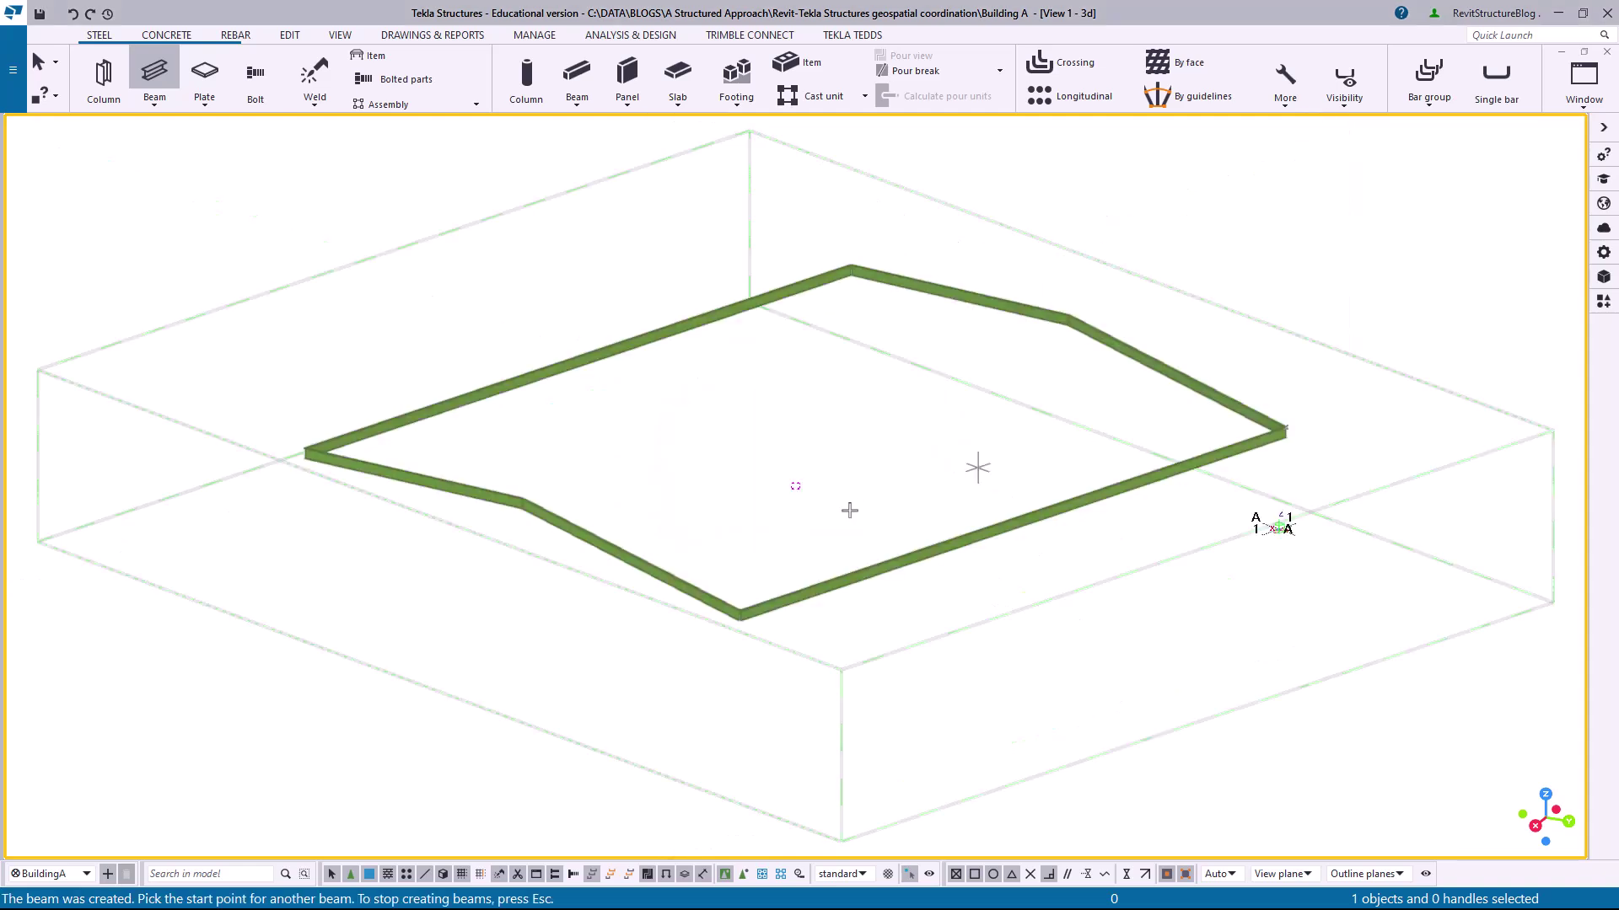
right_click(1032, 244)
left_click(1070, 252)
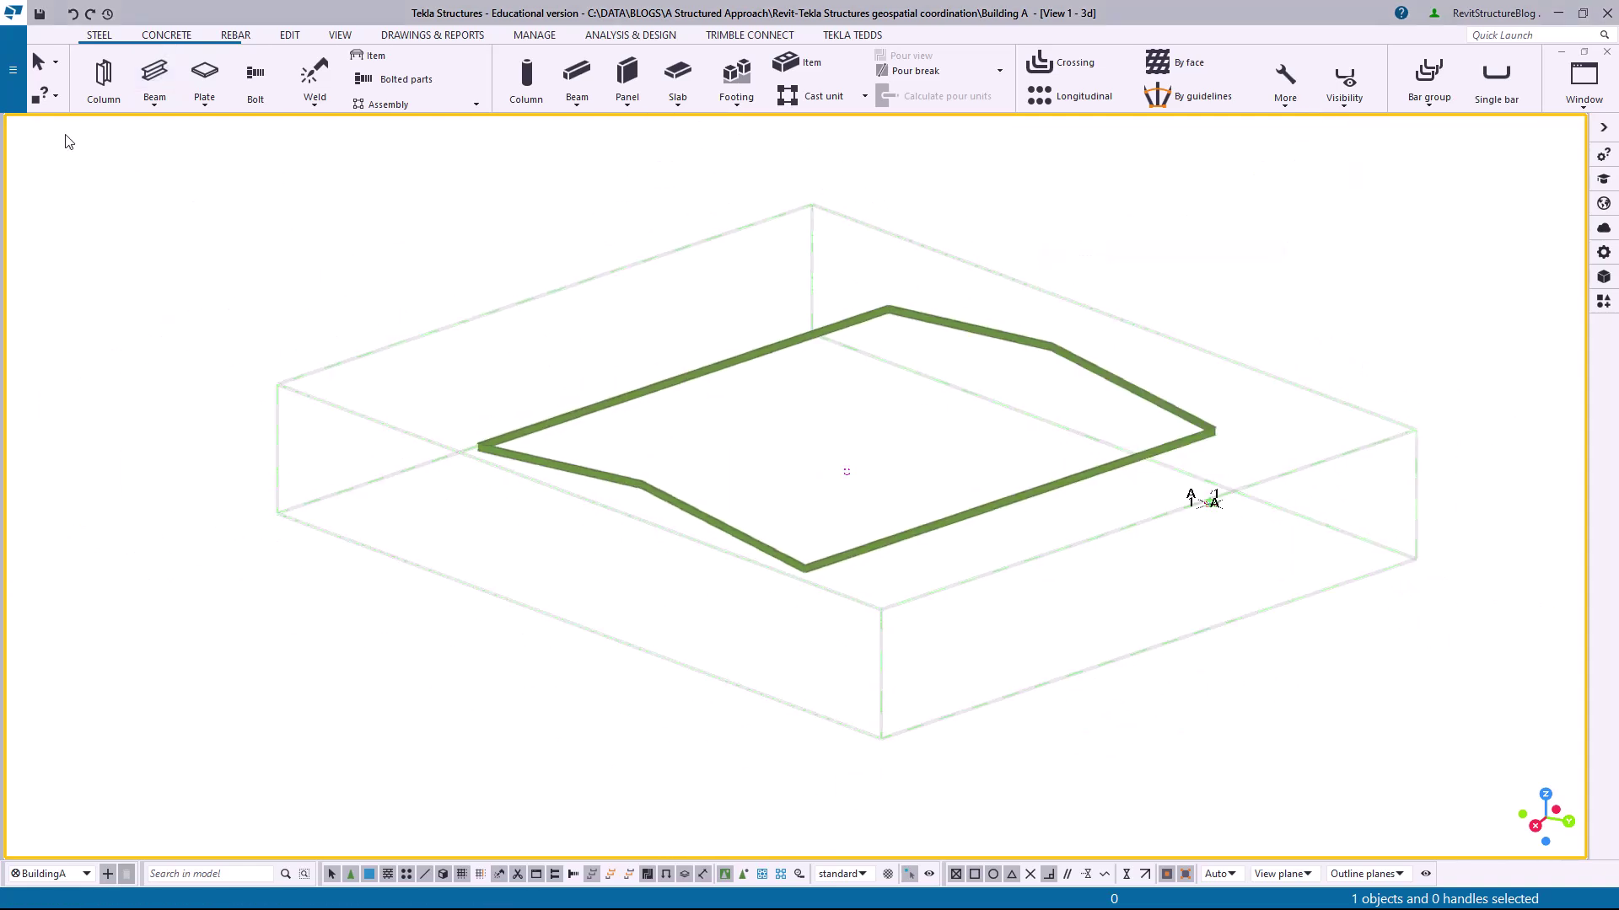
- Export all objects as a Reference view IFC4 file named V2, located by base point BuildingA_RevitModel
left_click(13, 77)
left_click(118, 295)
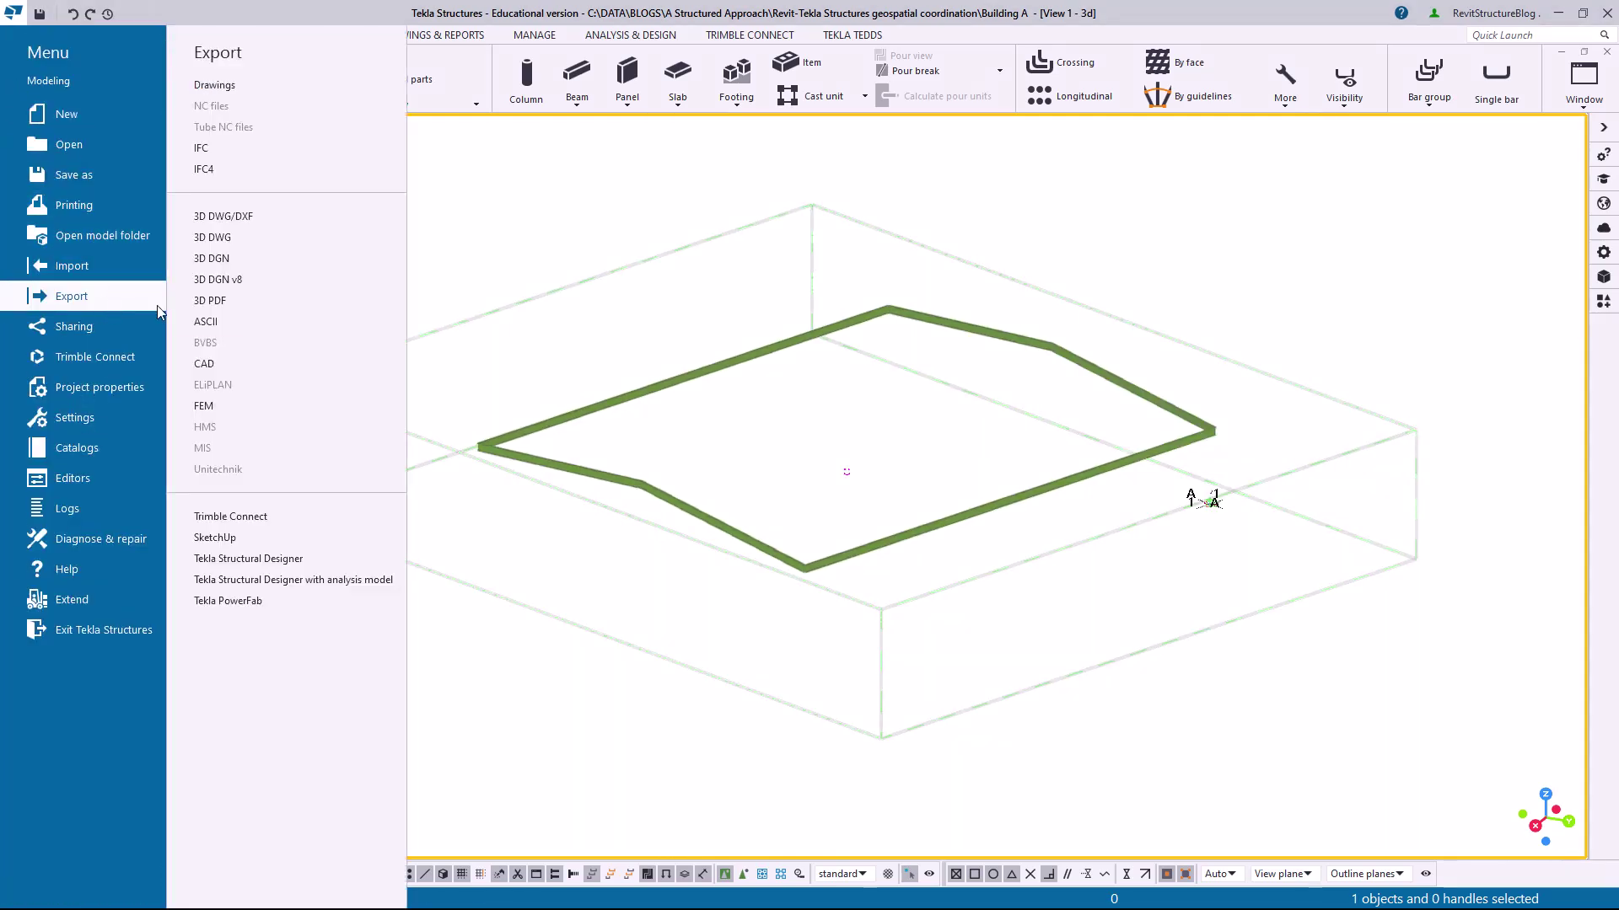
left_click(231, 165)
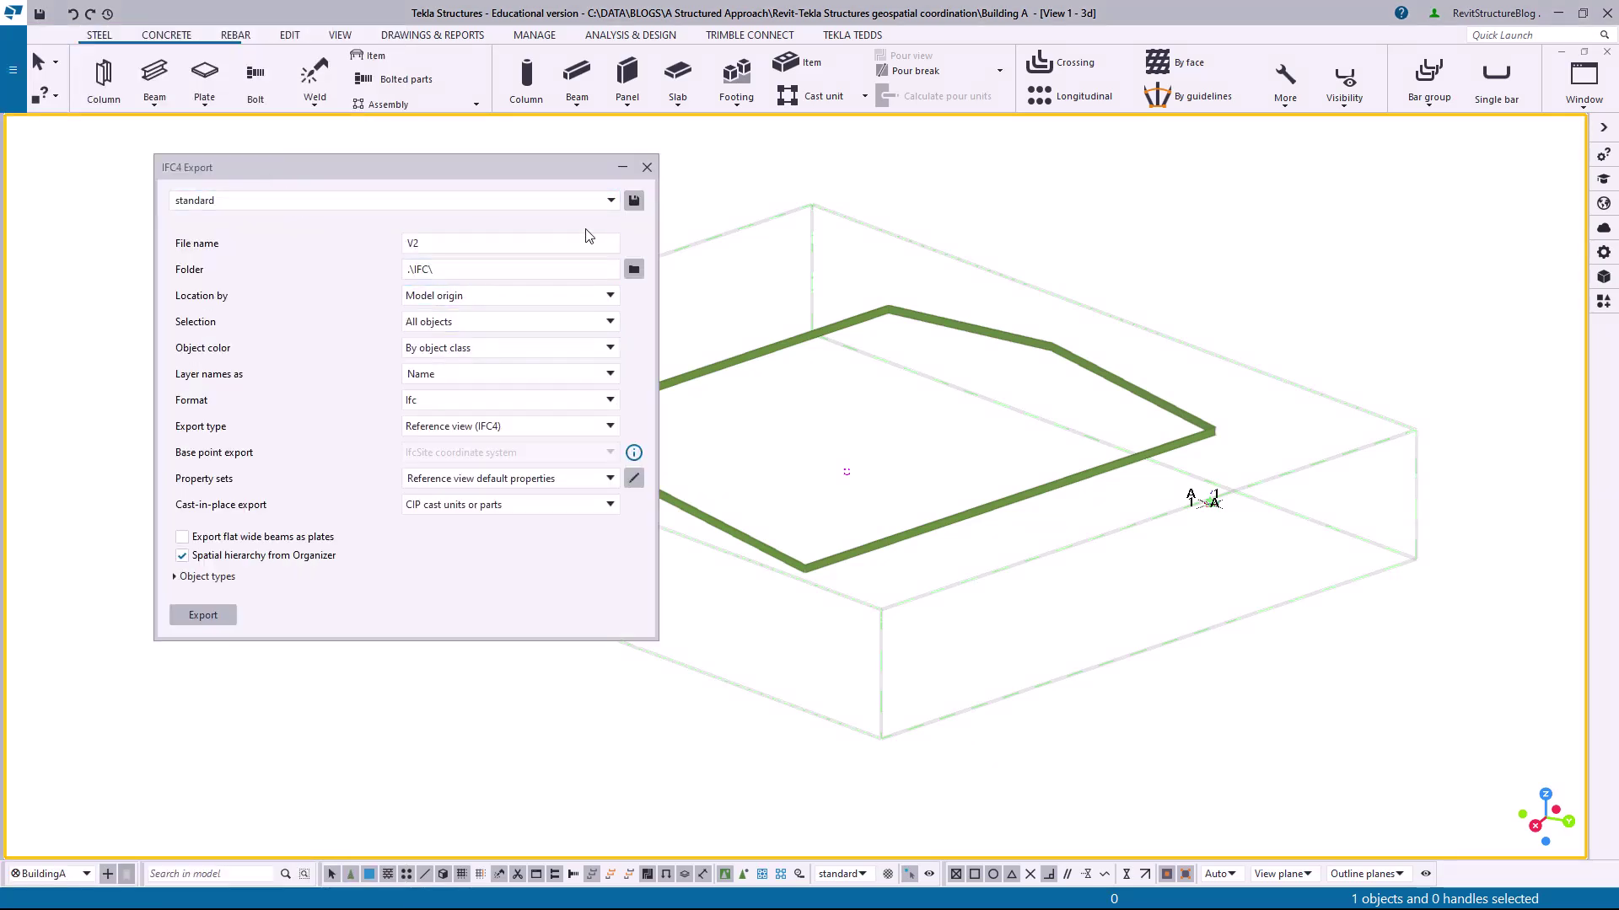
left_click(632, 202)
left_click(547, 206)
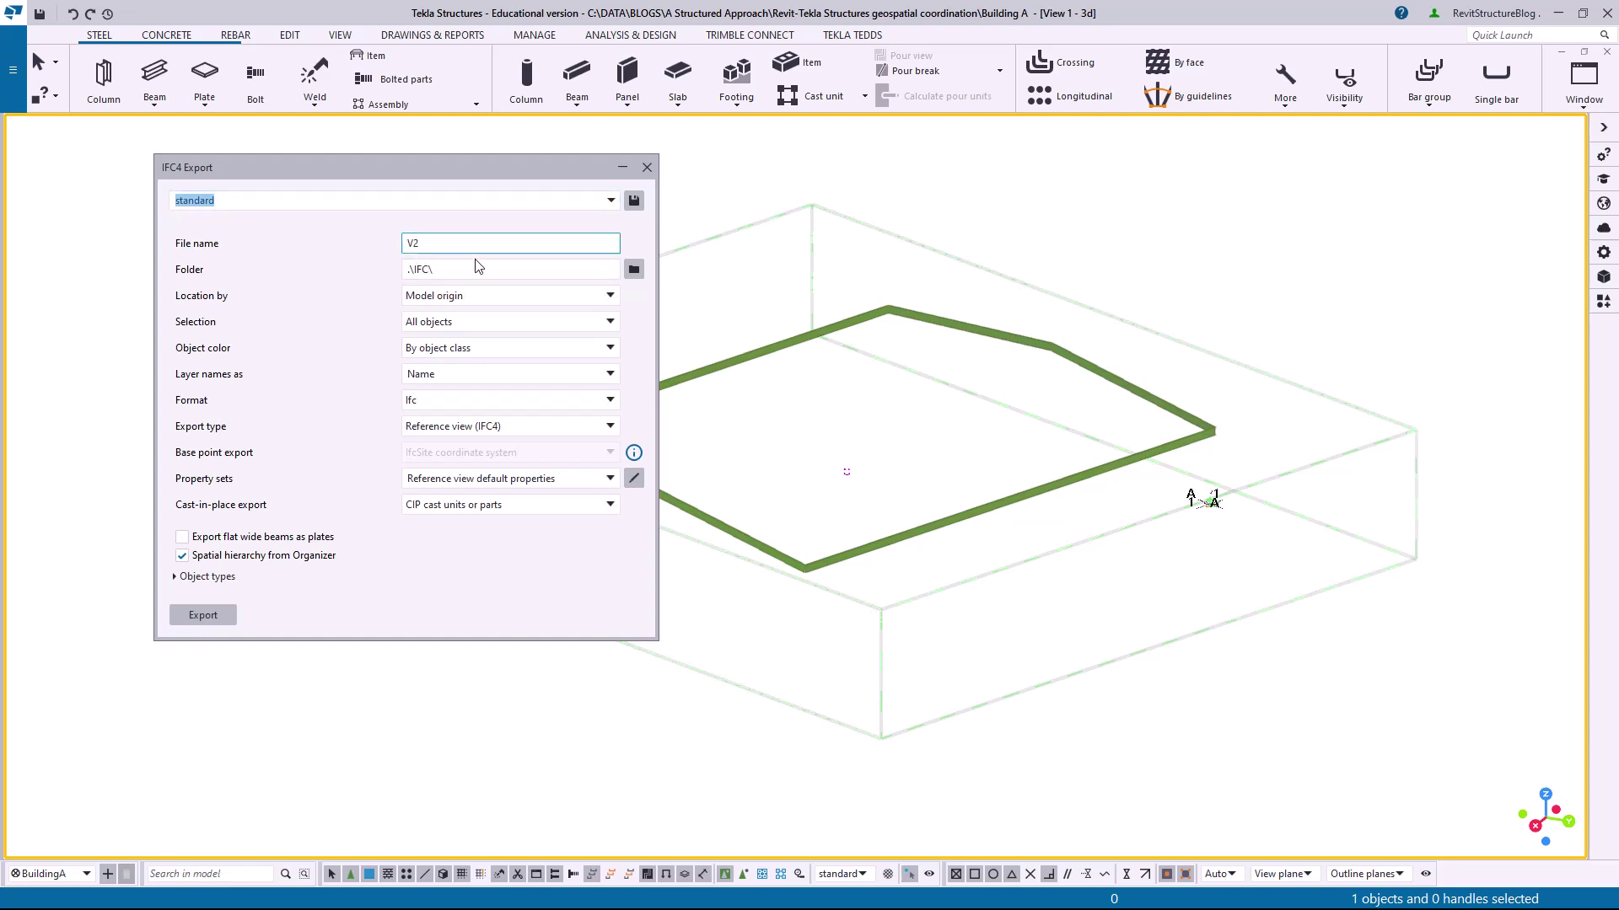
left_click(476, 308)
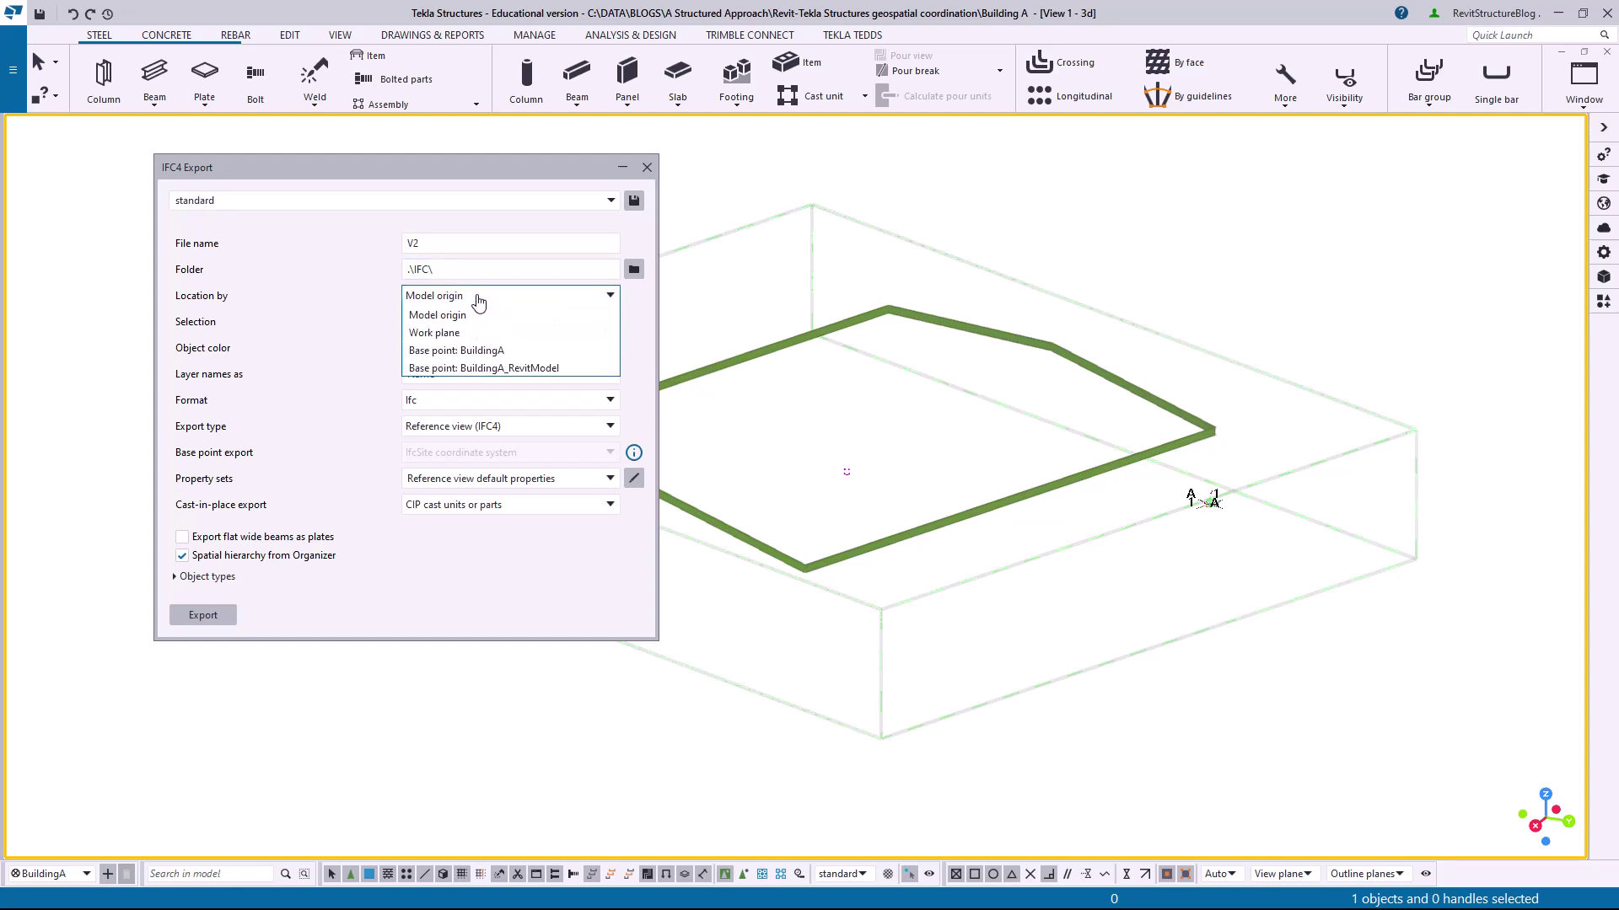
left_click(544, 367)
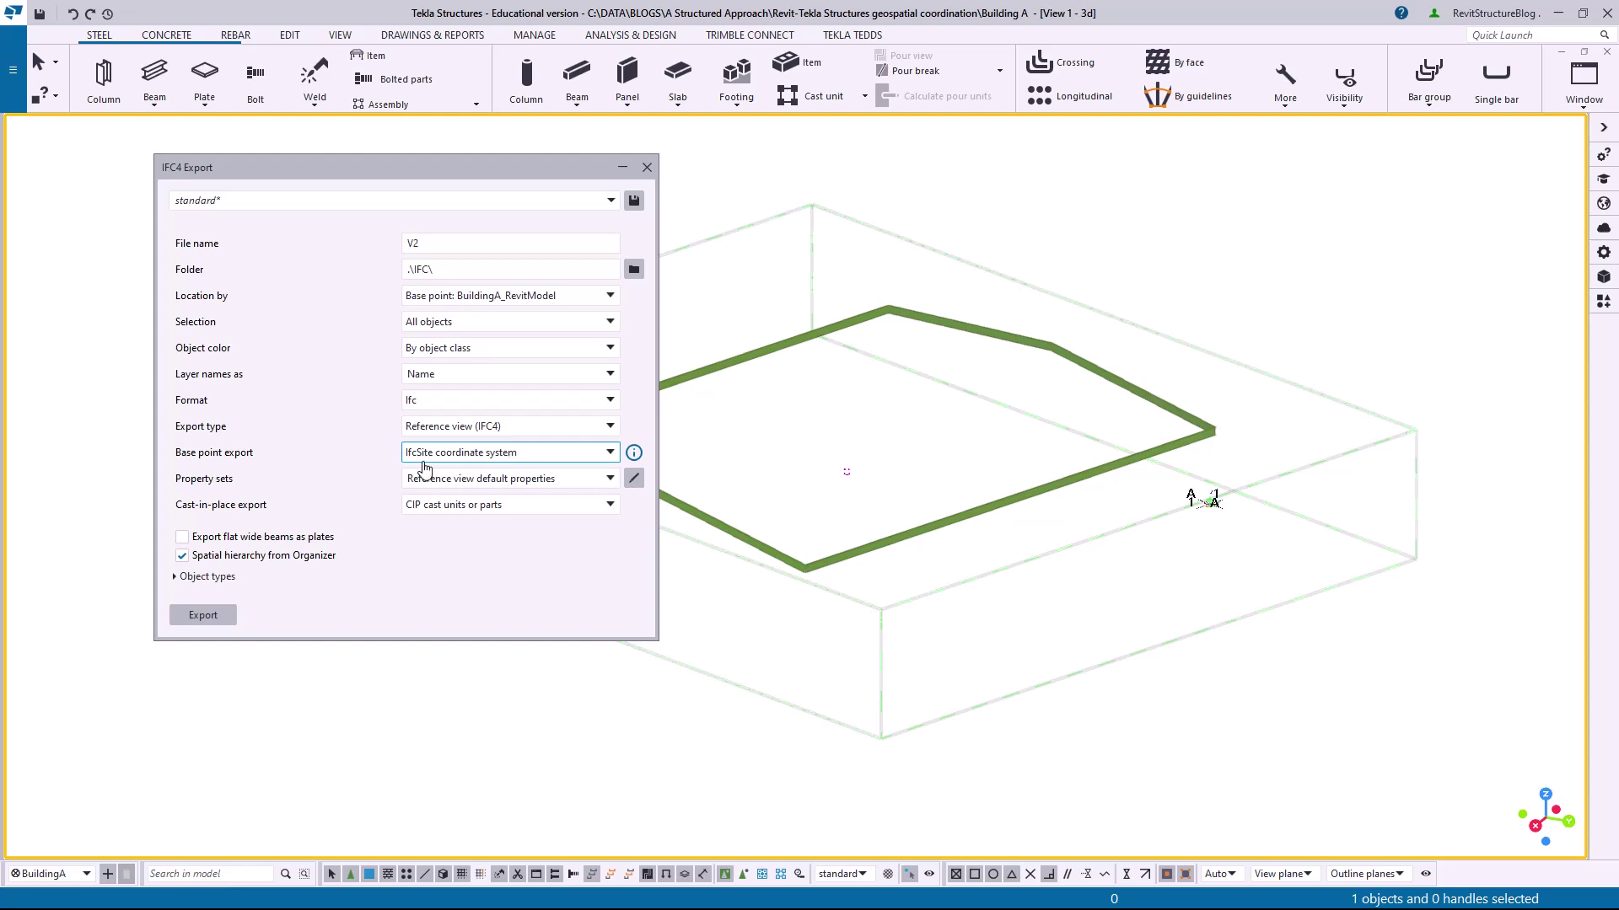
left_click(201, 617)
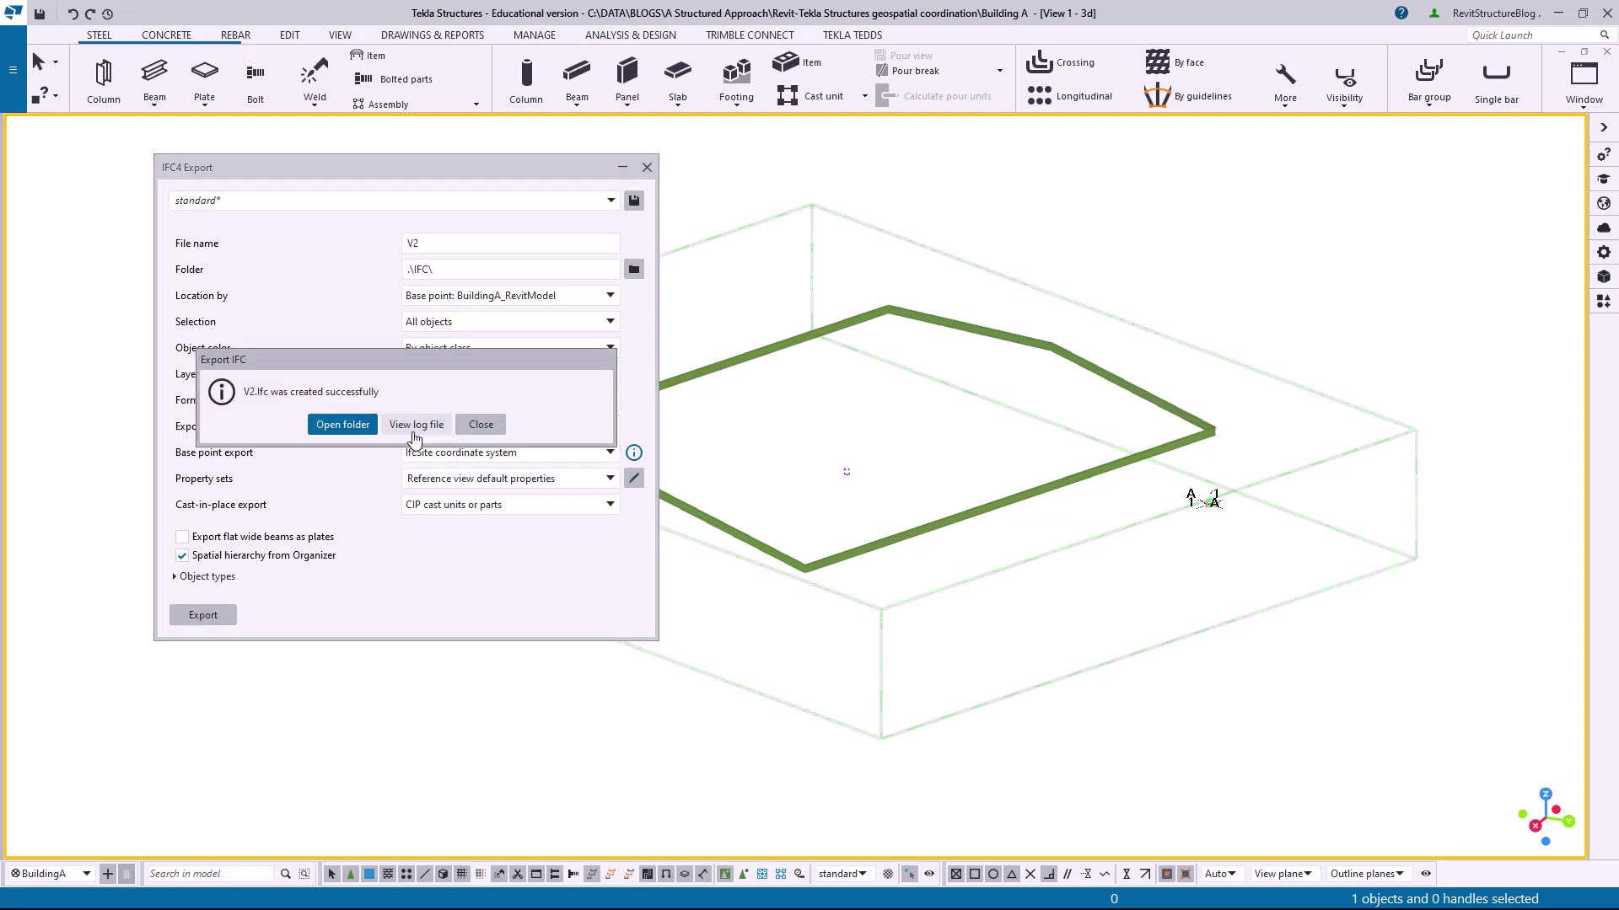
left_click(481, 427)
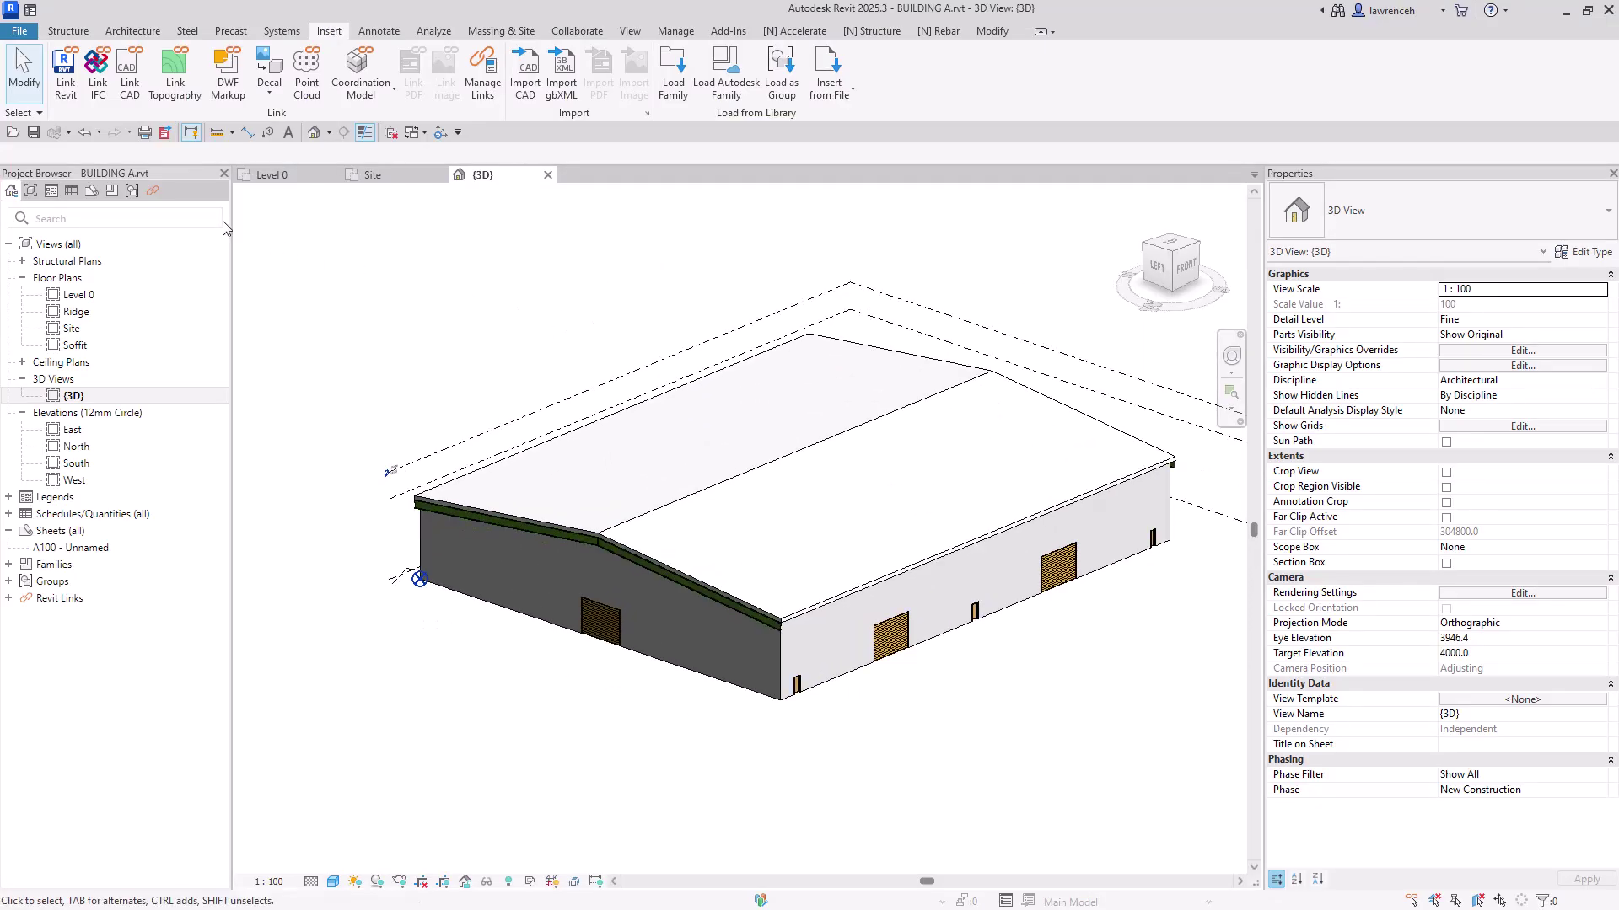
- Switch to Revit and remove the BuildingA_Level0.ifc link from the model
left_click(474, 84)
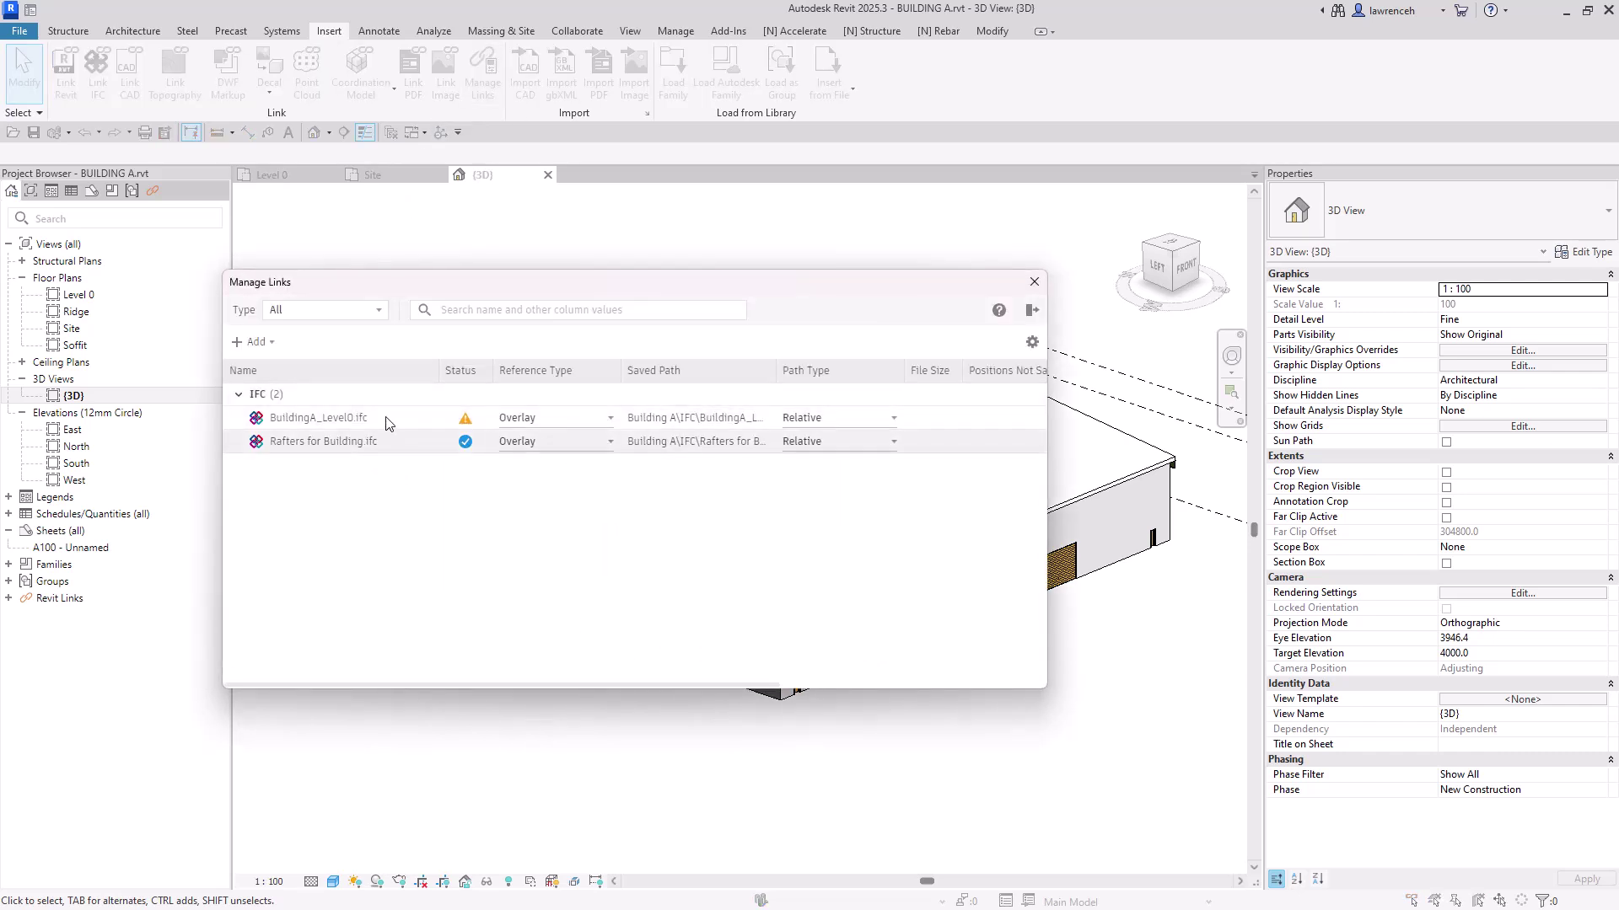
left_click(359, 424)
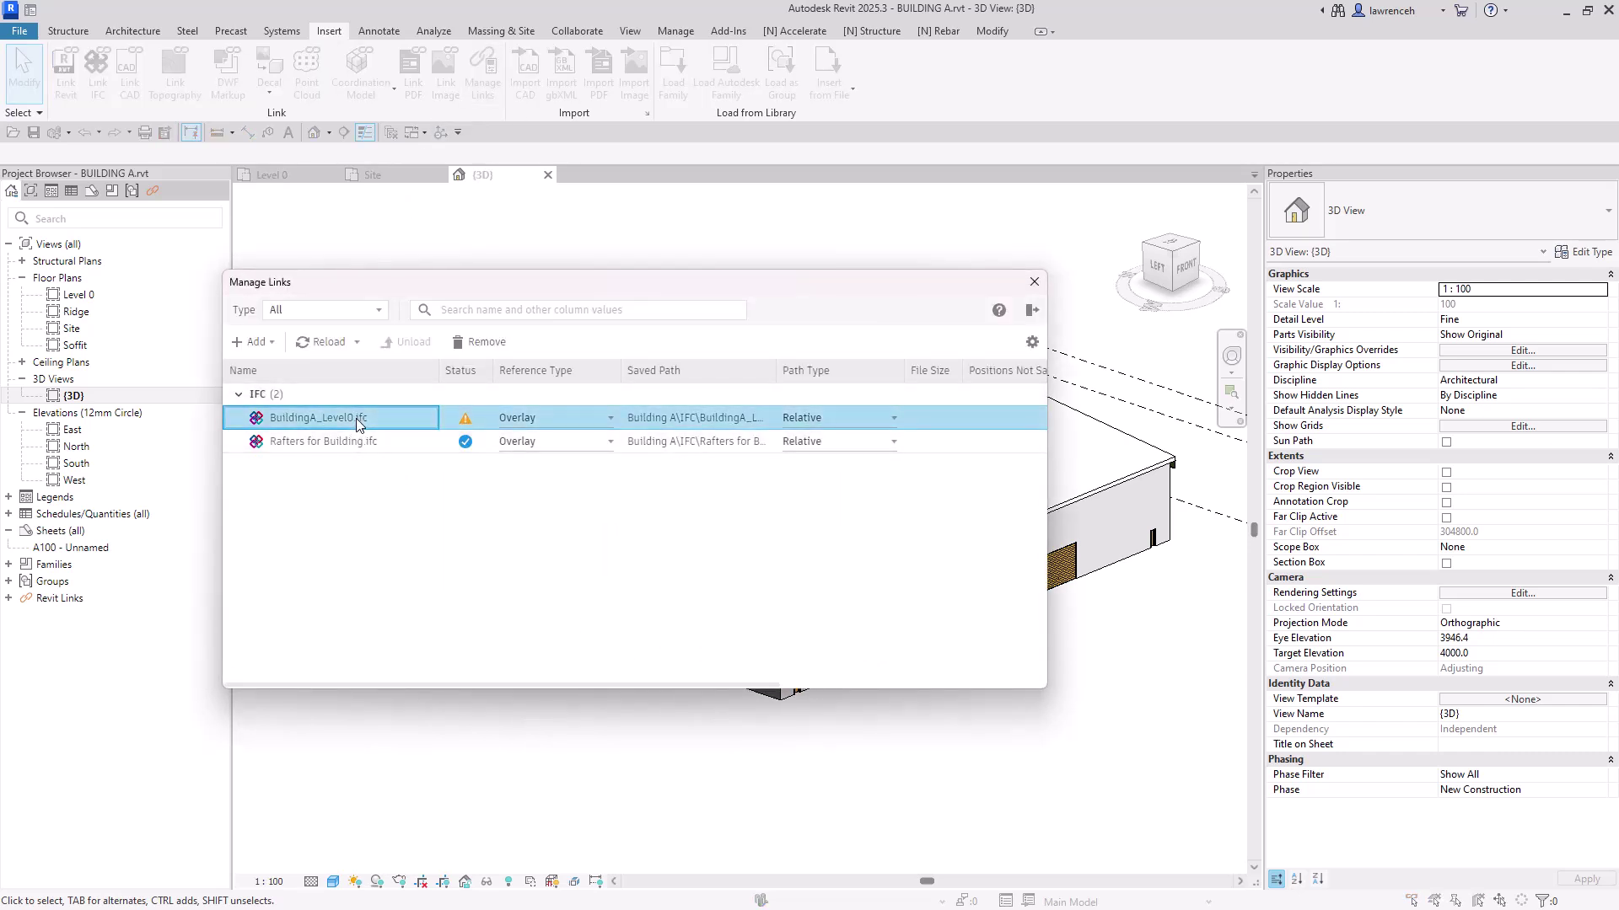
left_click(479, 341)
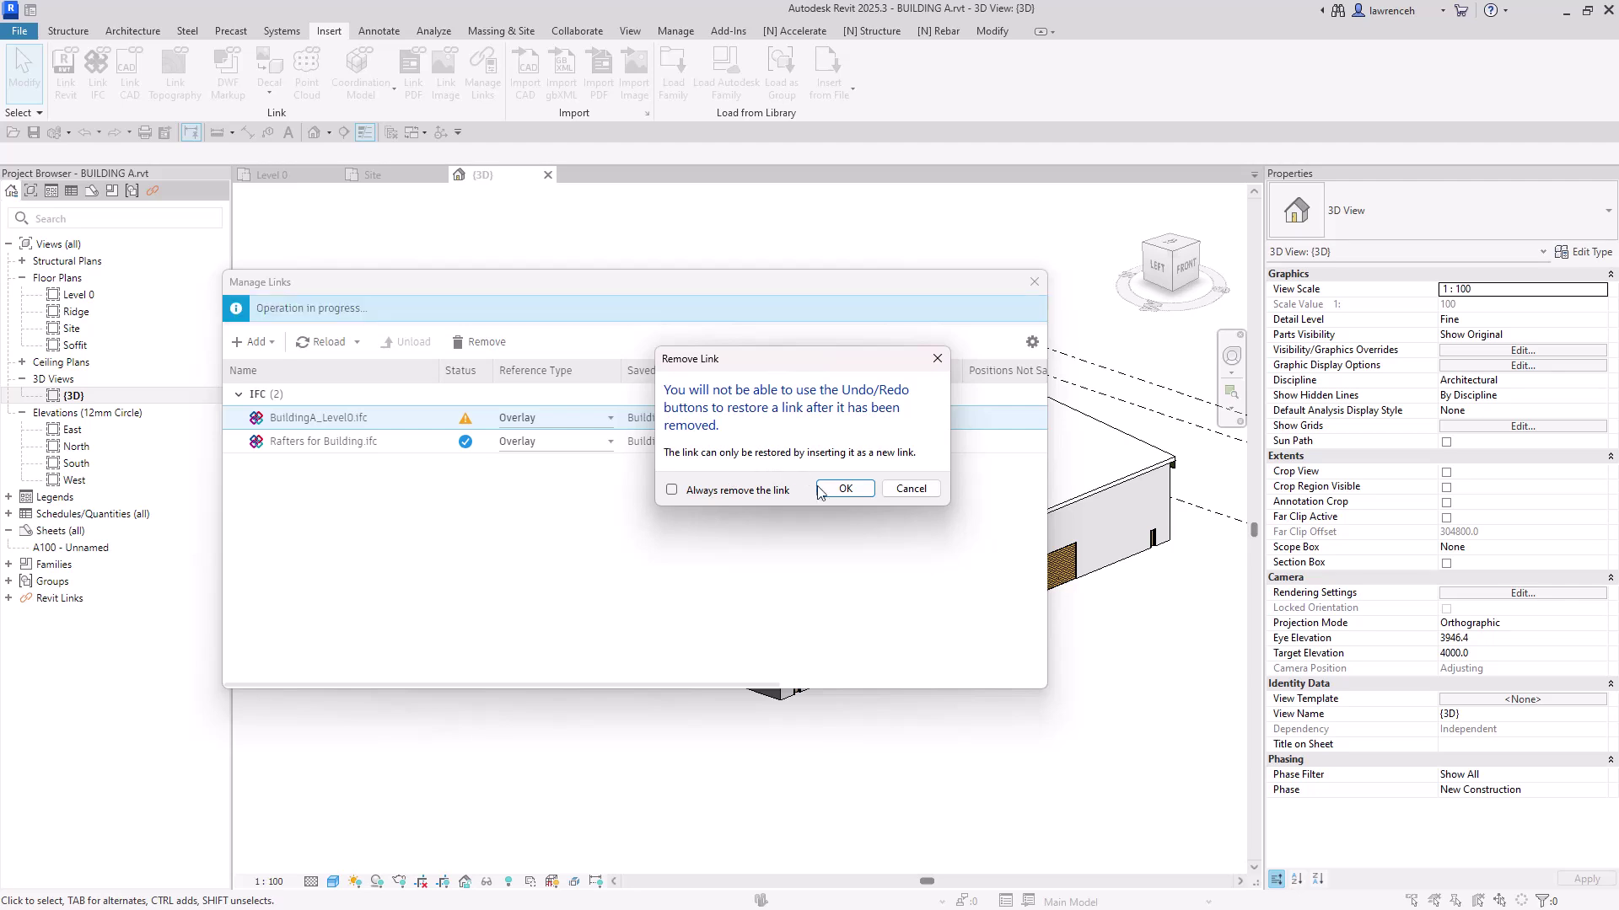
left_click(845, 489)
- Reload the "Rafters for Building.ifc" link from the file V2.ifc and close the link manager
left_click(365, 420)
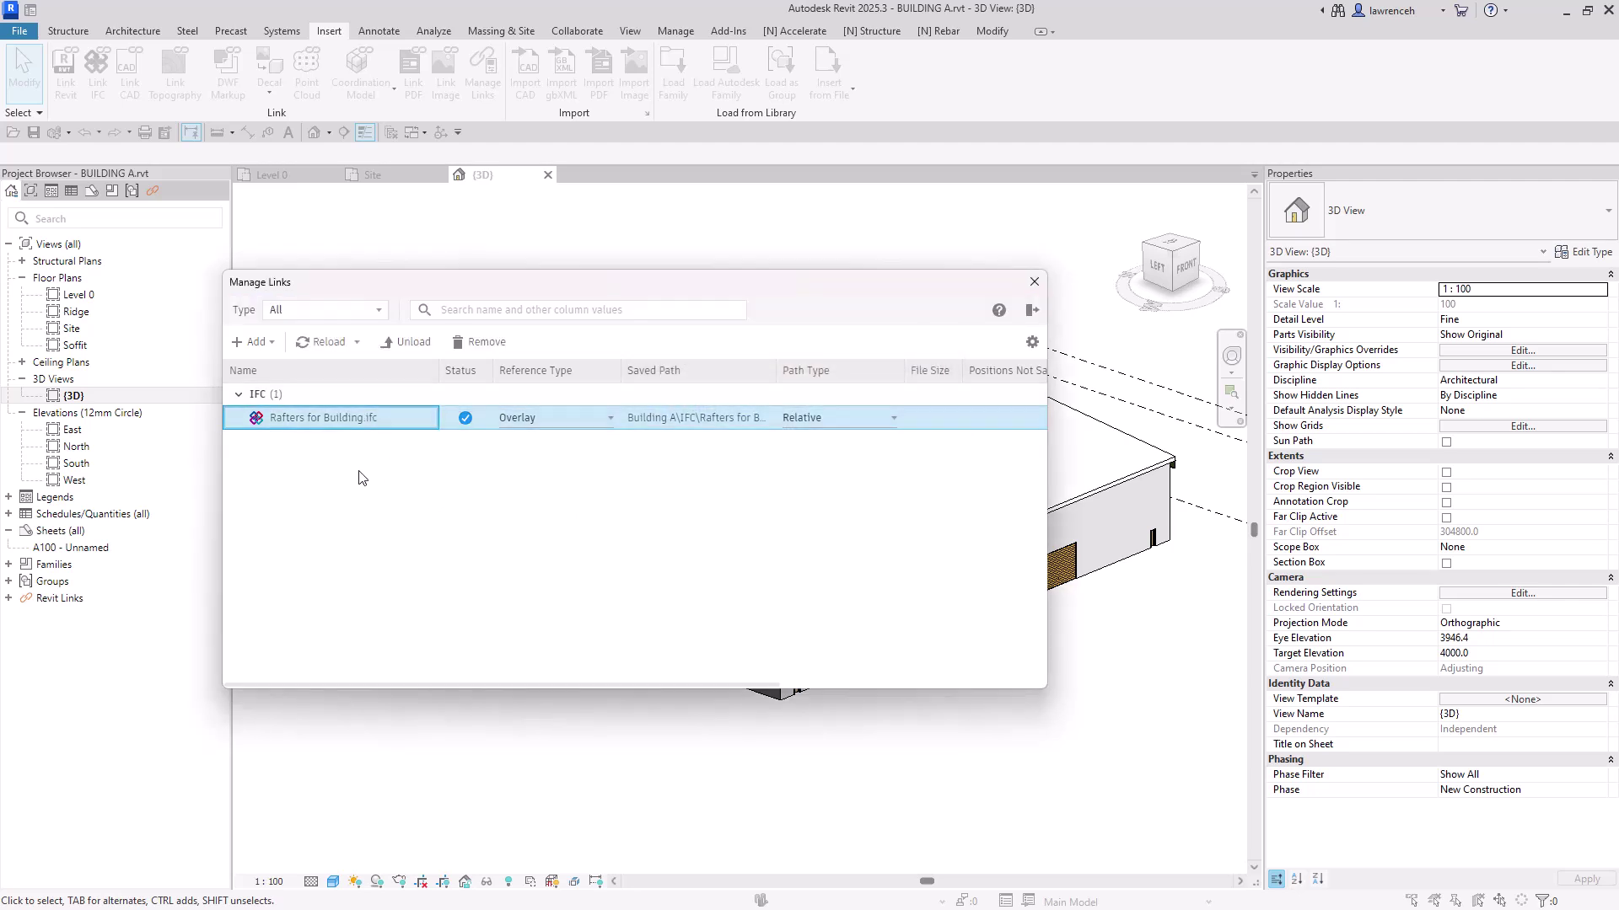
right_click(381, 422)
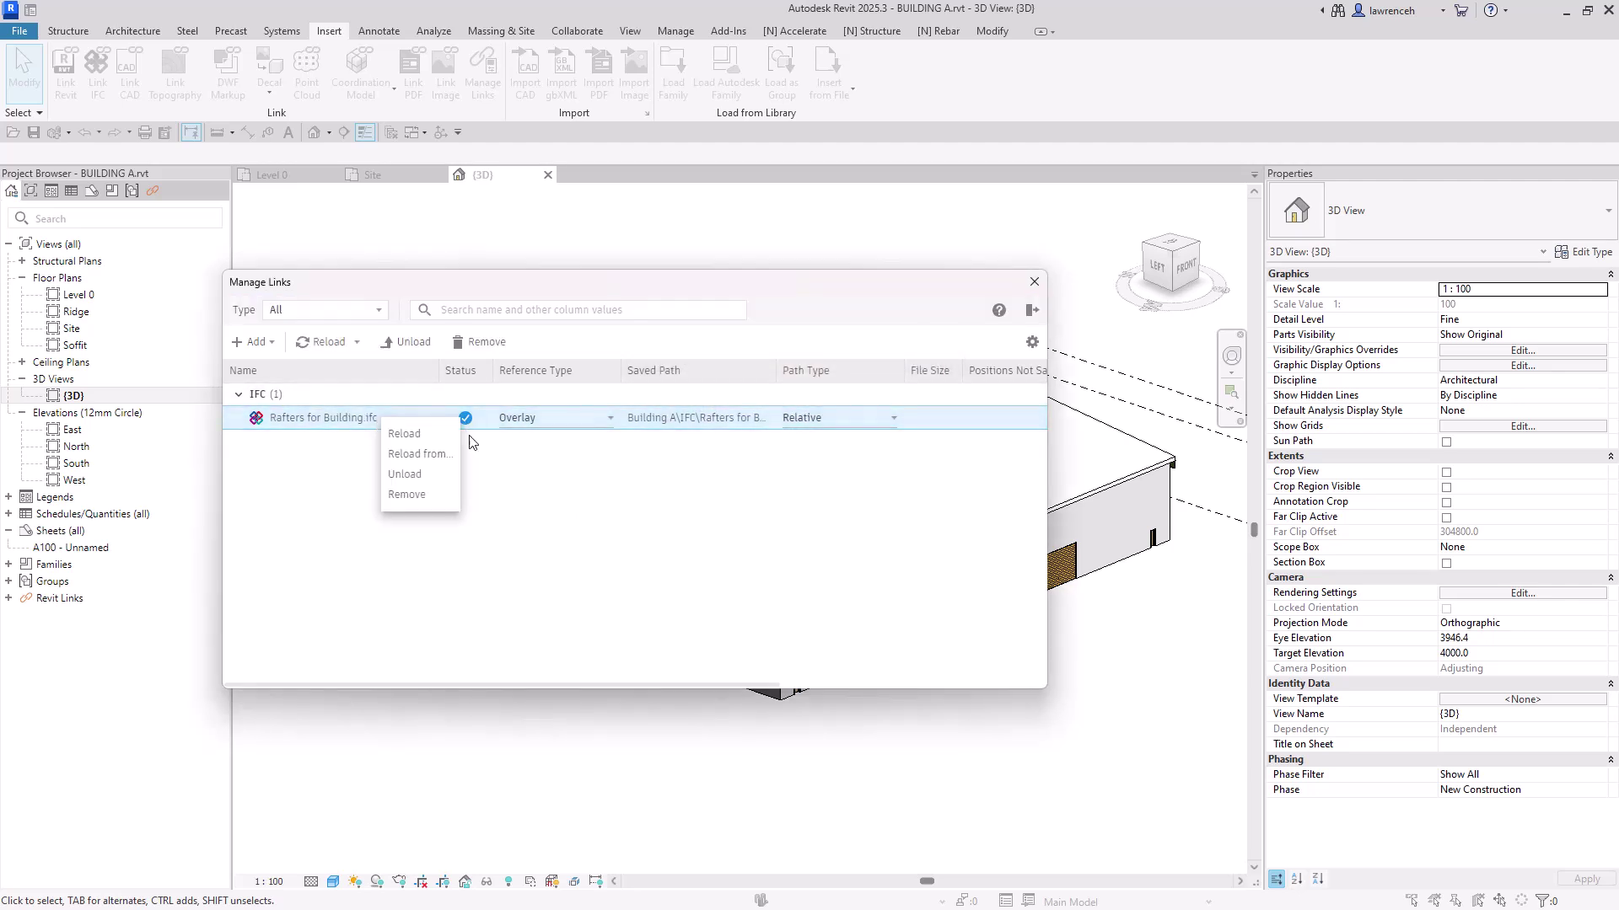
left_click(436, 454)
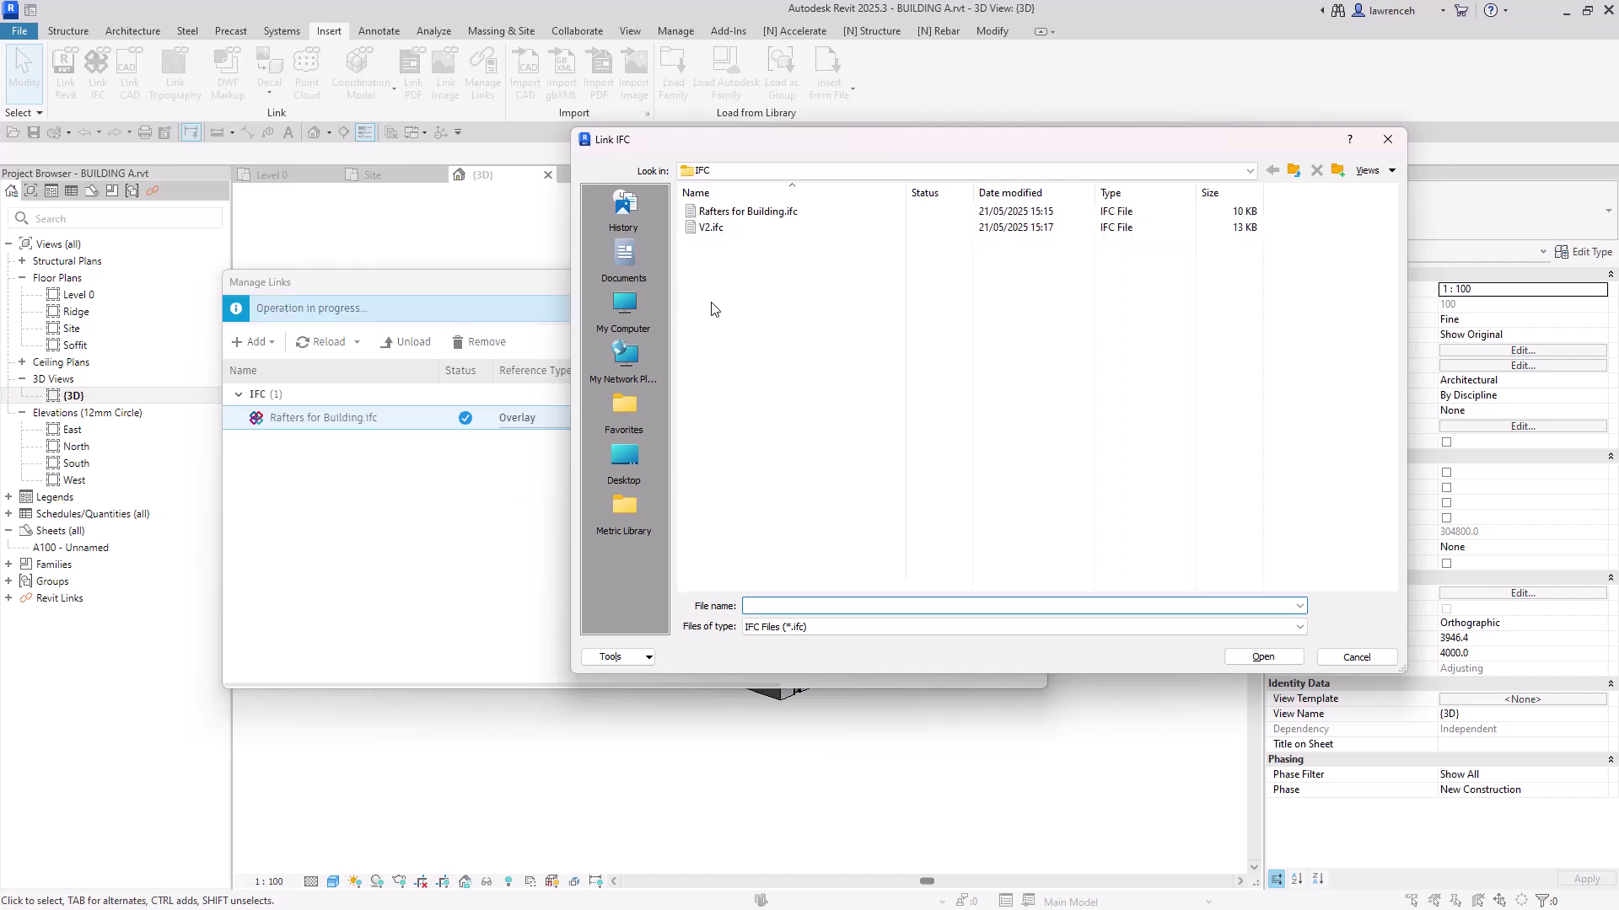
left_click(713, 227)
left_click(1271, 655)
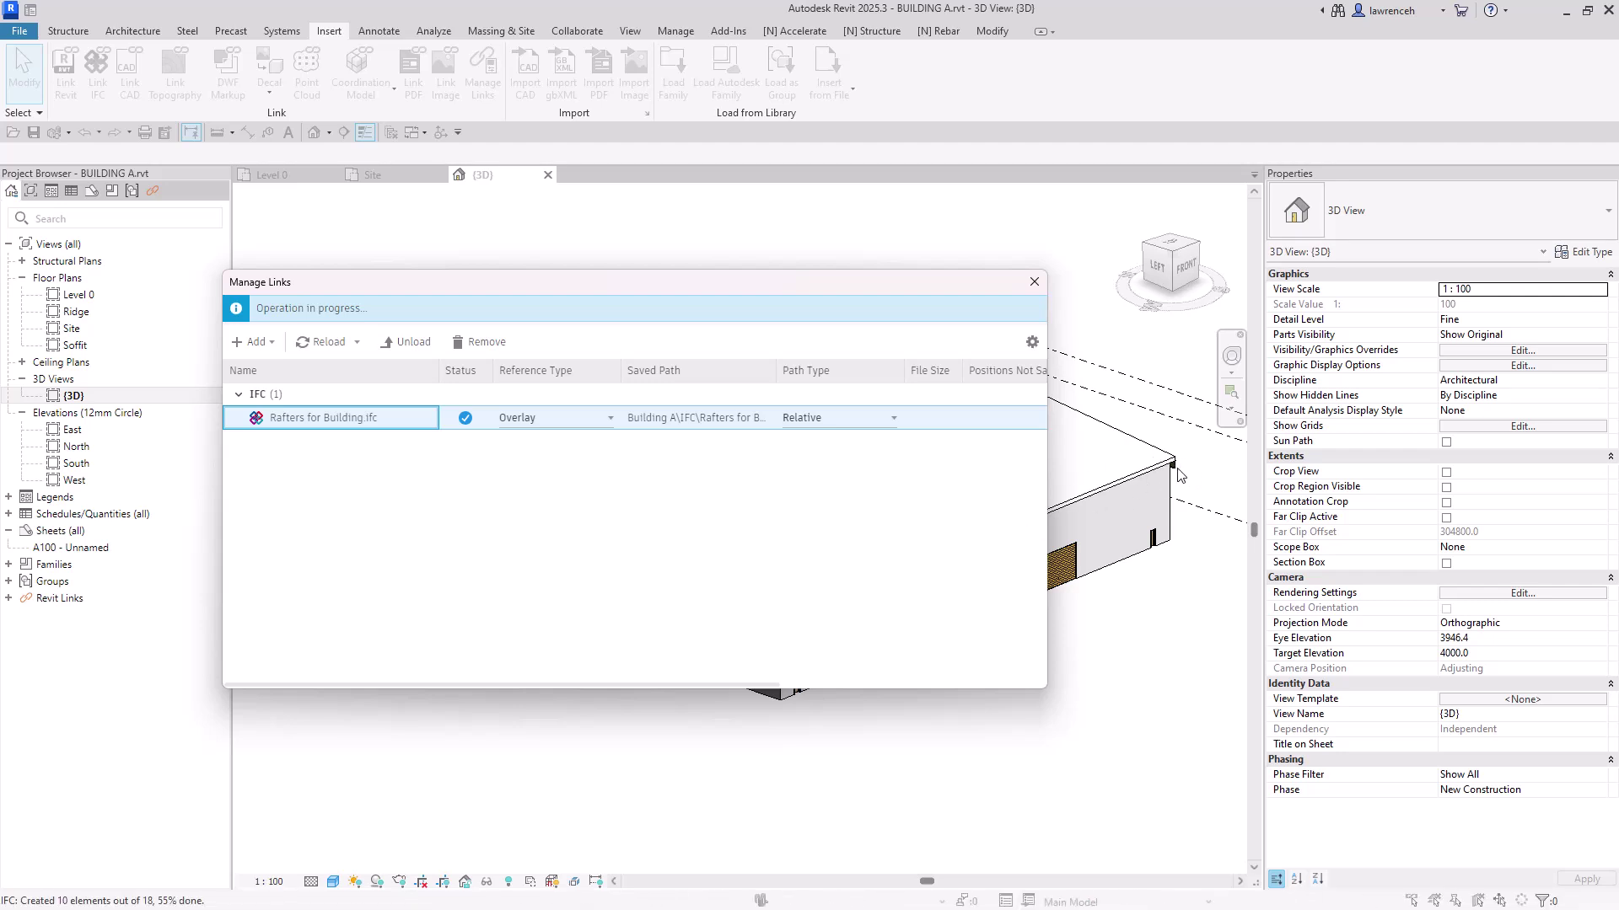
left_click(1035, 282)
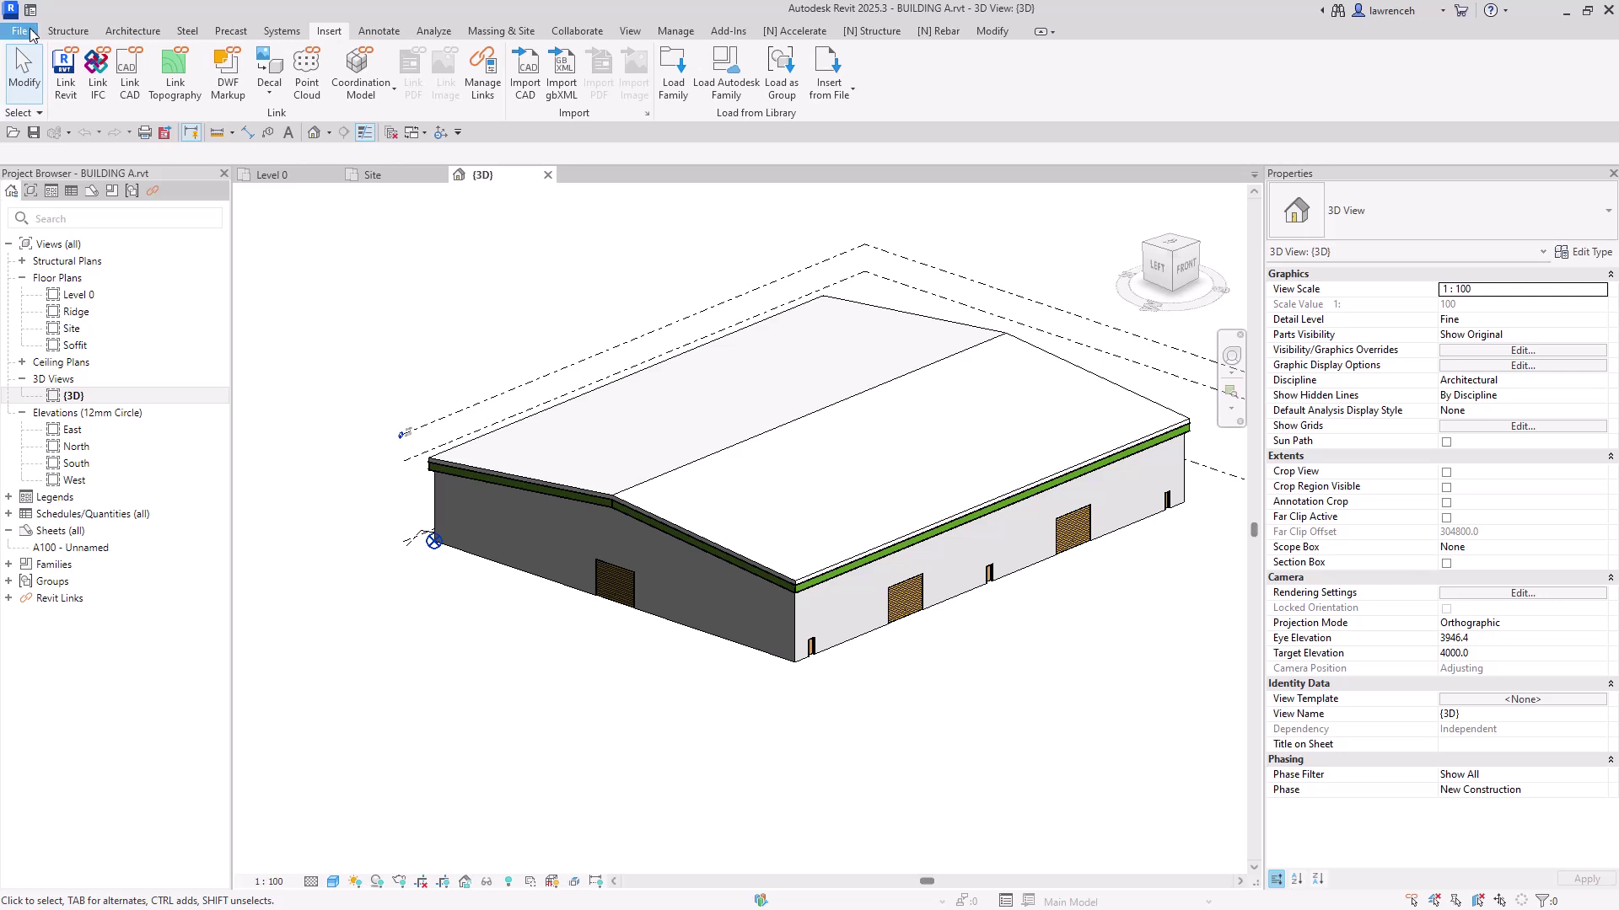
- Close the BUILDING A project and open the recent project RevitSiteModel
left_click(30, 33)
left_click(61, 367)
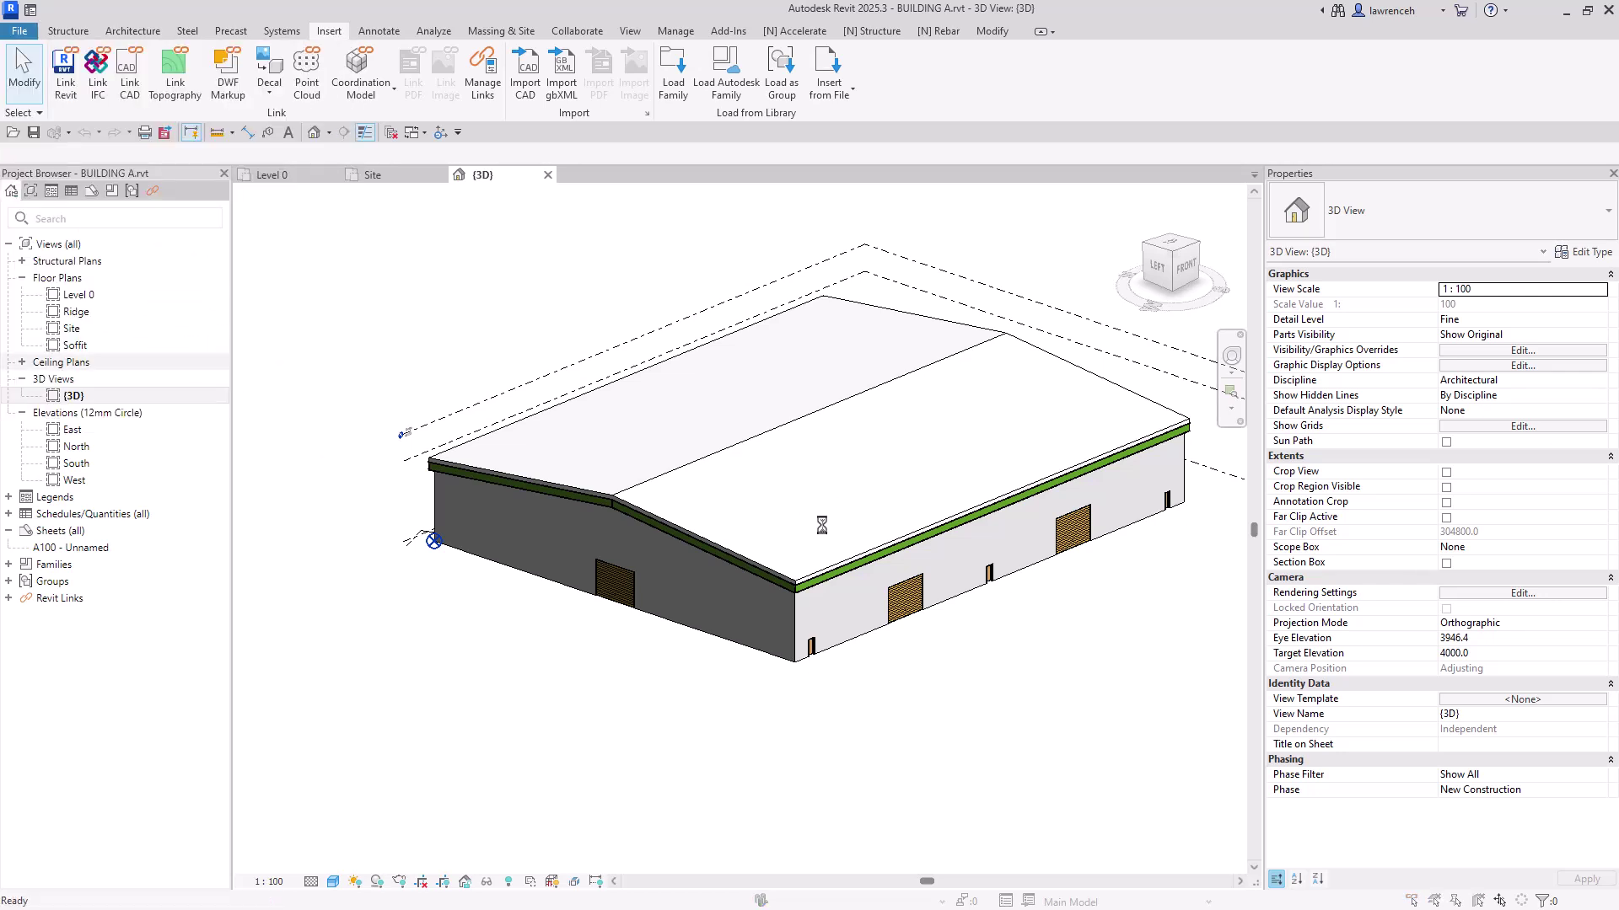
left_click(842, 473)
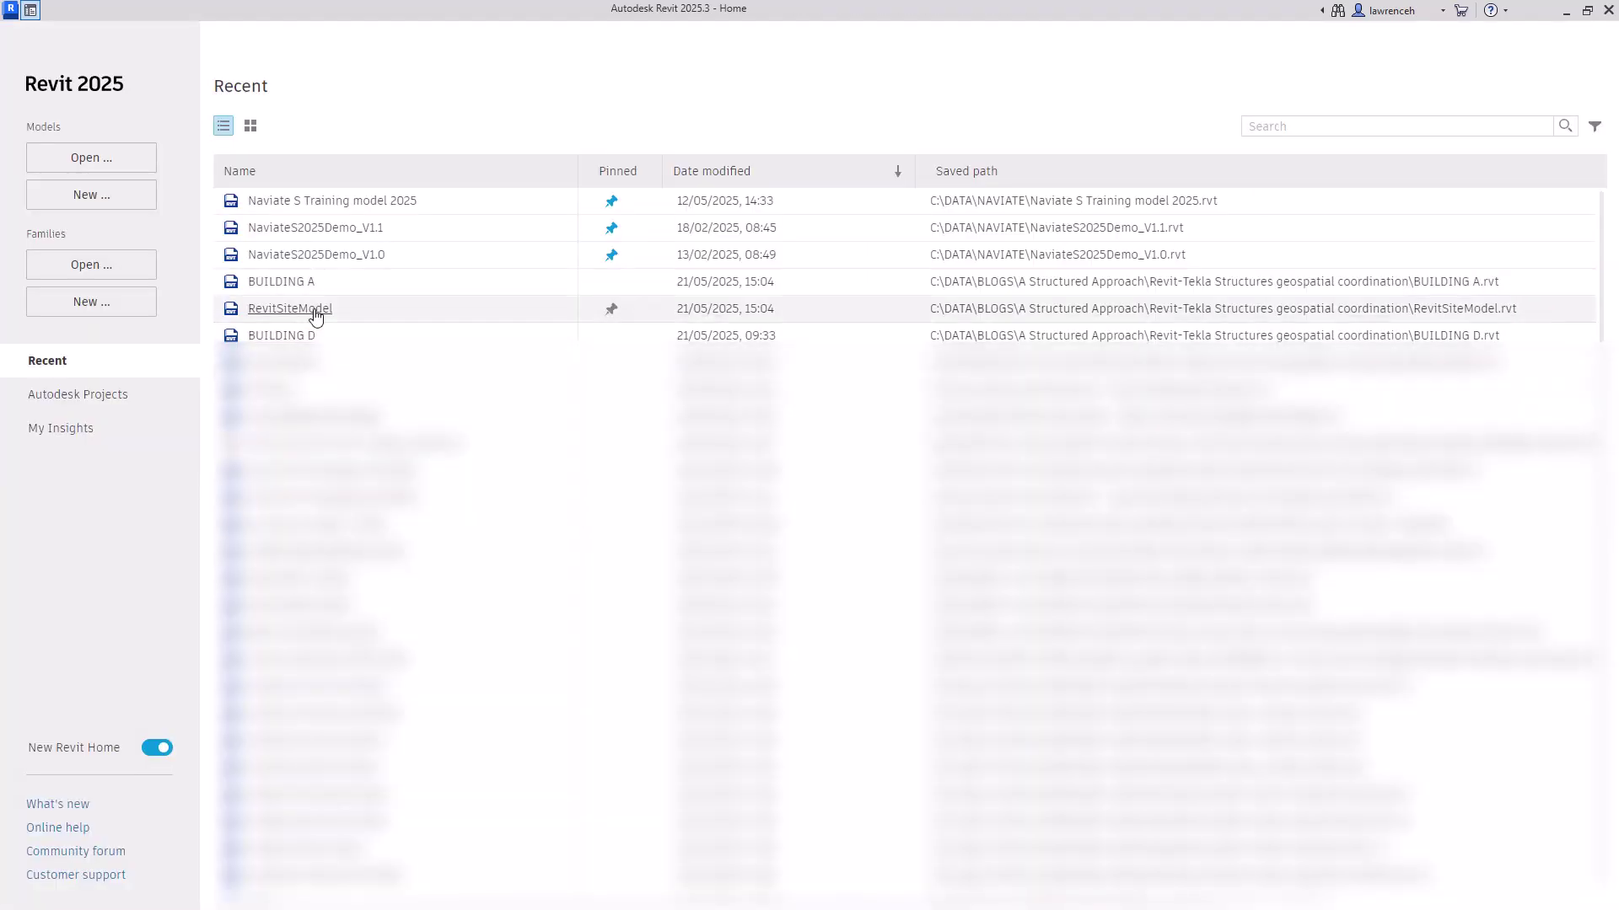
left_click(311, 311)
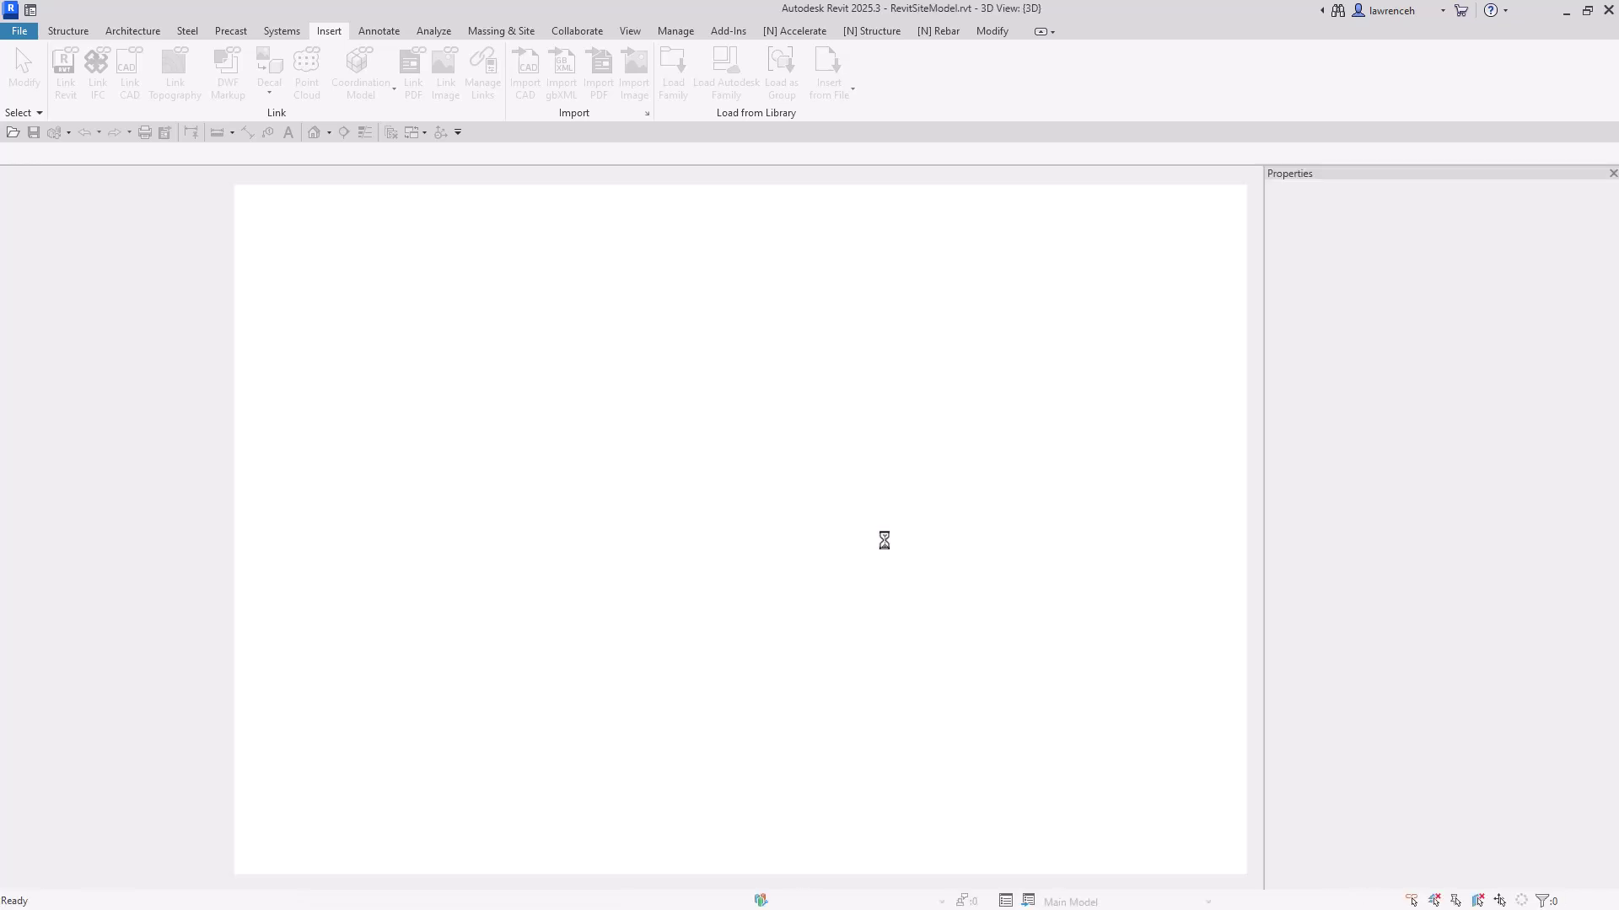
middle_click_drag(853, 605, 1044, 593, "shift")
scroll(835, 540, "up", 4)
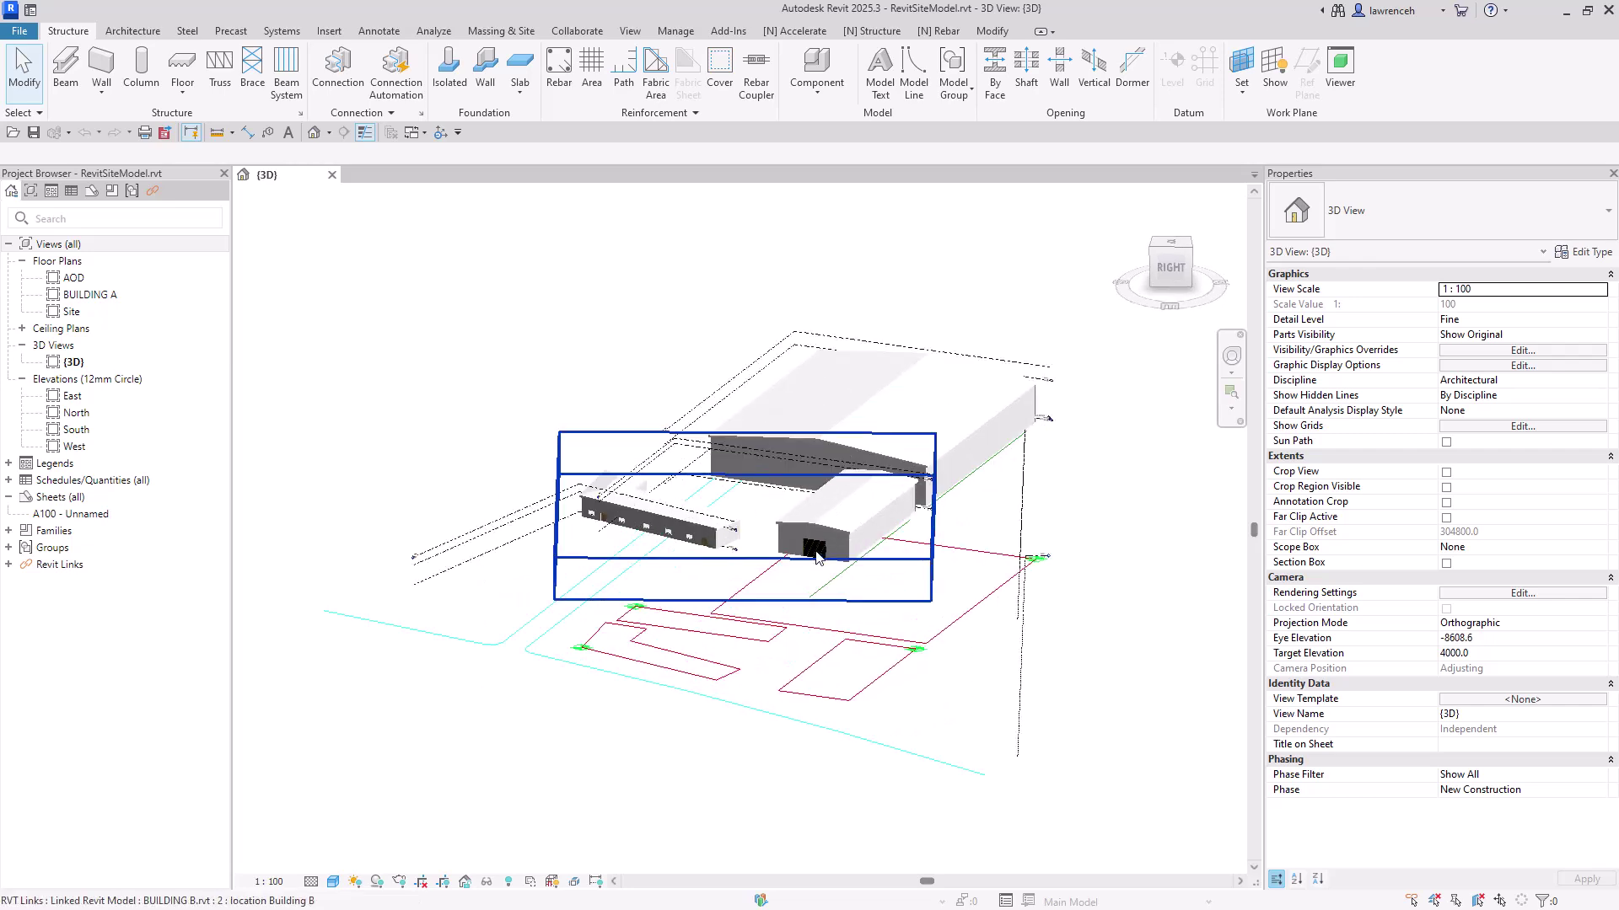
middle_click_drag(843, 523, 729, 541, "shift")
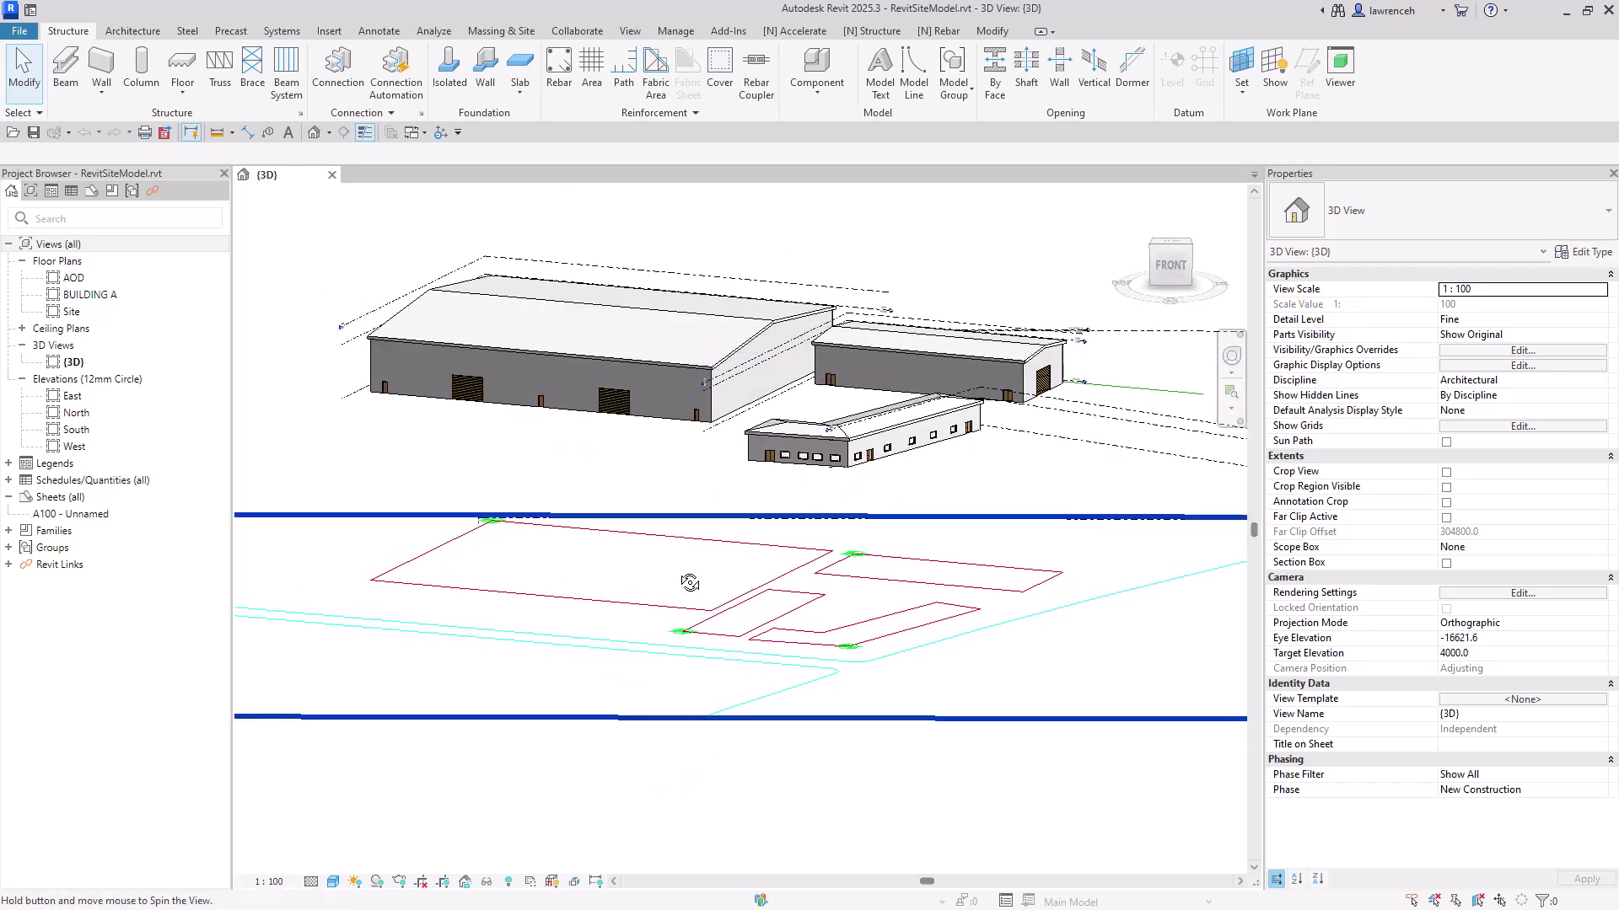
middle_click_drag(596, 537, 657, 515, "shift")
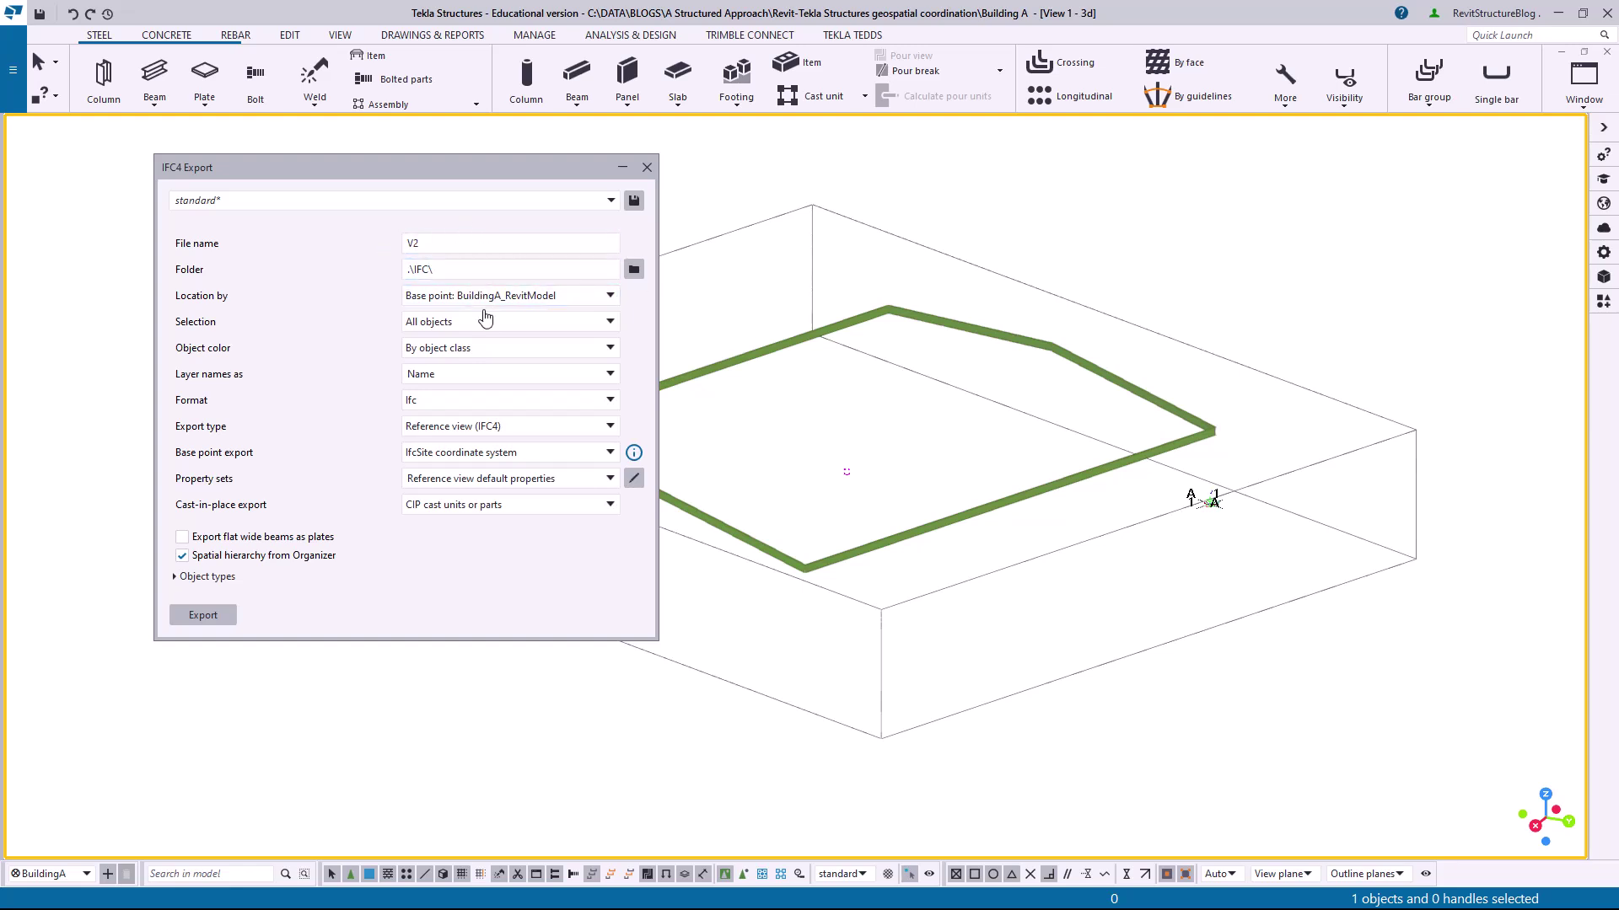
- Switch to Tekla Structures and export all objects as a Reference view IFC4 file named V2_Site, located by base point BuildingA
left_click(548, 297)
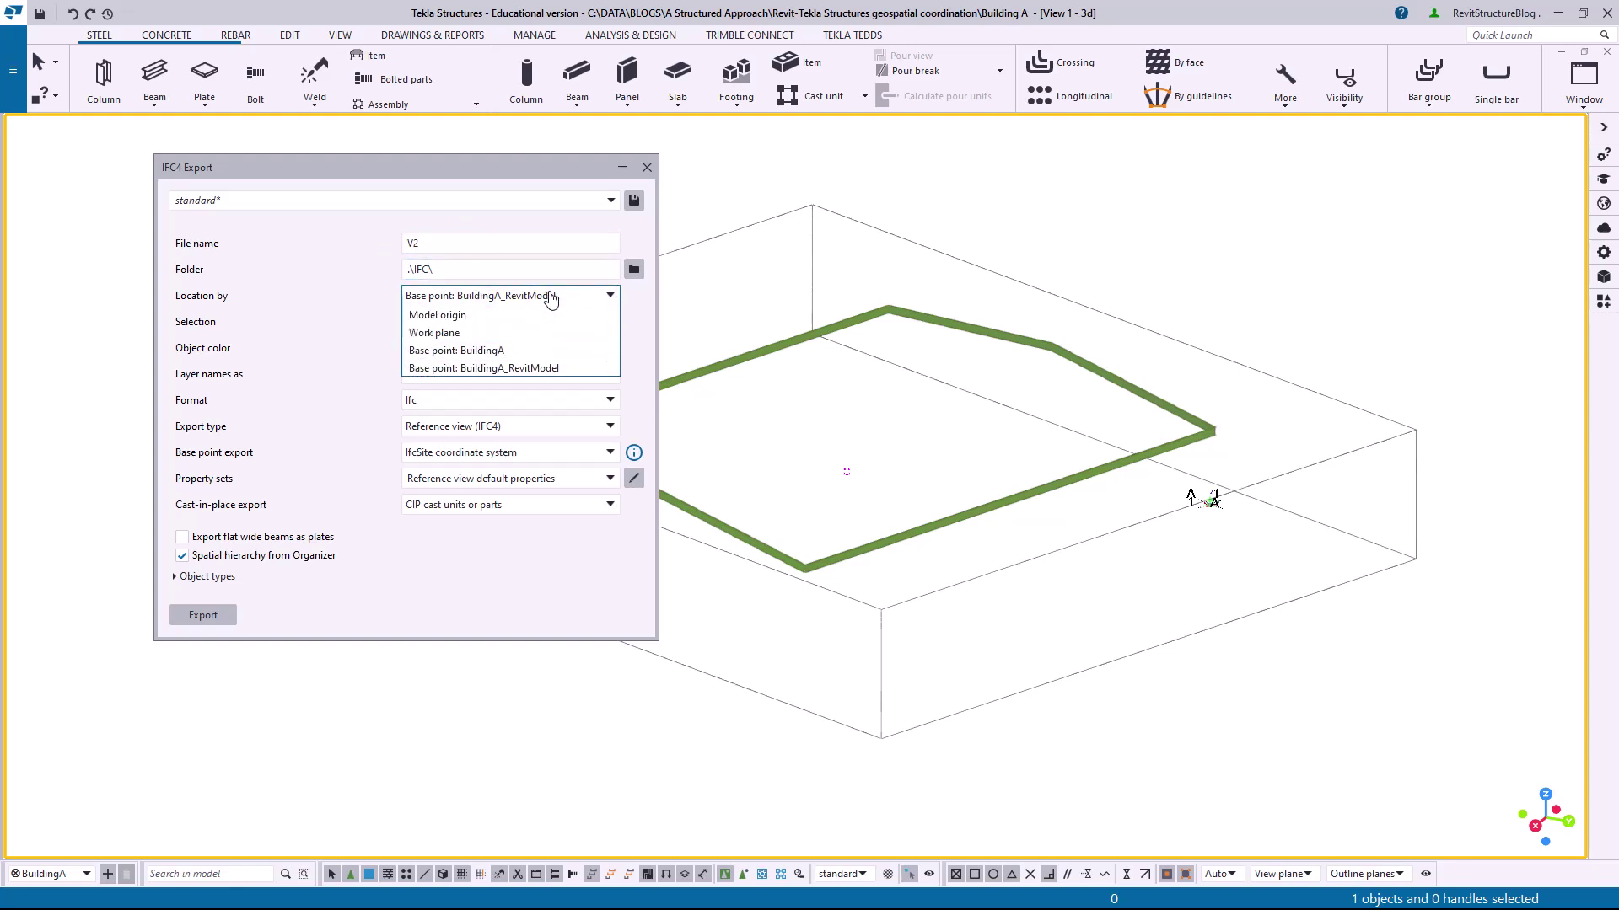
left_click(512, 349)
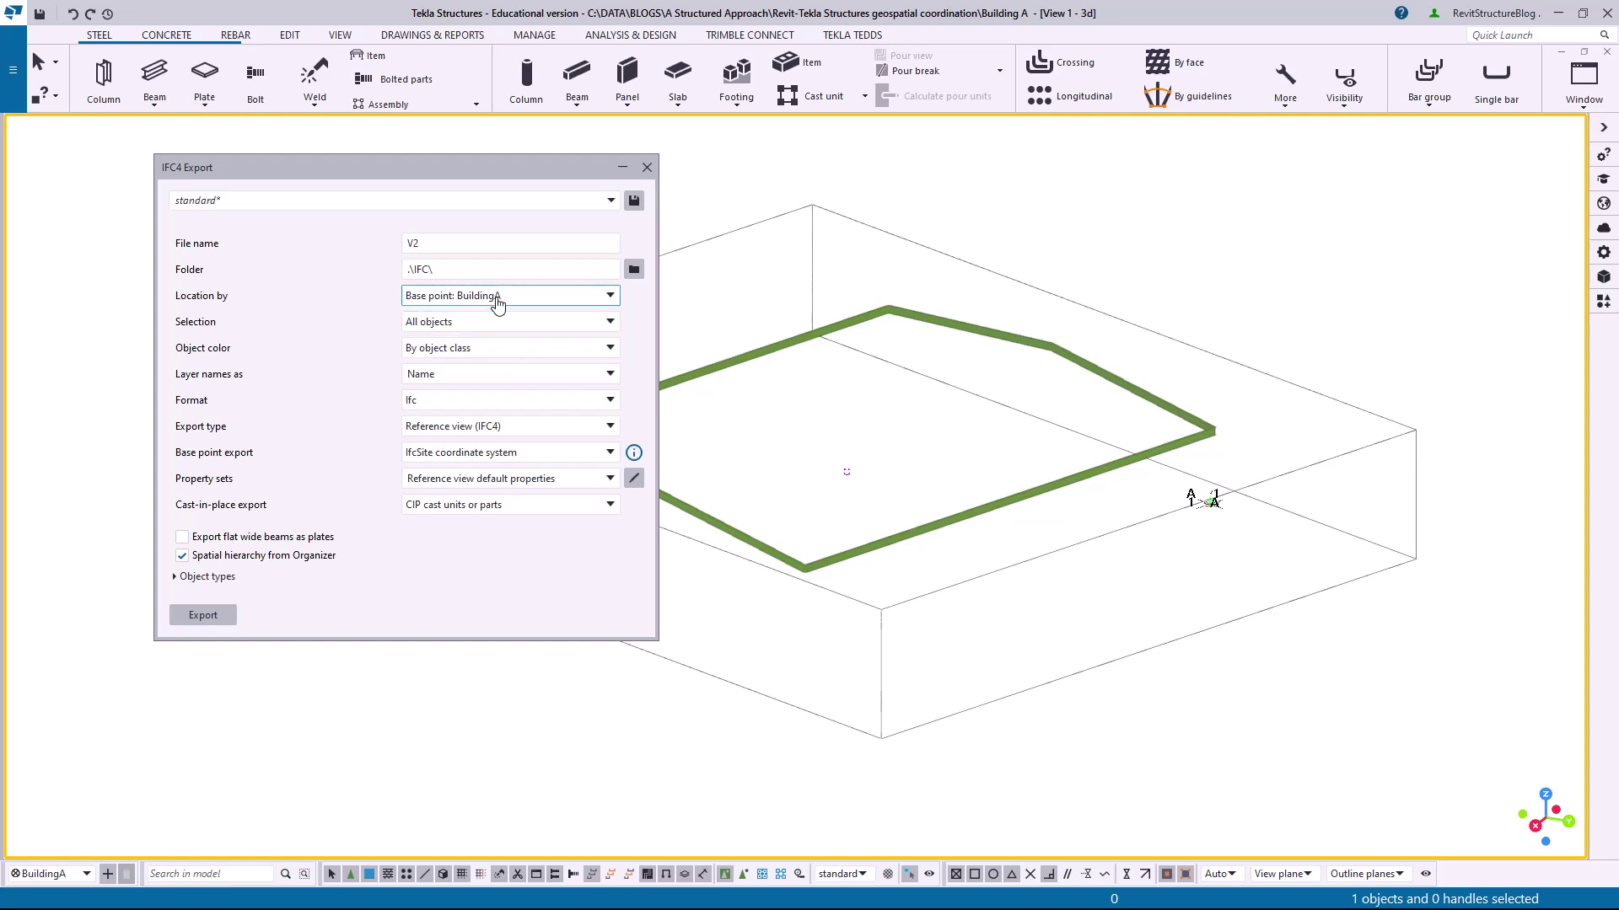
left_click(462, 270)
left_click(458, 247)
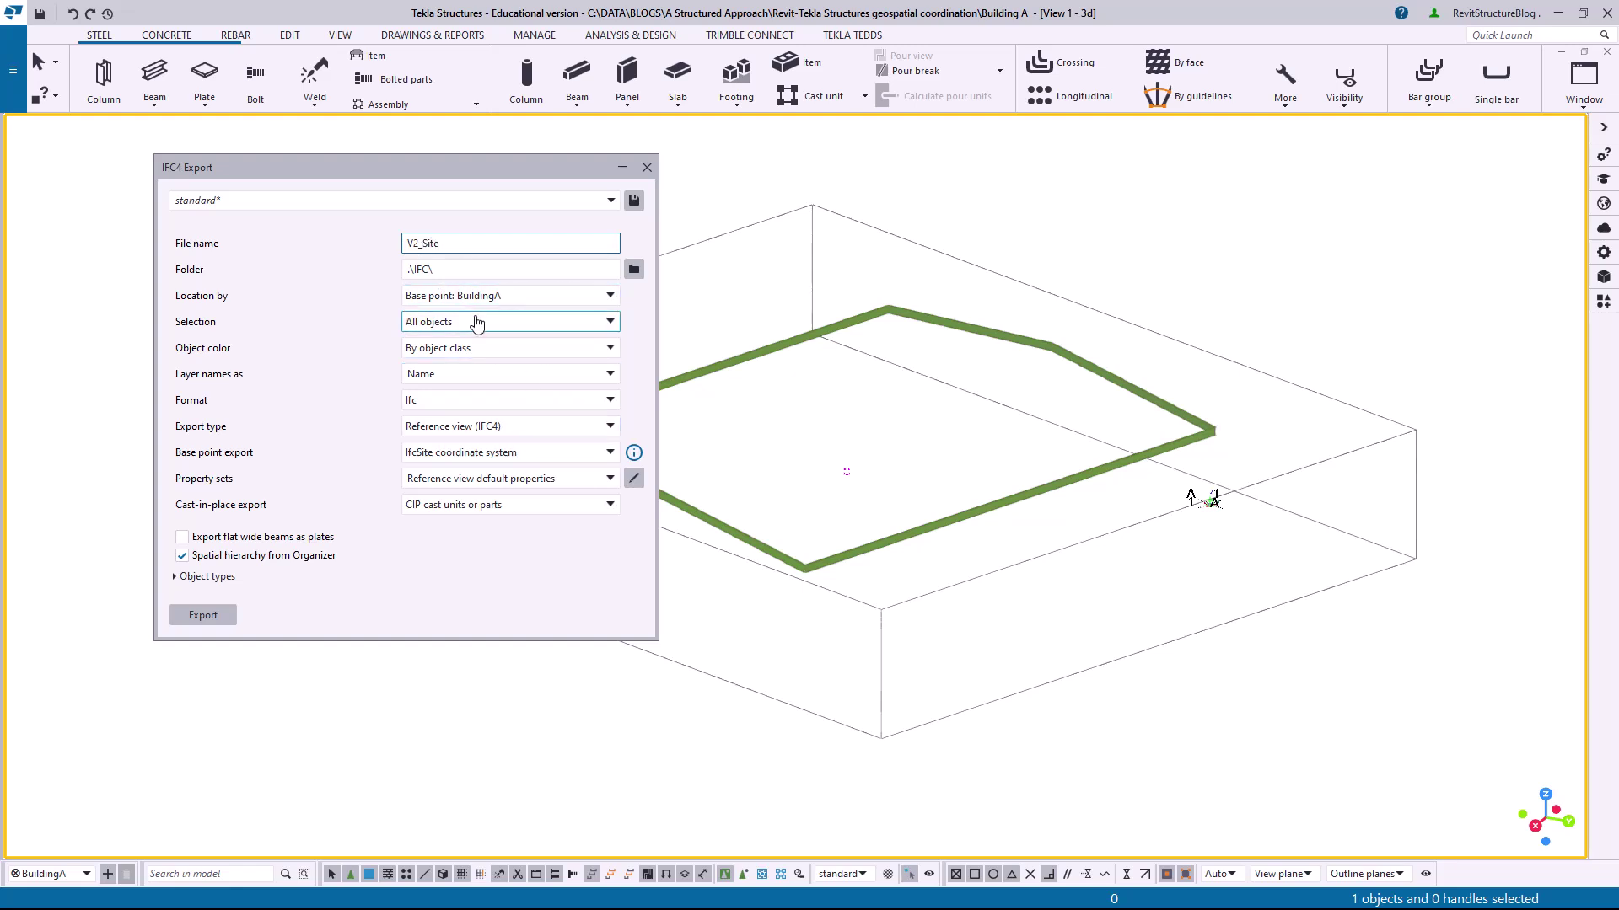
left_click(204, 615)
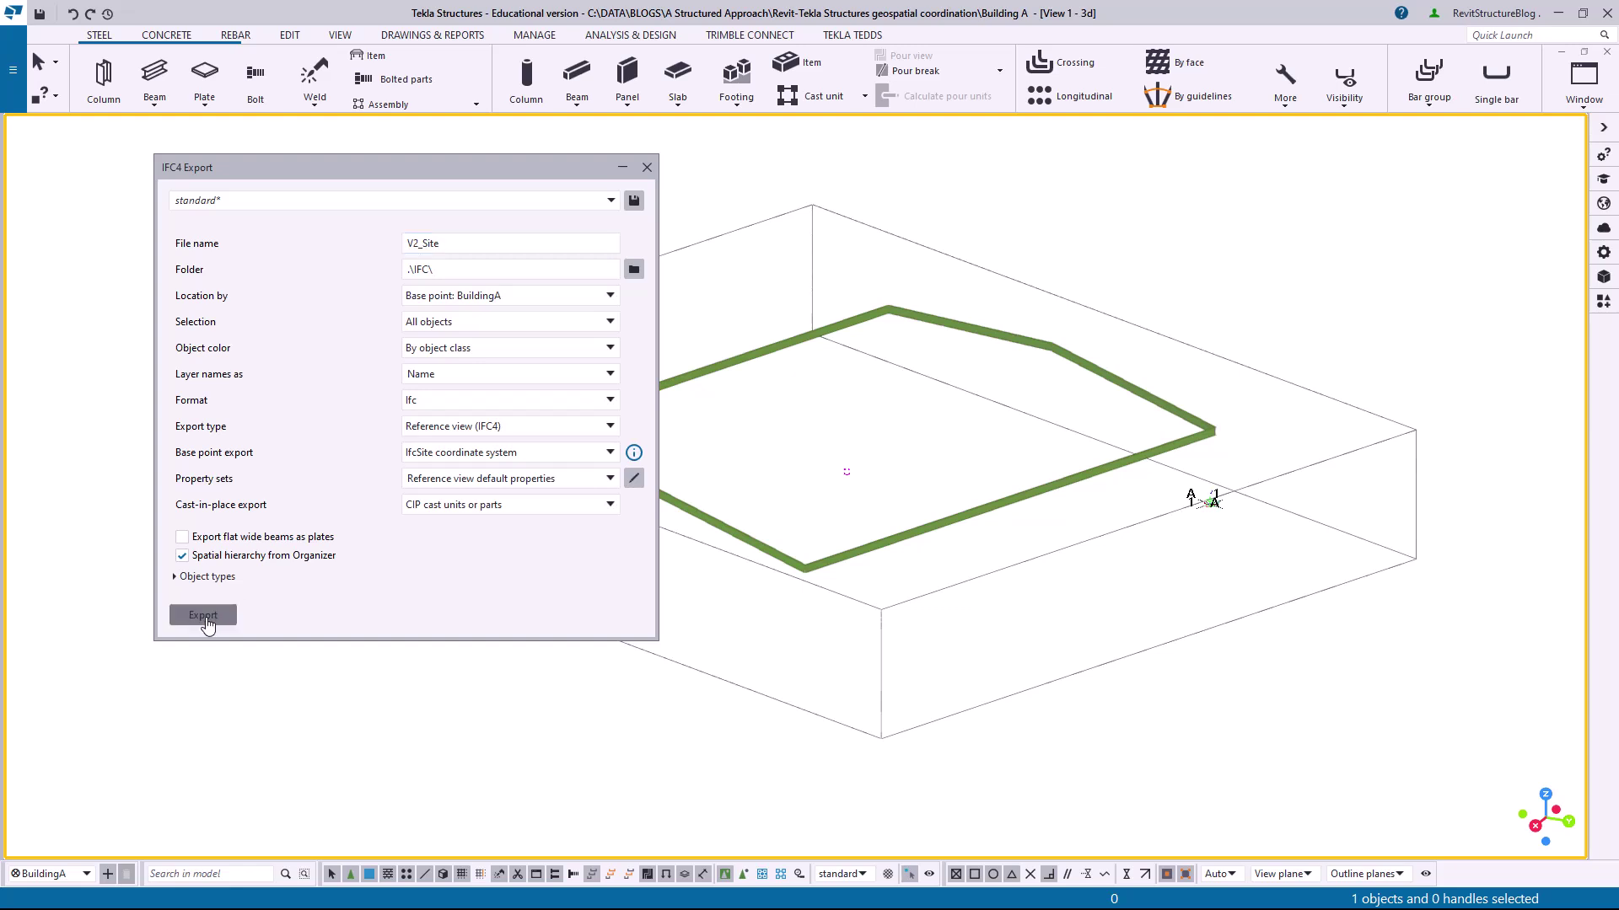
left_click(481, 424)
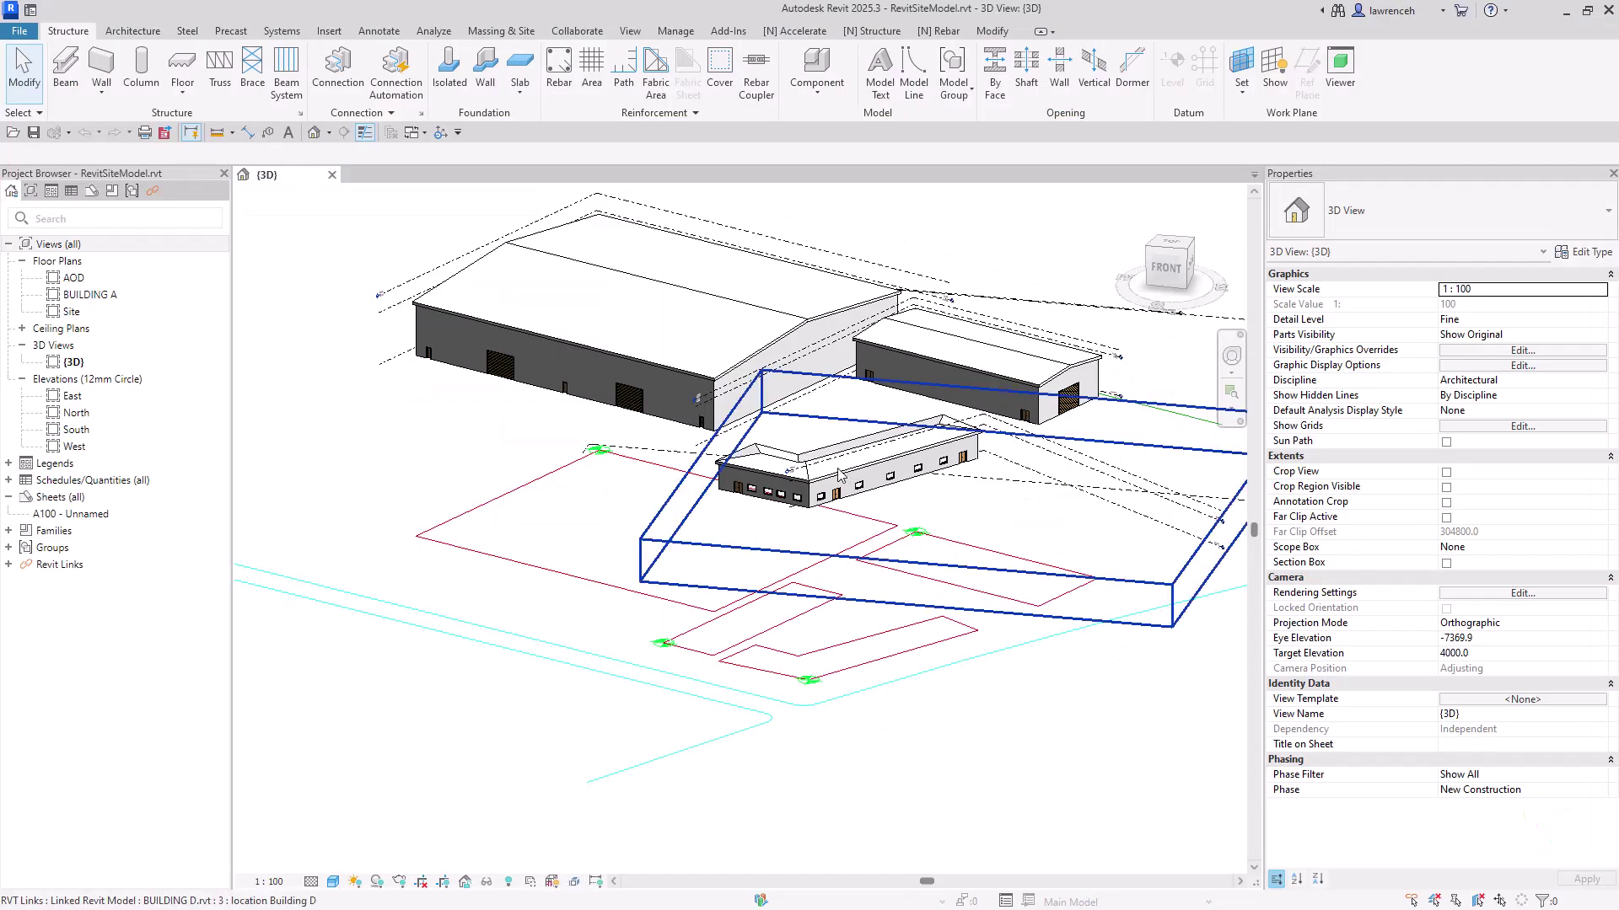
- Switch to Revit, link V2_Site.ifc into the site model and inspect the steel rafters at the large building's roof from both ends
left_click(329, 30)
left_click(100, 89)
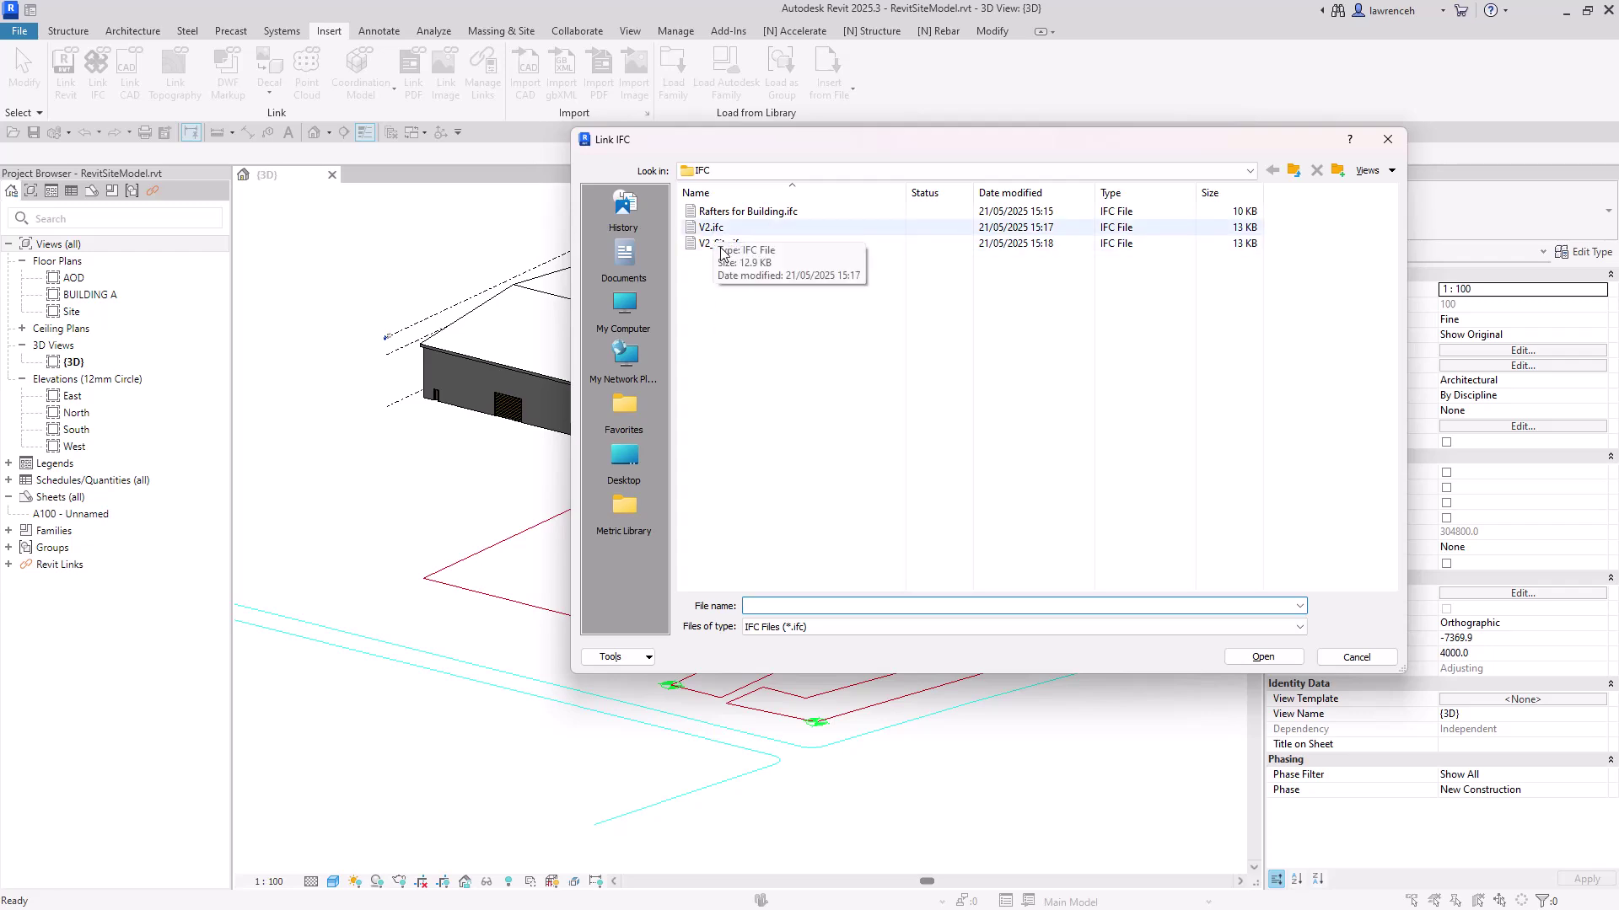
left_click(723, 245)
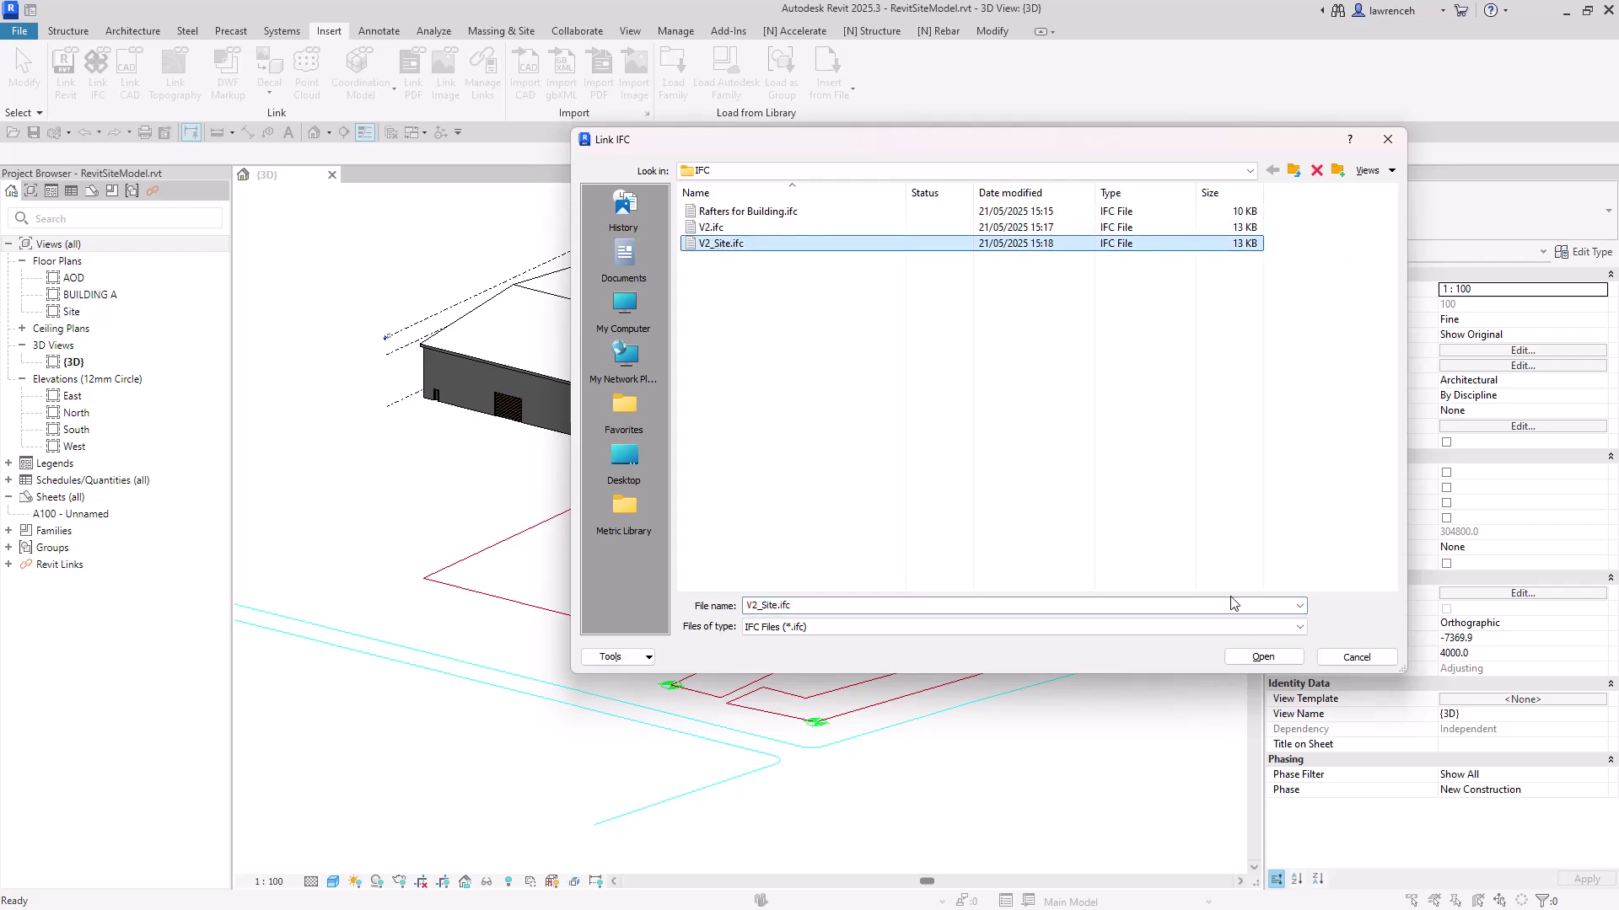
left_click(1264, 657)
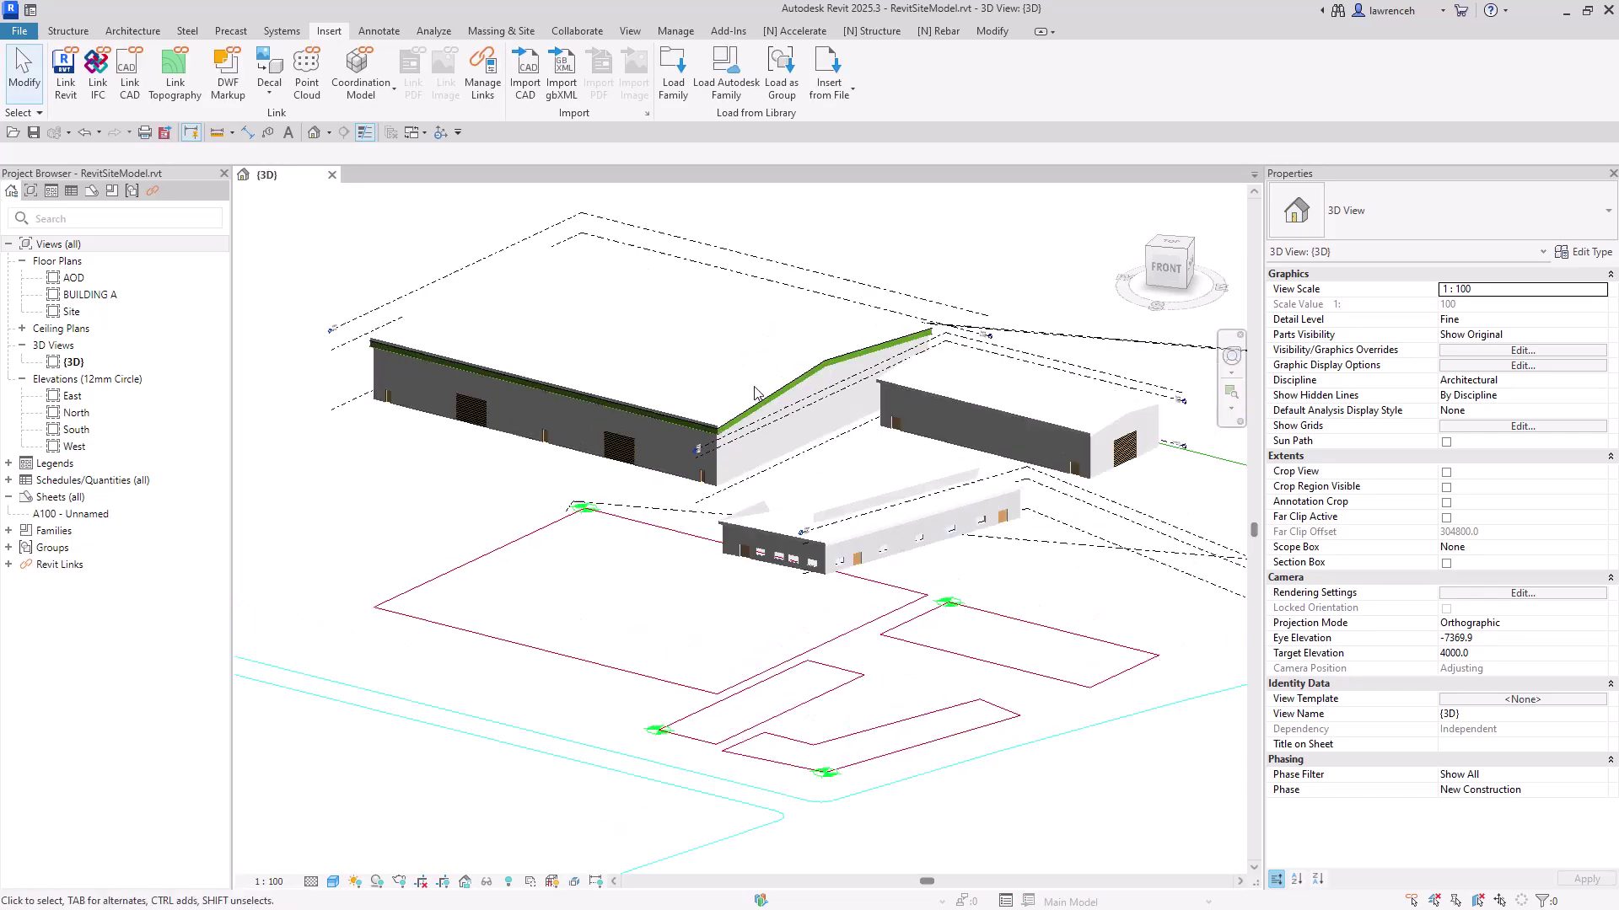
scroll(805, 410, "up", 4)
left_click(805, 403)
scroll(805, 403, "down", 4)
middle_click_drag(843, 422, 1073, 596, "shift")
key("Escape")
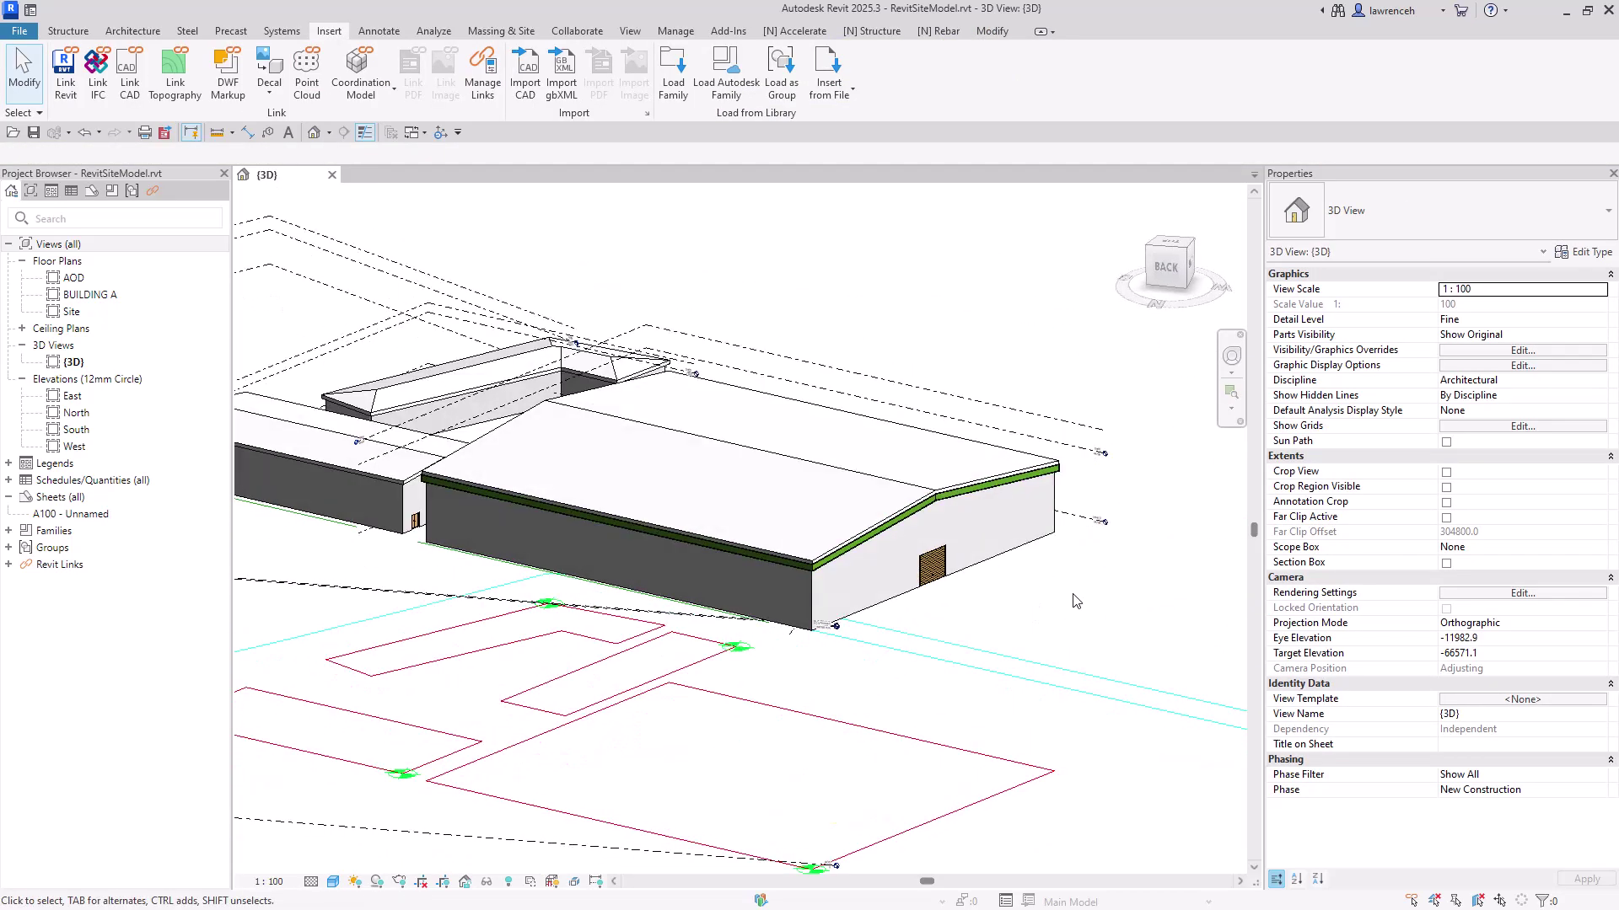